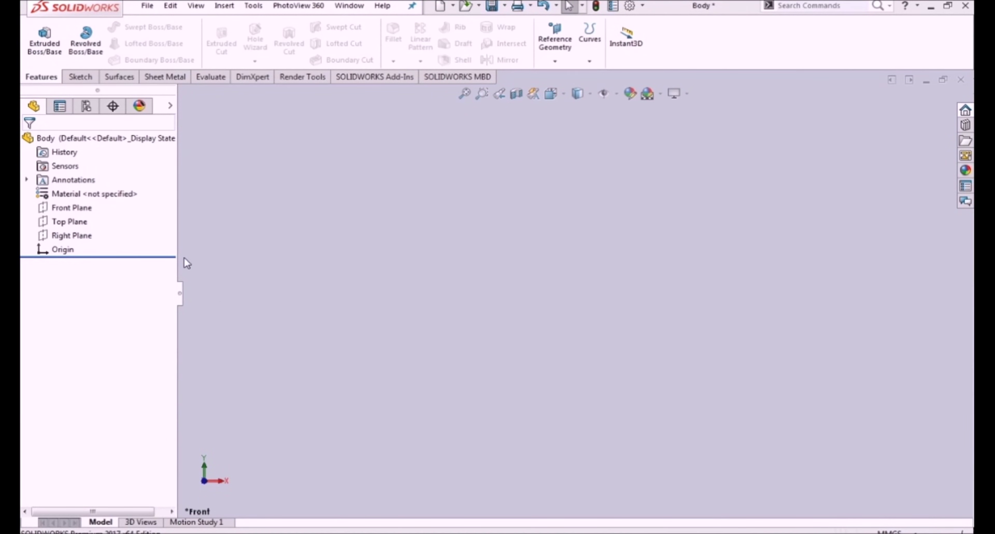
- On the Front Plane, sketch a centre rectangle at the origin with equal sides
click(52, 208)
click(82, 189)
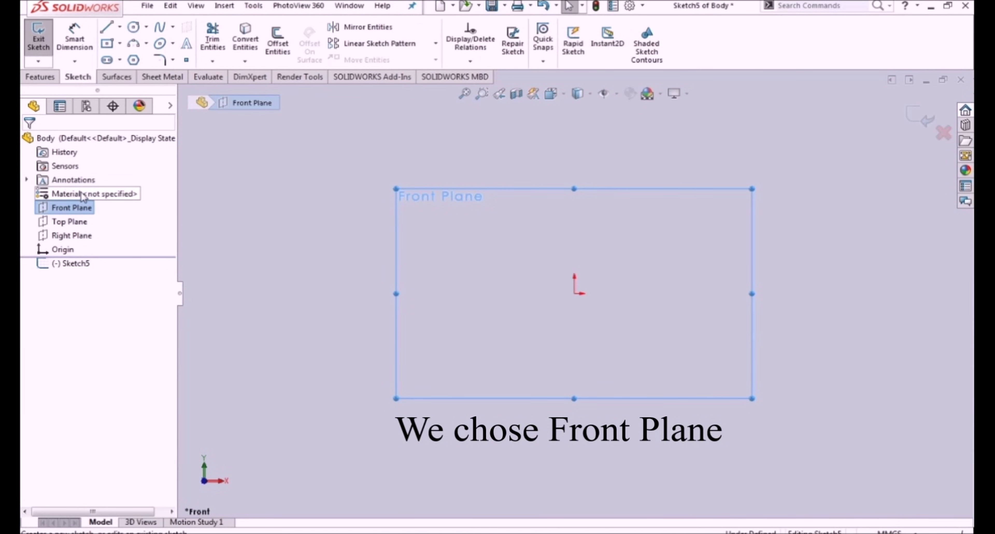
click(107, 43)
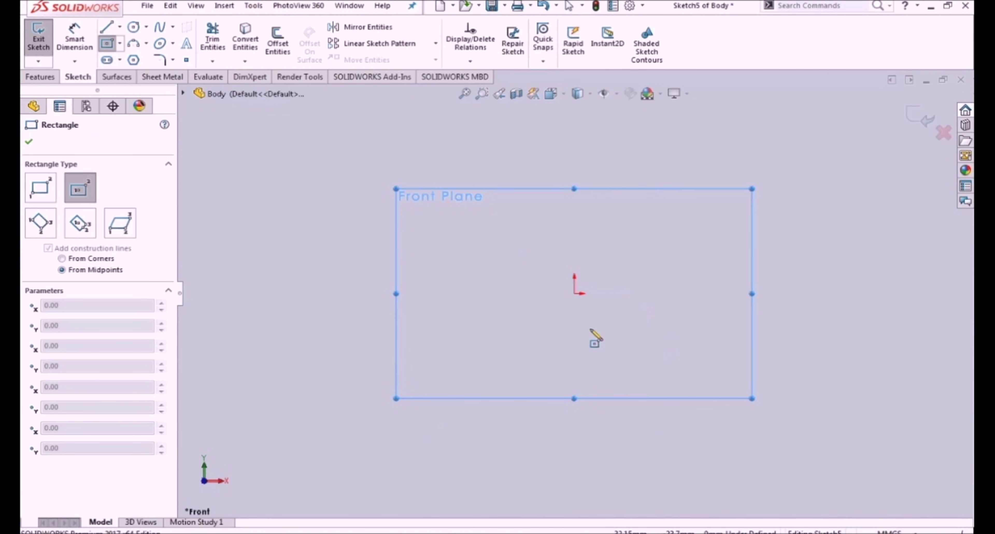
click(575, 293)
click(637, 212)
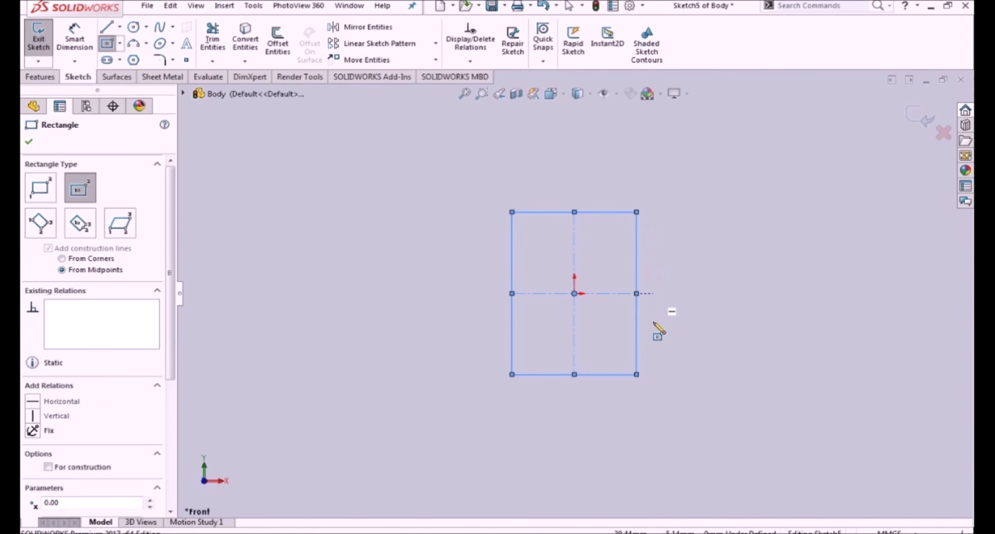
key(Escape)
click(638, 353)
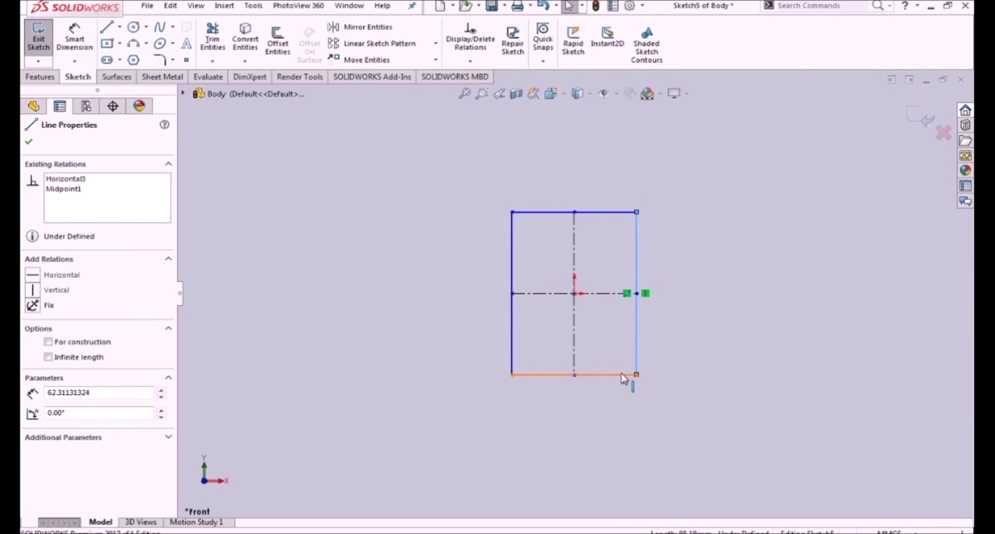
ctrl+click(628, 375)
click(762, 318)
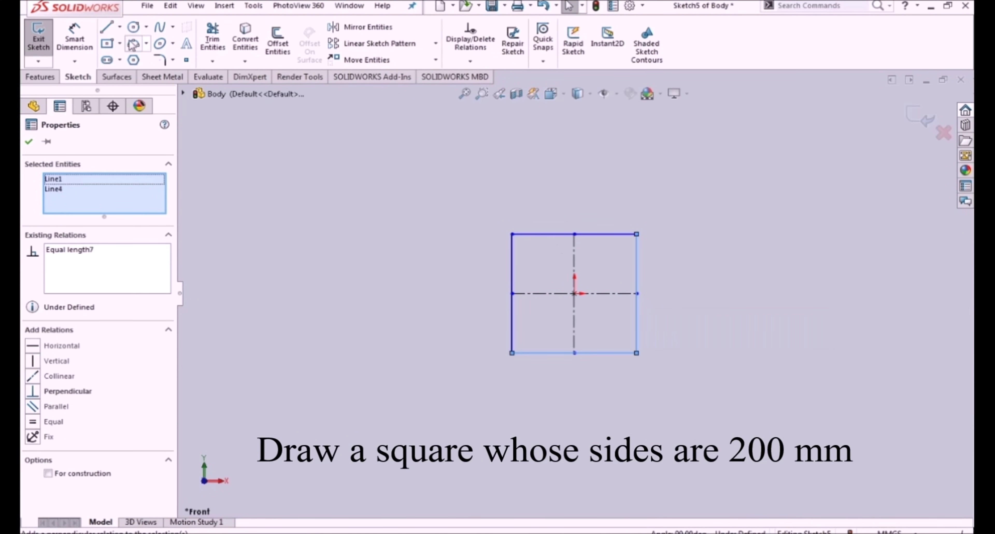
- Dimension the square's bottom side to 200 mm
click(70, 40)
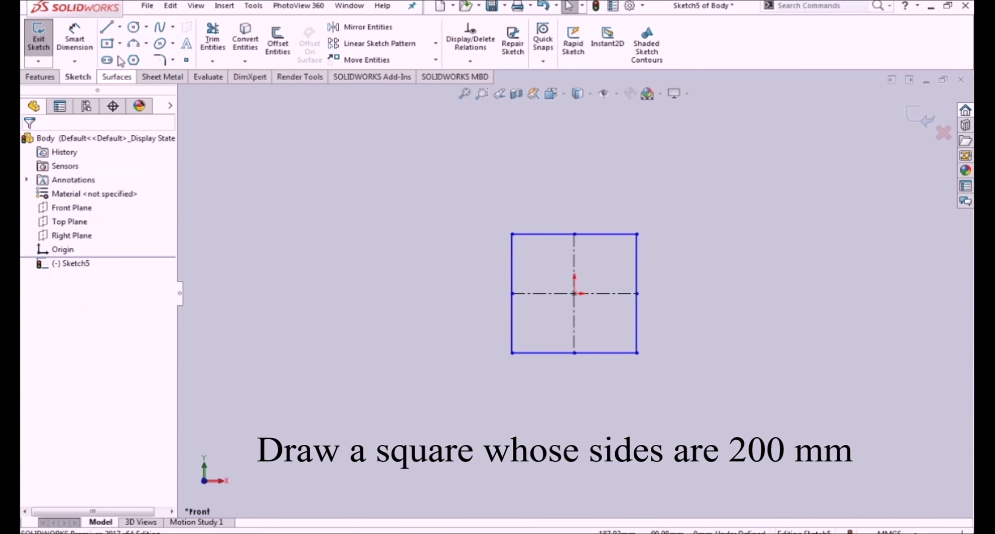
click(607, 359)
click(609, 390)
text(20)
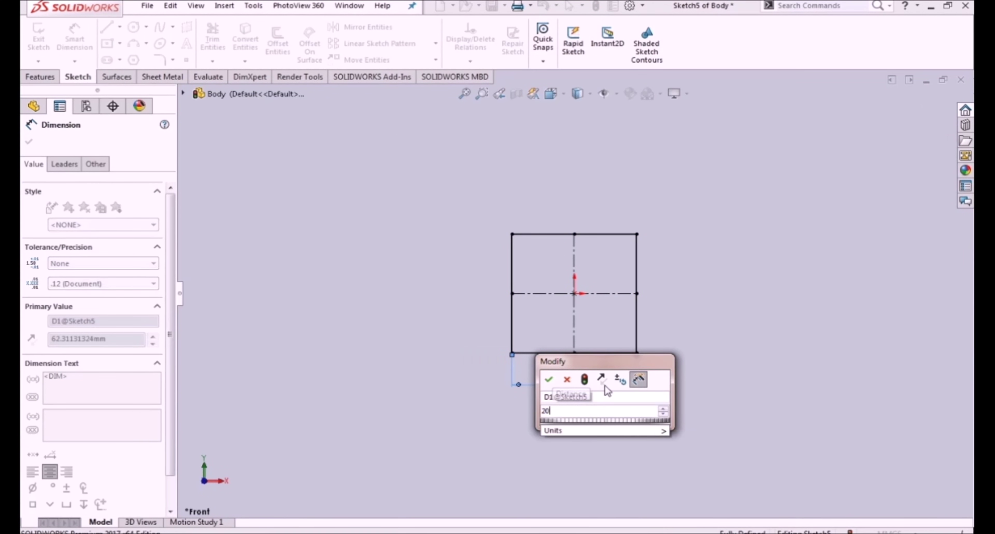
text(0)
key(Return)
click(928, 112)
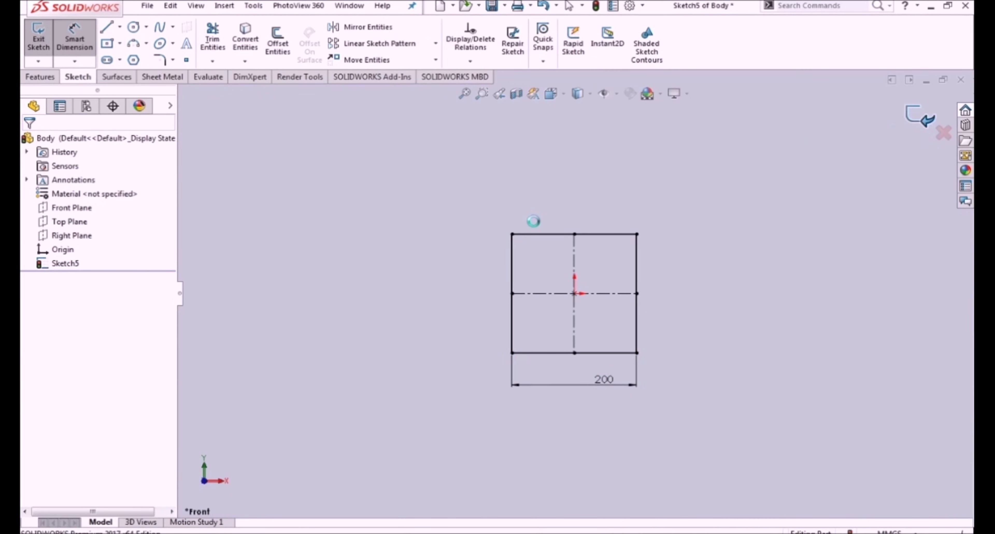
click(44, 39)
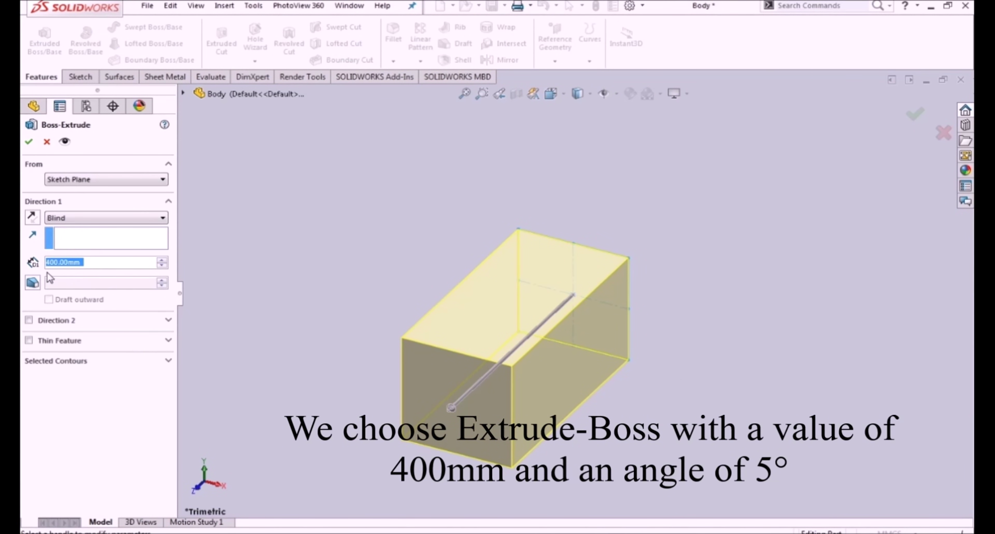
- Extrude the square 400 mm blind with a 5° outward draft
click(35, 283)
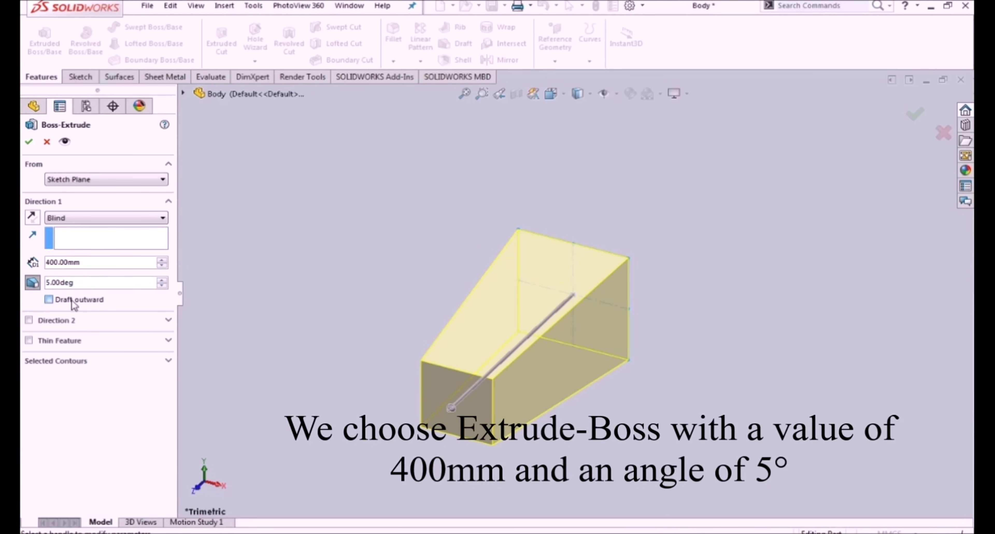
click(49, 300)
click(28, 143)
mouse_move(751, 421)
middle_down()
mouse_move(788, 215)
mouse_move(706, 350)
mouse_move(676, 203)
middle_up()
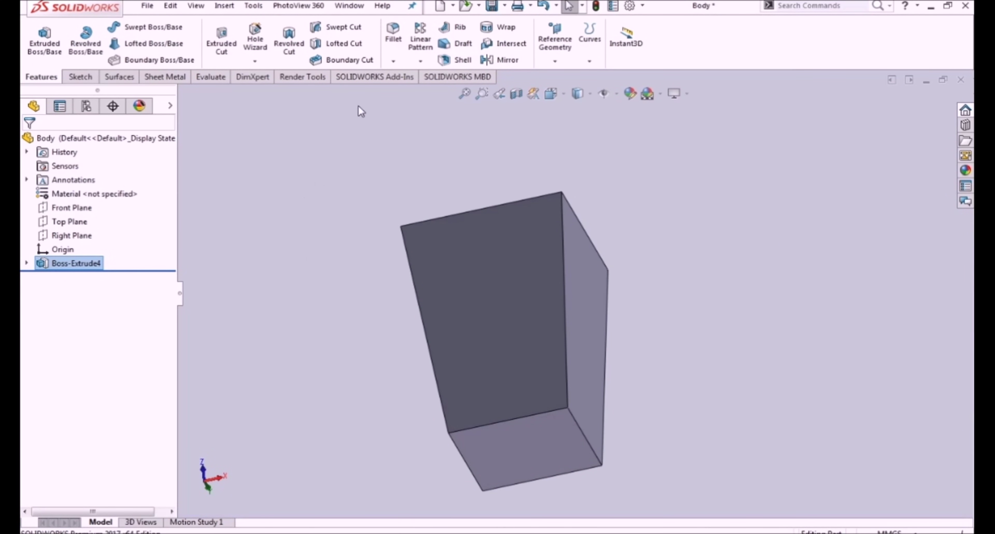
click(393, 33)
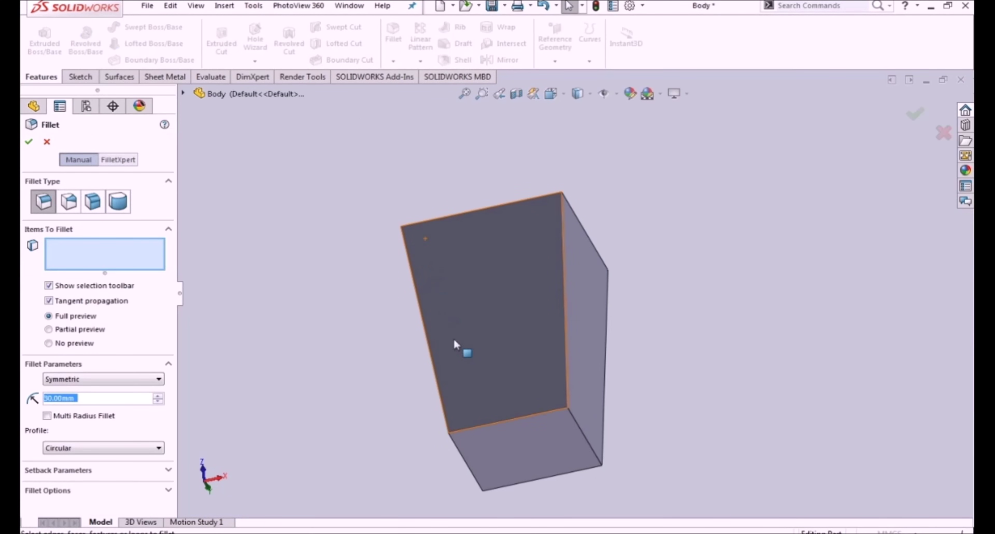
- Fillet the small end face and the four long edges at 30 mm radius
click(541, 443)
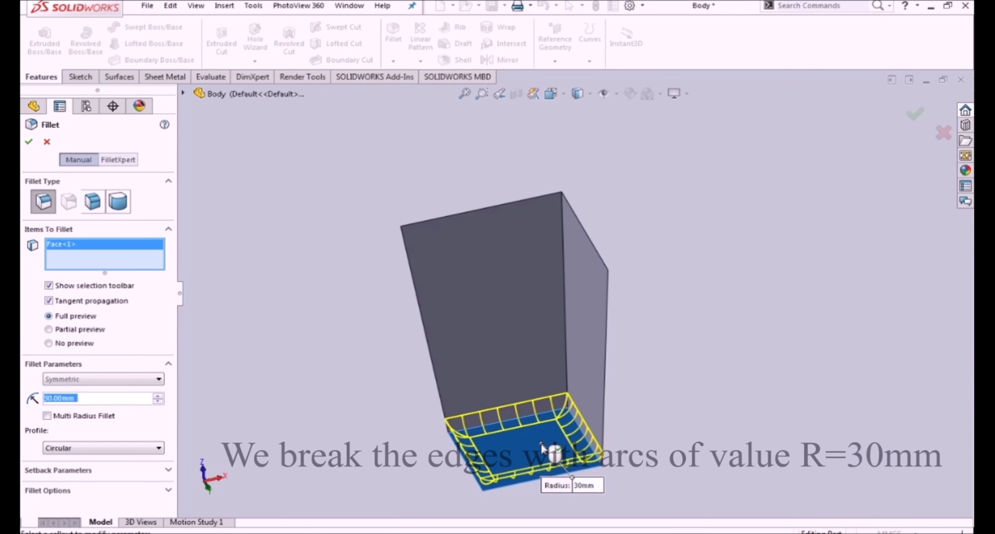
click(565, 310)
click(604, 362)
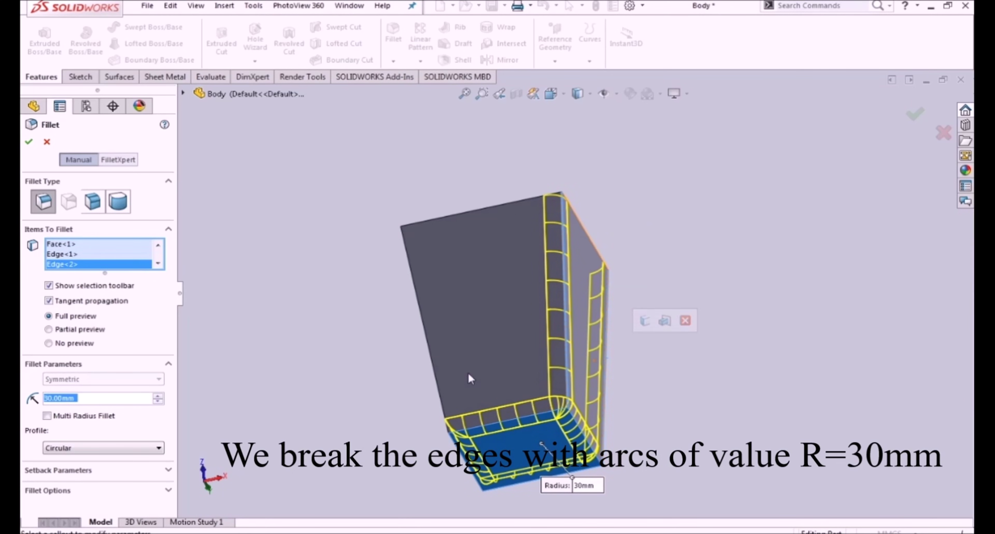
click(433, 363)
mouse_move(433, 363)
middle_down()
mouse_move(373, 382)
mouse_move(442, 384)
middle_up()
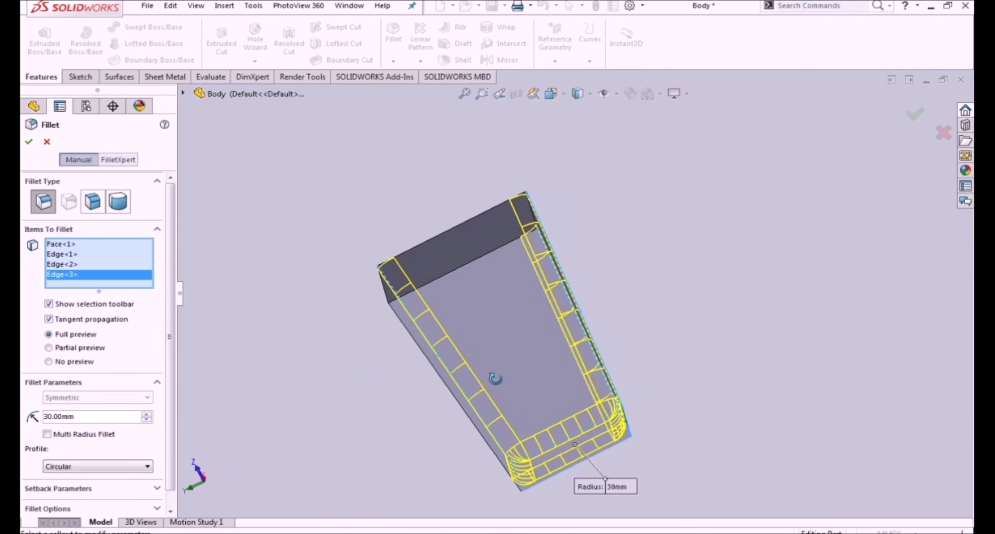
click(442, 383)
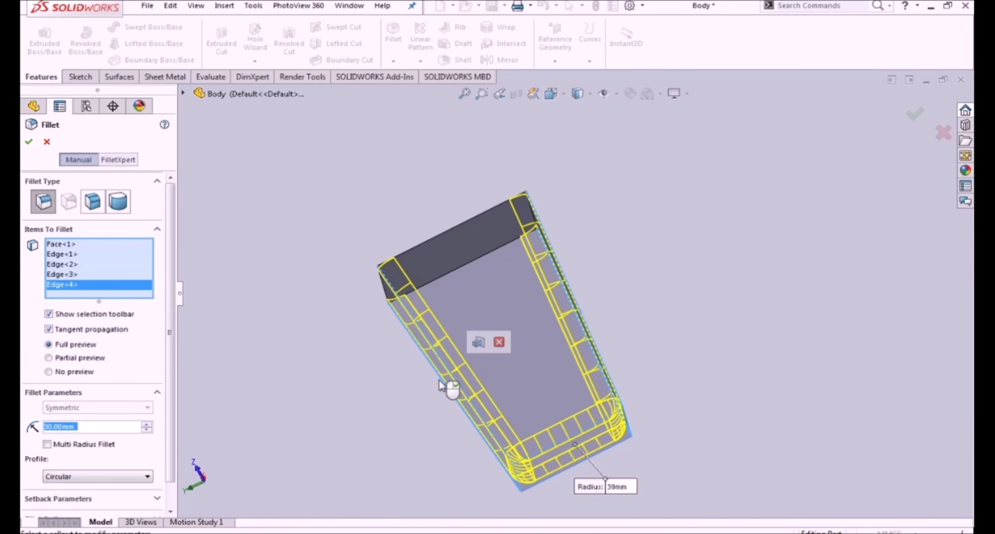
click(28, 143)
mouse_move(475, 361)
middle_down()
mouse_move(733, 388)
mouse_move(726, 288)
mouse_move(726, 494)
middle_up()
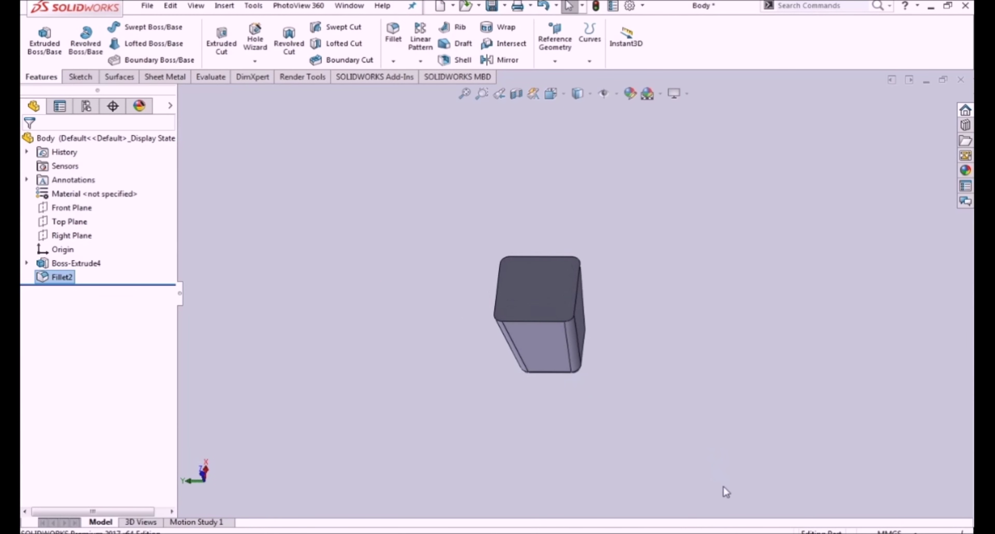
- Shell the block to 2 mm walls, removing the top face
click(456, 60)
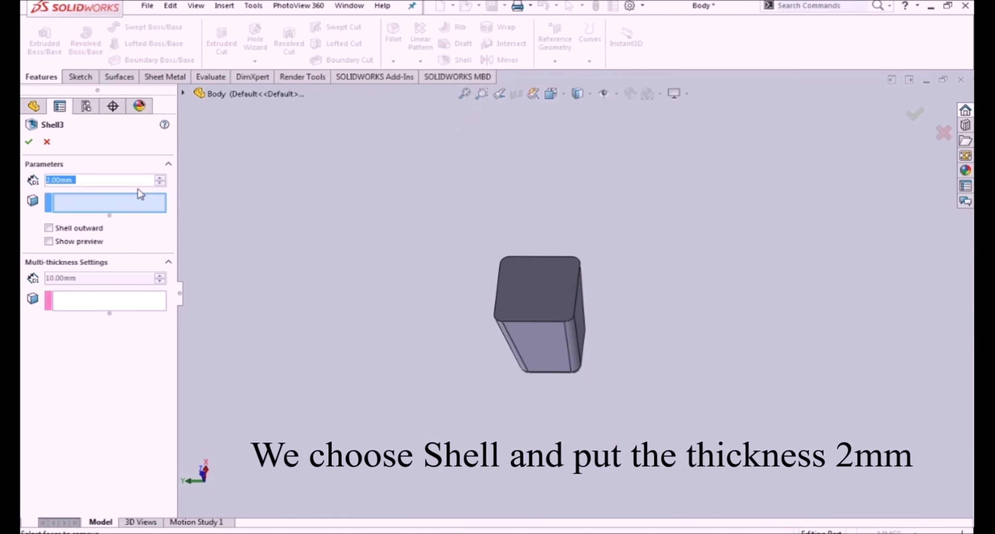
click(49, 242)
mouse_move(542, 281)
middle_down()
mouse_move(656, 310)
mouse_move(667, 403)
mouse_move(656, 253)
middle_up()
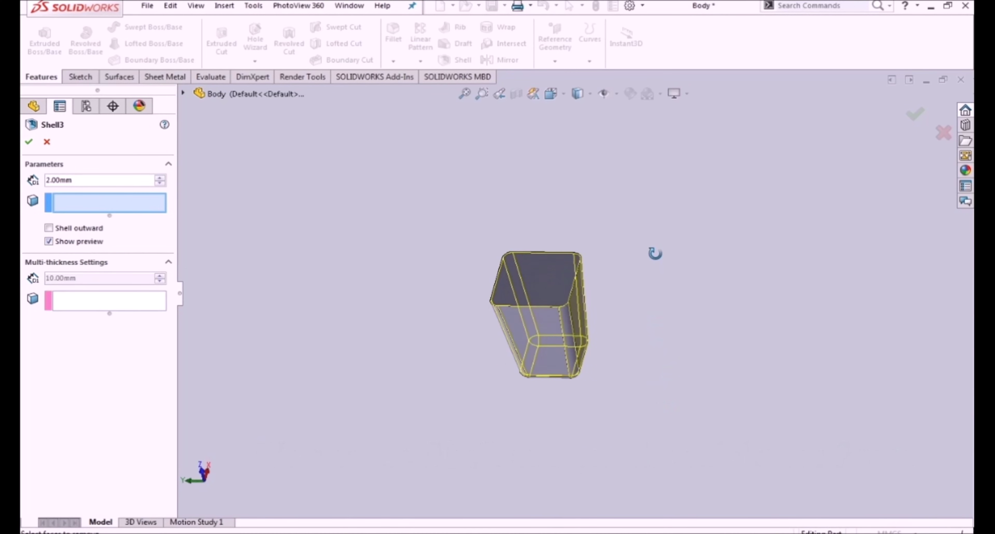
click(561, 273)
click(559, 272)
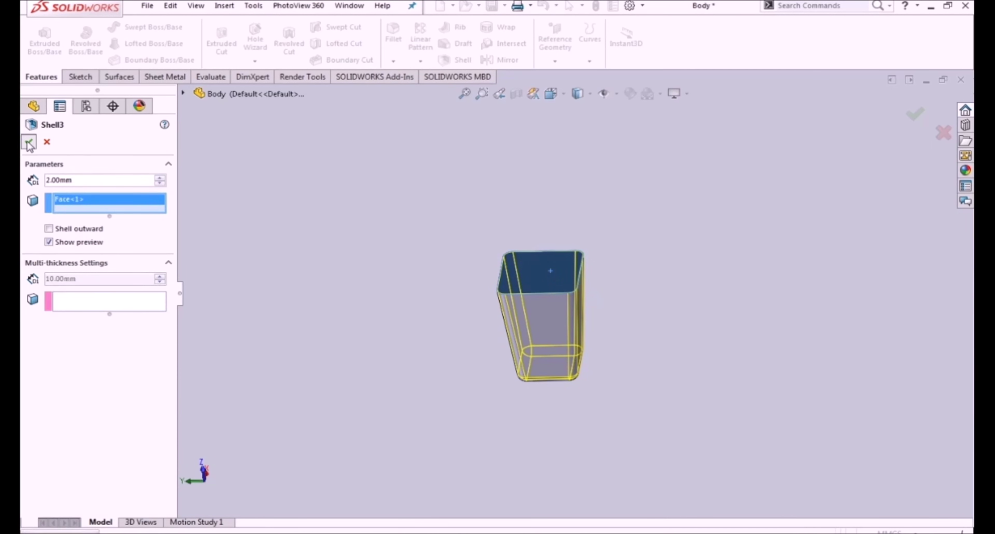
key(Return)
scroll(459, 249, down, 5)
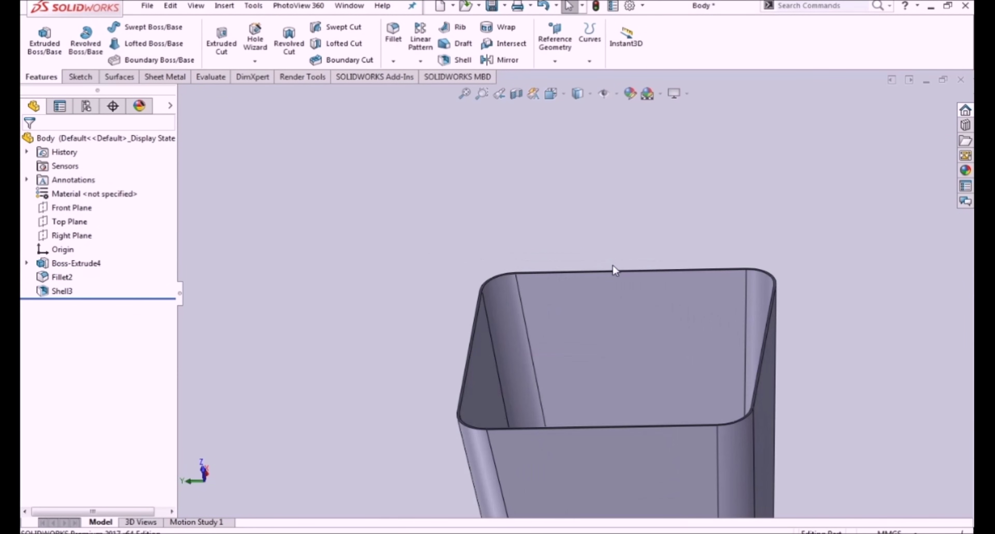
scroll(436, 297, down, 5)
scroll(415, 345, down, 3)
click(384, 338)
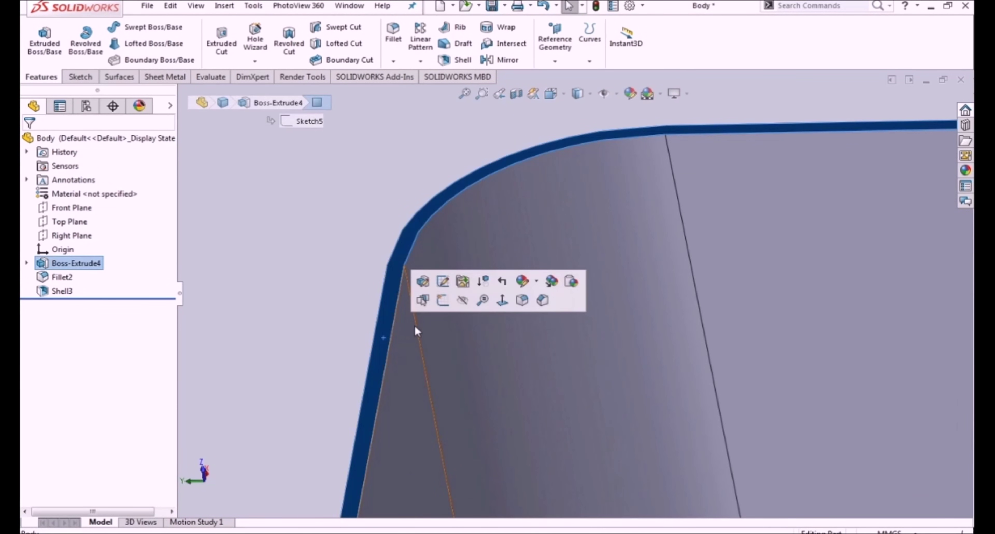
- Sketch on the rim face and convert the first rim edges: rounded top, slanted, corner, right
click(444, 299)
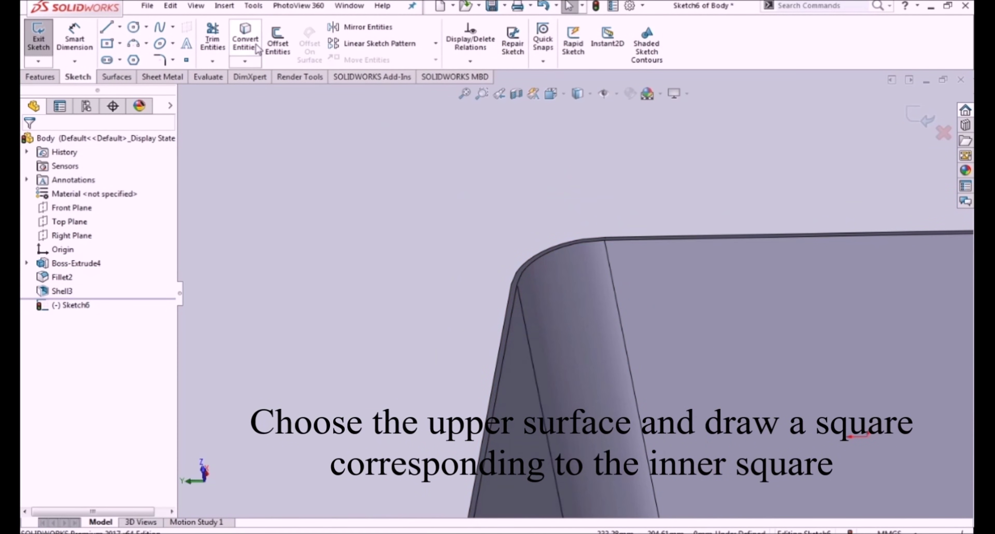
click(245, 38)
click(527, 279)
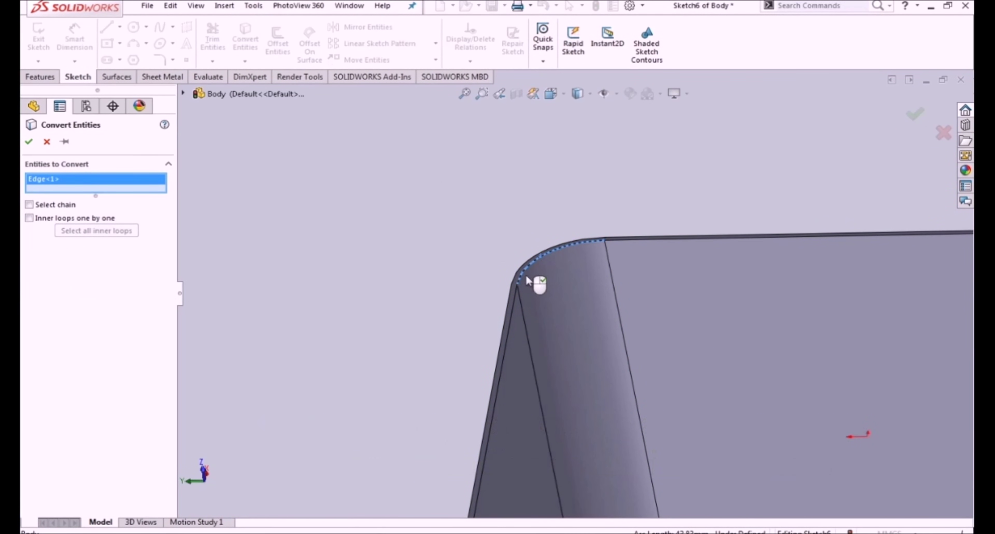
click(514, 314)
click(625, 240)
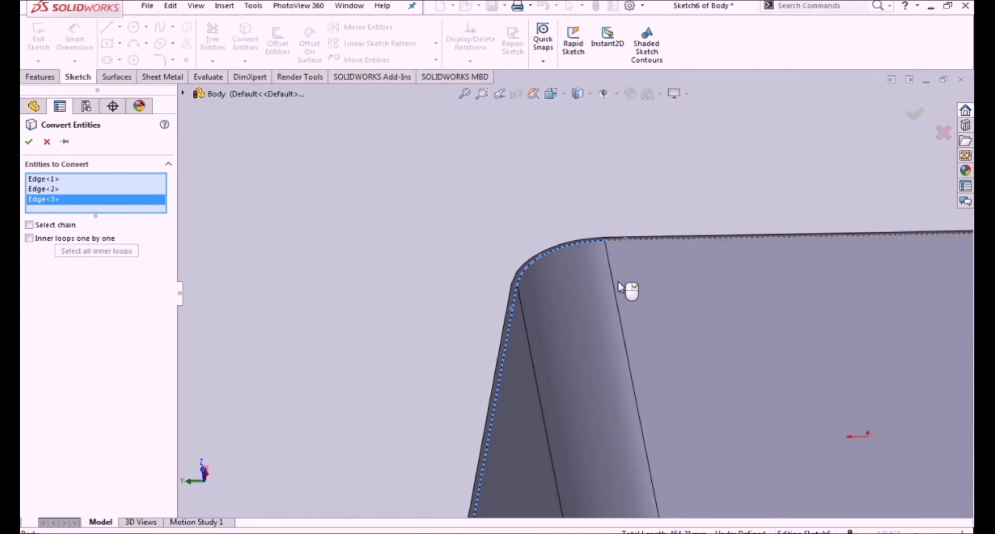
scroll(657, 286, up, 3)
scroll(829, 256, down, 4)
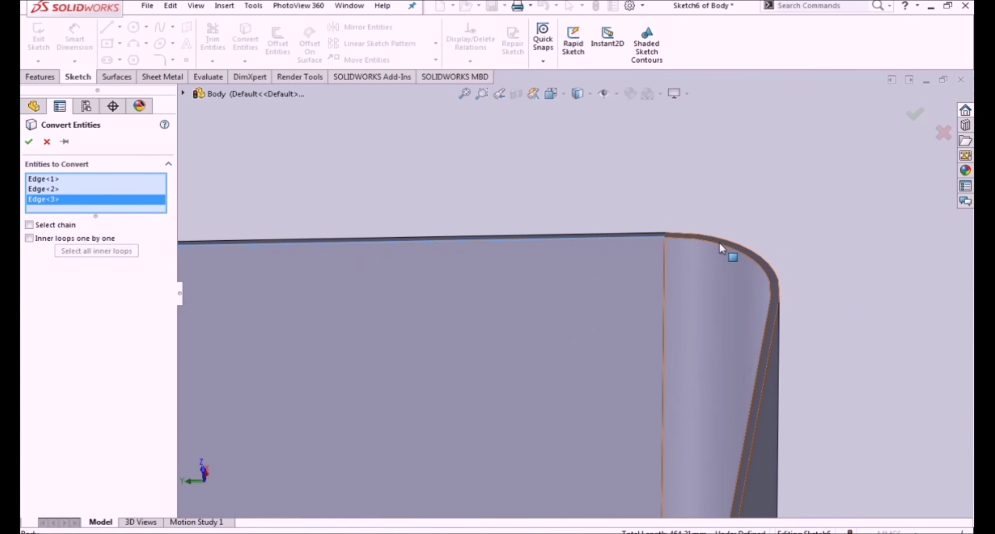
click(720, 244)
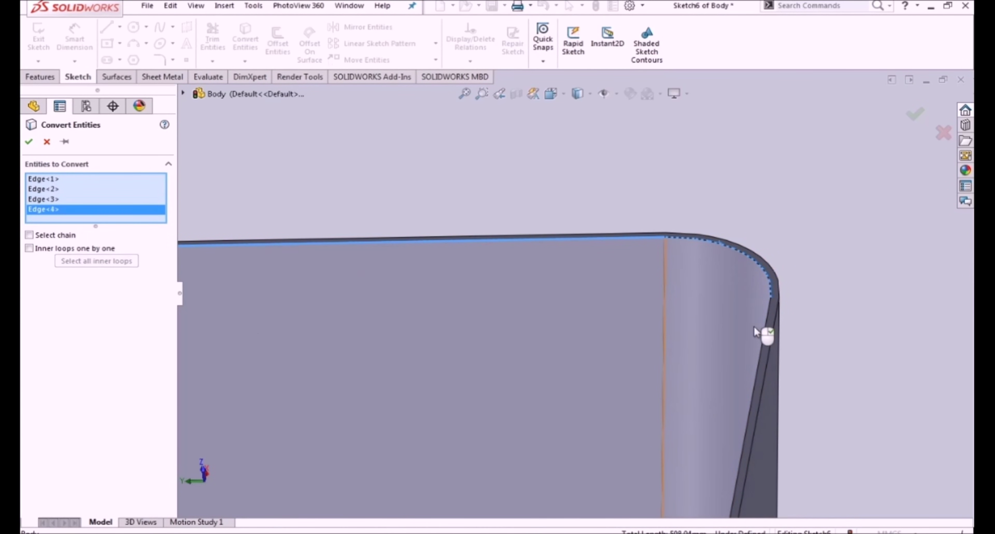
click(764, 351)
scroll(657, 359, up, 2)
scroll(655, 354, up, 3)
scroll(618, 370, down, 4)
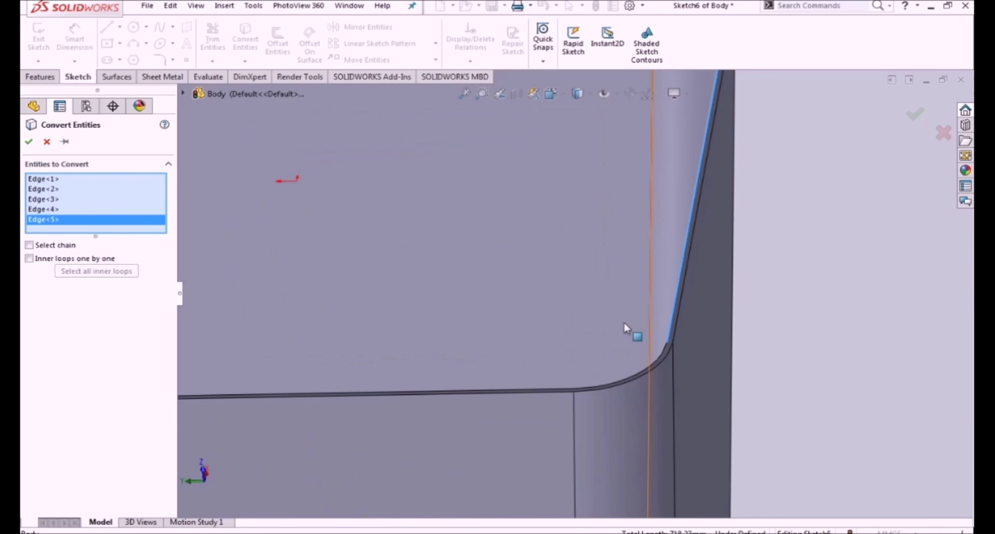
scroll(636, 382, down, 2)
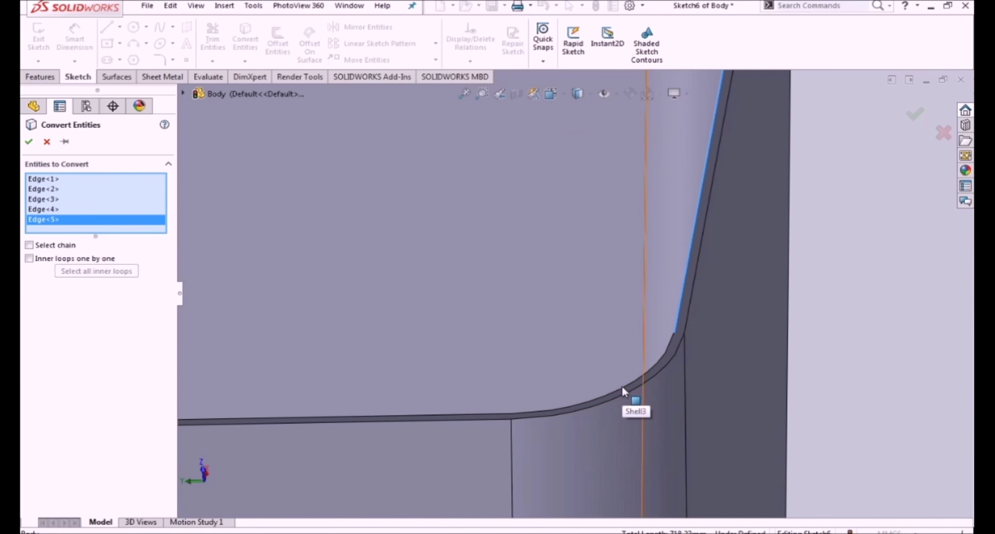
scroll(622, 387, down, 2)
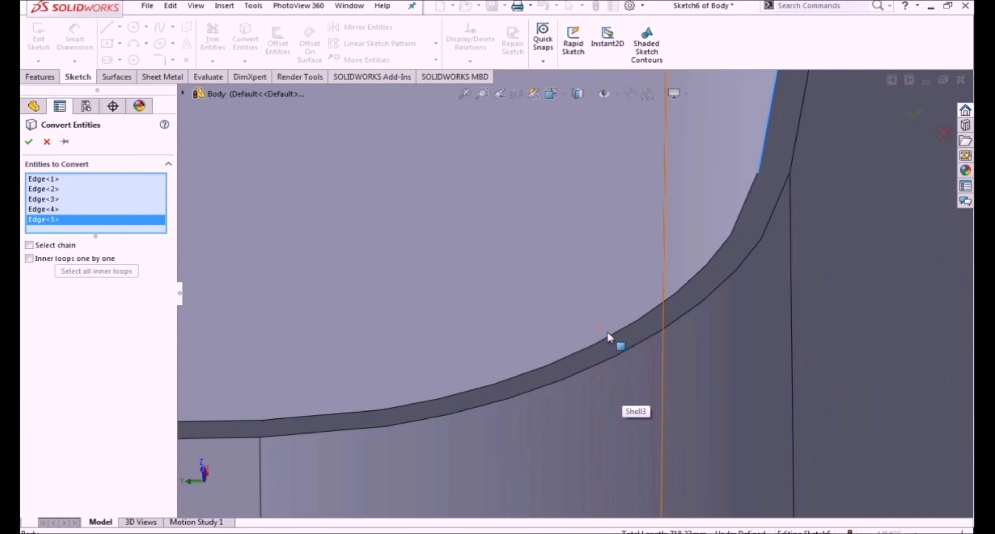
- Convert the remaining curved and corner rim edges to close the rim contour
click(576, 355)
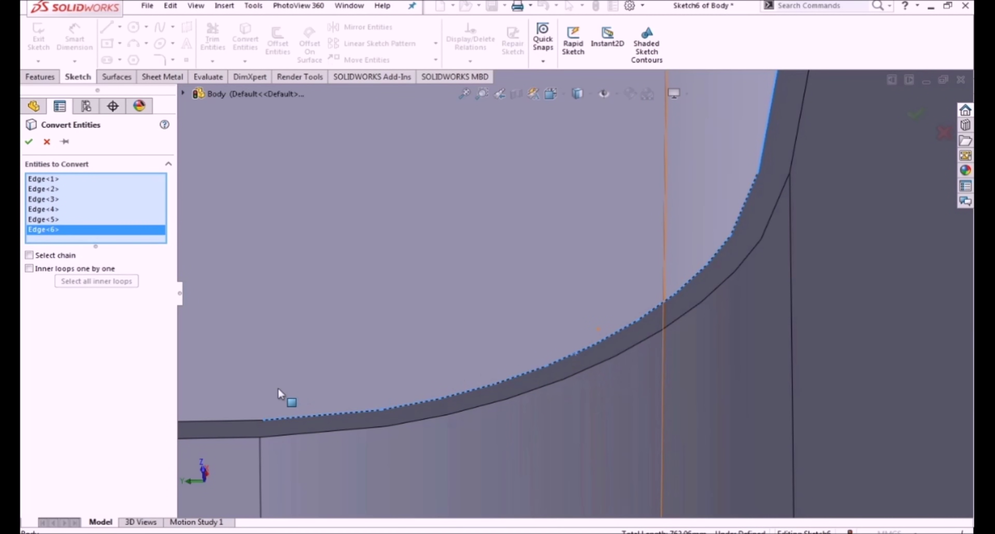
click(240, 425)
scroll(444, 398, up, 2)
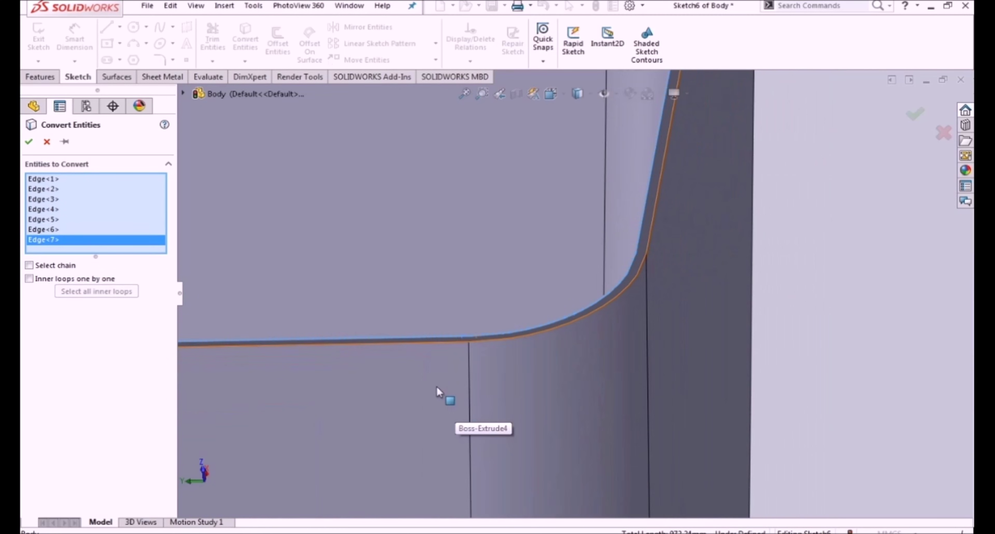
scroll(306, 318, up, 3)
scroll(367, 287, down, 1)
scroll(390, 319, down, 2)
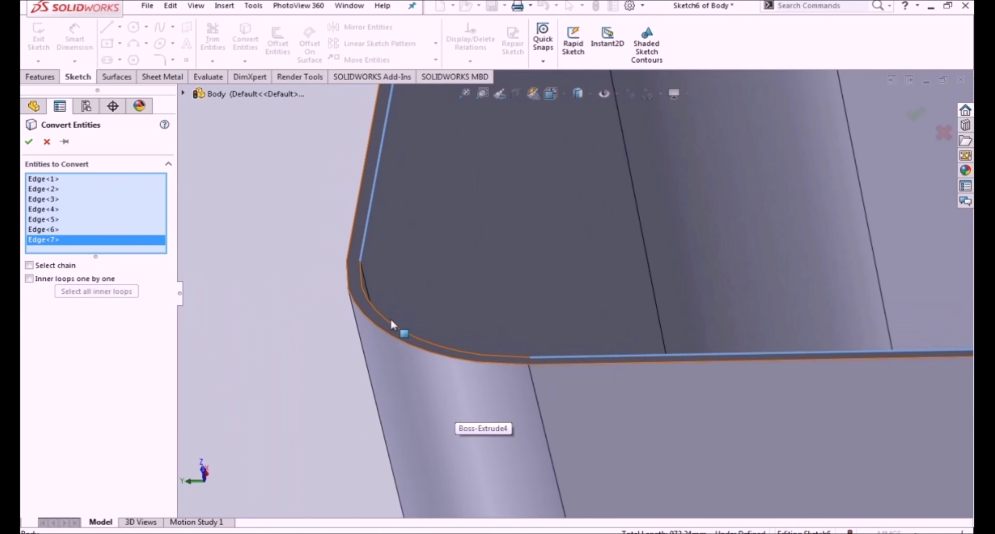
click(408, 336)
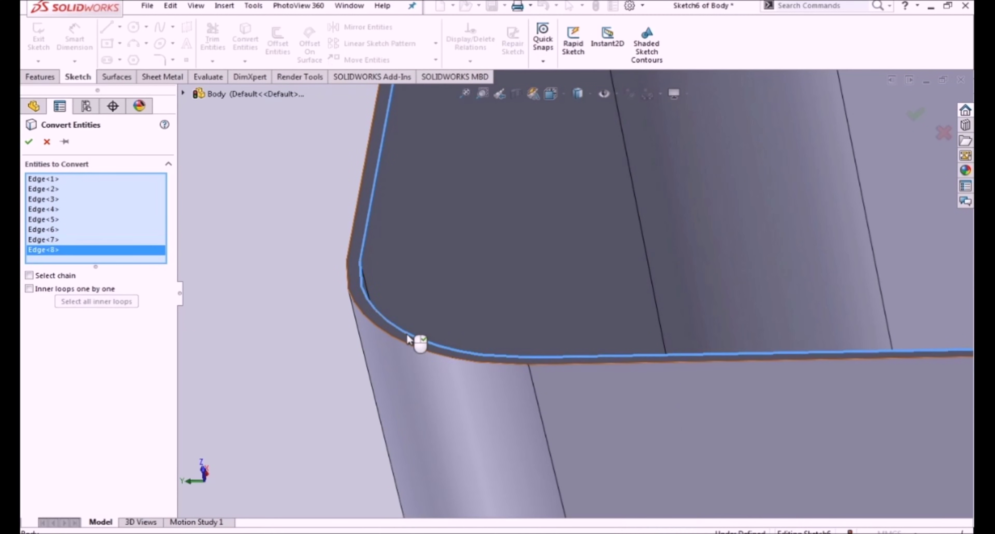
click(29, 142)
scroll(466, 326, up, 2)
scroll(466, 324, up, 2)
scroll(460, 278, up, 2)
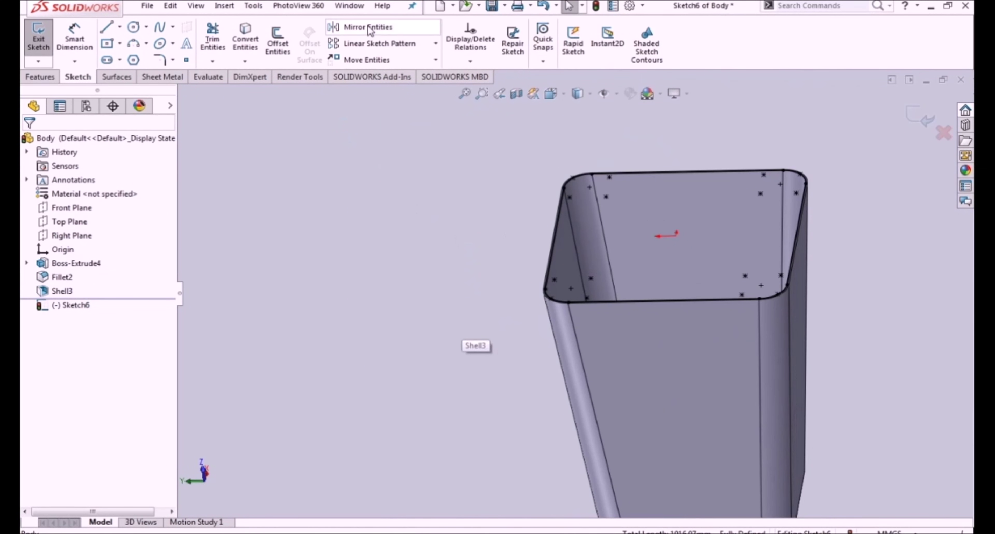
click(277, 40)
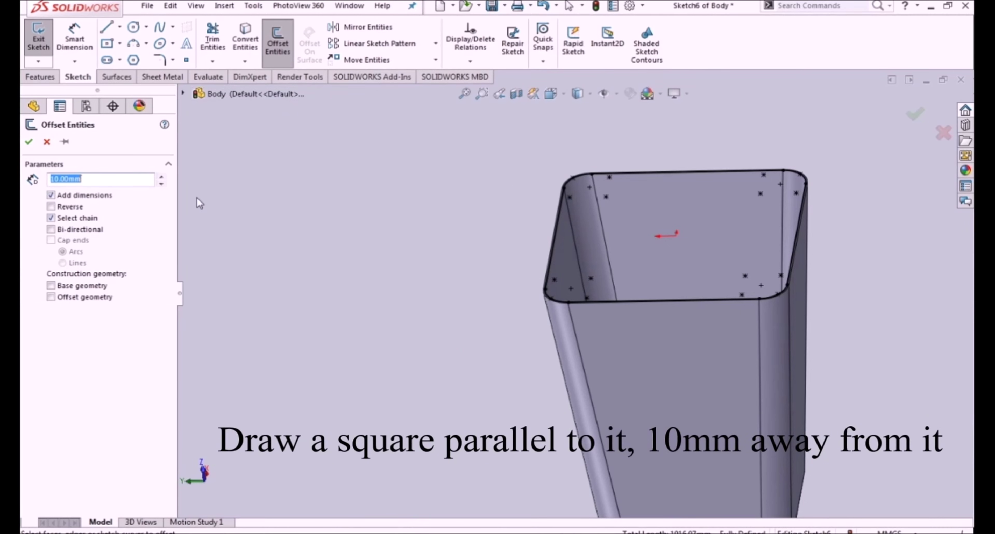
- Offset the rim contour by 10 mm and exit Sketch6
key(Escape)
click(277, 41)
click(548, 273)
click(29, 142)
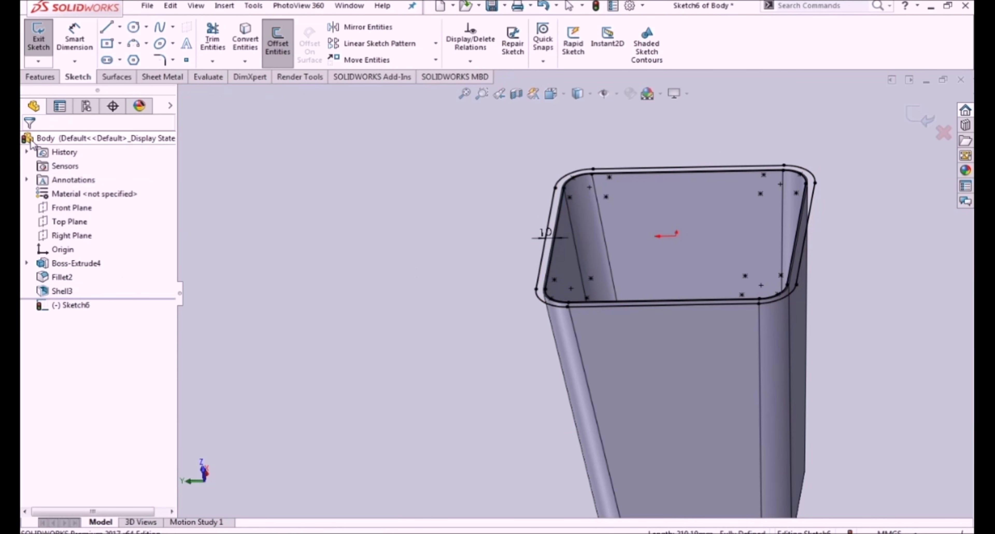
click(911, 116)
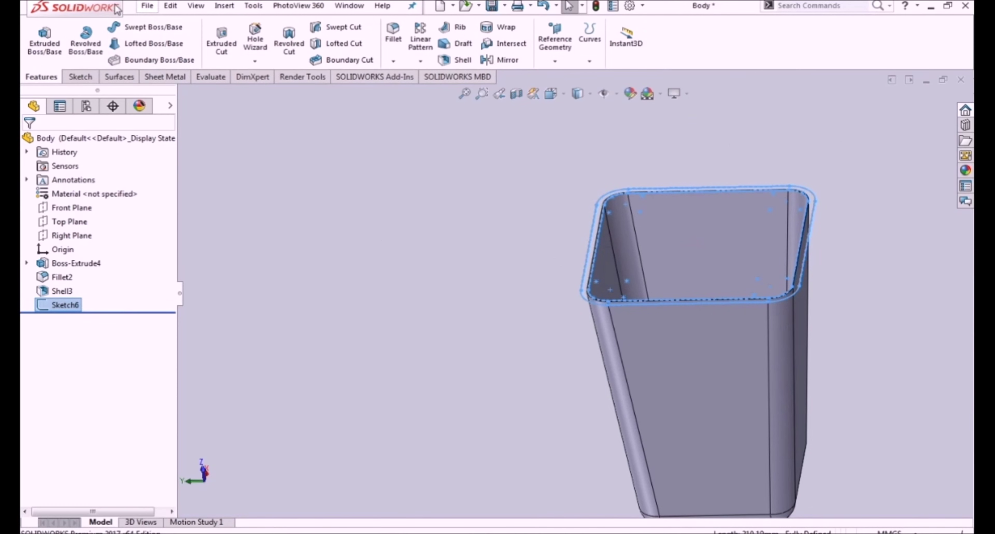
- Extrude Sketch6 12 mm to form the rim flange
click(58, 44)
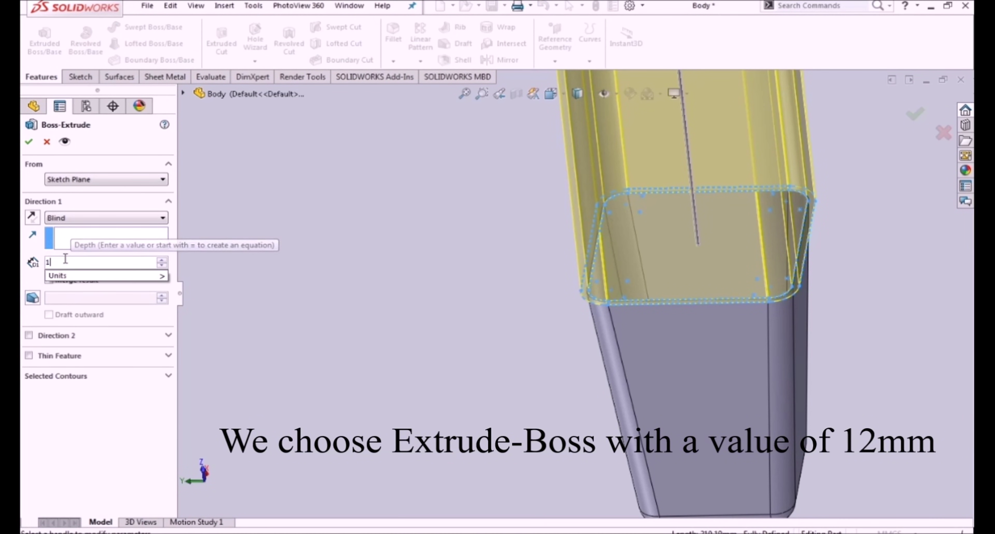
text(12)
key(Return)
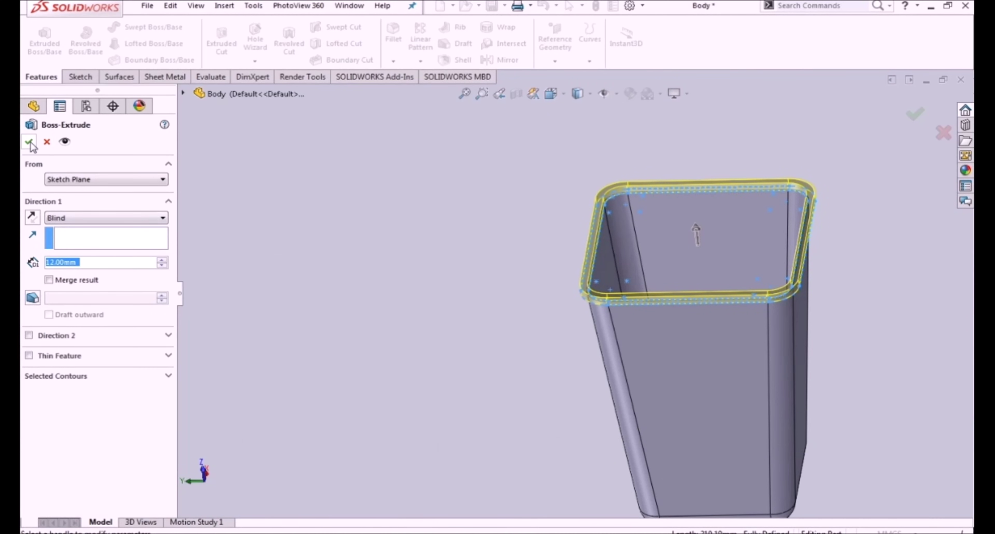
click(30, 142)
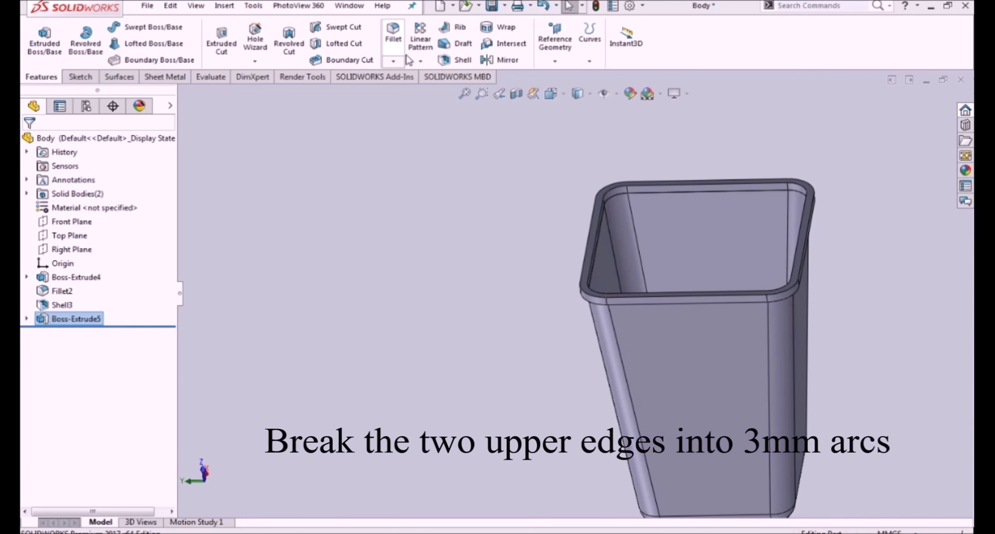
- Round the inner and outer upper rim edges with 3 mm fillets
click(393, 35)
scroll(577, 271, down, 5)
scroll(573, 242, down, 3)
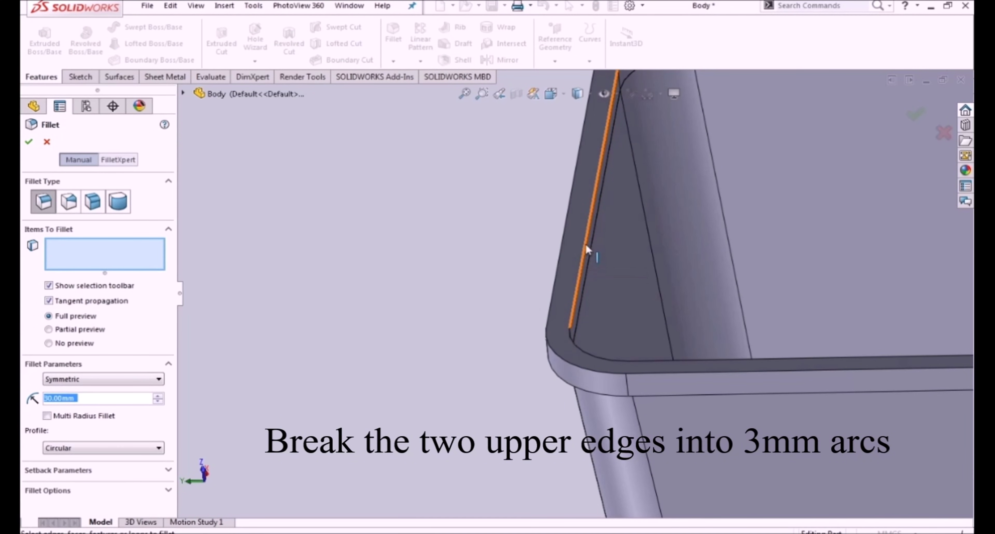
click(584, 244)
click(564, 243)
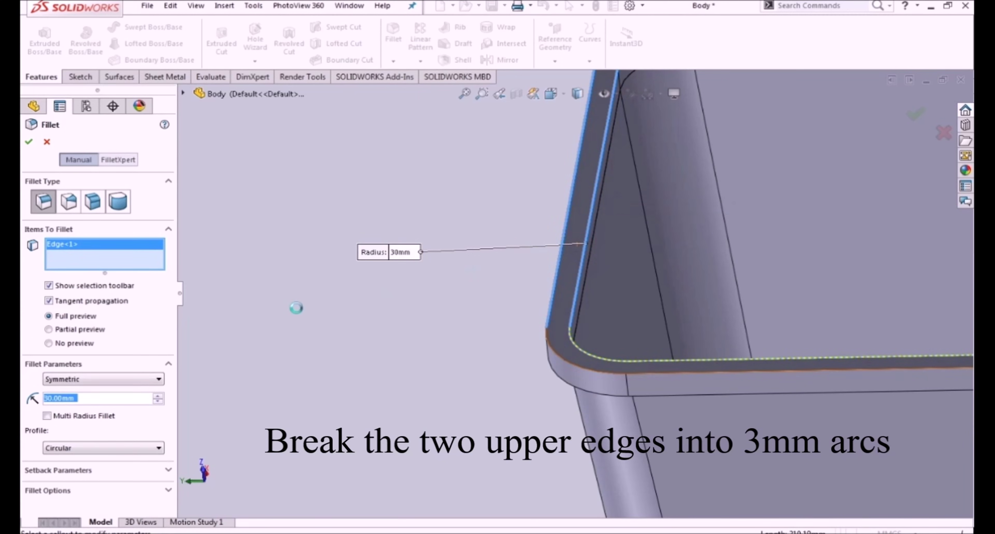
text(3)
key(Return)
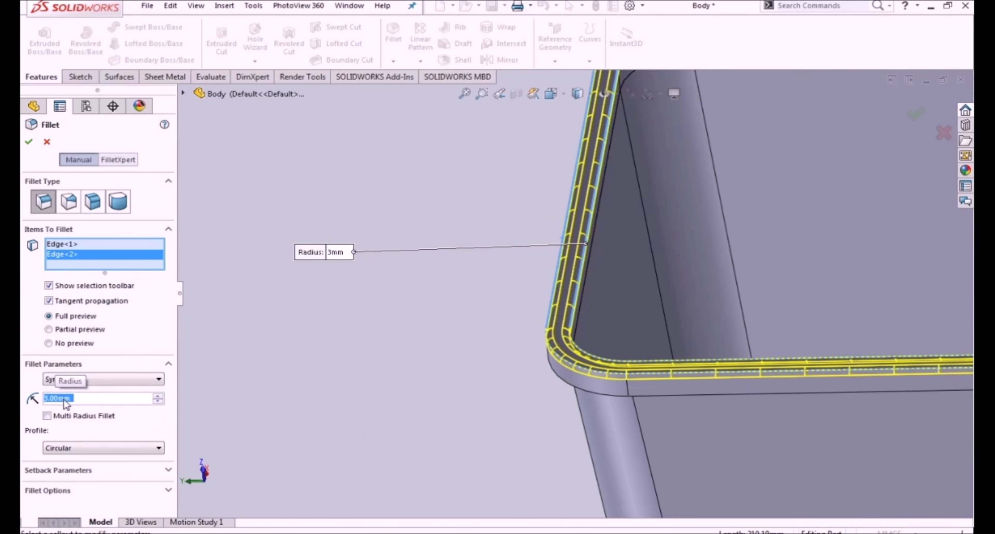
click(27, 144)
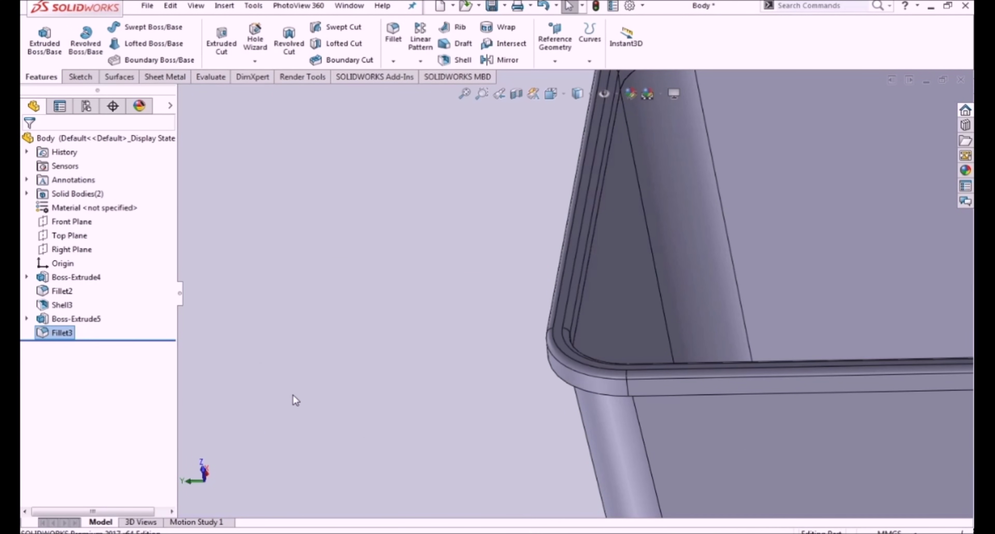
- Shell the rim flange to 2 mm walls by removing its top face
middle_drag(293, 394, 291, 237)
middle_drag(328, 370, 315, 324)
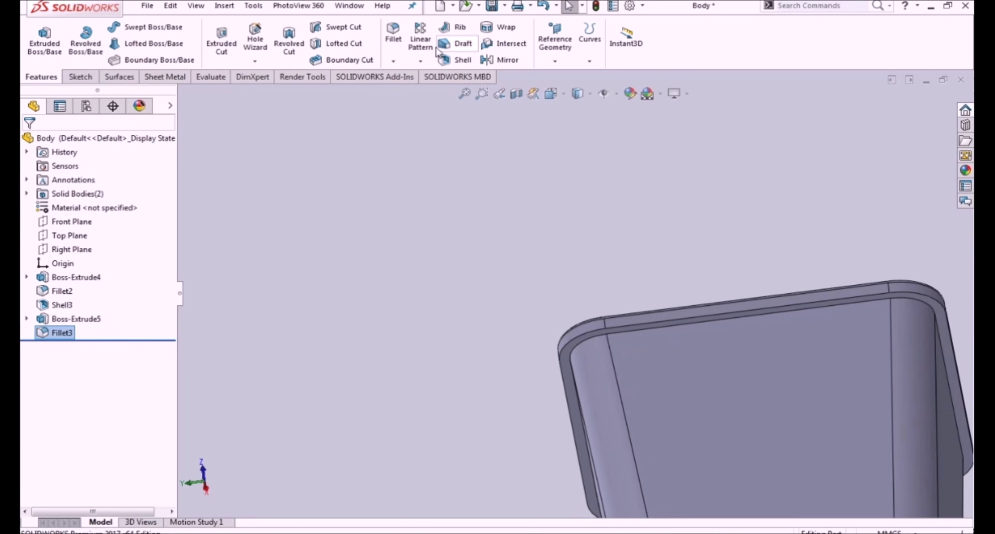
click(450, 61)
click(69, 264)
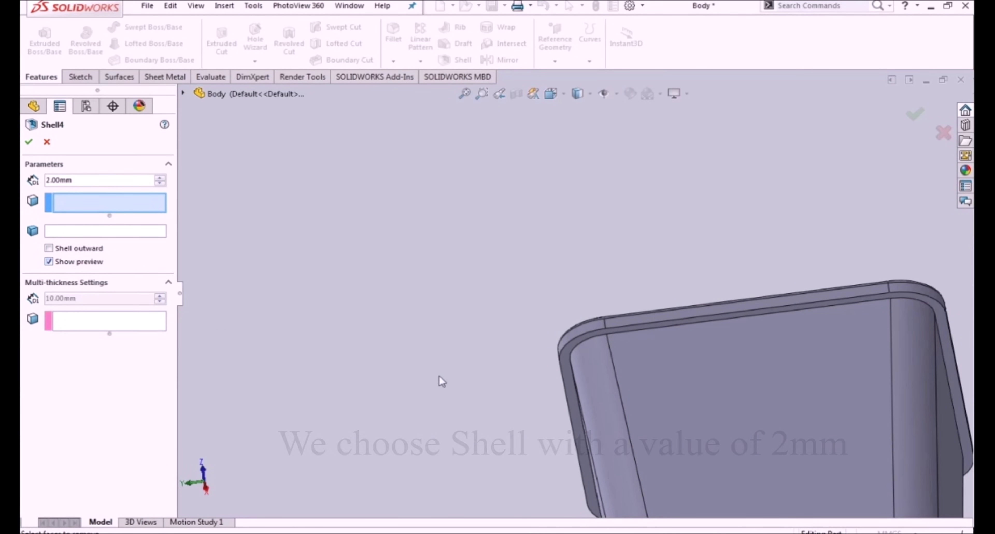
click(568, 373)
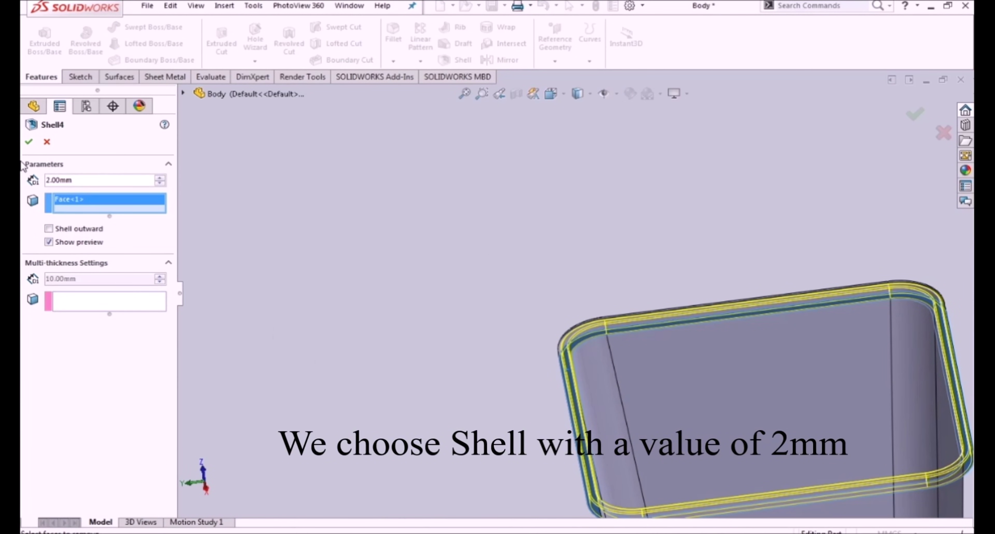
click(28, 144)
mouse_move(462, 255)
middle_down()
mouse_move(516, 329)
mouse_move(555, 232)
mouse_move(640, 349)
middle_up()
scroll(640, 349, down, 5)
mouse_move(784, 257)
middle_down()
mouse_move(806, 133)
mouse_move(825, 184)
mouse_move(788, 350)
mouse_move(742, 385)
mouse_move(382, 311)
mouse_move(369, 336)
middle_up()
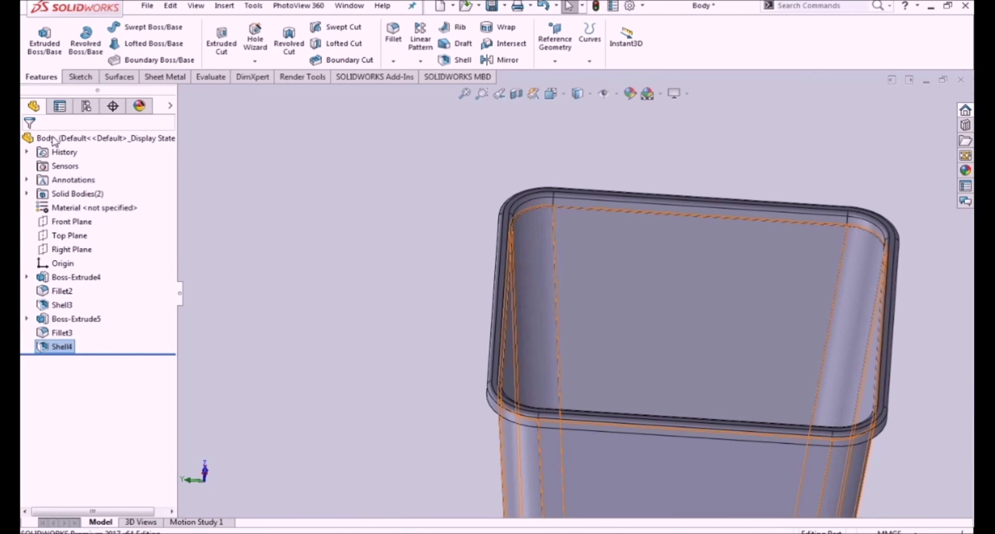
- Give the whole body a pale yellow appearance and save the part
click(81, 140)
right_click(81, 139)
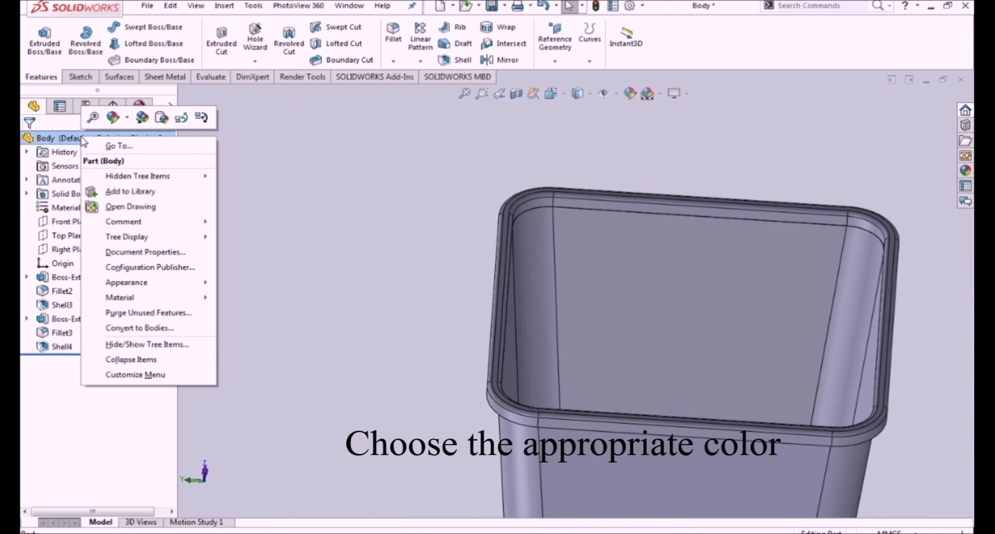
click(125, 114)
click(127, 147)
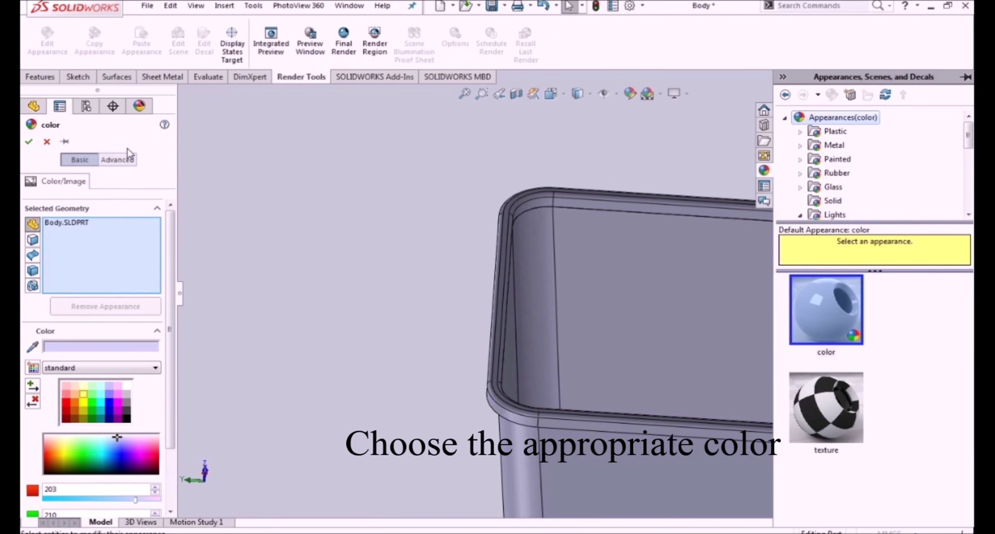
click(850, 215)
click(830, 294)
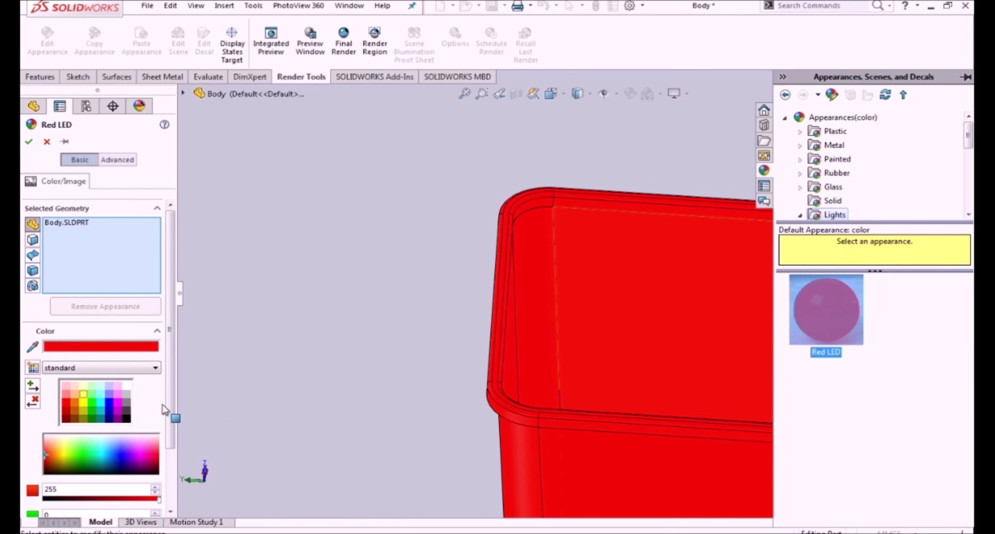
click(84, 387)
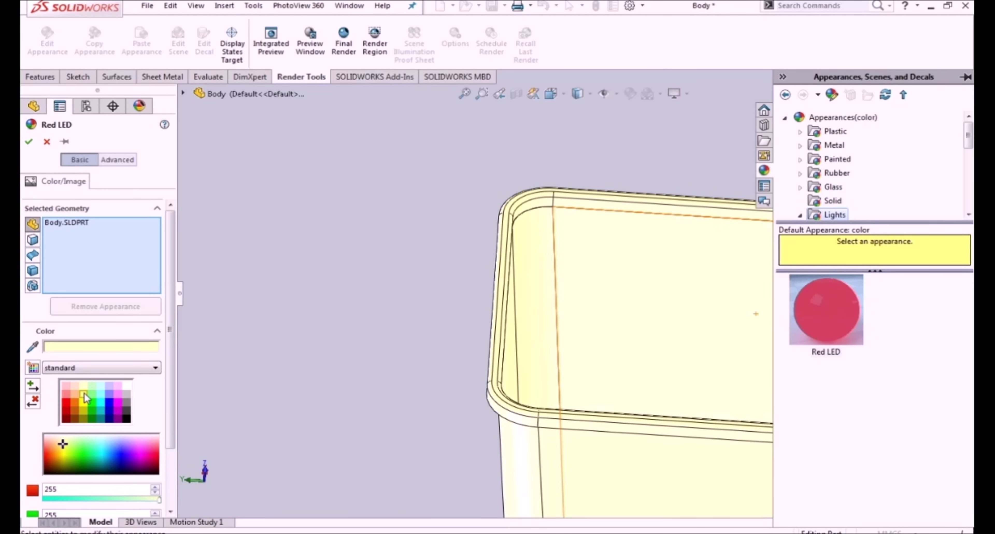
click(29, 143)
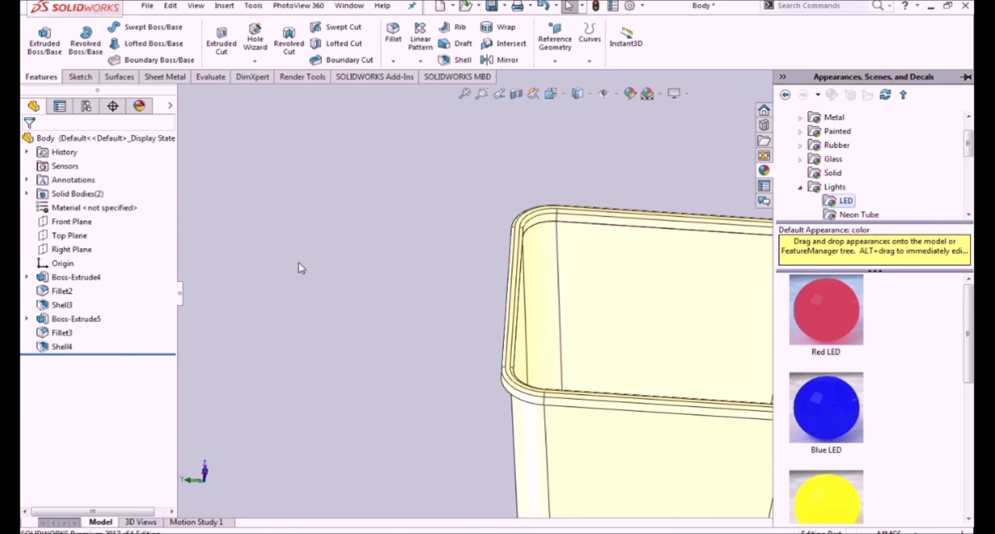
mouse_move(296, 212)
middle_down()
mouse_move(317, 275)
mouse_move(340, 264)
middle_up()
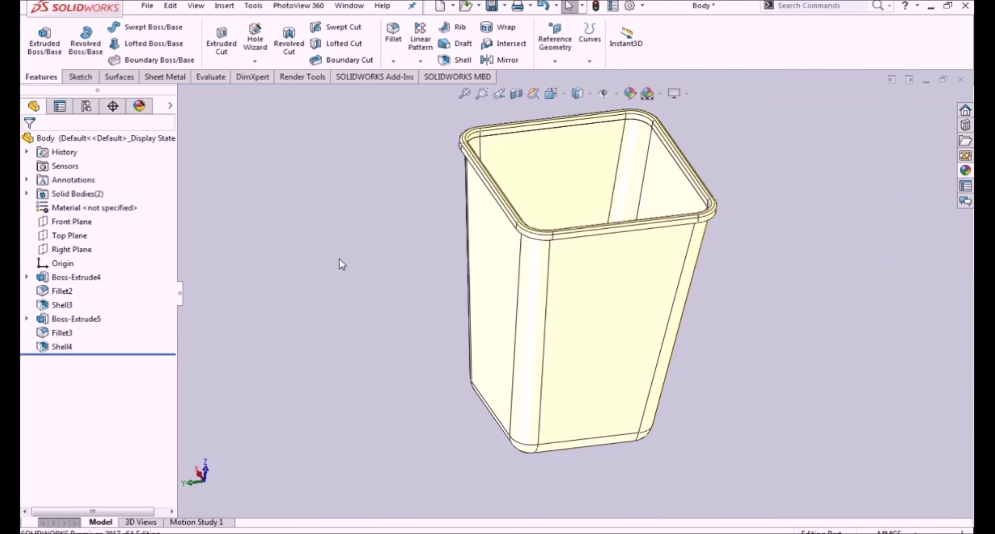
click(491, 6)
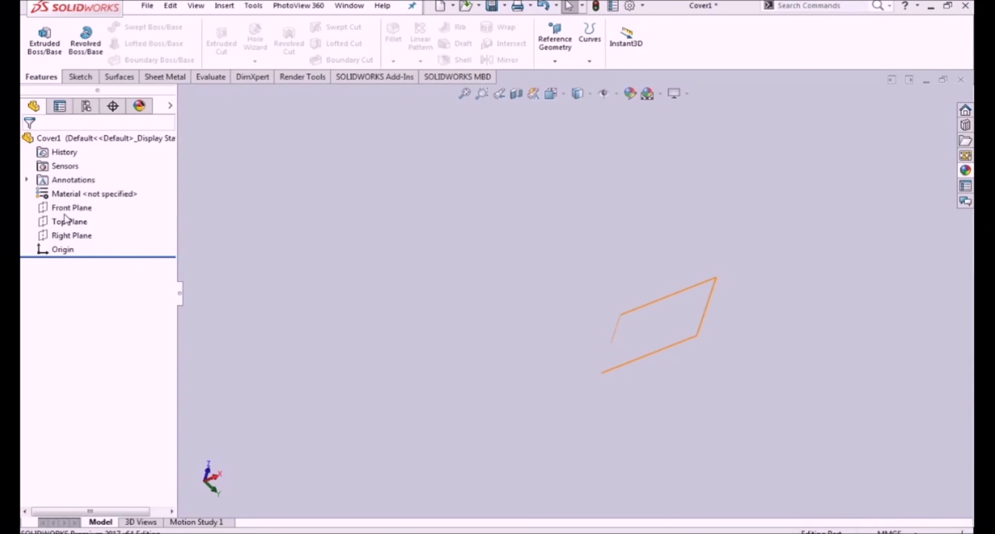
- Start a new sketch on the Front Plane
click(65, 207)
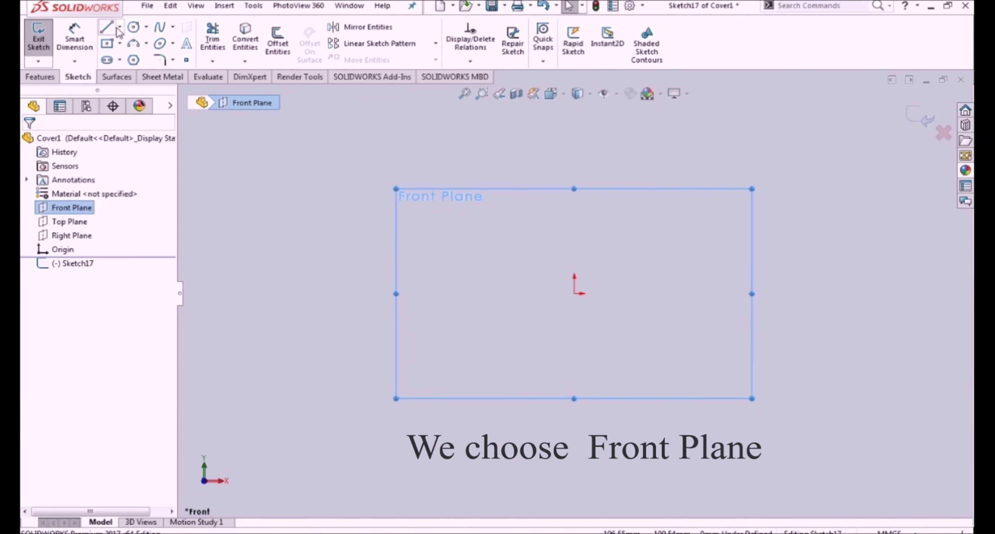
- Draw a centre rectangle from the origin and make its sides equal
click(107, 44)
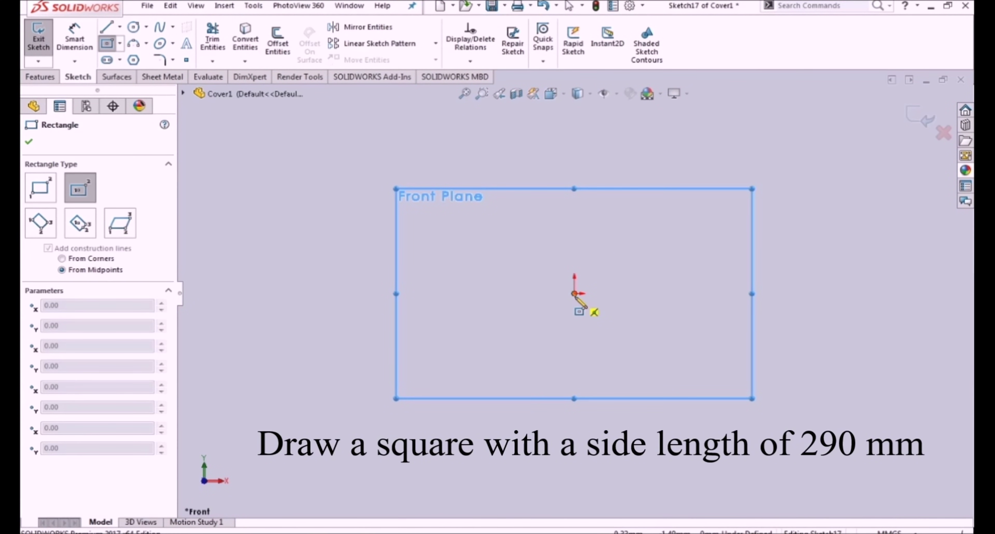
click(574, 294)
click(650, 365)
key(Escape)
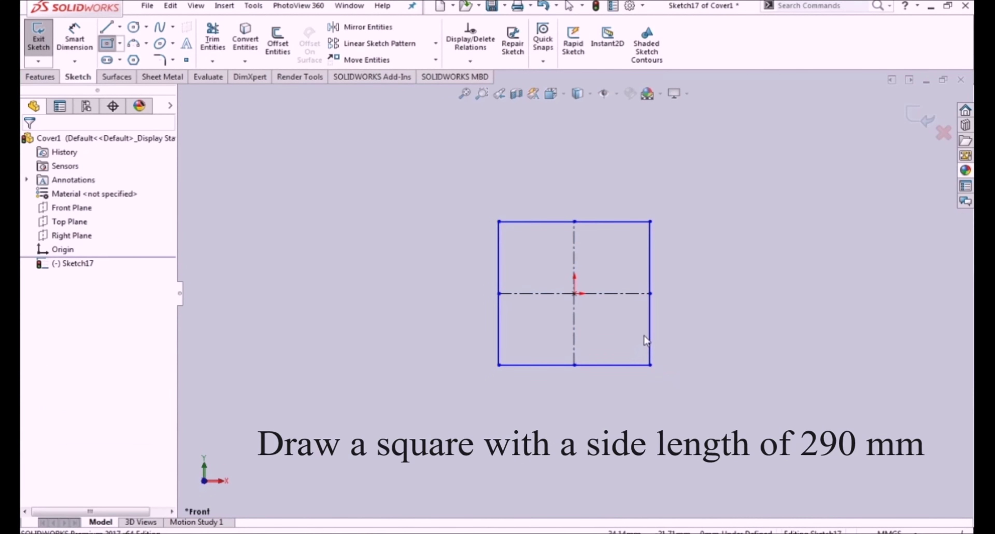
click(618, 365)
ctrl+click(650, 336)
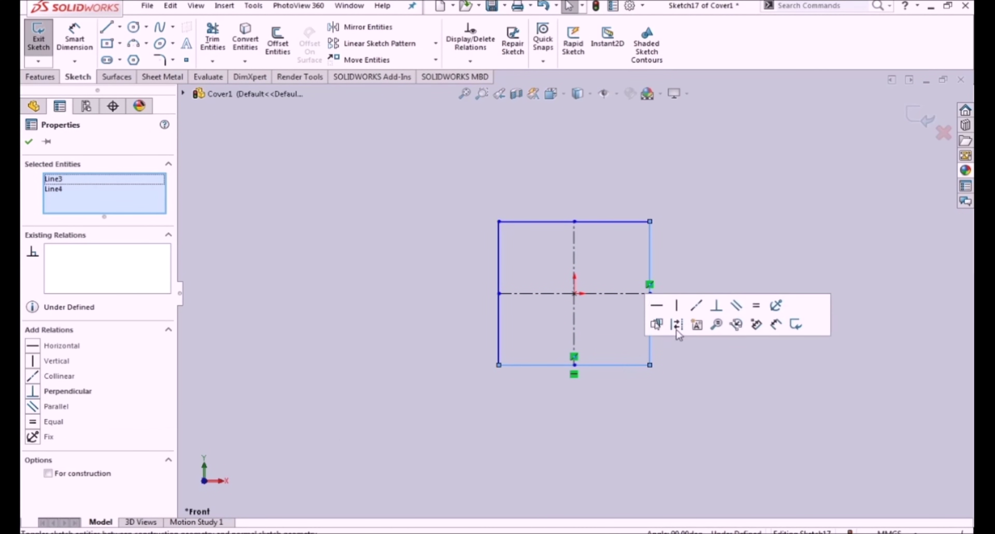
click(756, 307)
click(716, 350)
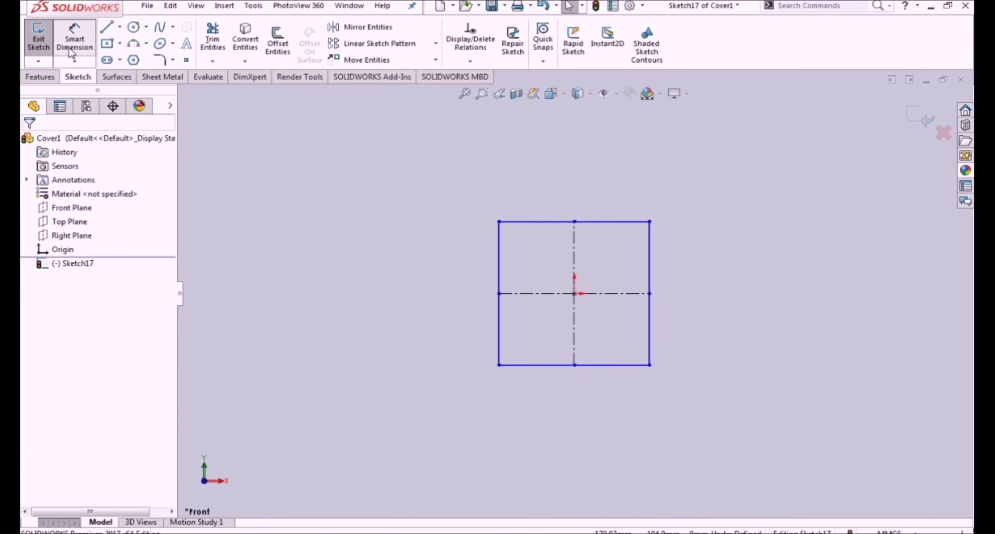
- Dimension the square's bottom edge to 290 mm and exit the sketch
click(617, 365)
click(613, 402)
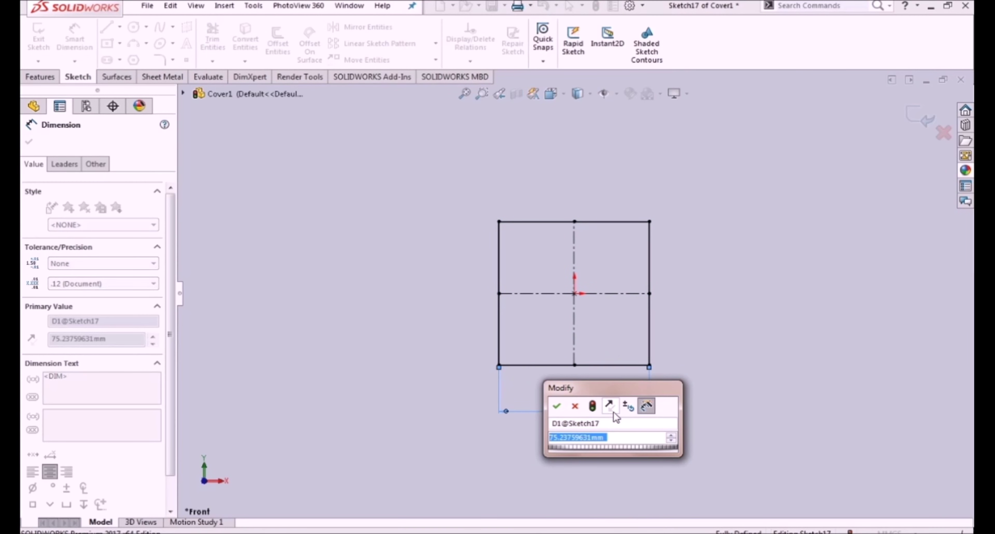
text(290)
key(Return)
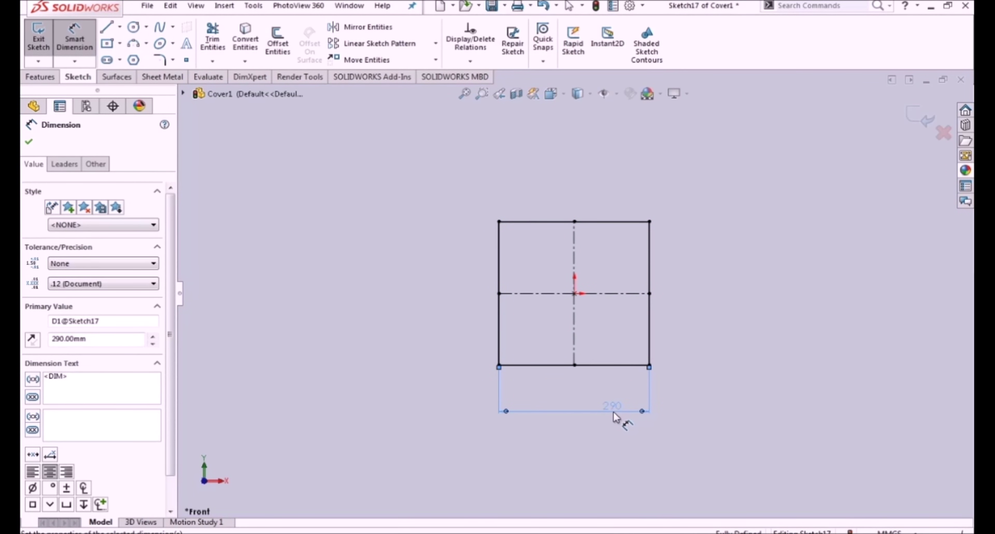
click(922, 118)
click(38, 38)
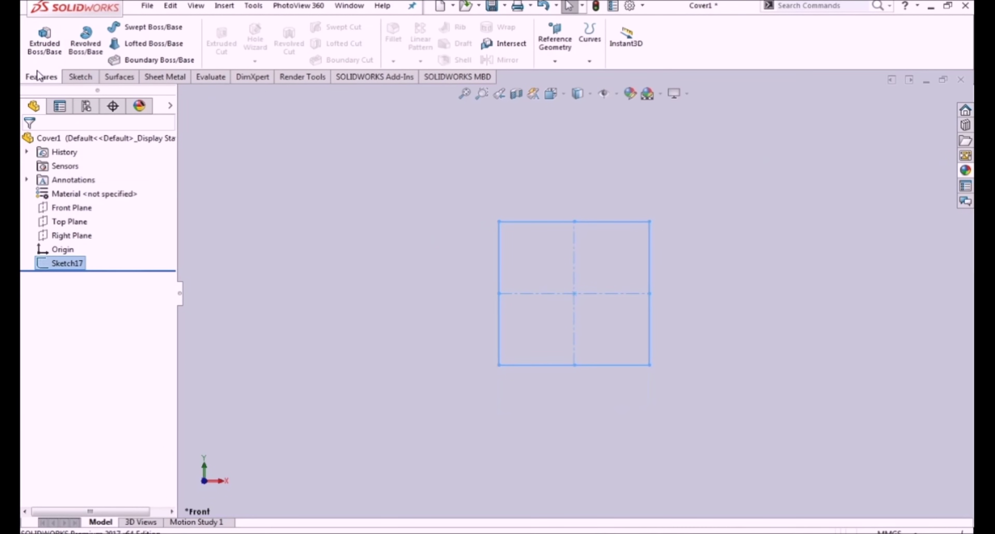
- Extrude the square sketch 14 mm into a plate
click(48, 40)
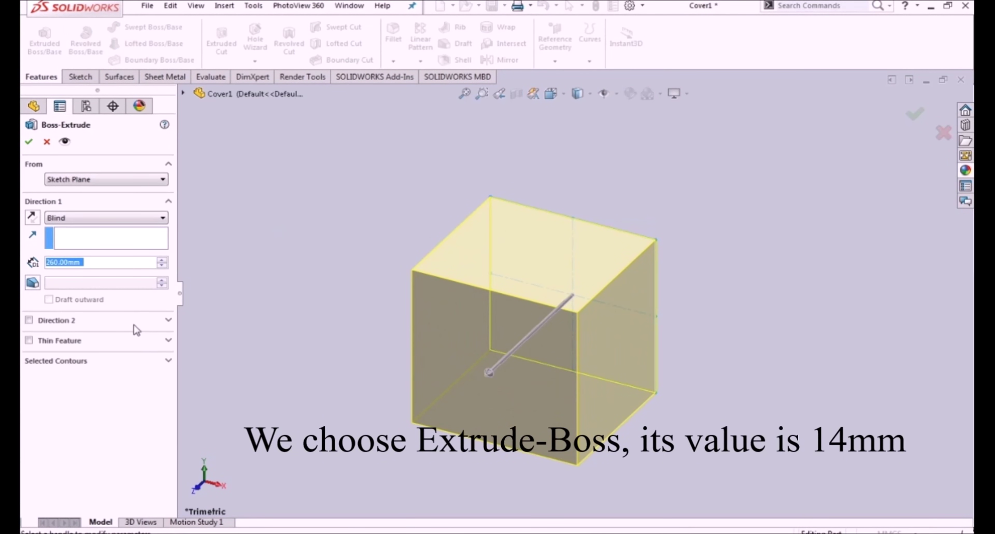
text(14)
key(Return)
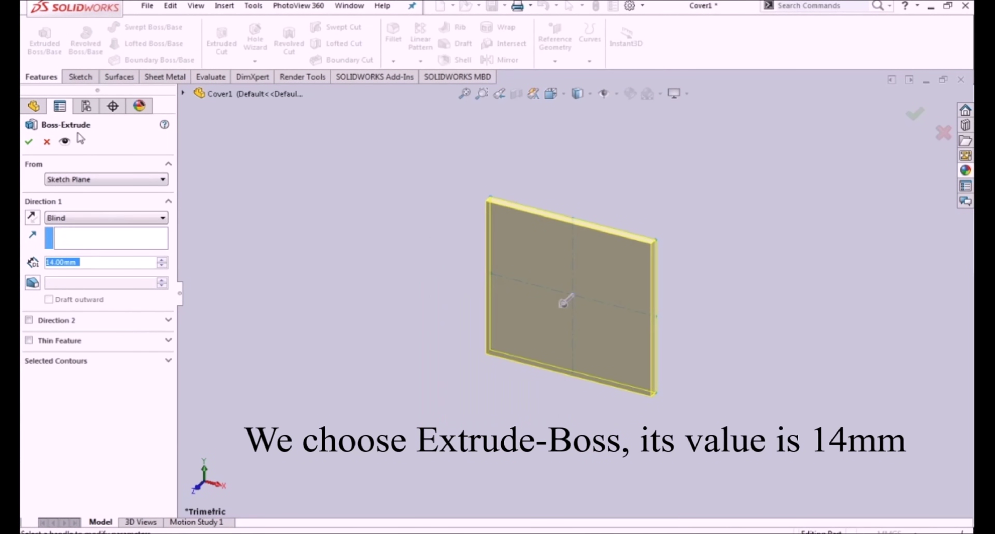
click(29, 142)
- Round the plate's front-face edges with a 5 mm fillet
click(394, 39)
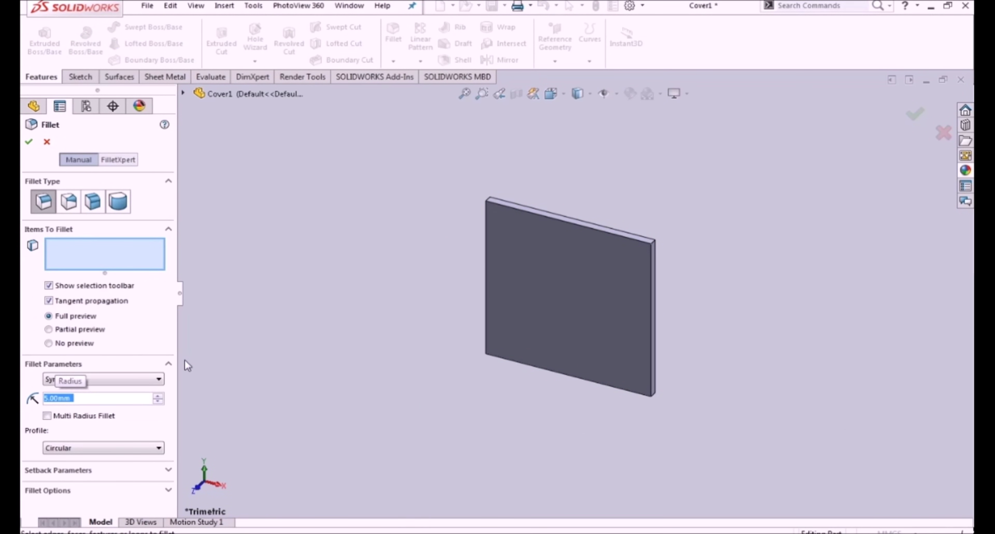
click(626, 279)
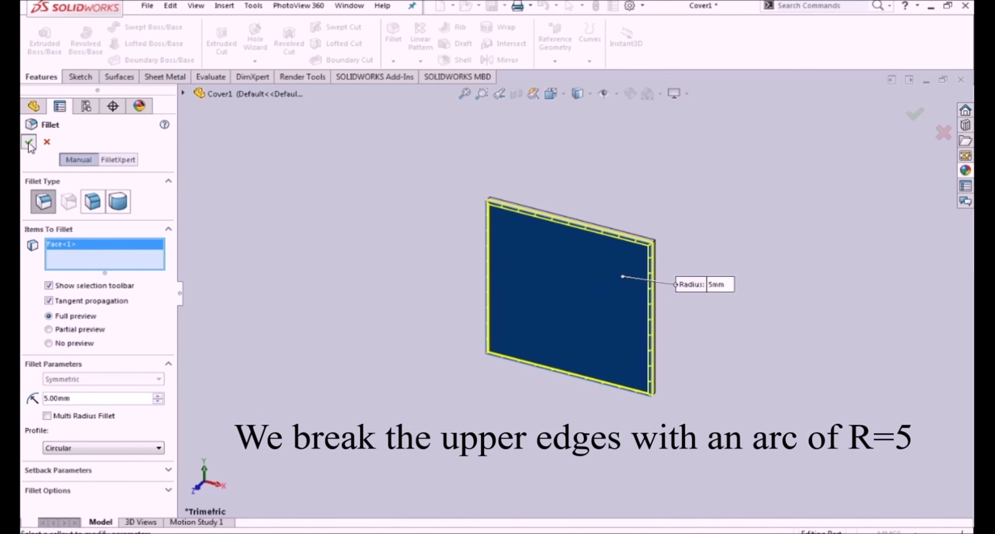
click(29, 143)
mouse_move(429, 413)
middle_down()
mouse_move(456, 218)
mouse_move(424, 207)
middle_up()
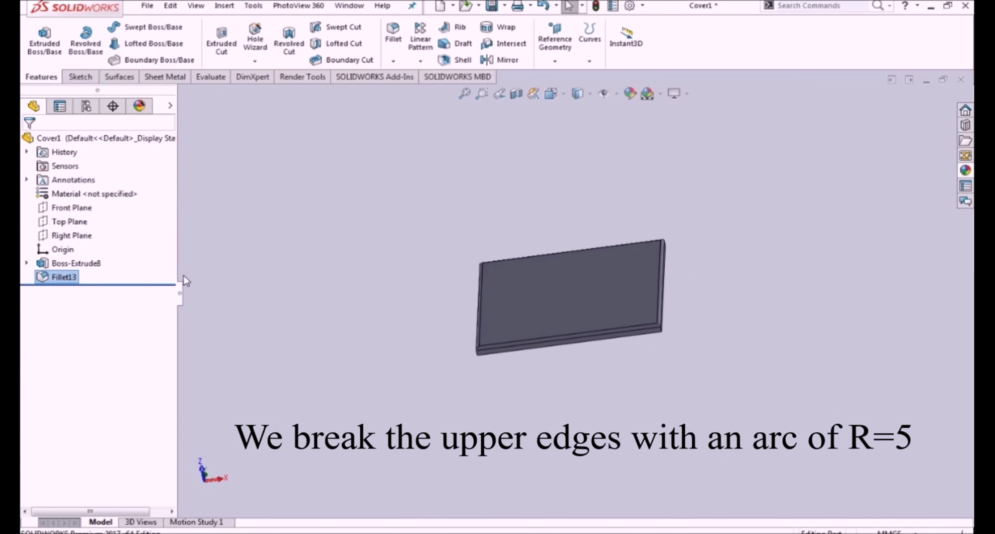
mouse_move(326, 324)
middle_down()
mouse_move(311, 326)
mouse_move(345, 343)
middle_up()
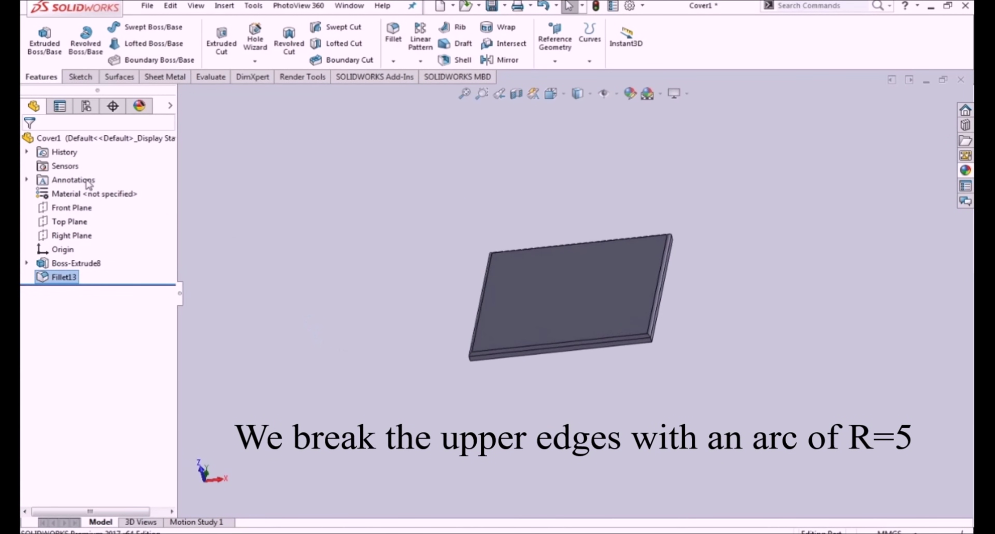
click(72, 209)
- Start a sketch on the Top Plane and switch to the Bottom view
click(70, 222)
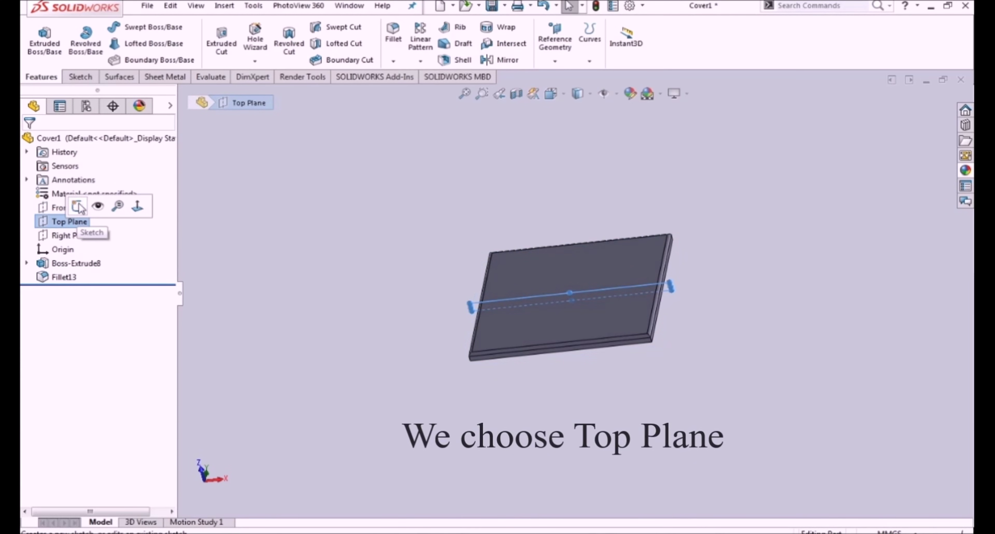
click(82, 204)
click(553, 95)
click(591, 338)
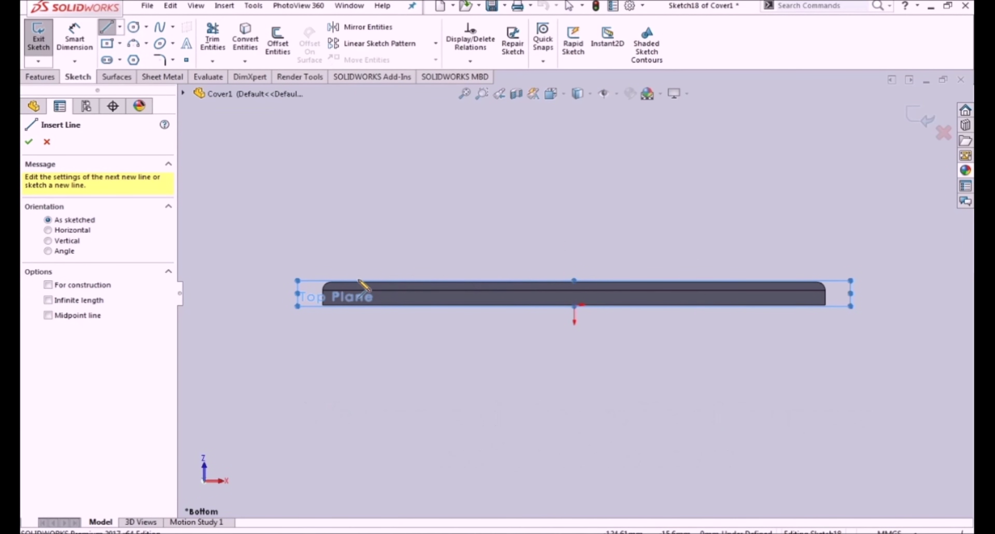
- Draw the closed five-line gable profile on the plate edge
click(553, 151)
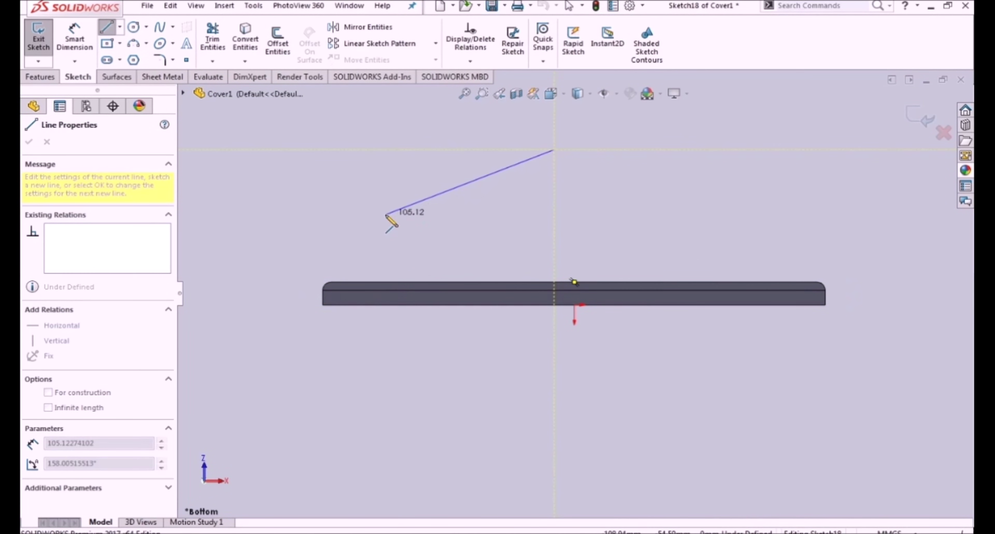
click(381, 217)
click(381, 283)
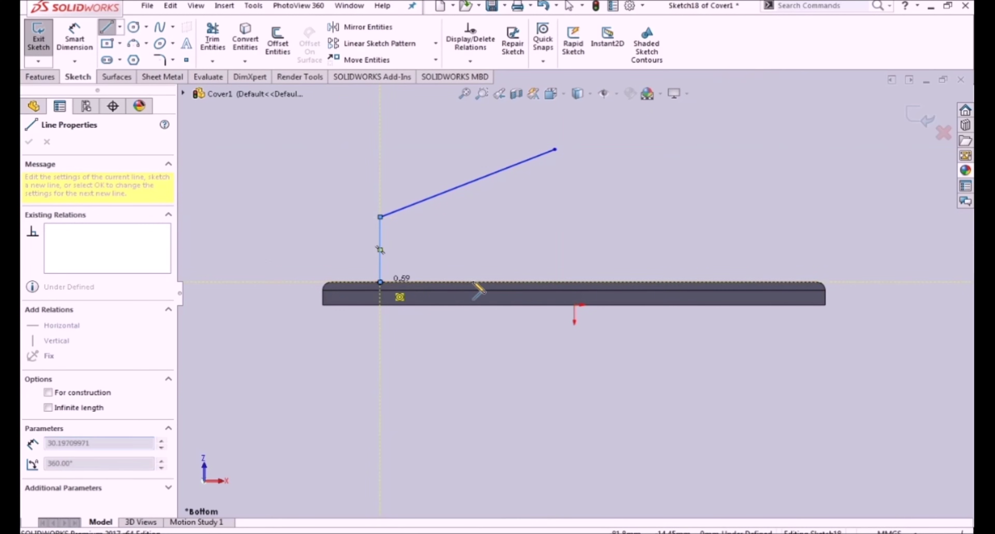
click(762, 282)
click(762, 222)
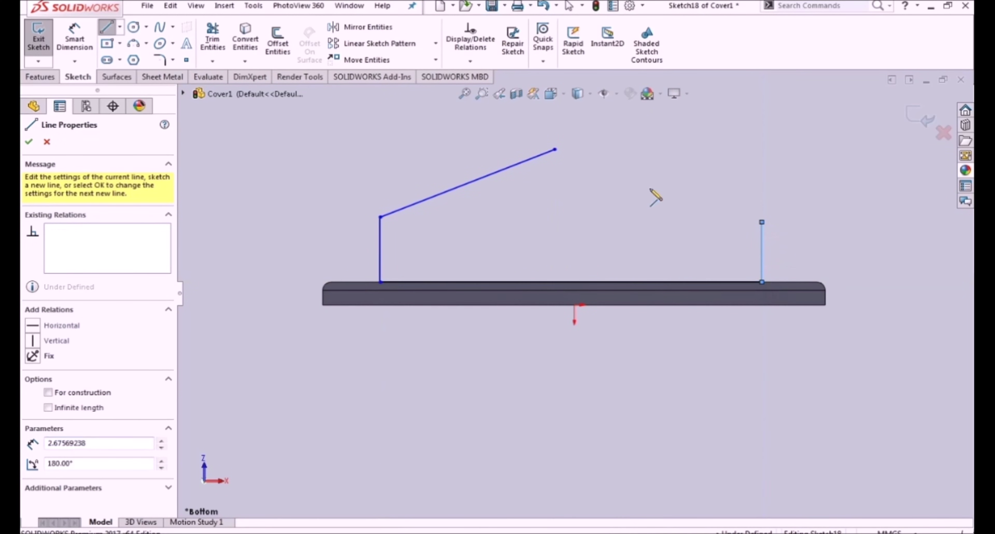
click(555, 150)
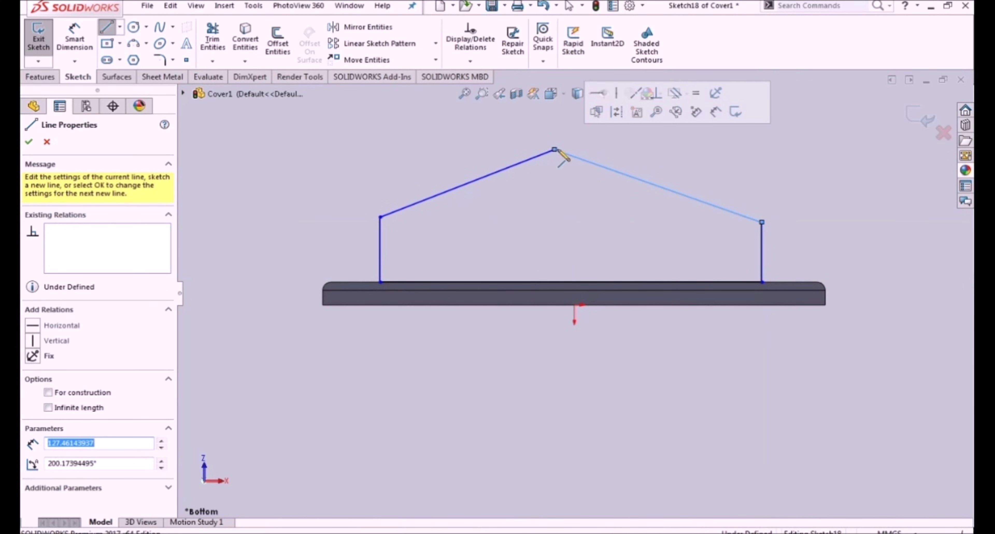
- Add a vertical centerline from the roof apex to the origin
click(120, 27)
click(142, 59)
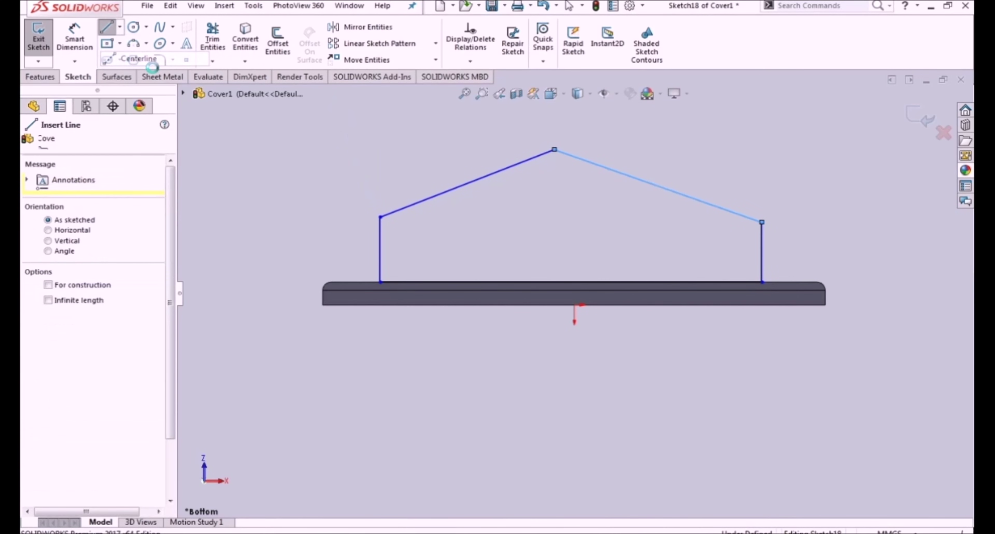
click(555, 150)
click(575, 305)
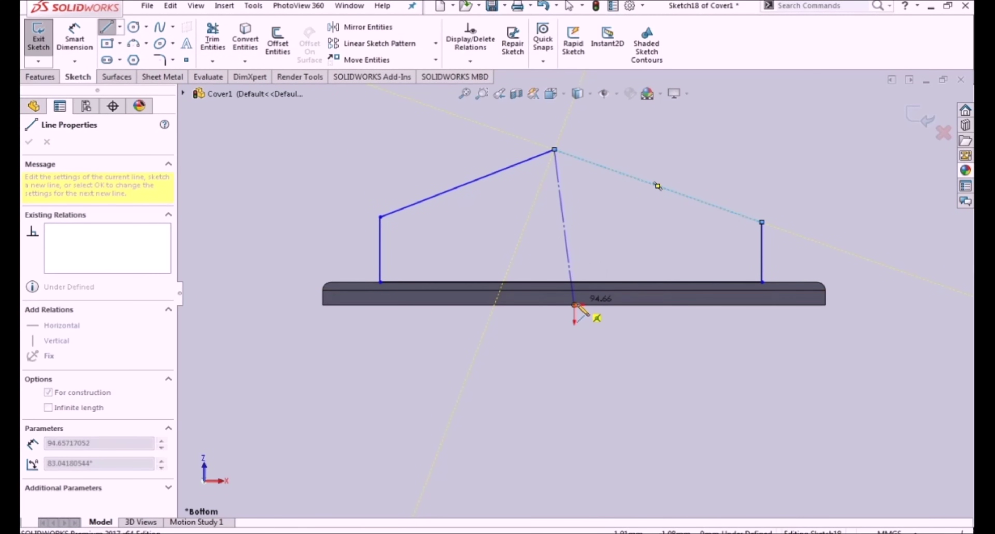
key(Escape)
click(557, 186)
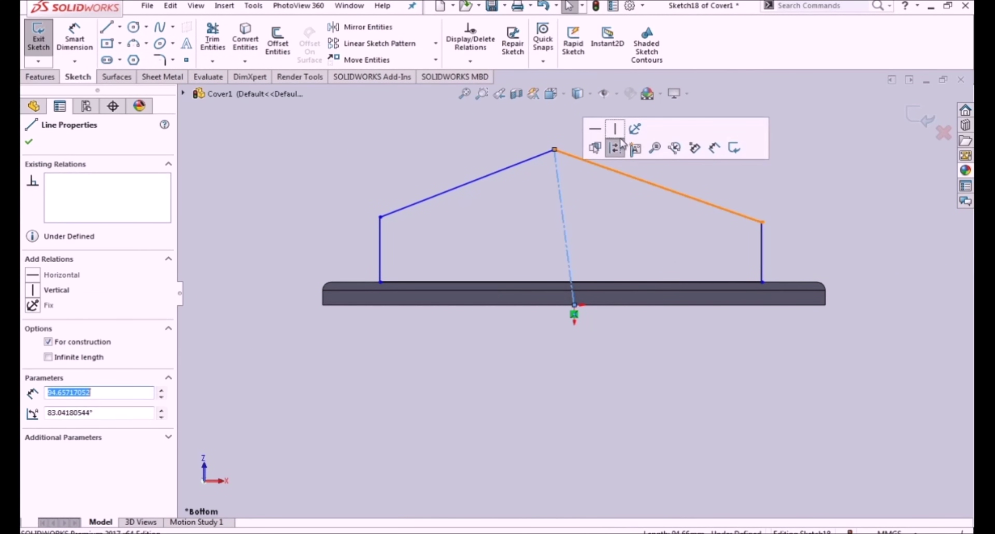
click(620, 133)
click(353, 198)
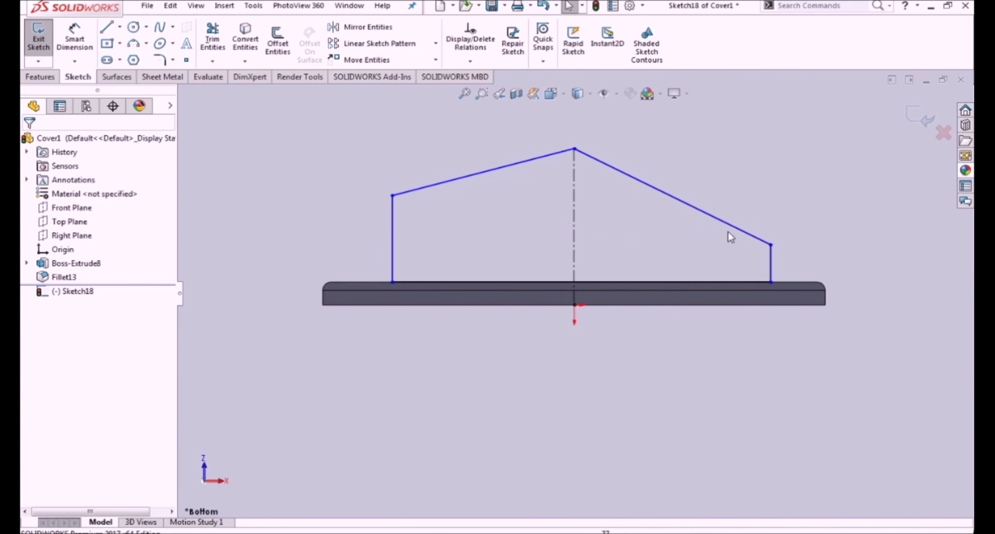
- Make the vertical sides and the roof lines symmetric about the centerline
click(773, 263)
ctrl+click(394, 243)
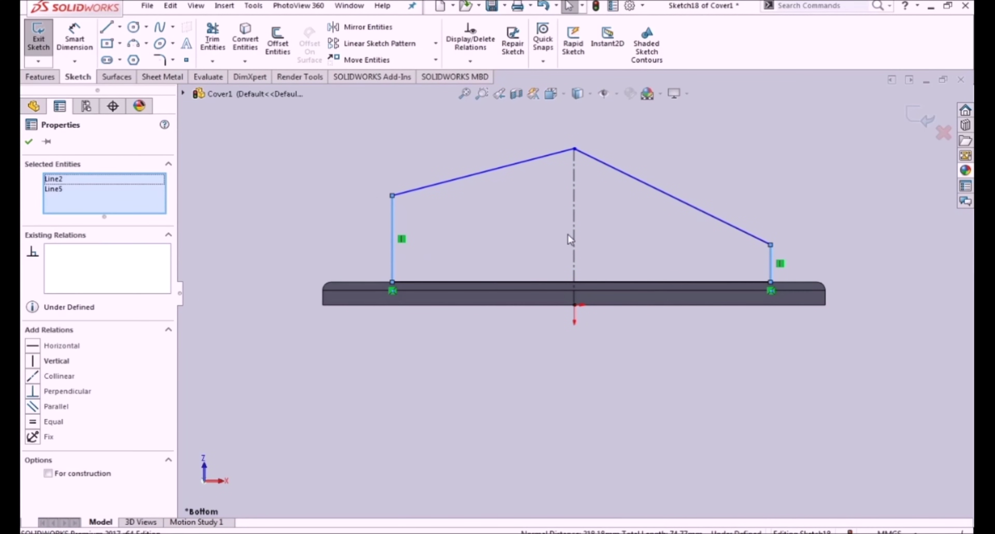
ctrl+click(573, 231)
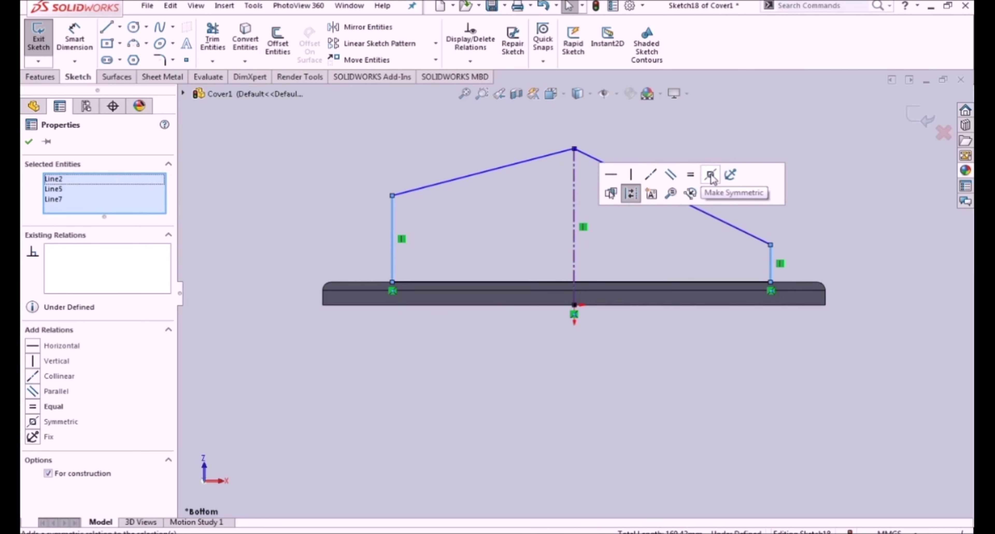
click(631, 193)
click(666, 271)
click(667, 201)
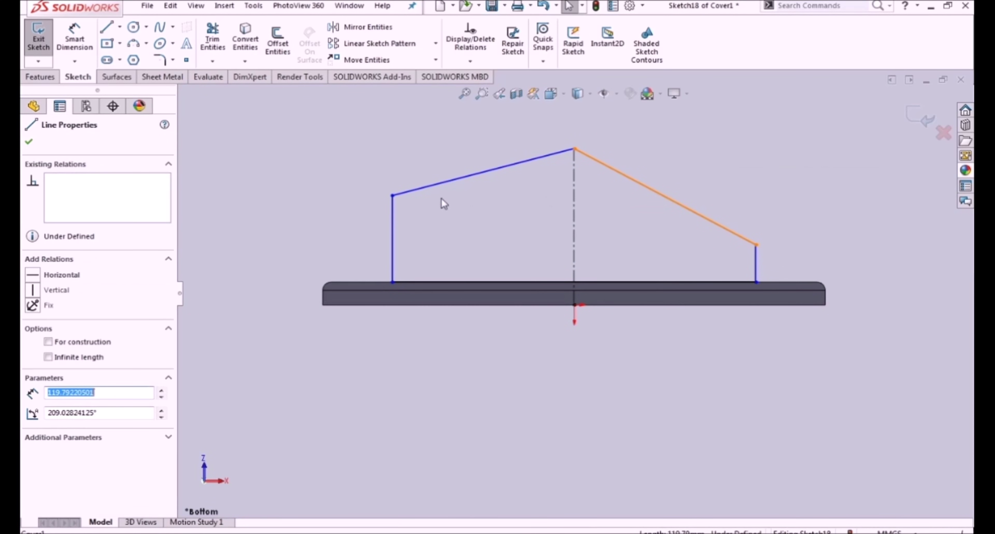
ctrl+click(440, 186)
ctrl+click(573, 232)
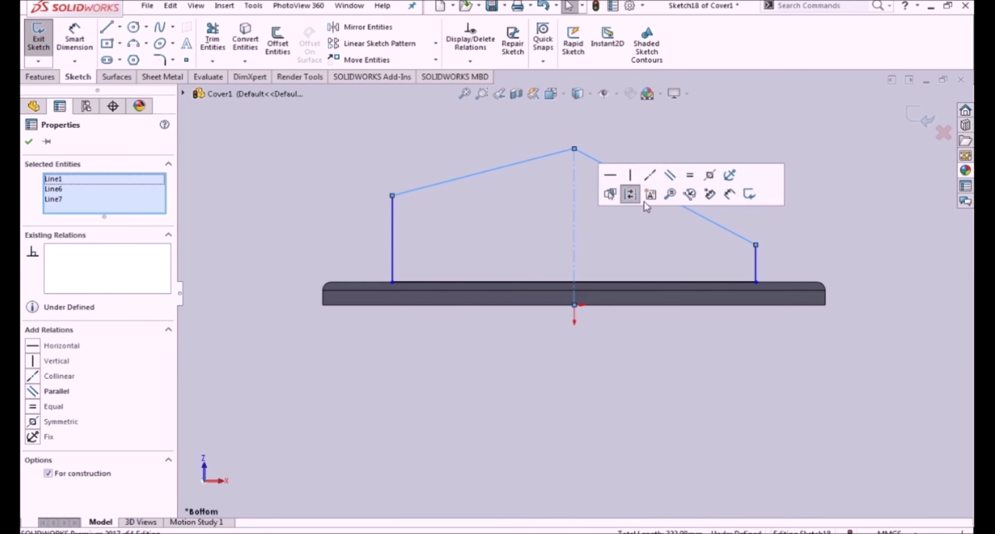
click(710, 176)
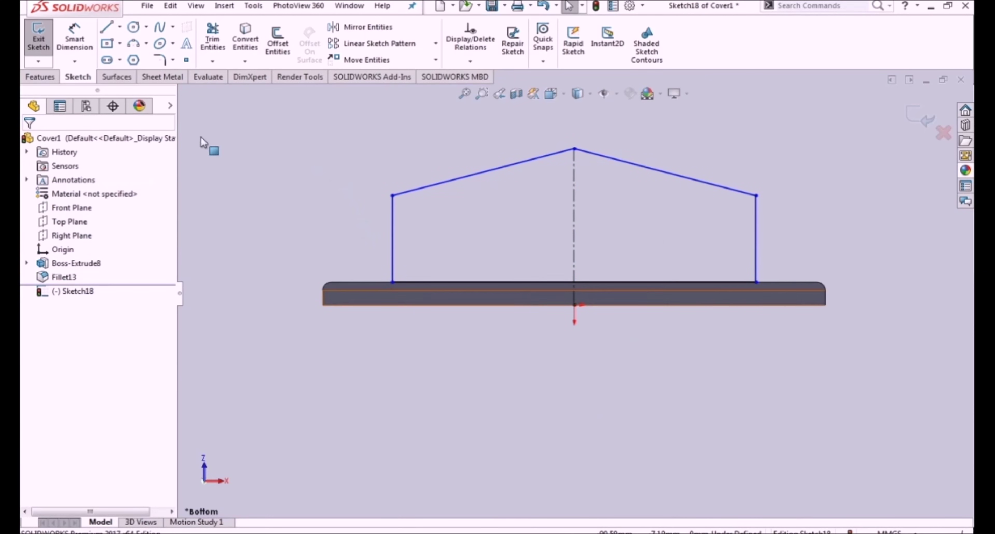
- Dimension the angle between the two roof lines to 100°
click(75, 38)
click(588, 152)
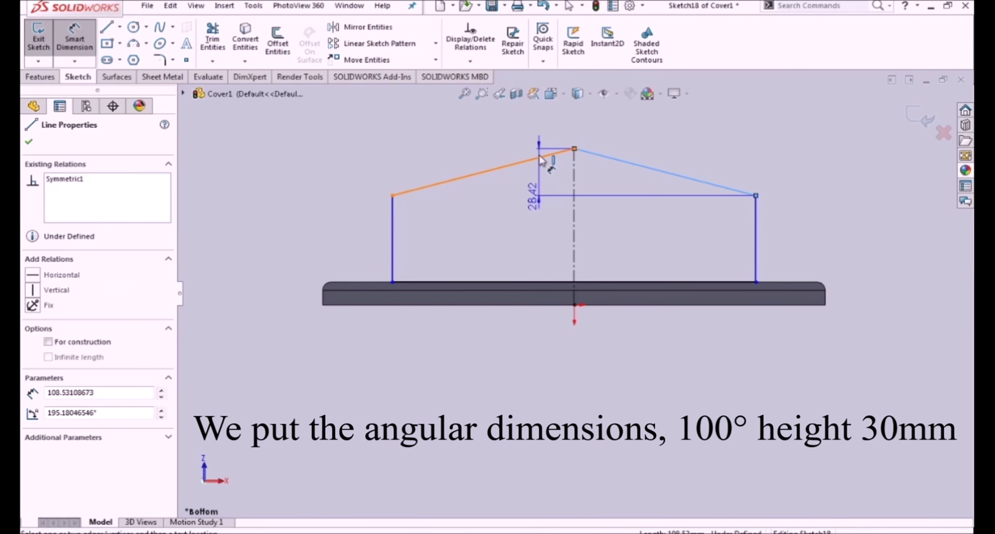
click(539, 158)
click(616, 191)
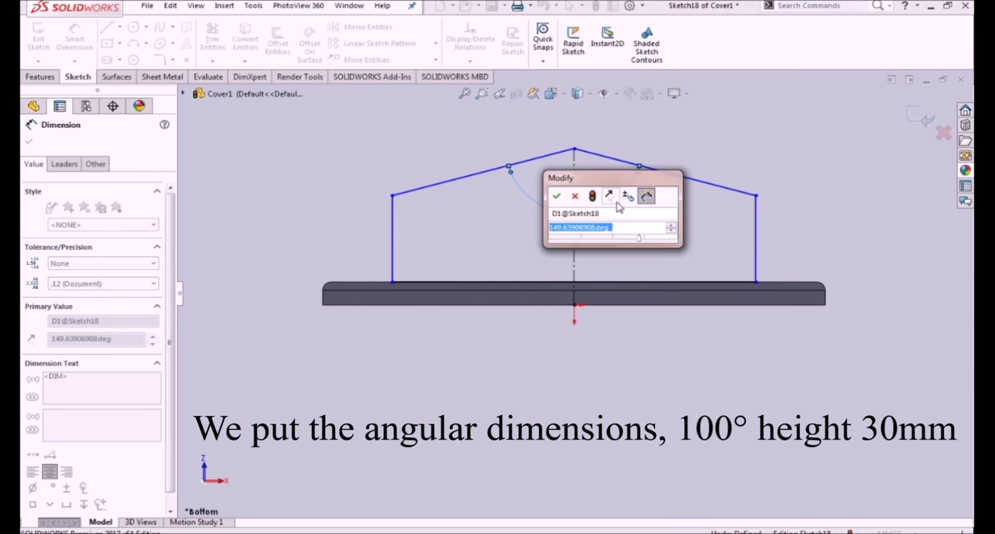
text(100)
key(Return)
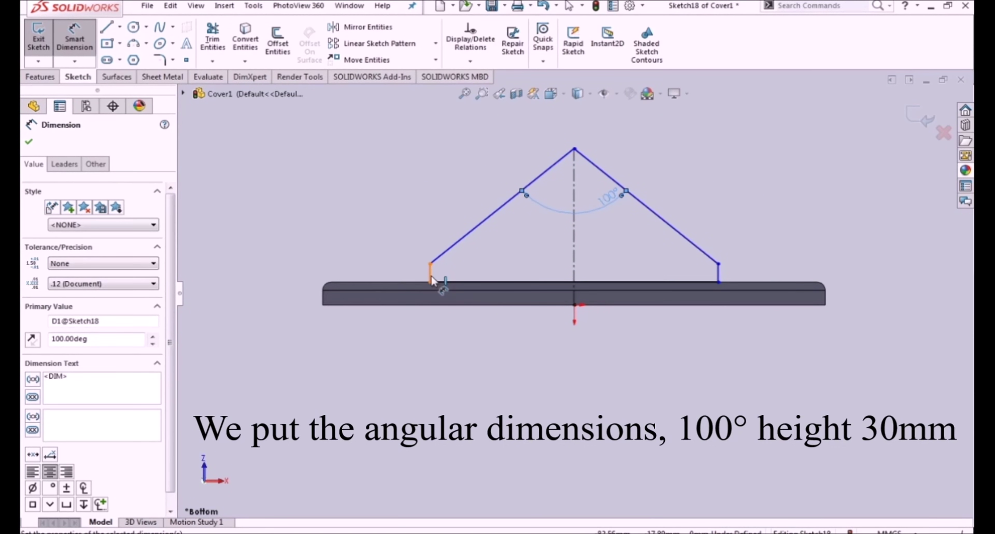
- Dimension the left side 30 mm tall and 15 mm in from the plate corner
click(431, 275)
click(332, 254)
text(3)
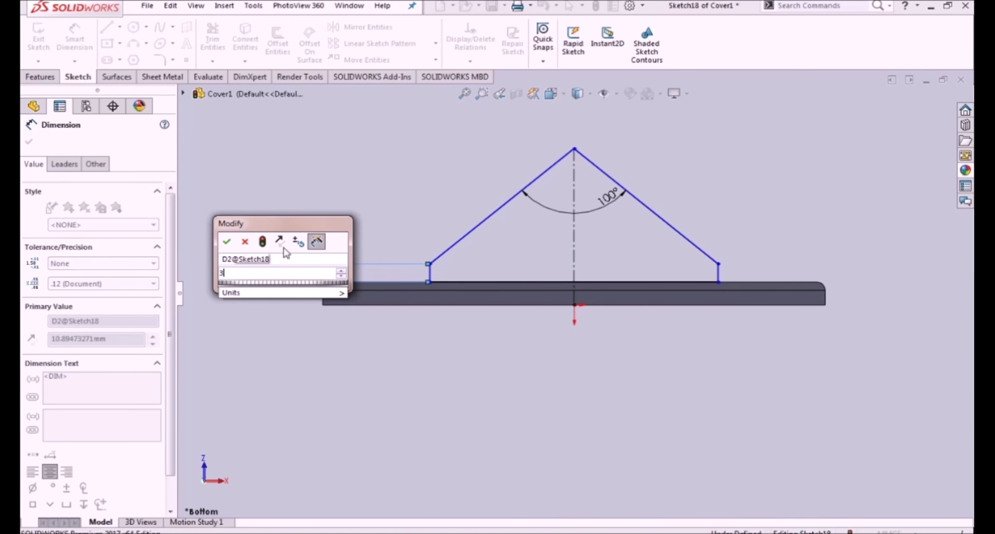
text(0)
key(Return)
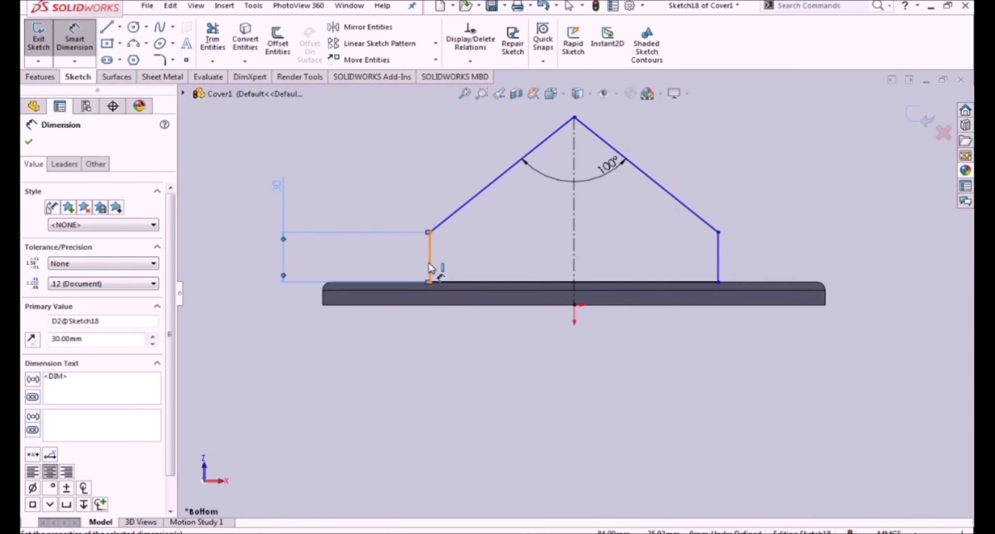
click(429, 262)
click(324, 304)
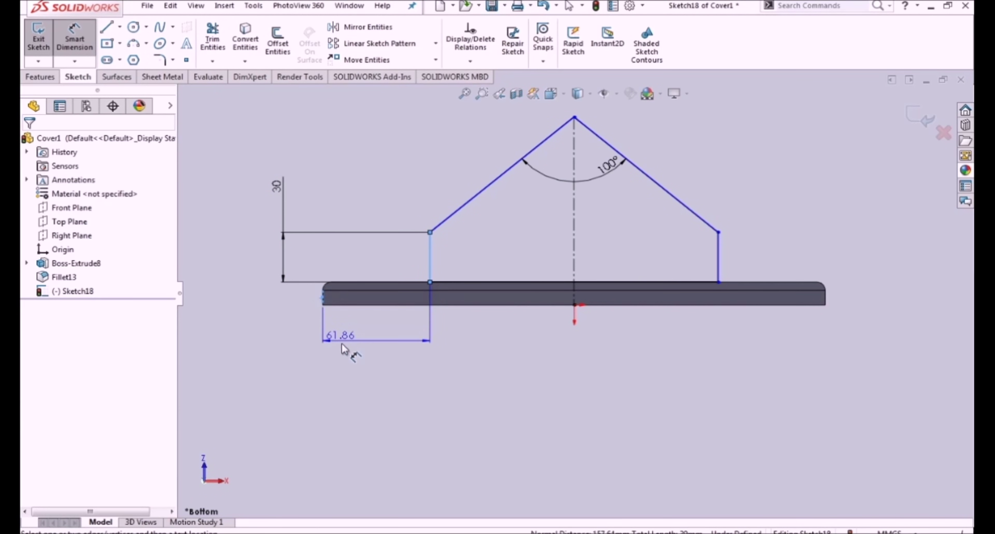
click(349, 362)
text(15)
key(Return)
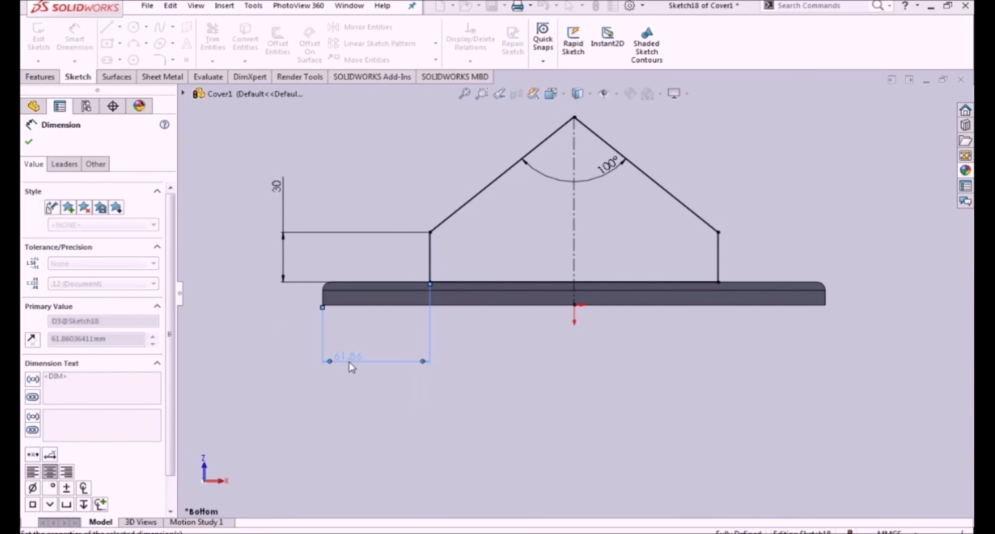
click(263, 136)
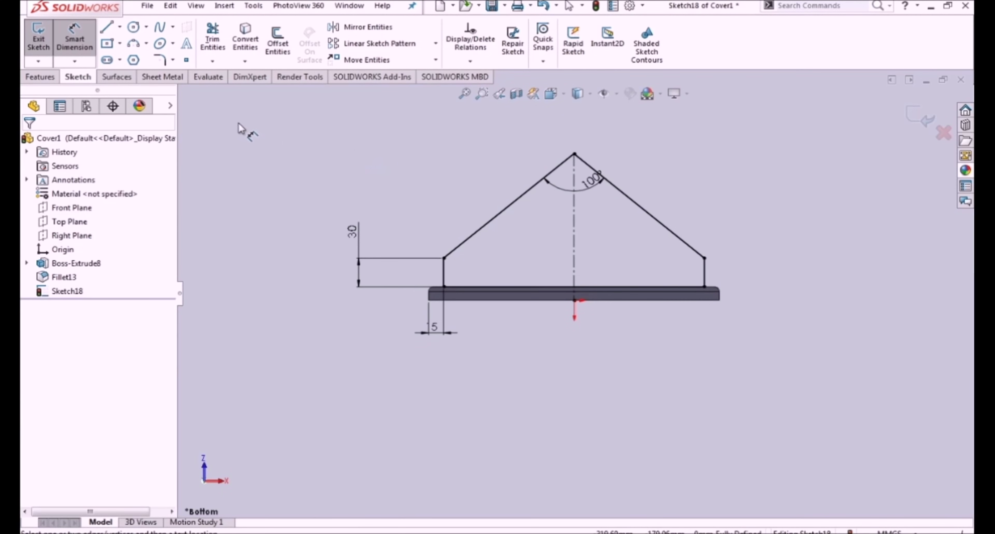
click(159, 60)
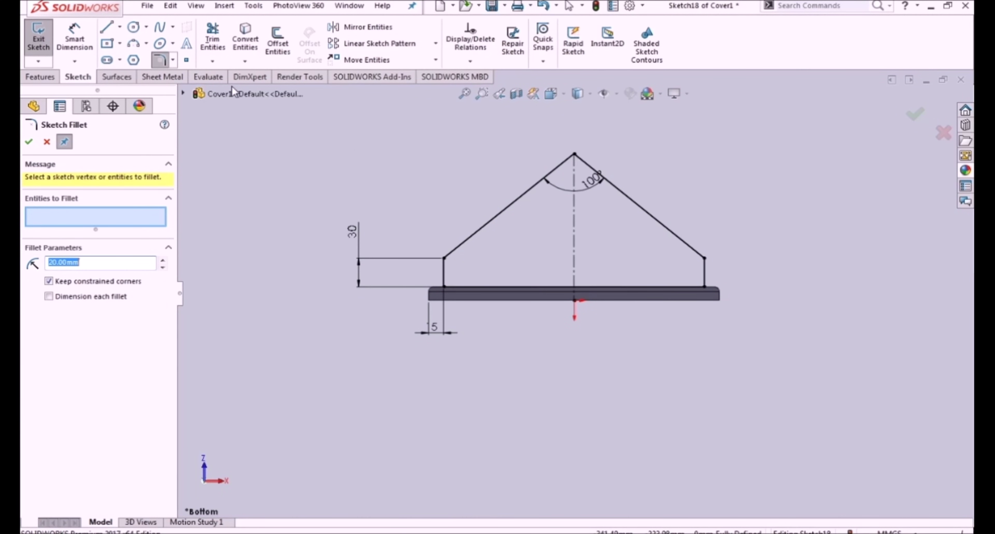
- Round both shoulder corners at R20 and the apex at R50, then exit the sketch
click(705, 276)
click(452, 251)
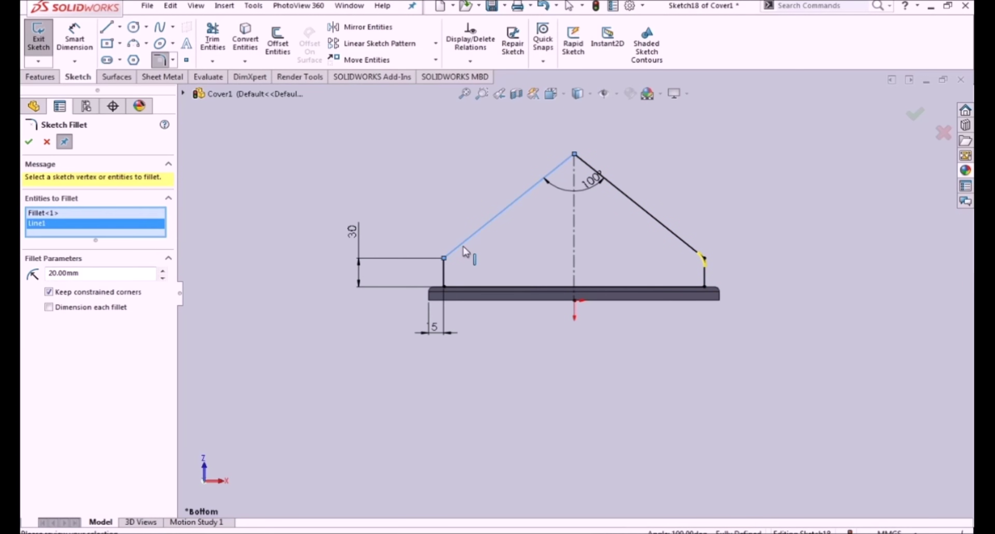
right_click(472, 276)
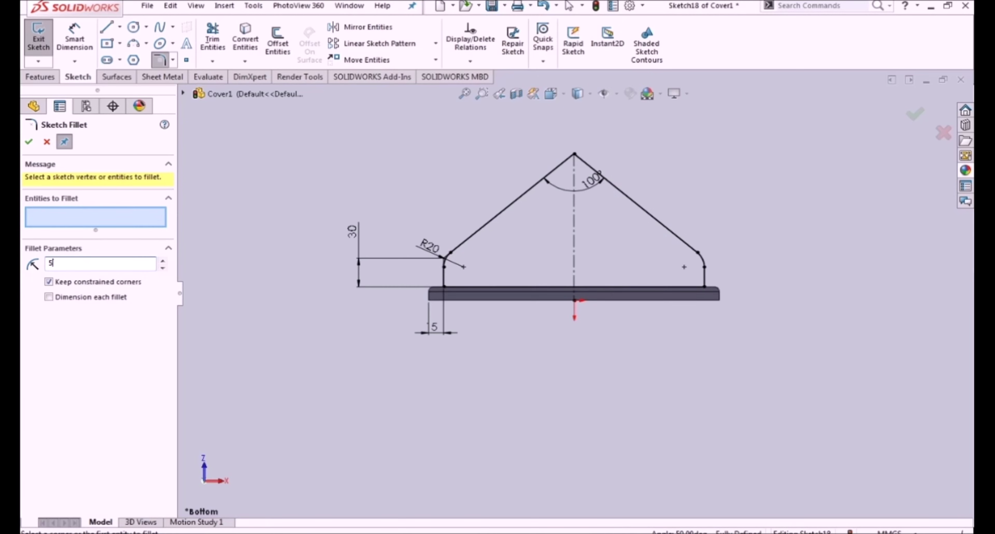
click(580, 164)
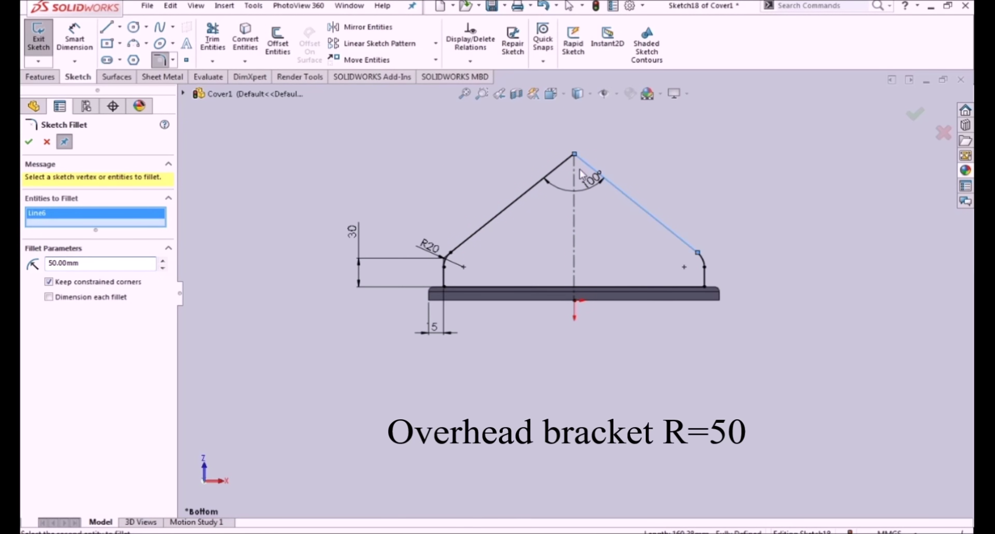
click(545, 181)
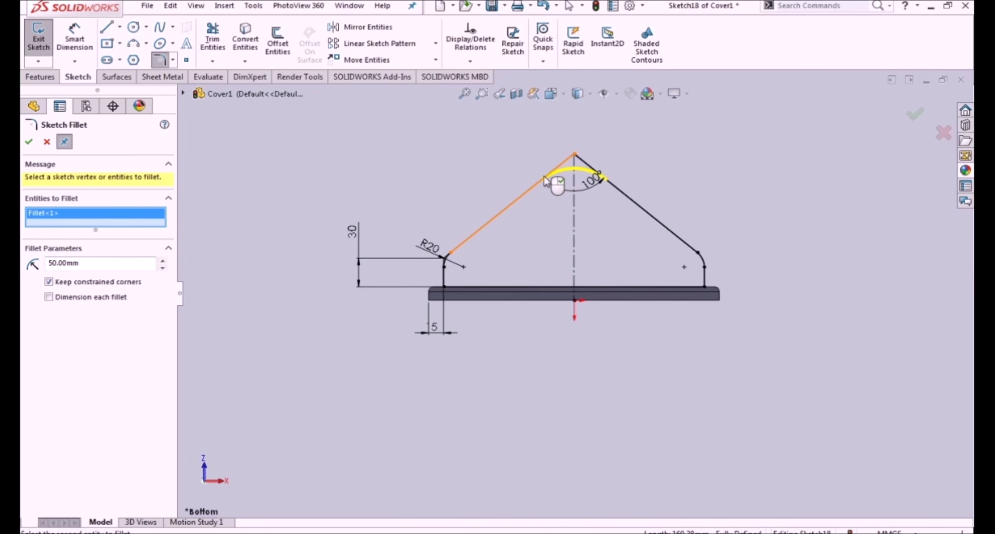
right_click(545, 180)
click(916, 115)
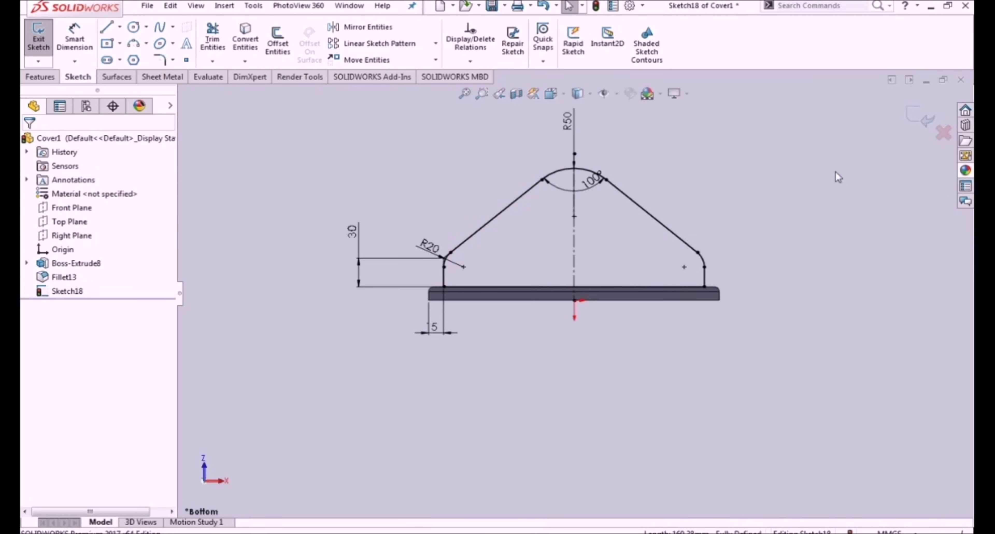
click(916, 120)
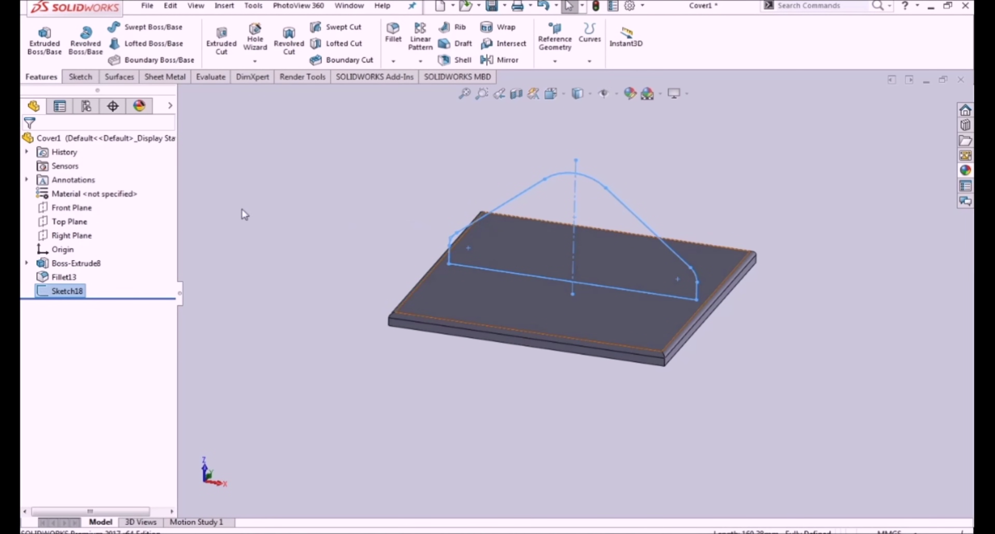
- Extrude the rounded roof profile 260 mm with a Mid Plane end condition
click(45, 43)
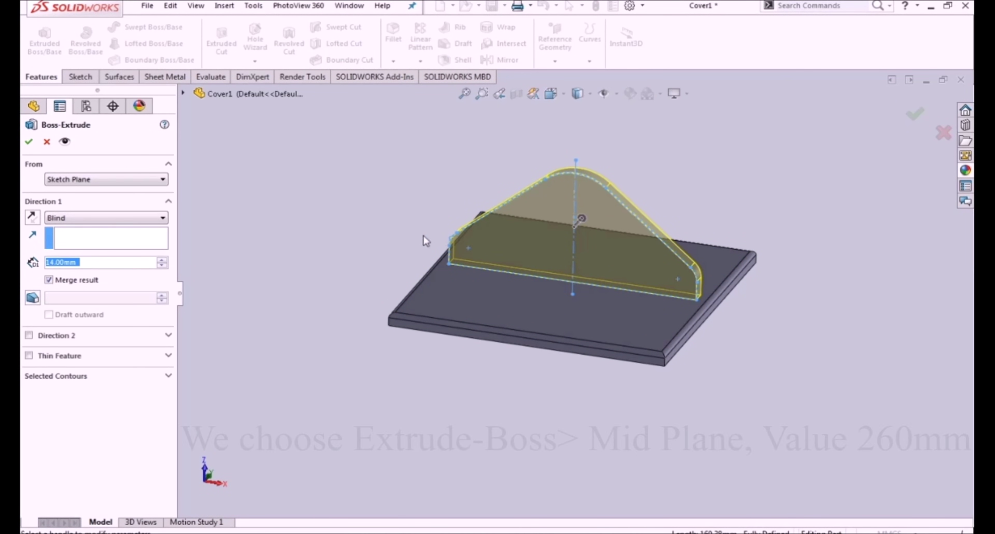
click(115, 218)
click(109, 278)
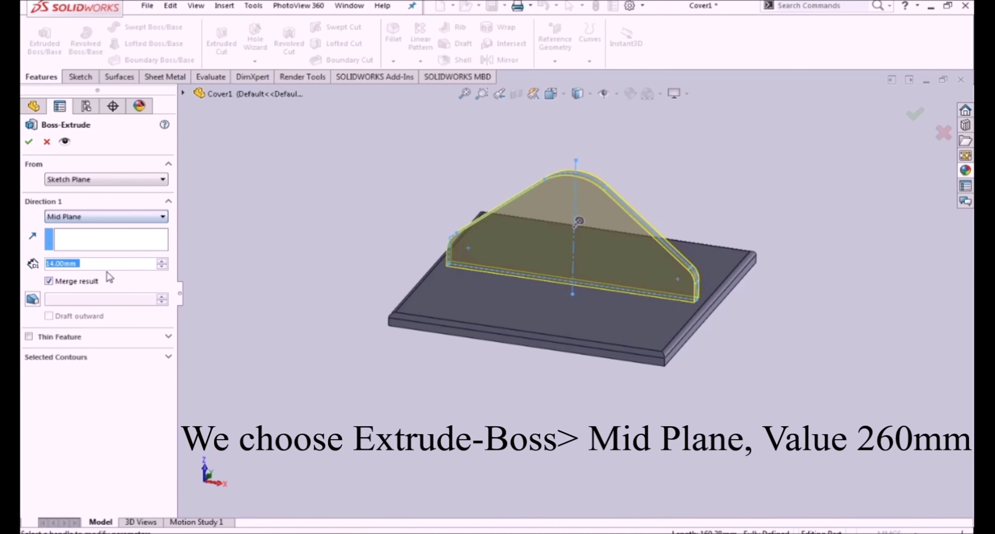
text(260)
key(Return)
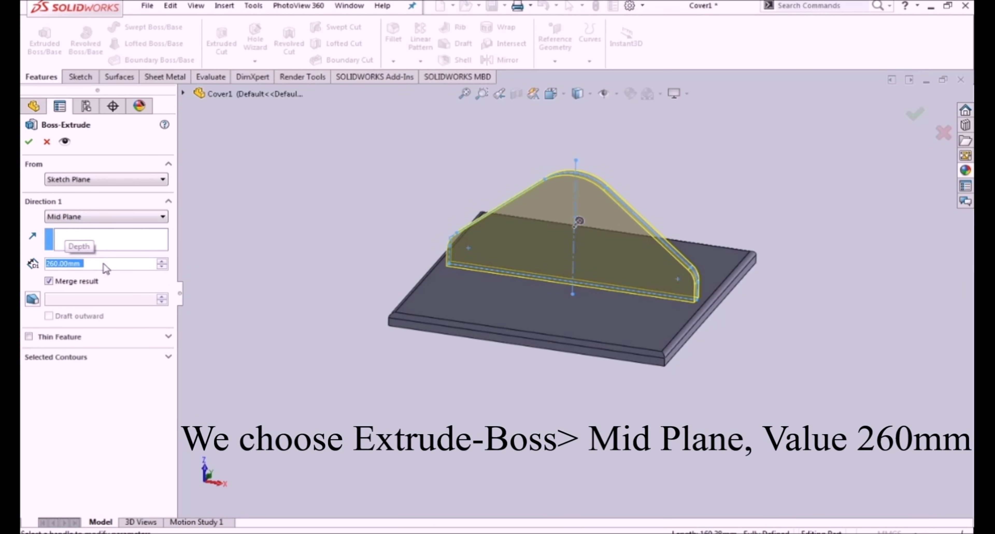
click(29, 143)
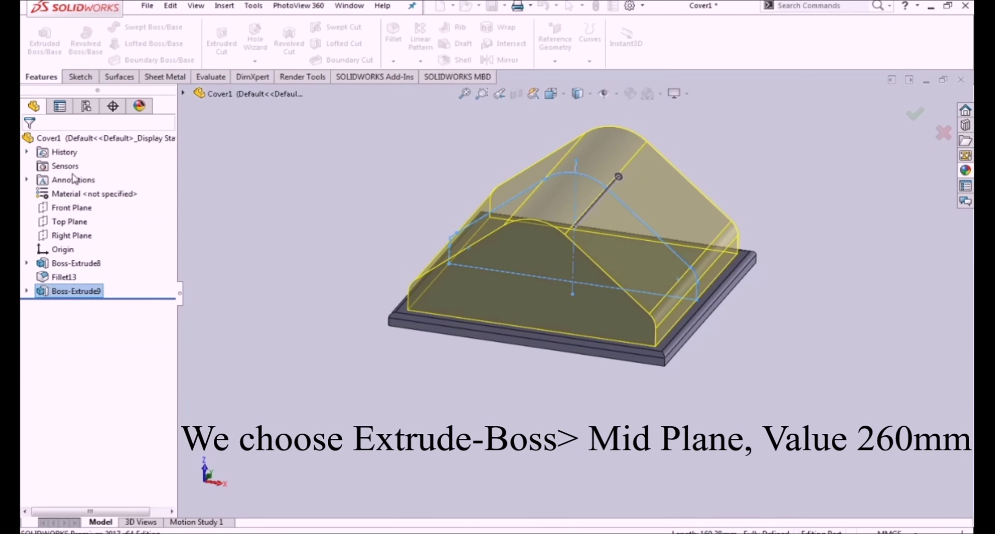
click(388, 378)
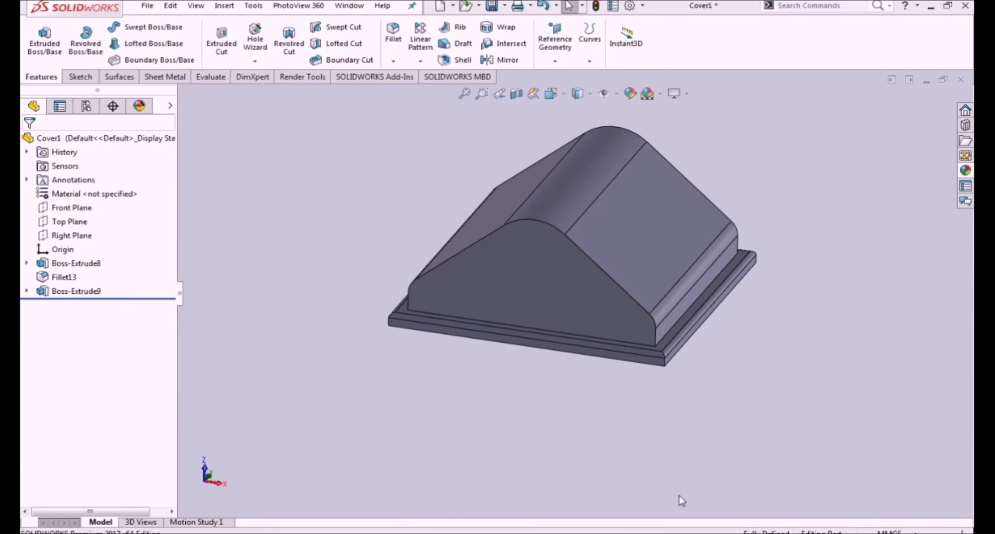
- Fillet the upper block's sloped and arc end edges with a 26 mm radius
click(393, 37)
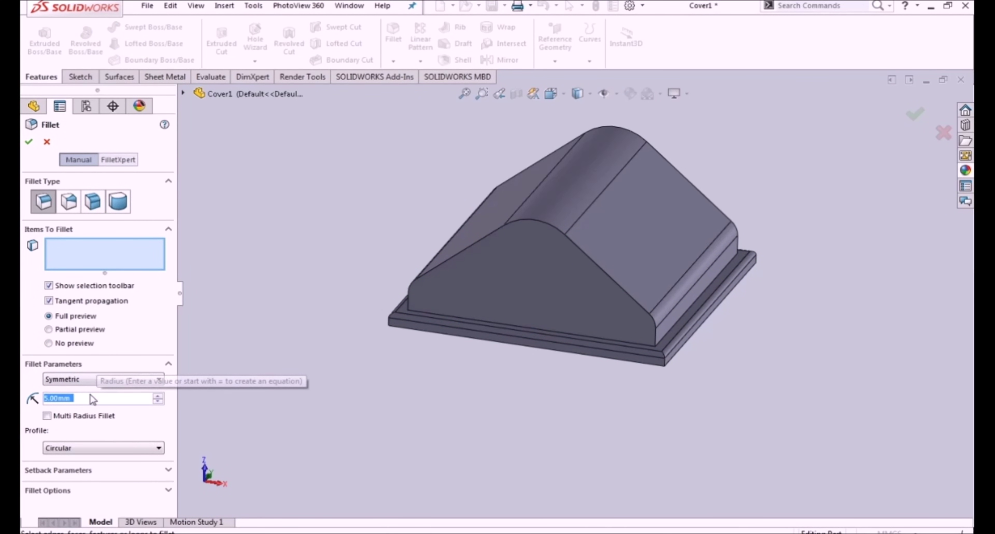
text(3)
key(BackSpace)
text(26)
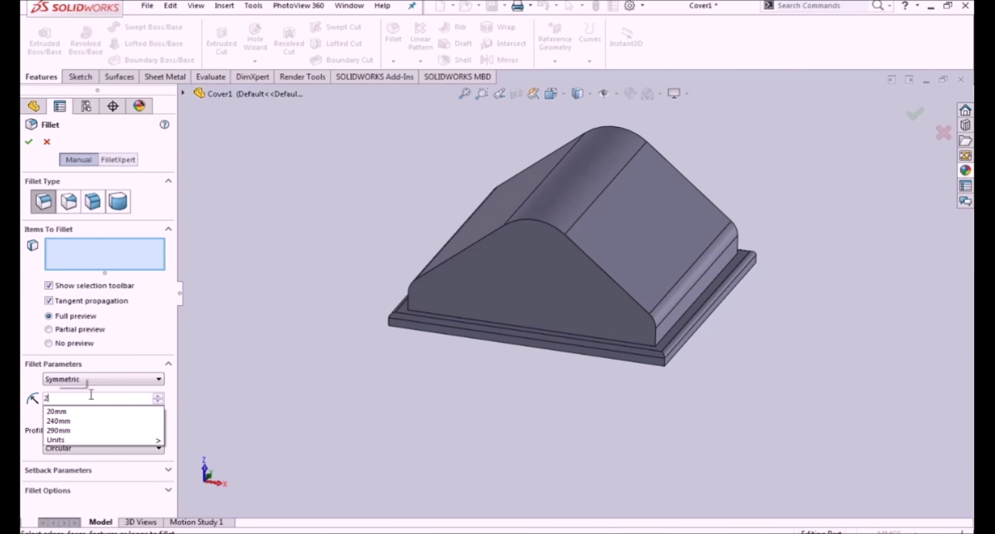
key(Return)
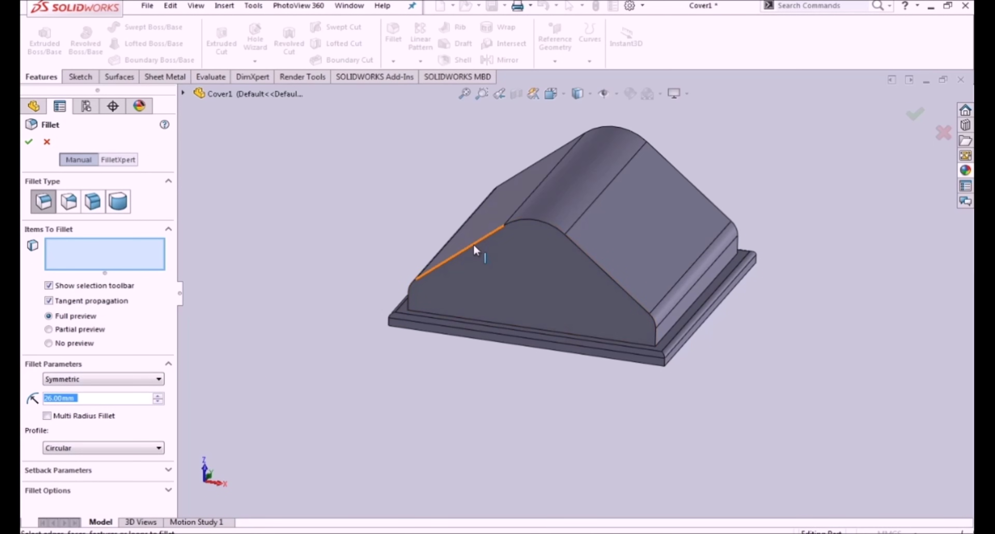
click(476, 250)
click(640, 136)
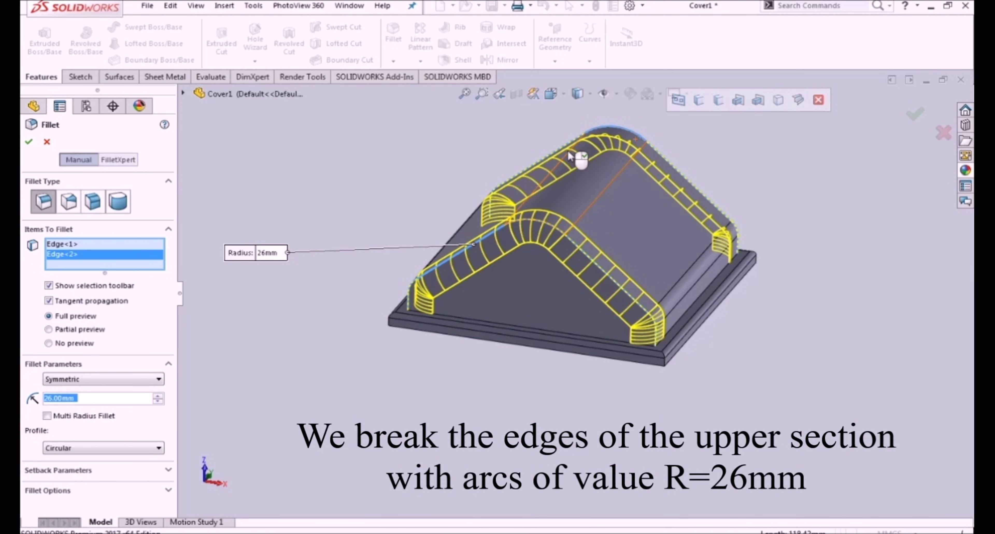
click(29, 144)
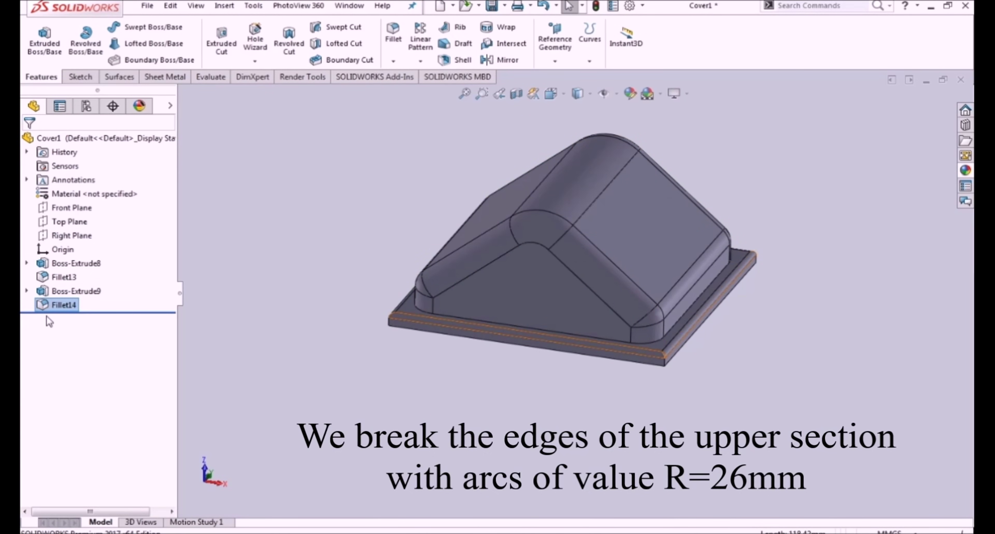
click(392, 38)
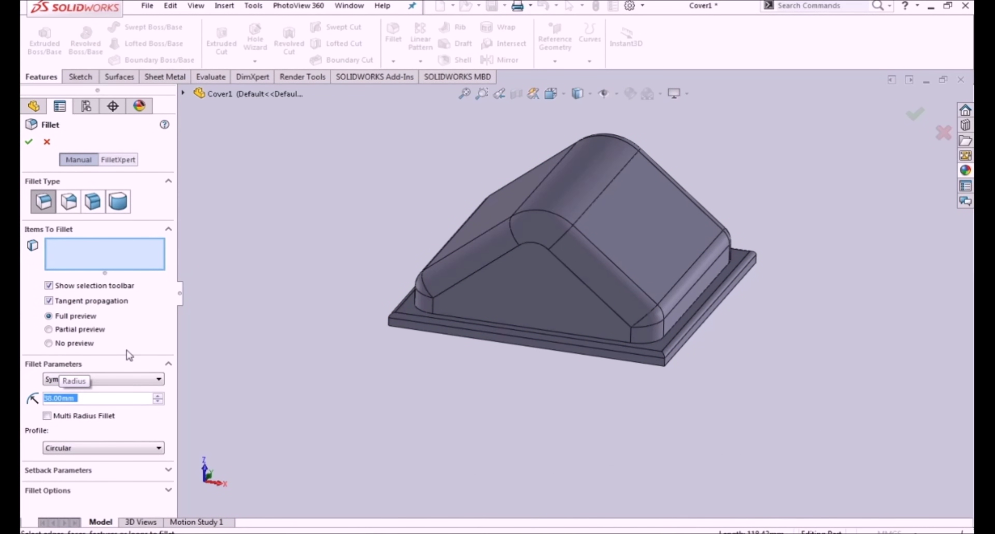
- Round the base plate's four vertical corner edges with 38 mm fillets
click(388, 323)
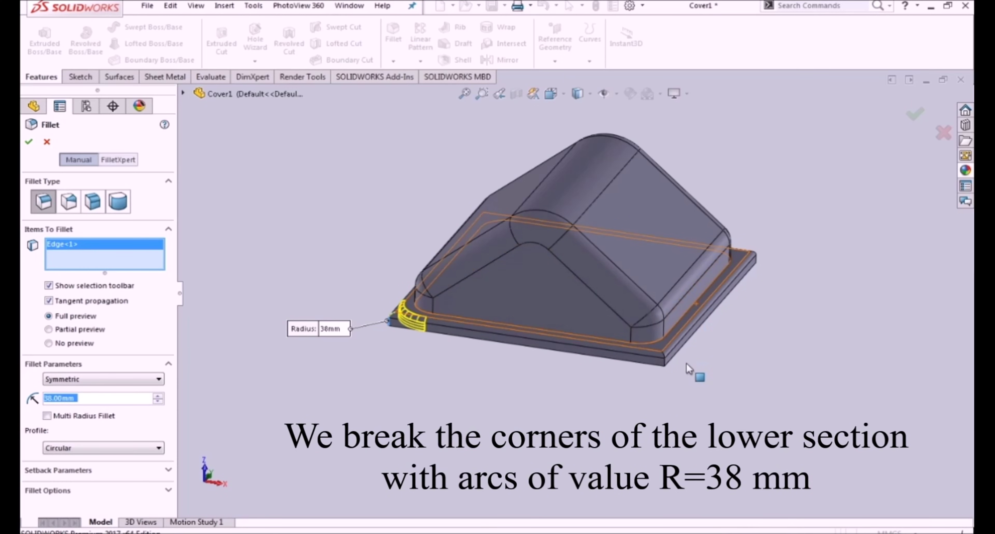
click(715, 311)
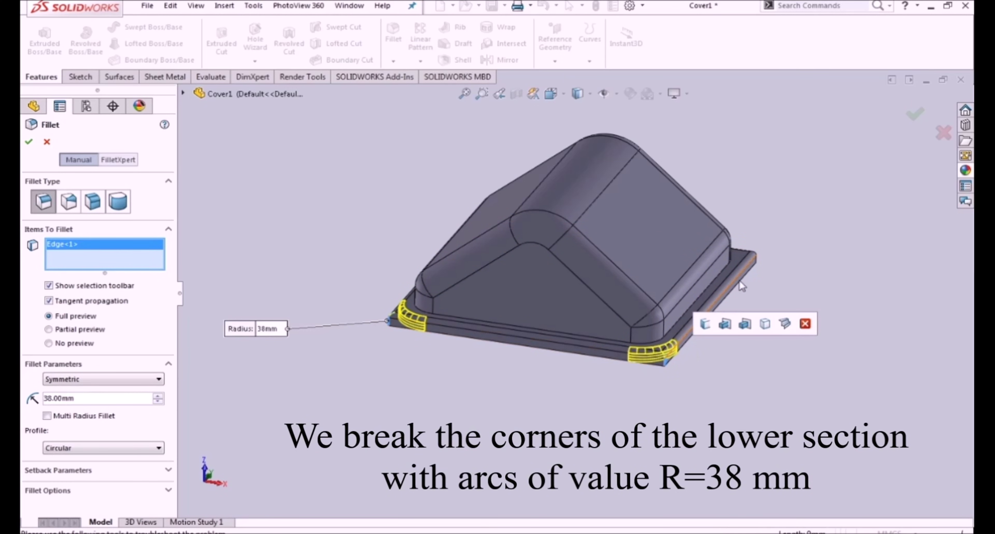
click(758, 264)
mouse_move(759, 266)
middle_down()
mouse_move(611, 328)
mouse_move(562, 417)
mouse_move(715, 346)
middle_up()
scroll(716, 346, down, 5)
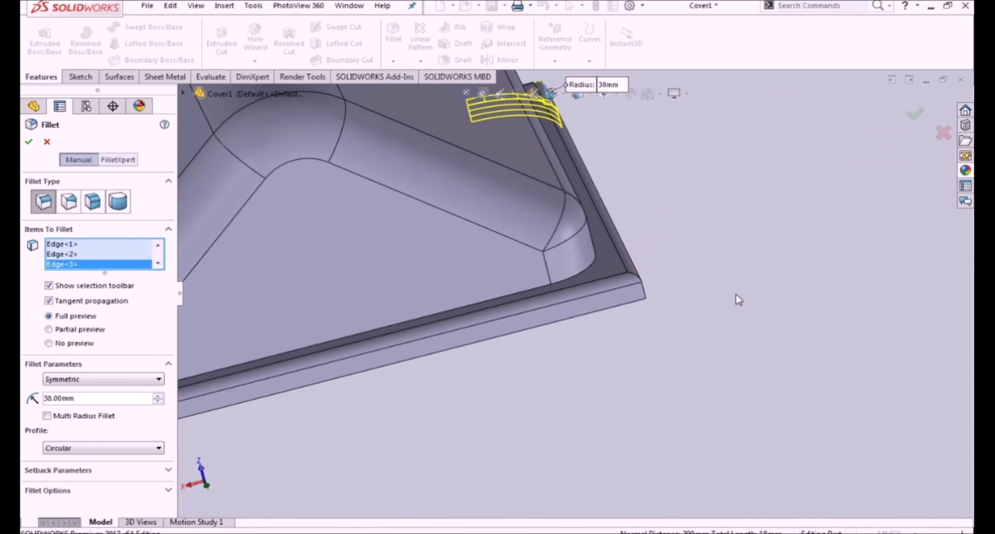
click(645, 293)
scroll(644, 297, up, 5)
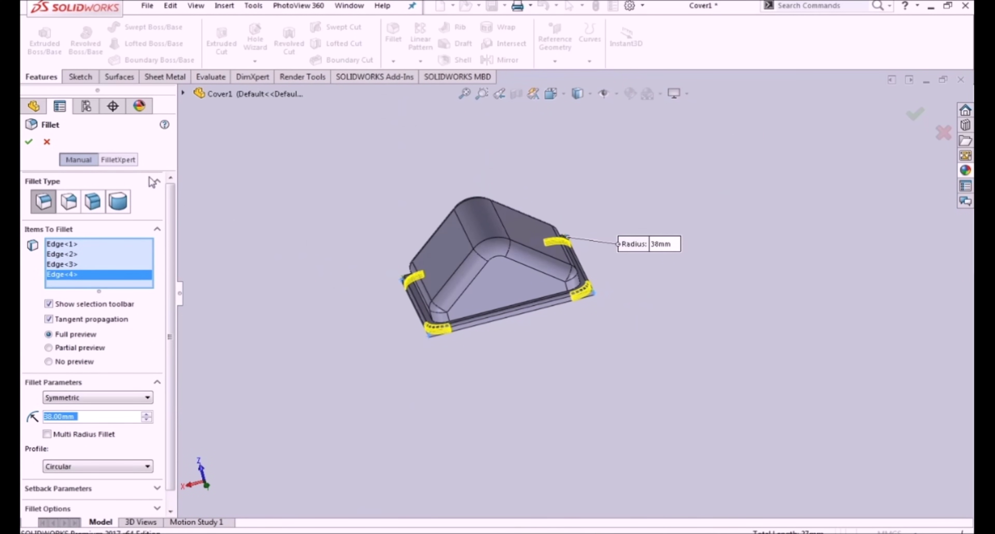
key(Return)
mouse_move(422, 333)
middle_down()
mouse_move(540, 300)
mouse_move(574, 317)
middle_up()
scroll(523, 320, down, 3)
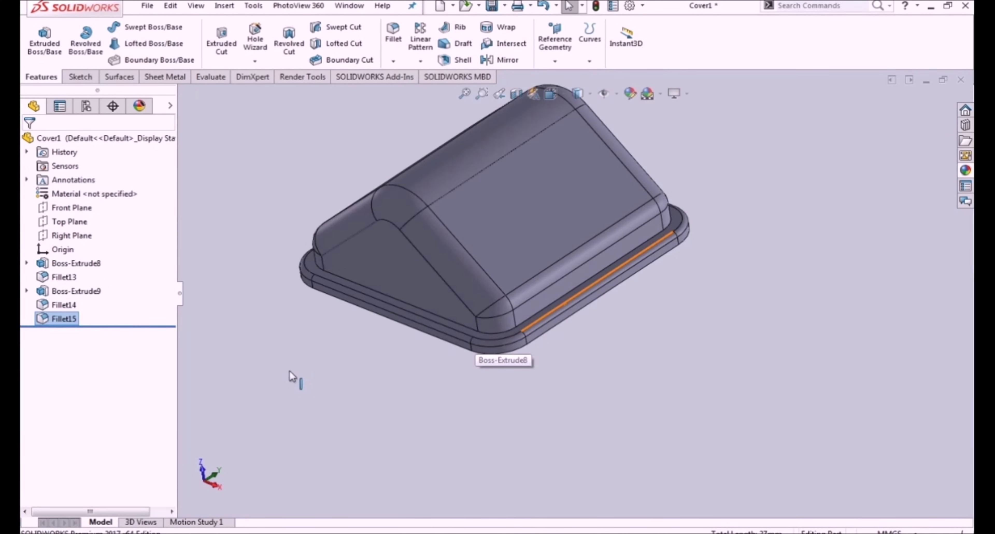
- Fillet the edge where the roof body meets the plate at 5 mm
click(393, 41)
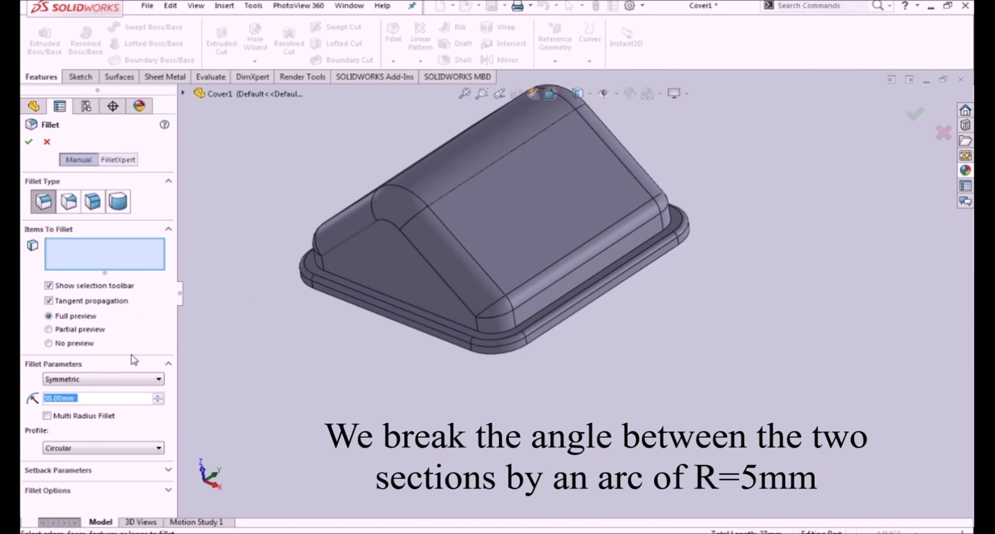
text(5)
key(Return)
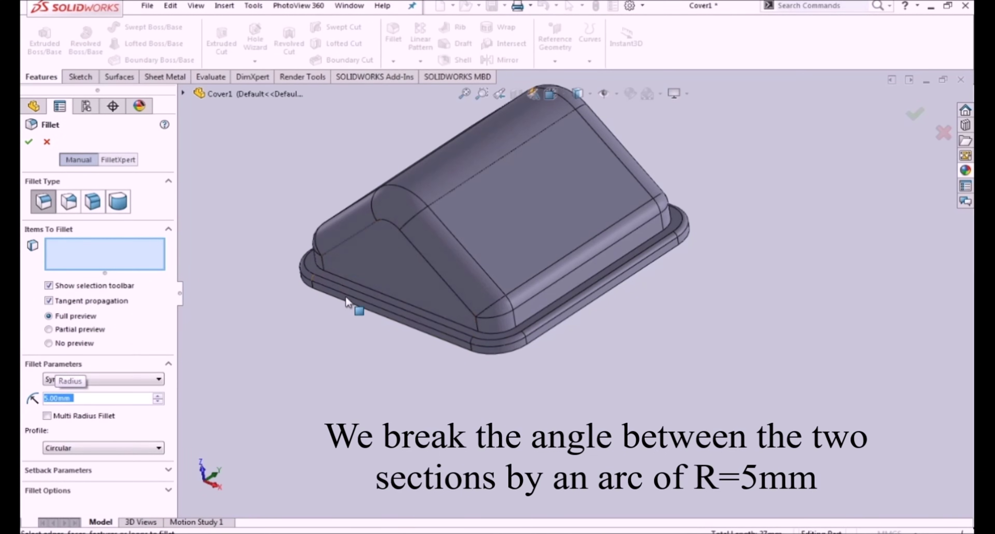
click(353, 284)
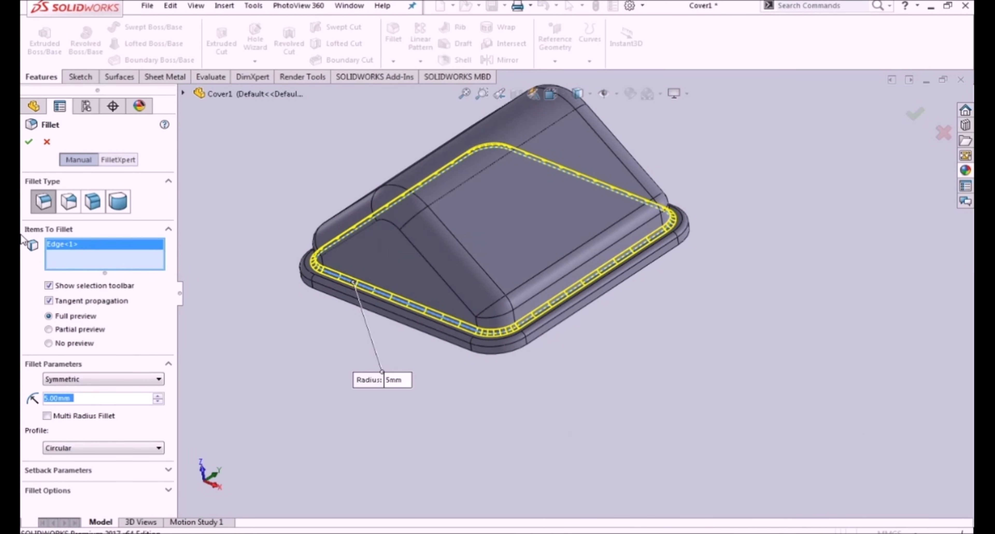
click(31, 144)
- Orbit the cover to its underside and select the flat bottom face
mouse_move(349, 295)
middle_down()
mouse_move(396, 360)
mouse_move(403, 331)
middle_up()
middle_drag(388, 385, 475, 267)
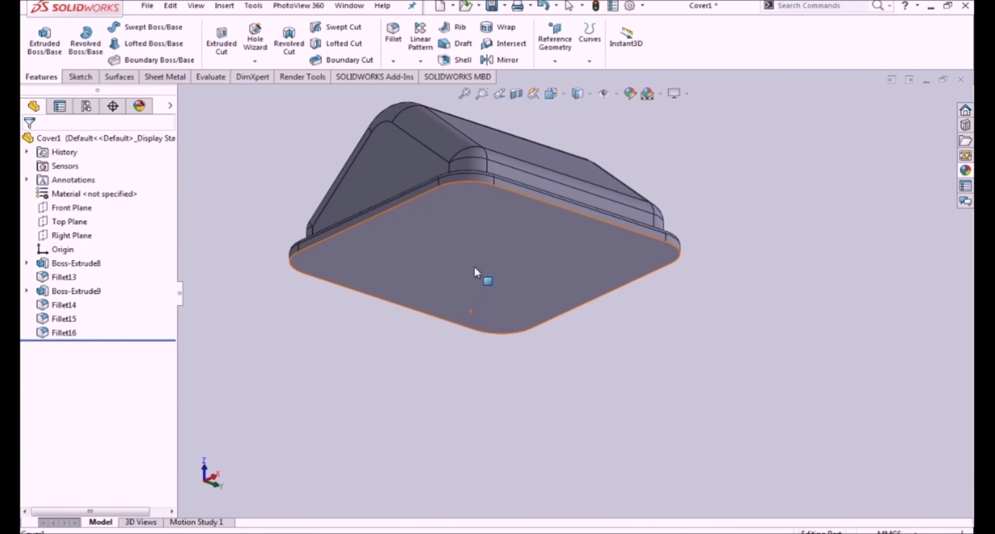
click(475, 266)
- Shell the cover with 2 mm walls and the bottom face removed (Shell3), then save
click(462, 61)
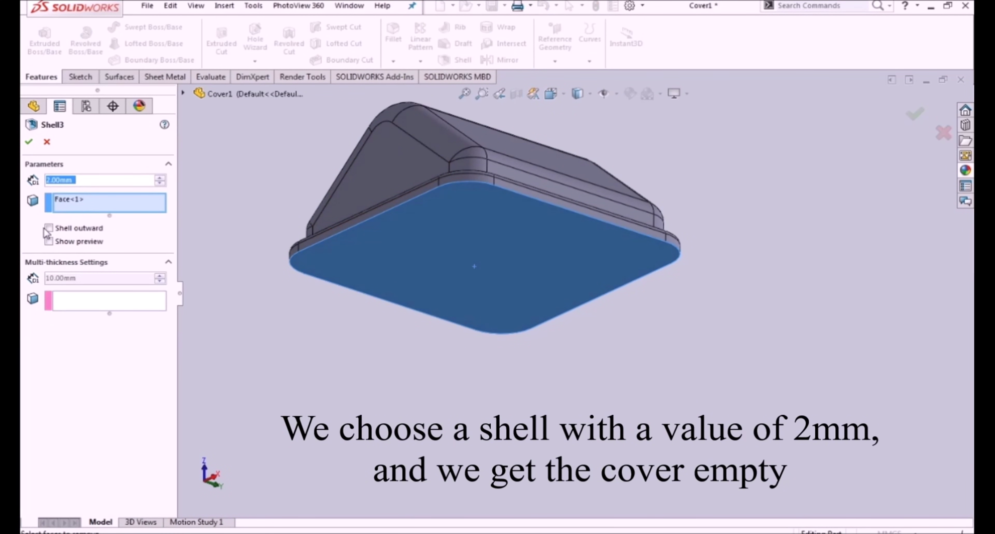
click(48, 241)
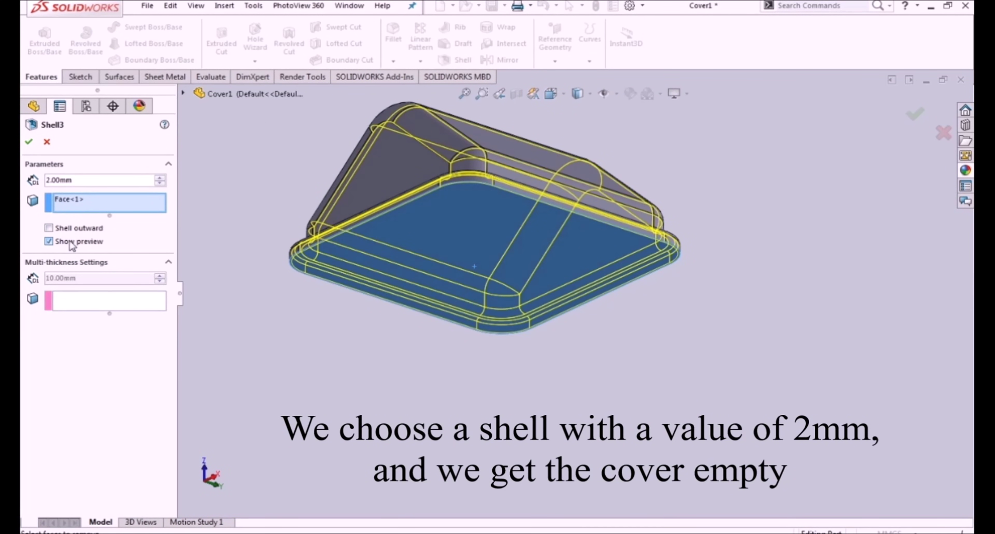
click(30, 143)
mouse_move(438, 322)
middle_down()
mouse_move(394, 258)
mouse_move(466, 527)
mouse_move(487, 386)
middle_up()
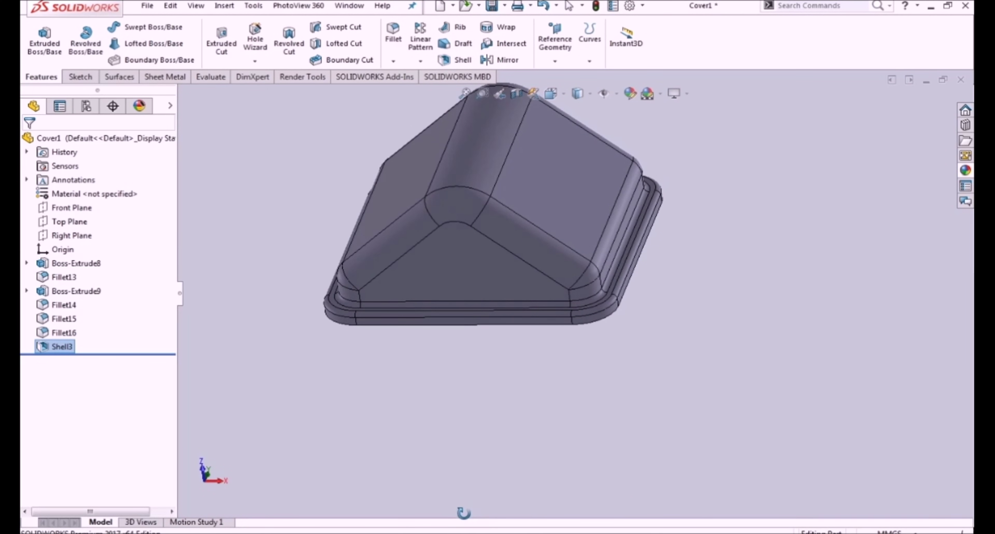
click(492, 6)
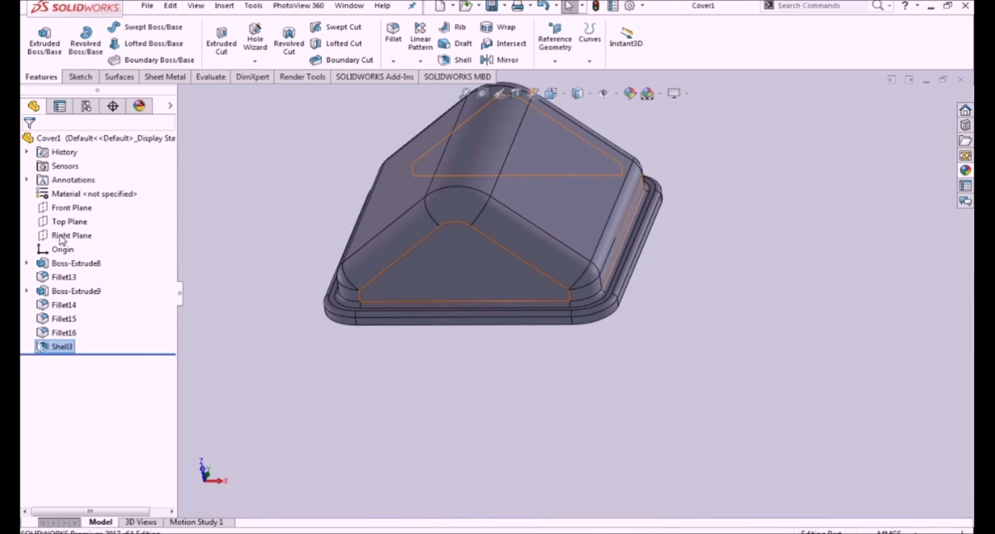
- Start a sketch on the Top Plane and draw a corner rectangle above the model
click(62, 223)
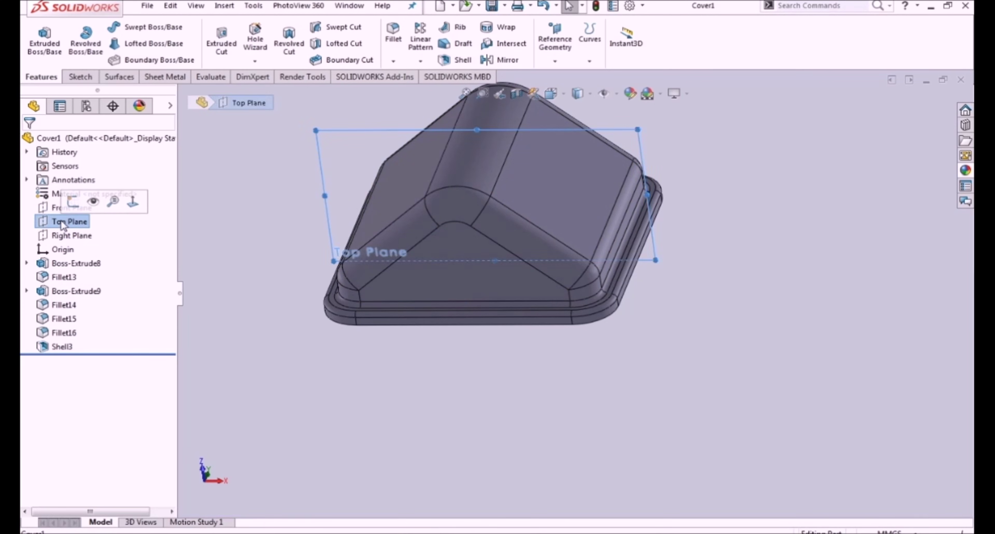
click(82, 204)
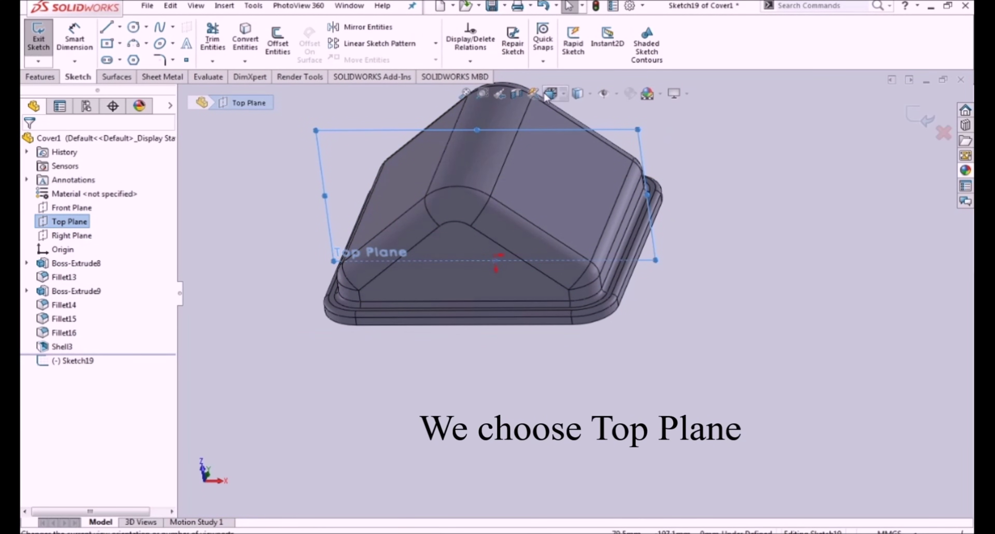
key(ctrl+8)
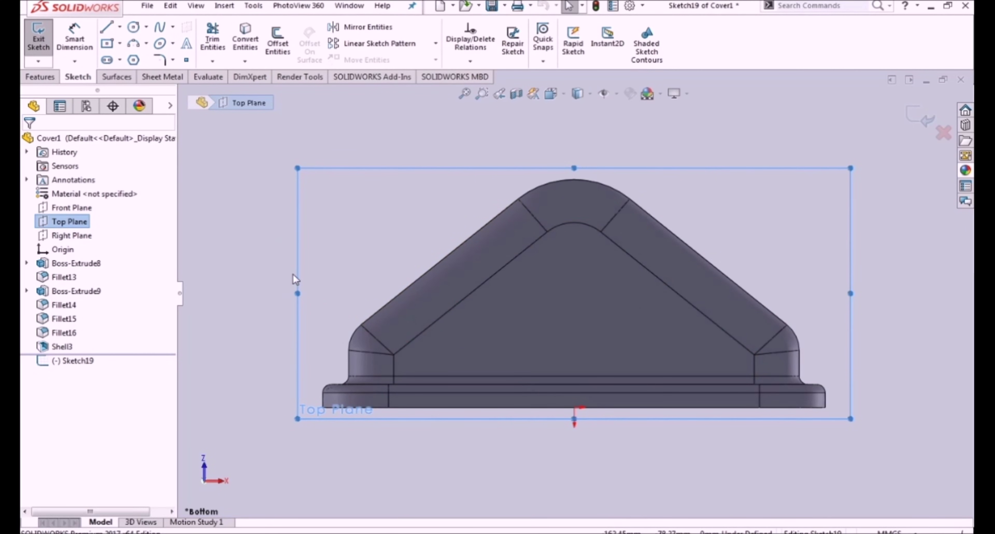
click(120, 44)
click(113, 63)
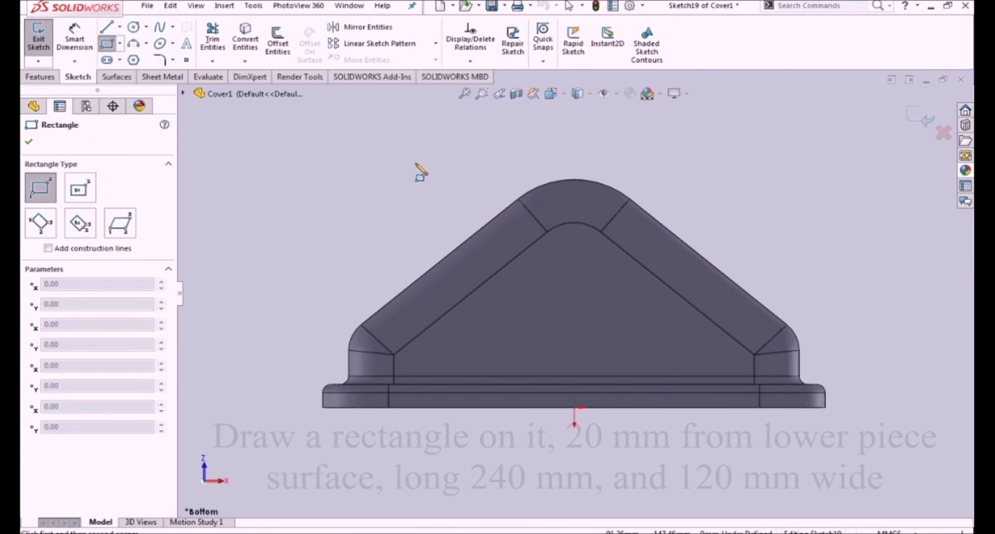
click(411, 162)
click(776, 284)
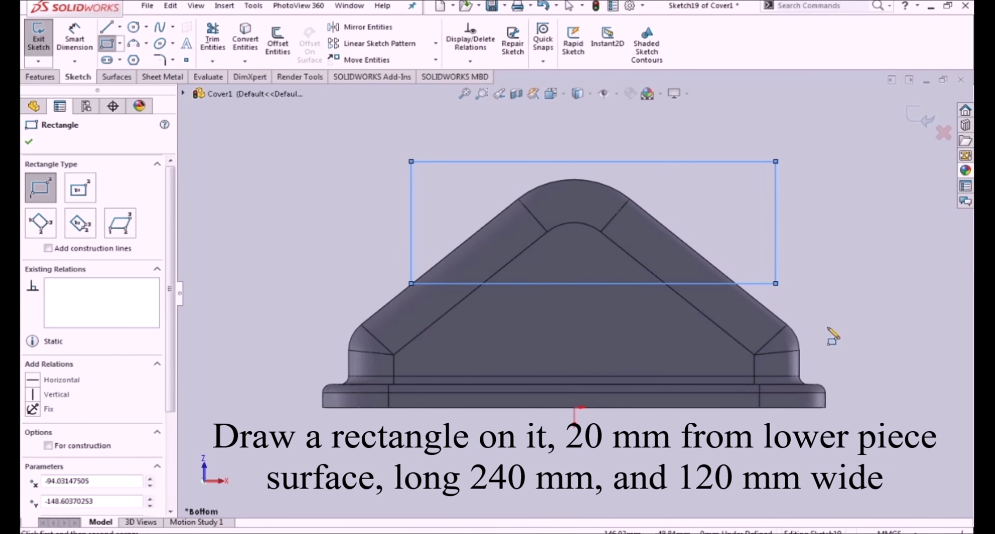
key(Escape)
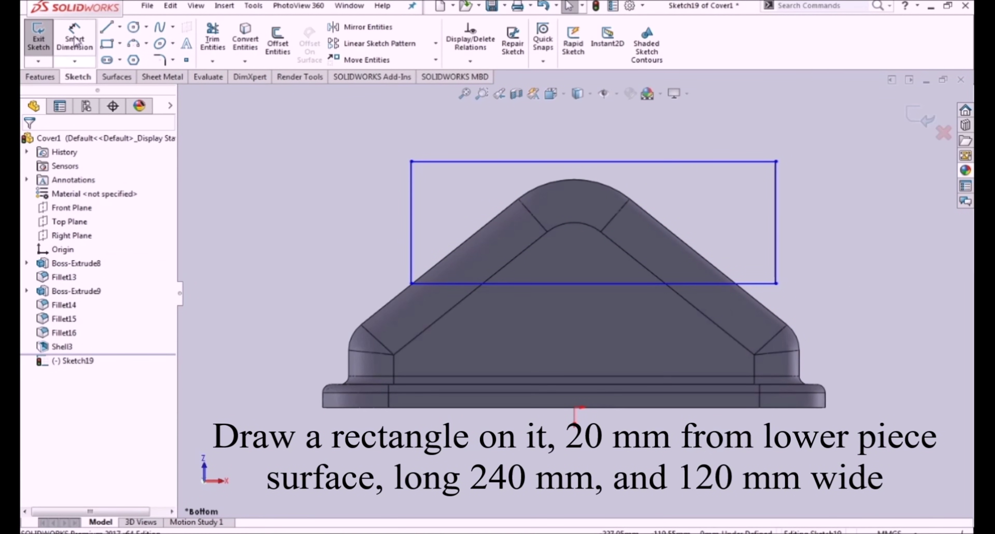
- Dimension the rectangle 20 mm above the lower piece, 240 mm long and 120 mm high
click(75, 41)
drag(759, 285, 830, 380)
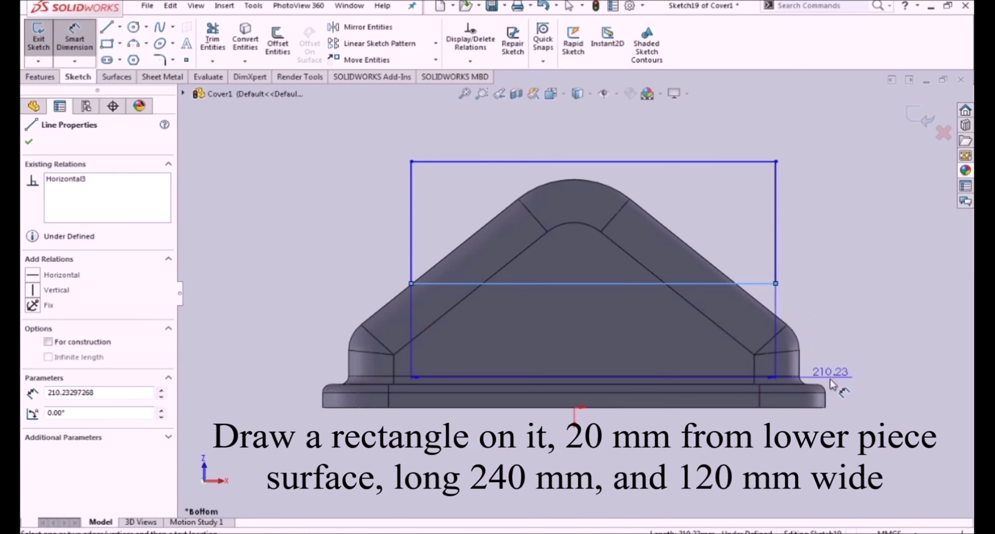
click(814, 383)
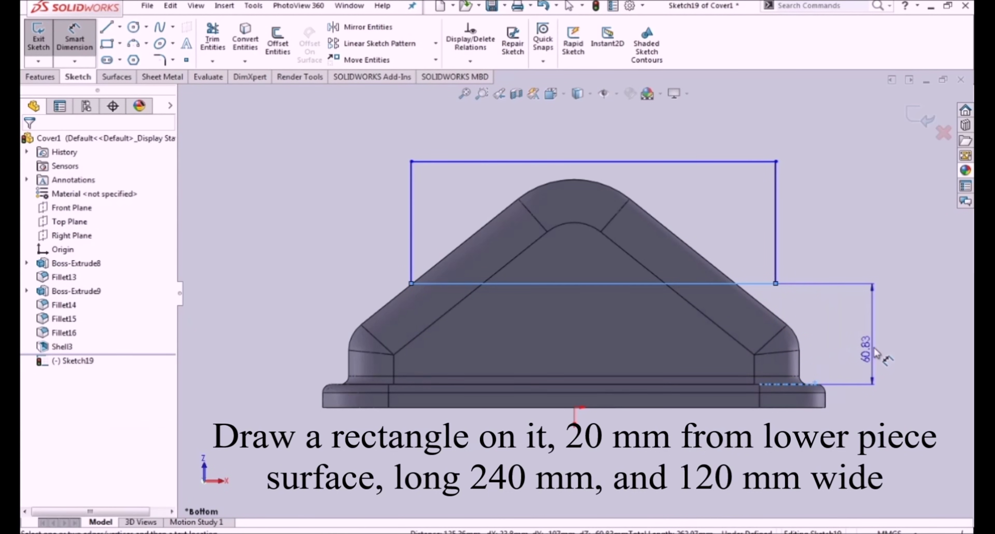
click(875, 352)
text(20)
key(Return)
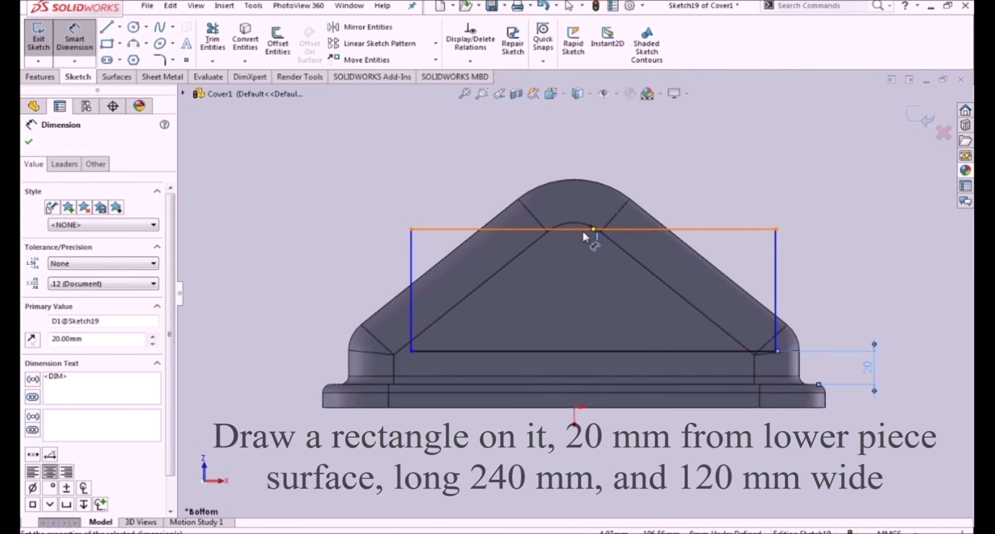
click(759, 229)
click(704, 141)
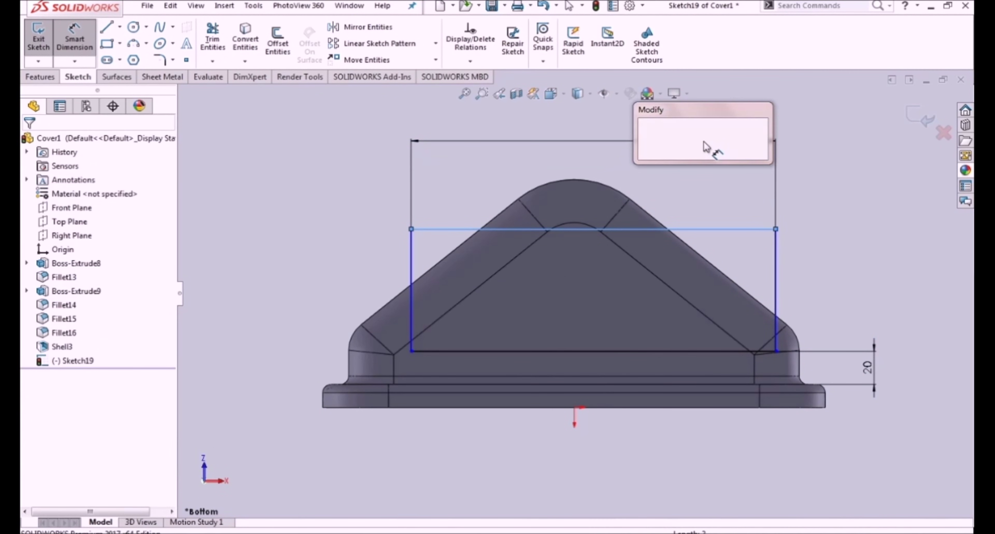
text(240)
key(Return)
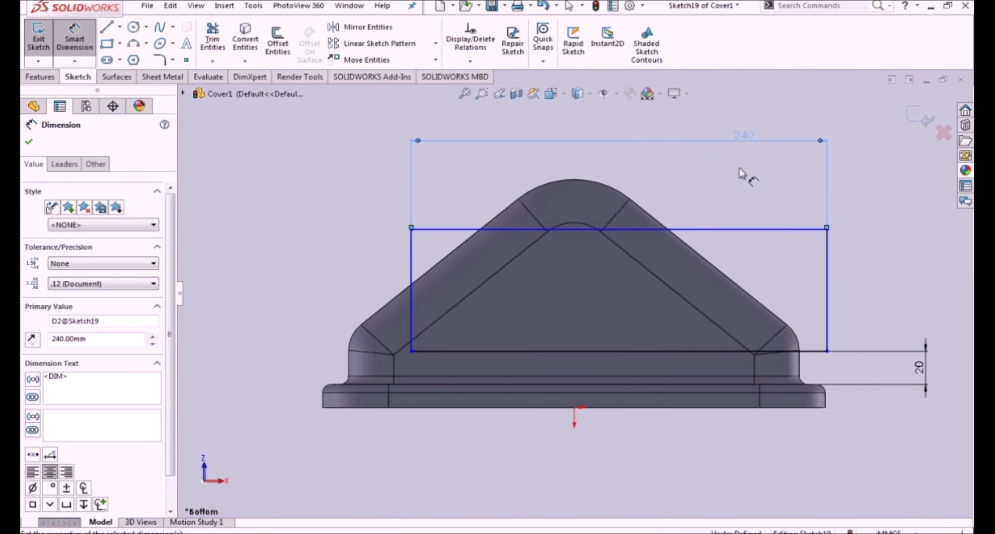
click(827, 296)
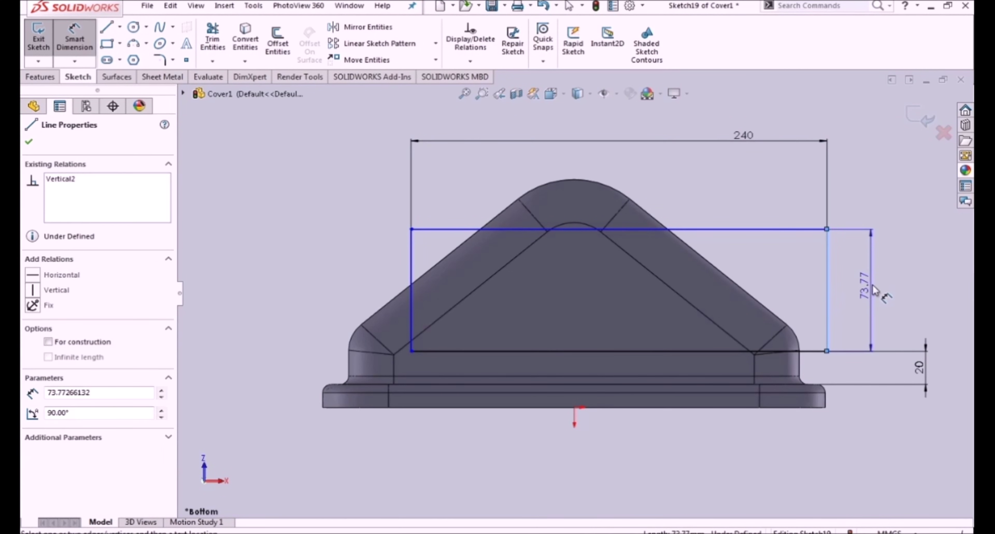
click(874, 290)
text(120)
key(Return)
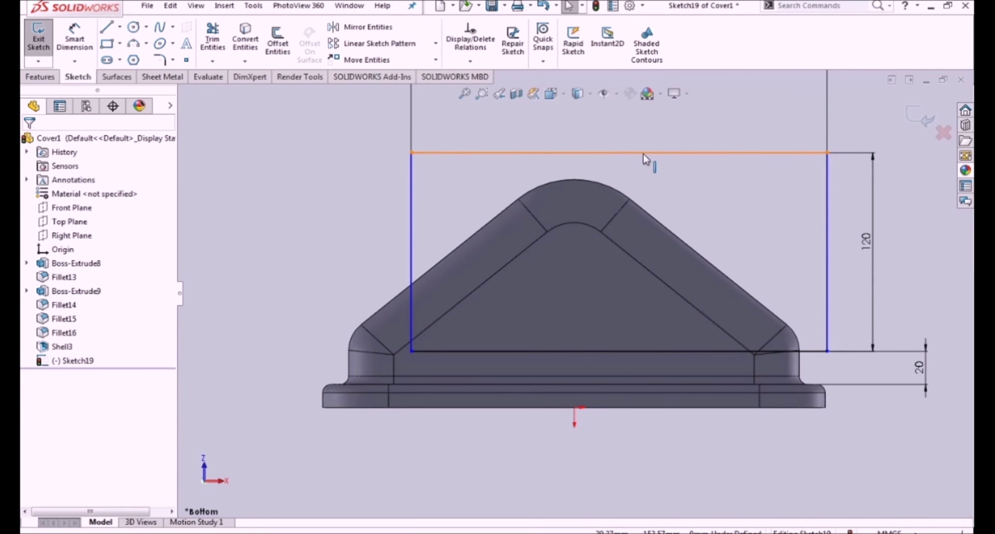
- Make the top-edge midpoint vertical with the origin and close Sketch19
click(619, 152)
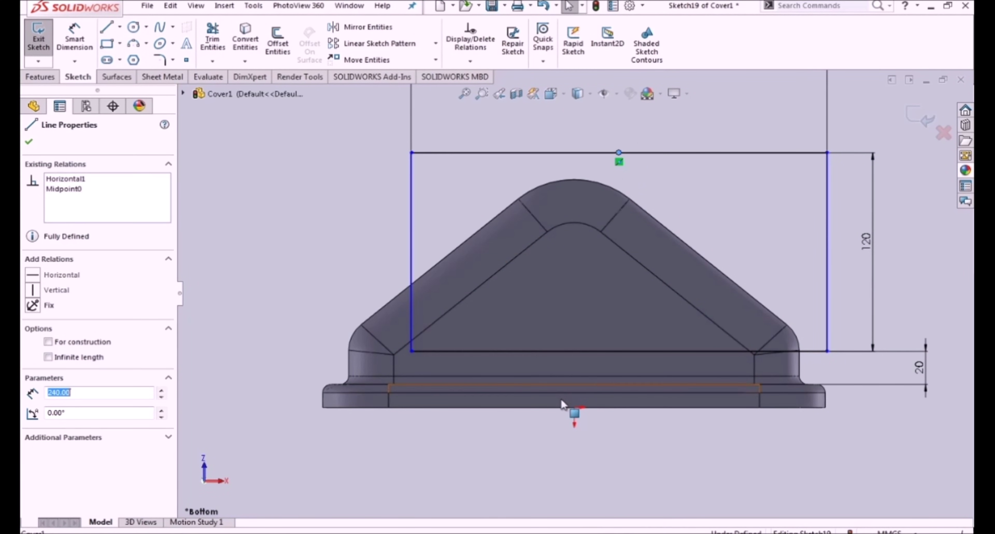
ctrl+click(575, 408)
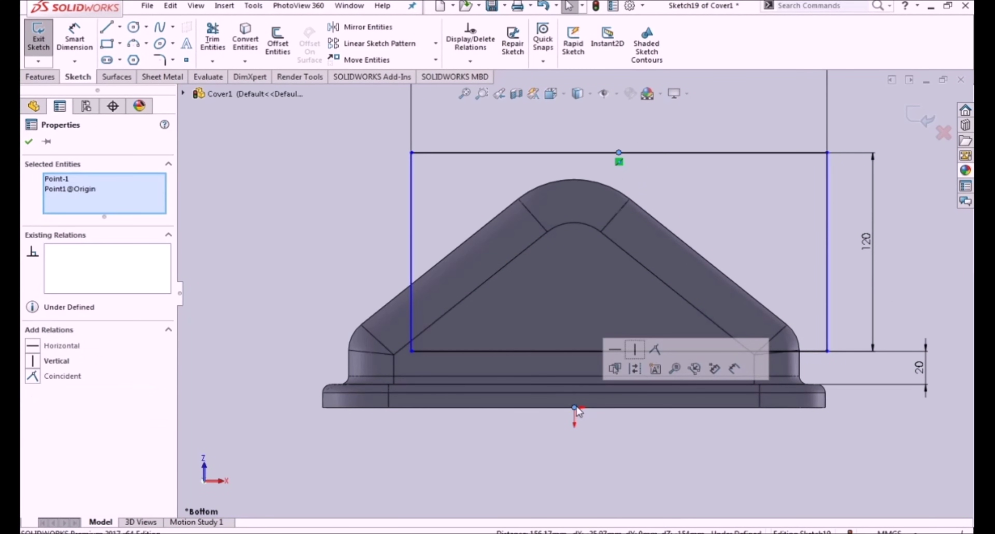
click(635, 350)
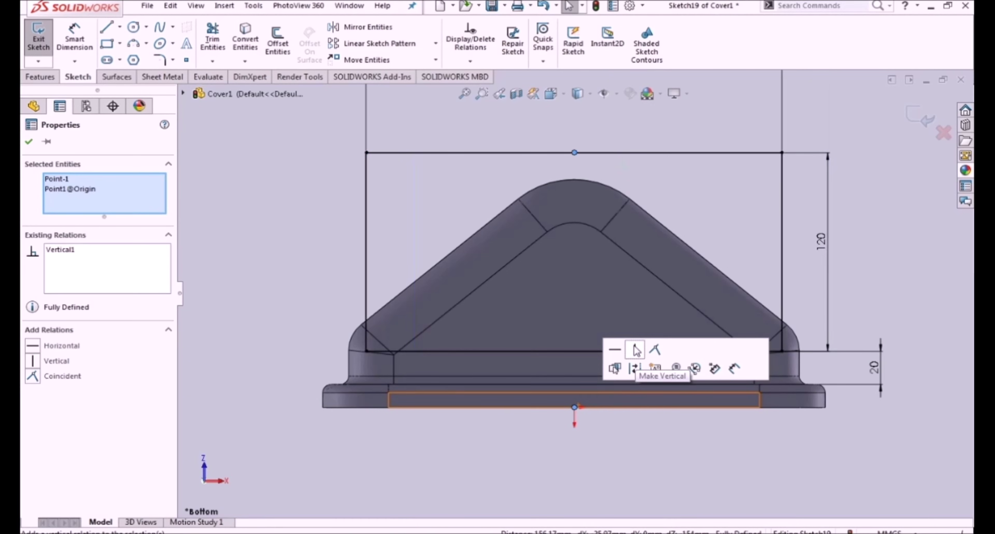
click(555, 507)
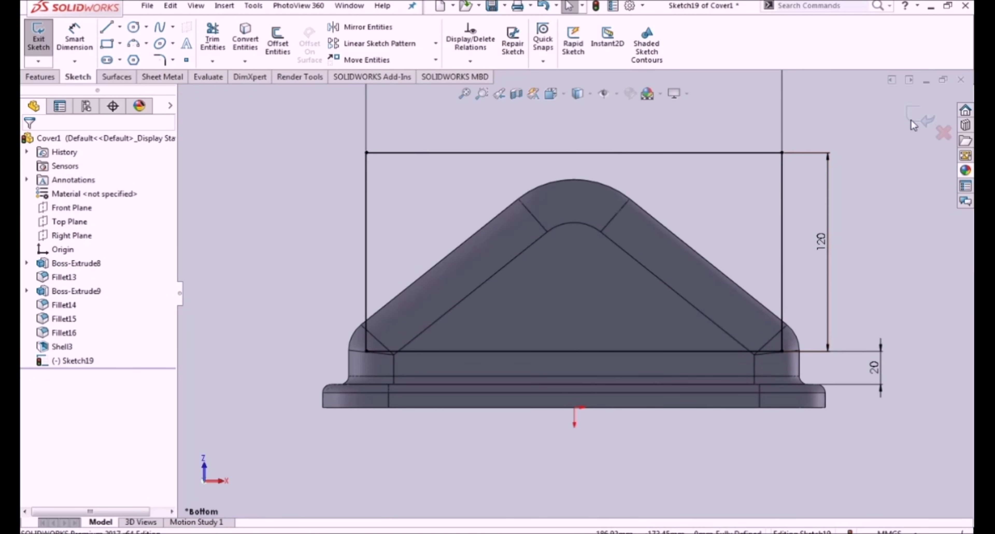
click(920, 119)
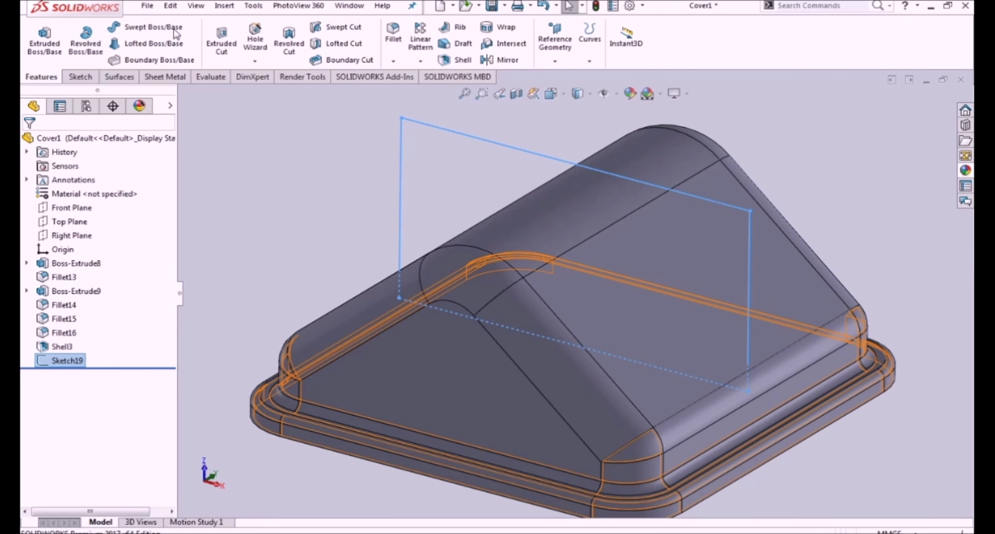
- Cut the rectangle through the cover Mid Plane 208 mm deep, then save the part
click(222, 38)
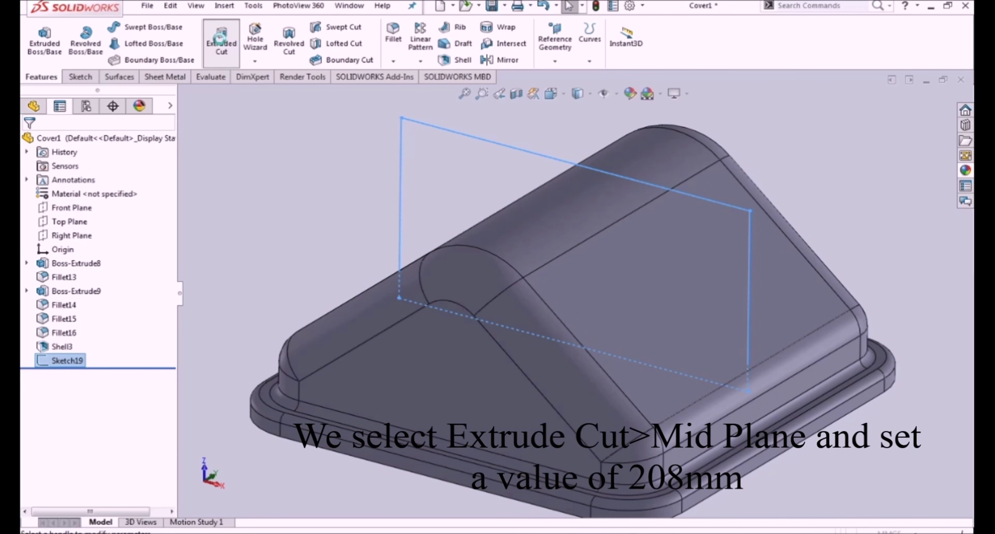
click(91, 216)
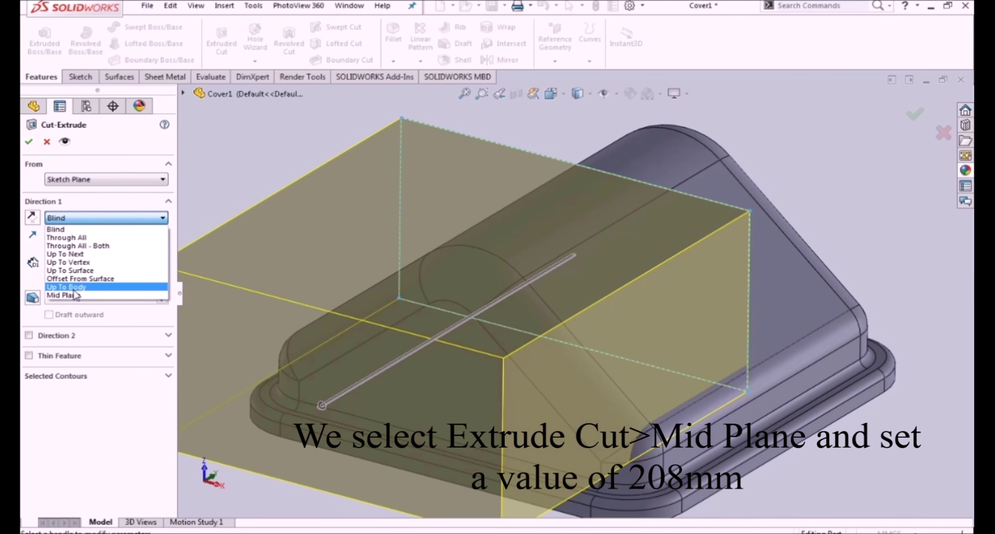
click(74, 296)
text(208)
key(Return)
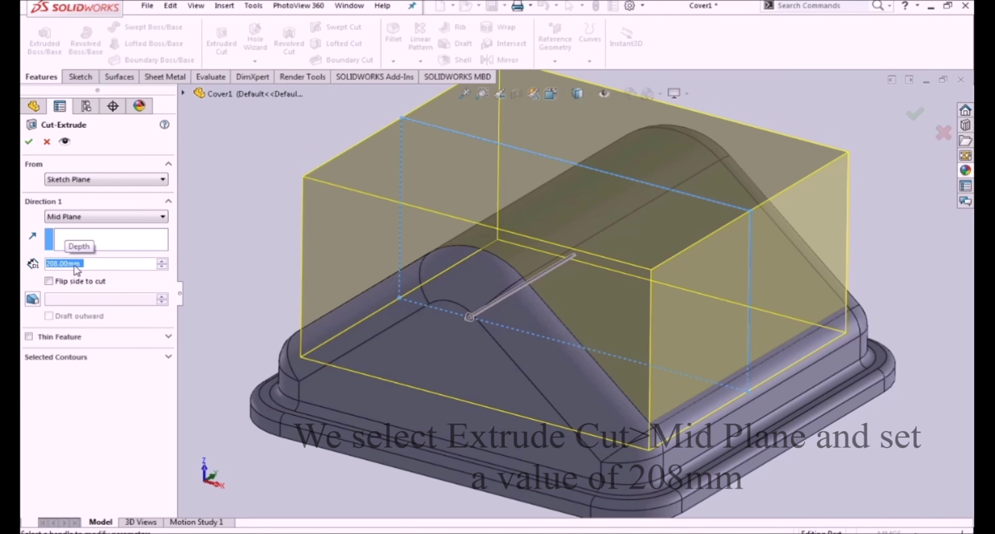
key(Return)
mouse_move(266, 189)
middle_down()
mouse_move(319, 139)
mouse_move(282, 206)
mouse_move(289, 236)
mouse_move(285, 184)
middle_up()
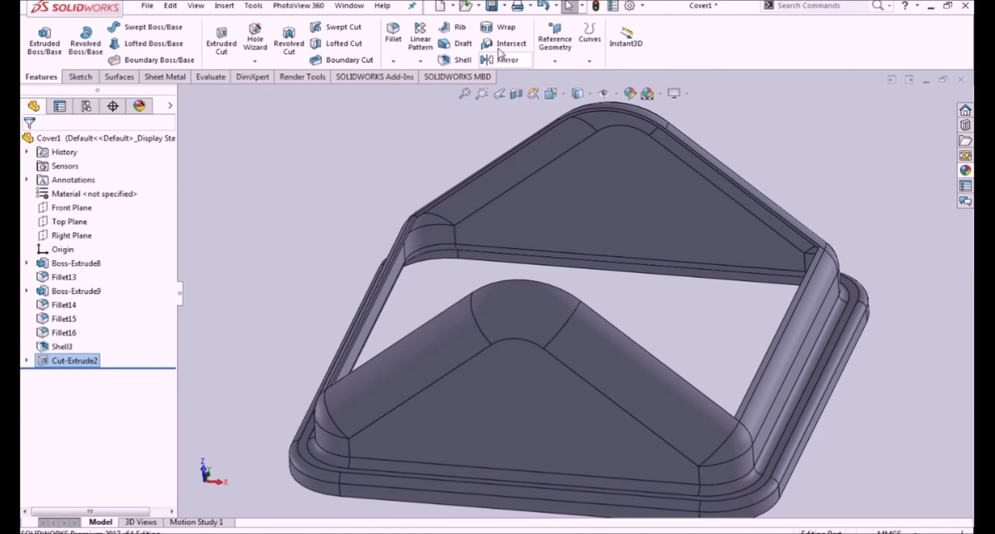
click(493, 8)
- Create Plane3 from the Front Plane and a vertex on the inner arc edge
click(555, 61)
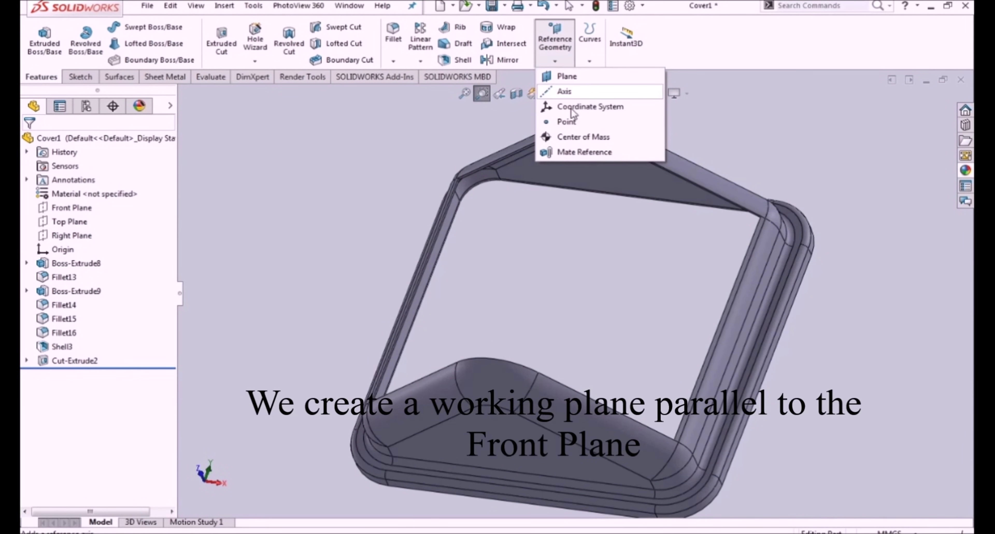
click(566, 76)
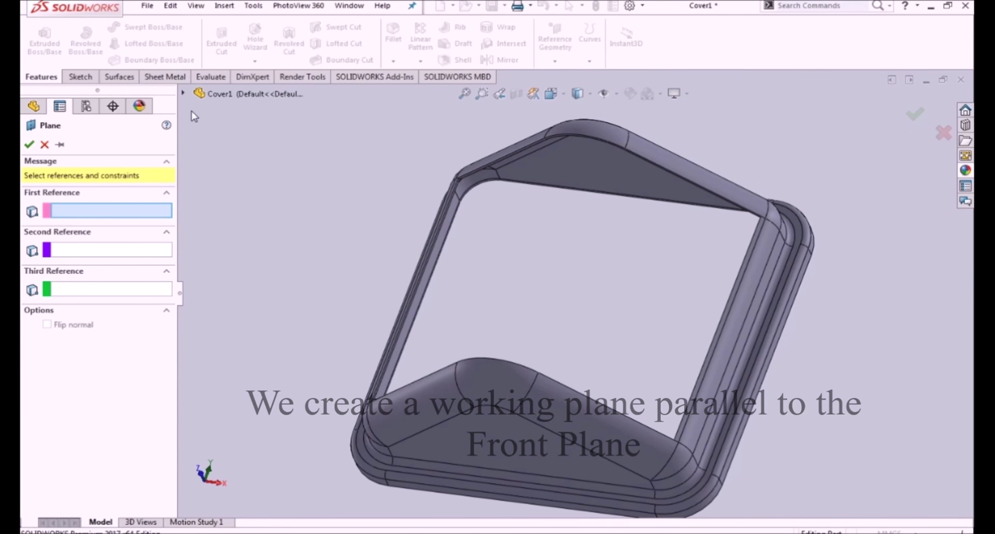
click(183, 94)
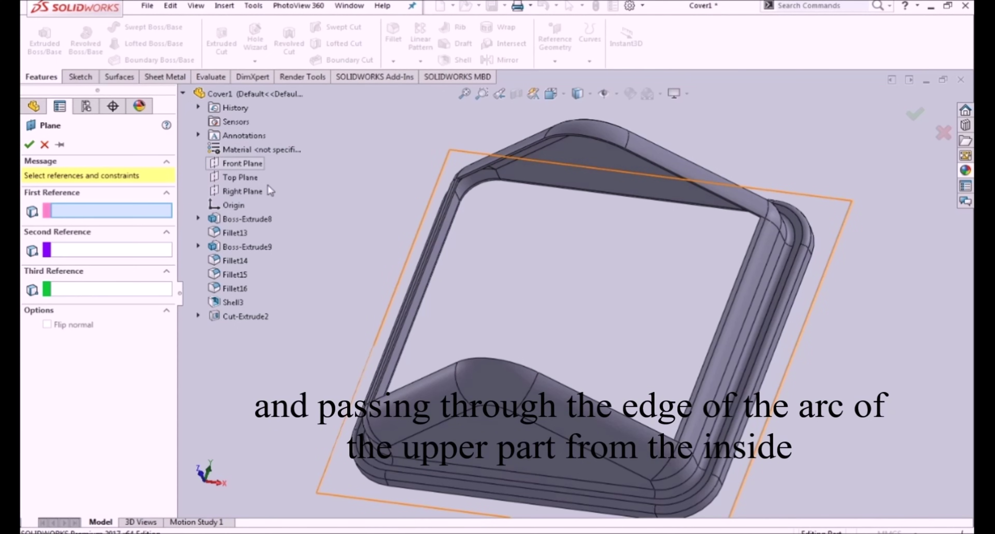
click(232, 164)
scroll(540, 240, down, 3)
scroll(518, 264, down, 3)
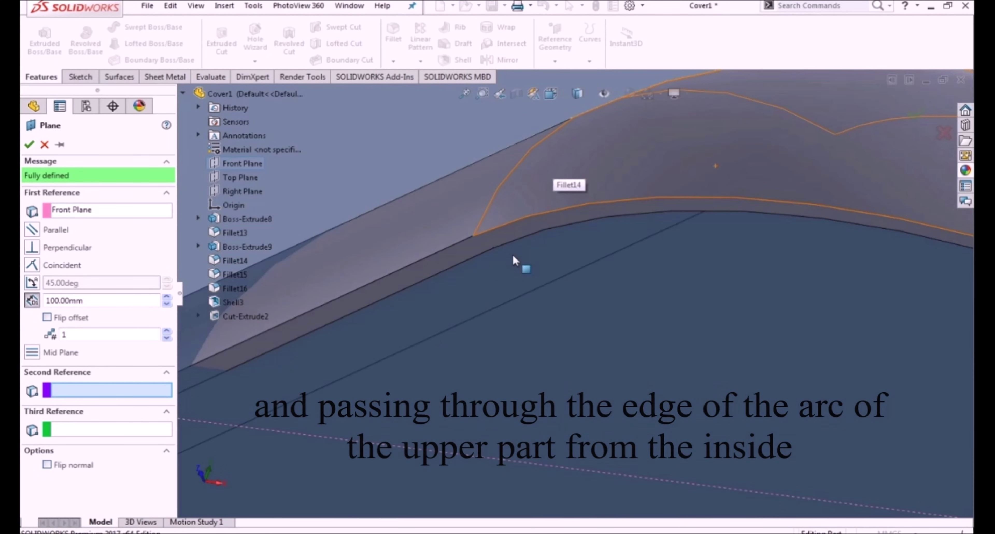
scroll(493, 260, down, 2)
click(489, 250)
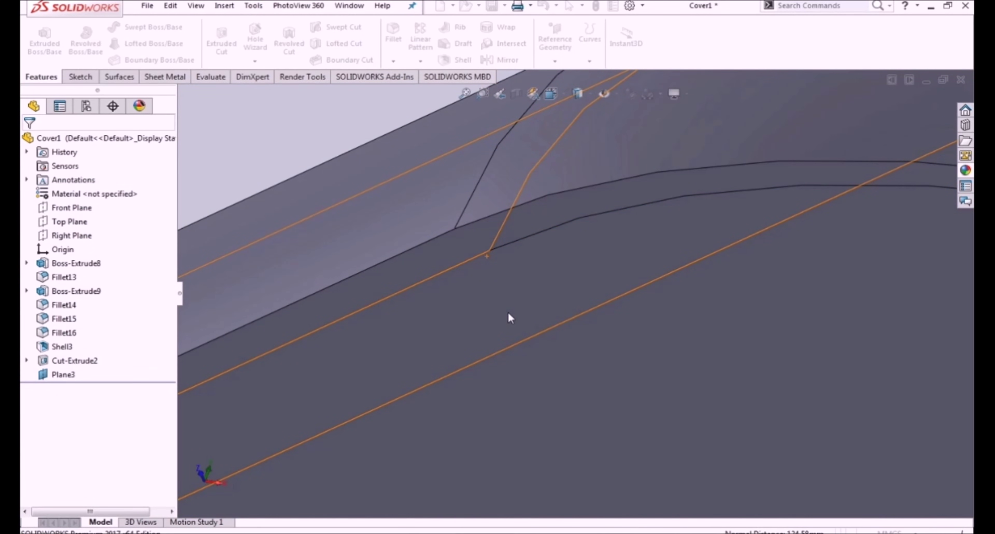
scroll(509, 318, up, 5)
scroll(535, 312, up, 5)
scroll(577, 304, up, 3)
mouse_move(577, 304)
middle_down()
mouse_move(589, 197)
mouse_move(522, 276)
middle_up()
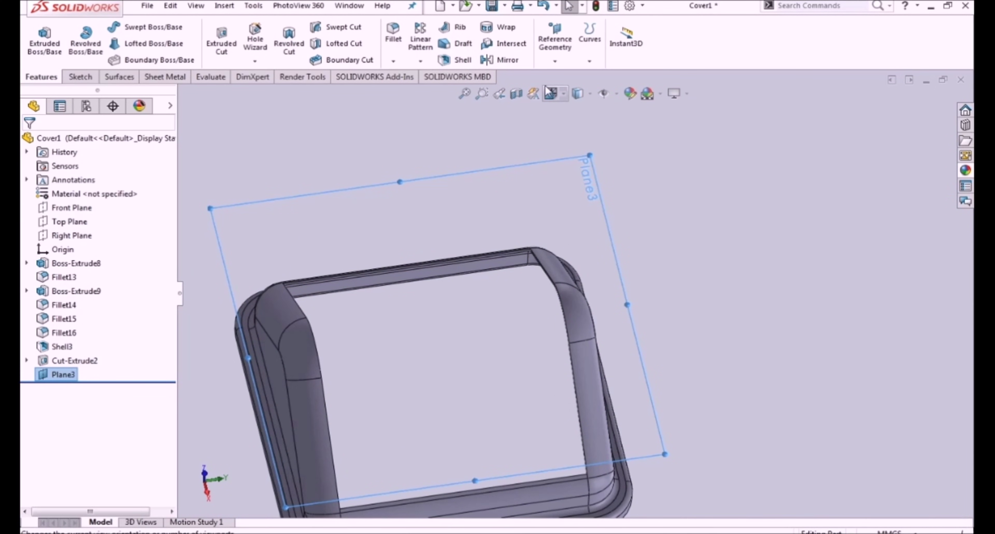
right_click(45, 376)
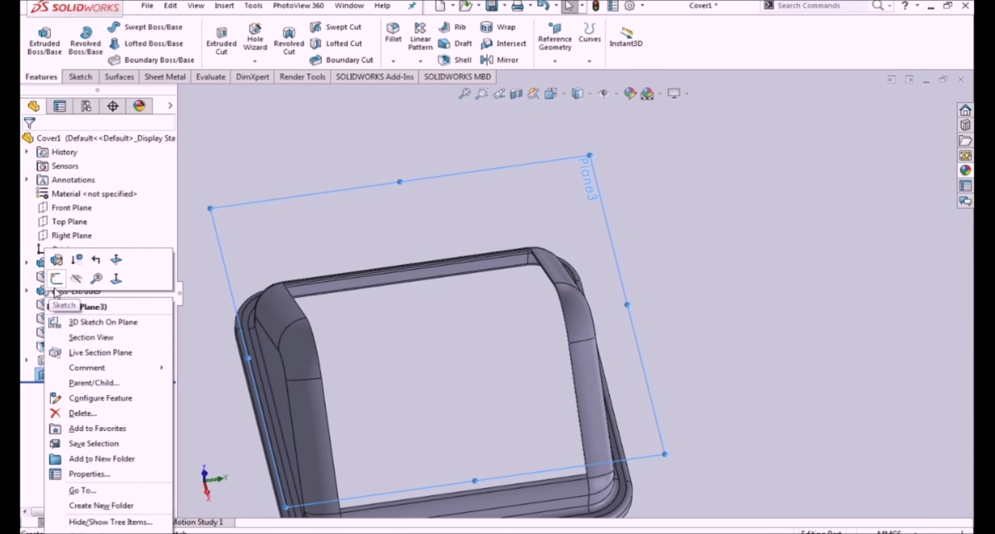
- Start a sketch on Plane3, view it Normal To, and draw a center rectangle
click(56, 283)
click(552, 96)
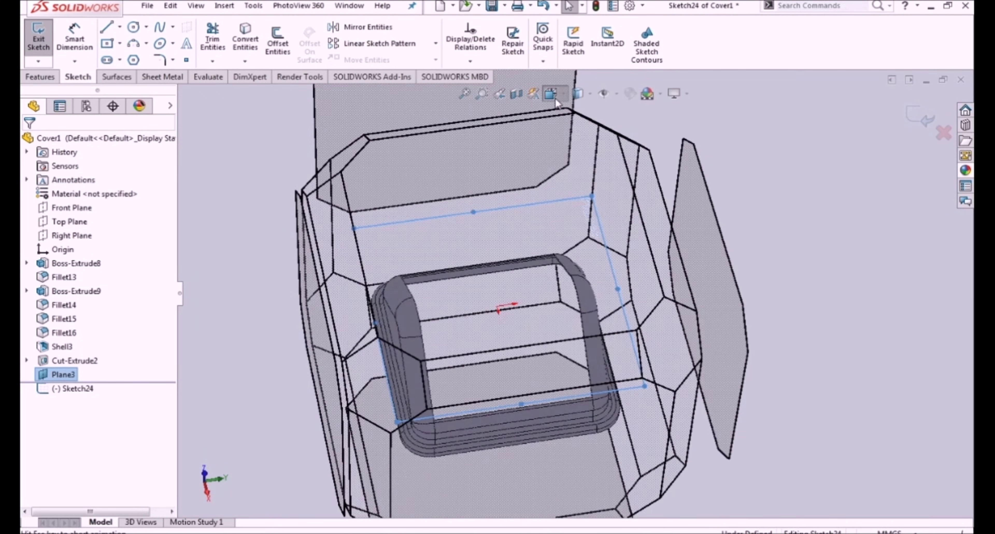
click(568, 245)
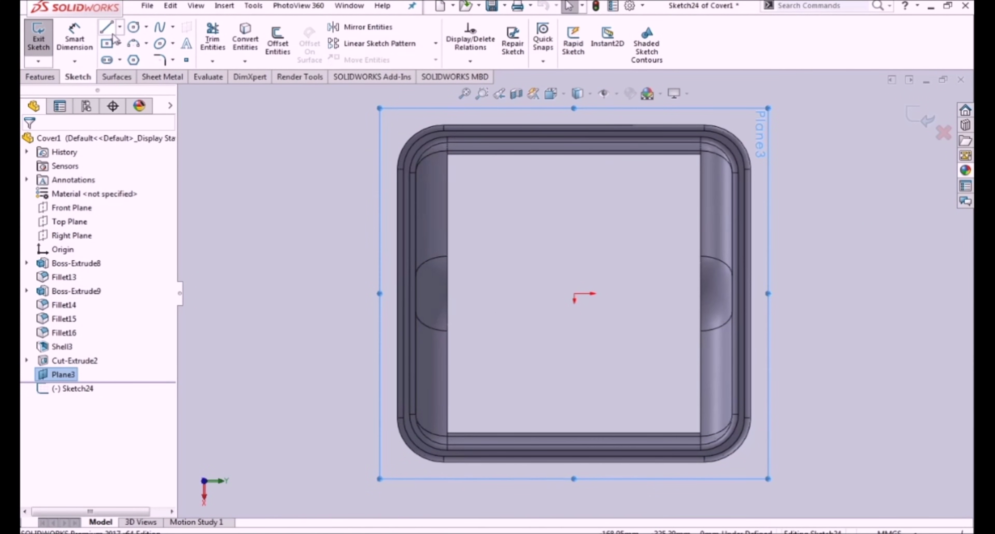
click(107, 43)
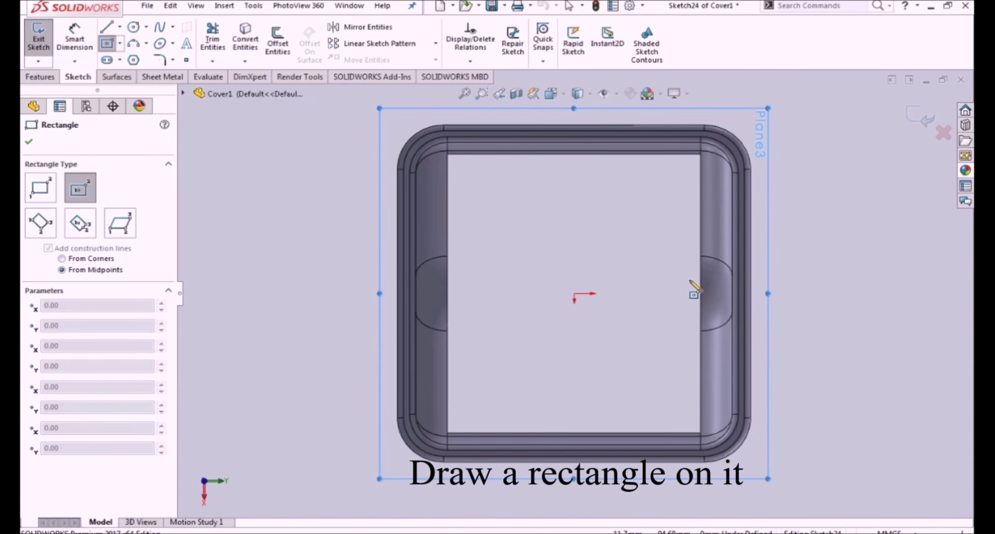
click(679, 294)
click(679, 233)
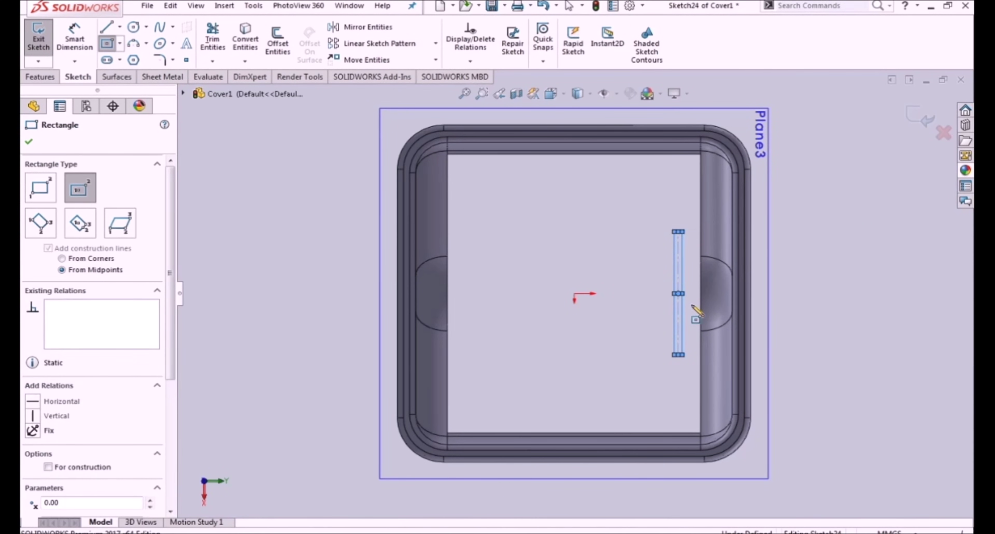
key(Escape)
- Make the rectangle's centre point vertical with the origin
scroll(688, 304, down, 2)
click(686, 296)
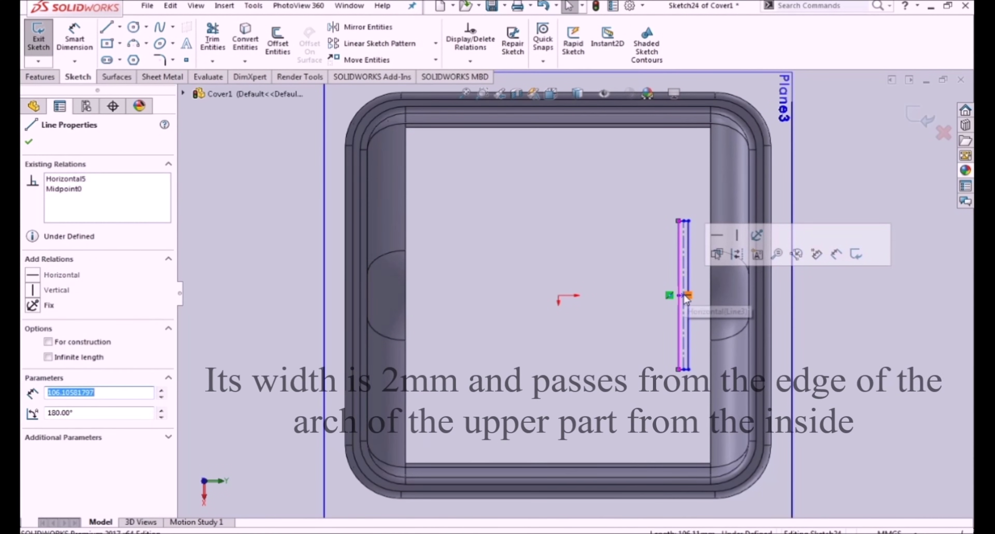
key(Escape)
scroll(682, 296, down, 2)
scroll(653, 305, down, 1)
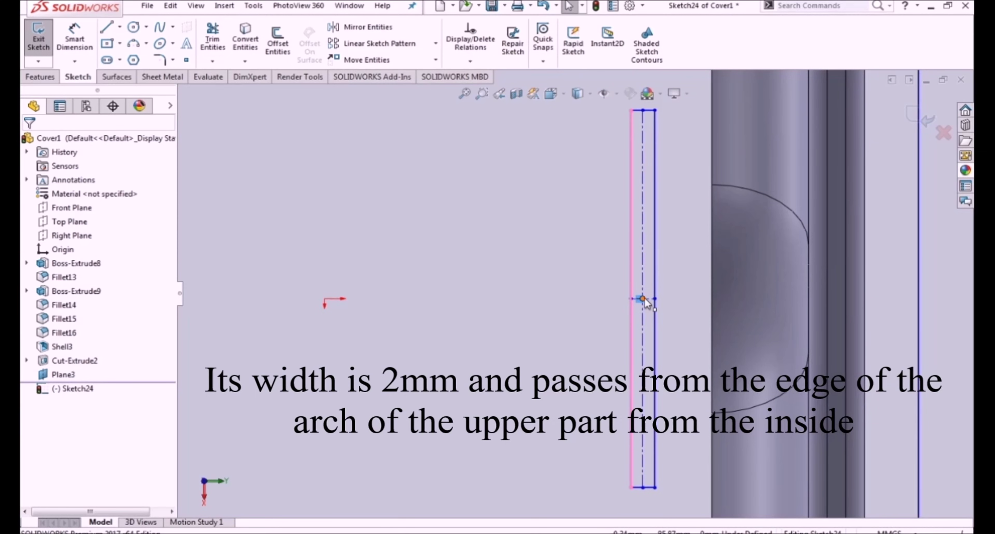
click(642, 299)
ctrl+click(325, 300)
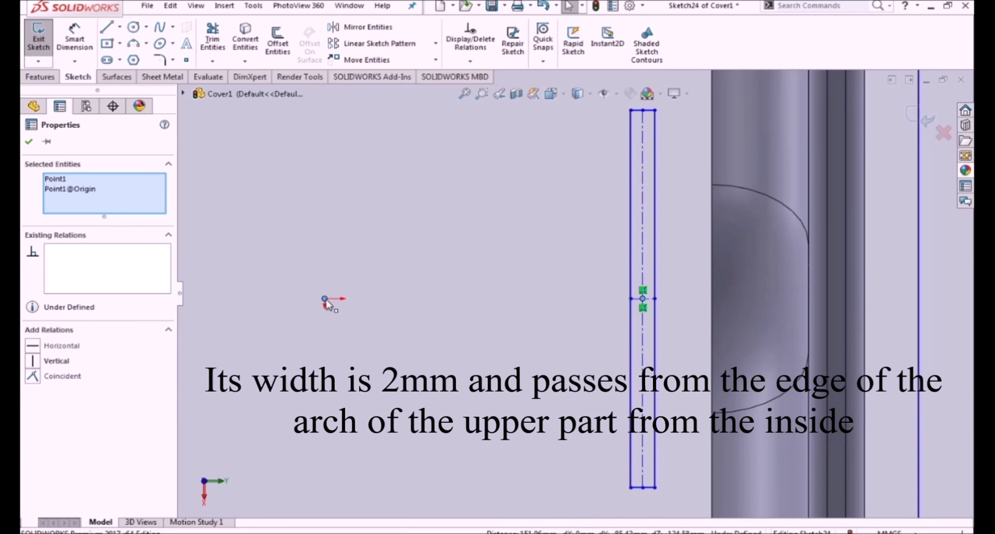
click(382, 243)
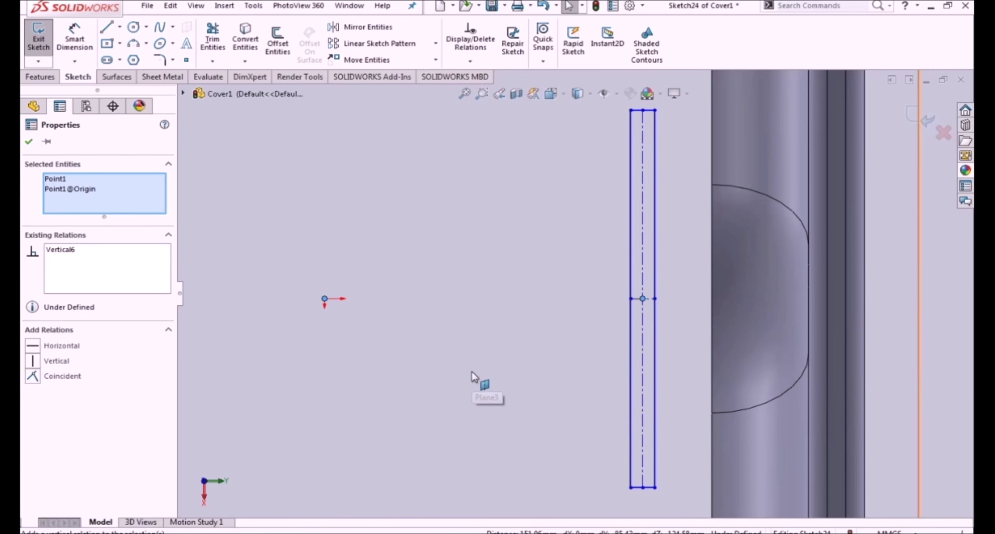
- Dimension the rectangle's width as 2 mm
key(z)
click(75, 38)
key(Escape)
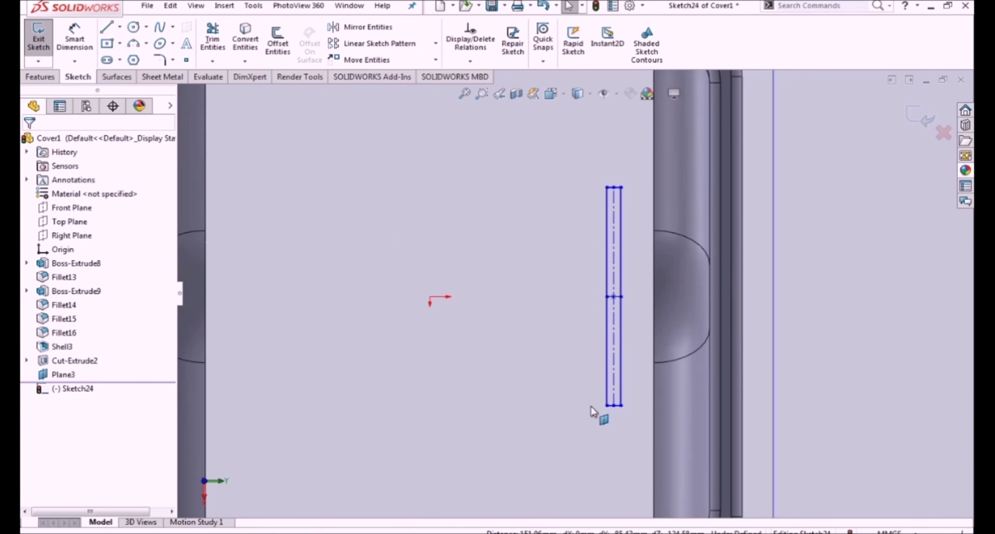
click(75, 39)
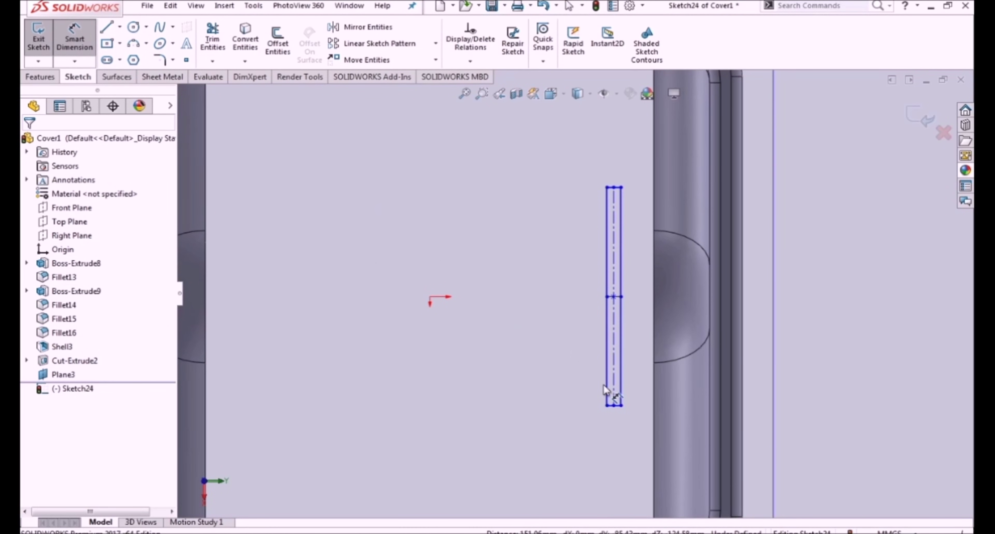
scroll(617, 413, down, 3)
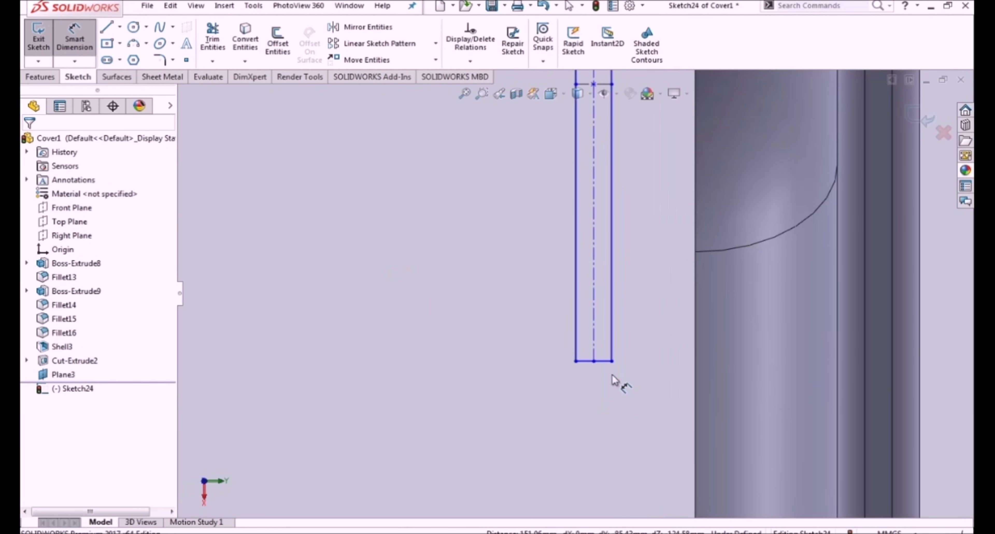
click(604, 362)
click(600, 426)
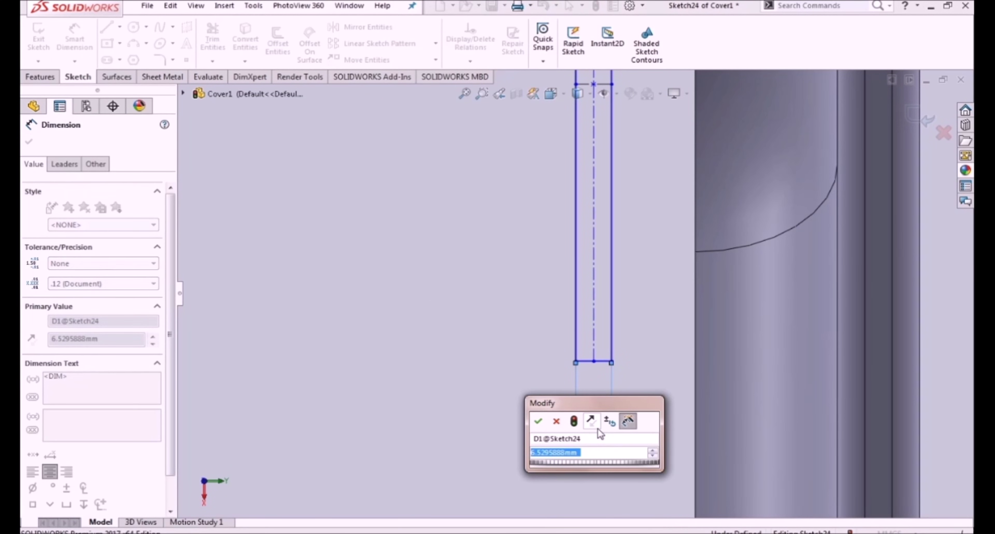
key(Return)
scroll(684, 394, up, 5)
scroll(615, 350, down, 4)
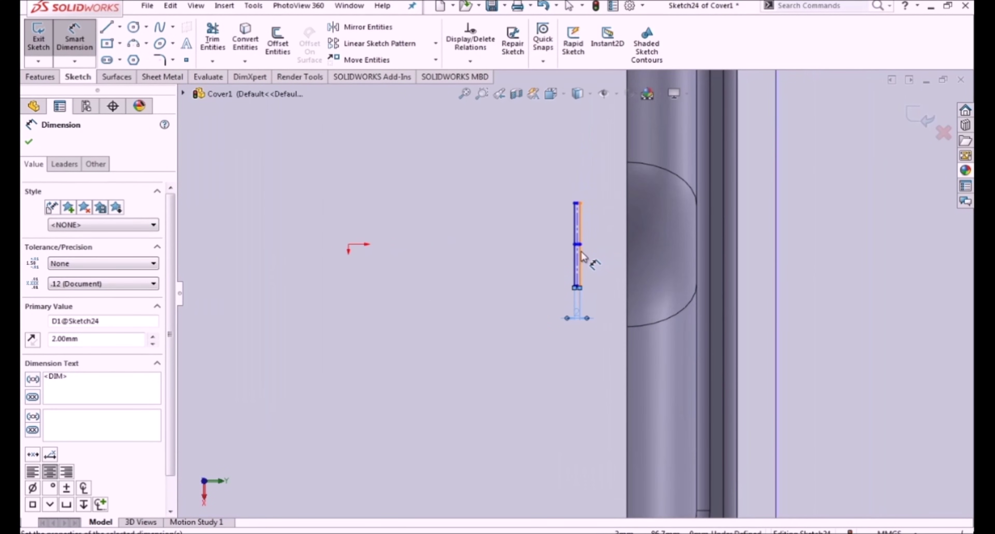
key(Escape)
- Make the rectangle's long side collinear with the part's inner edge
click(570, 216)
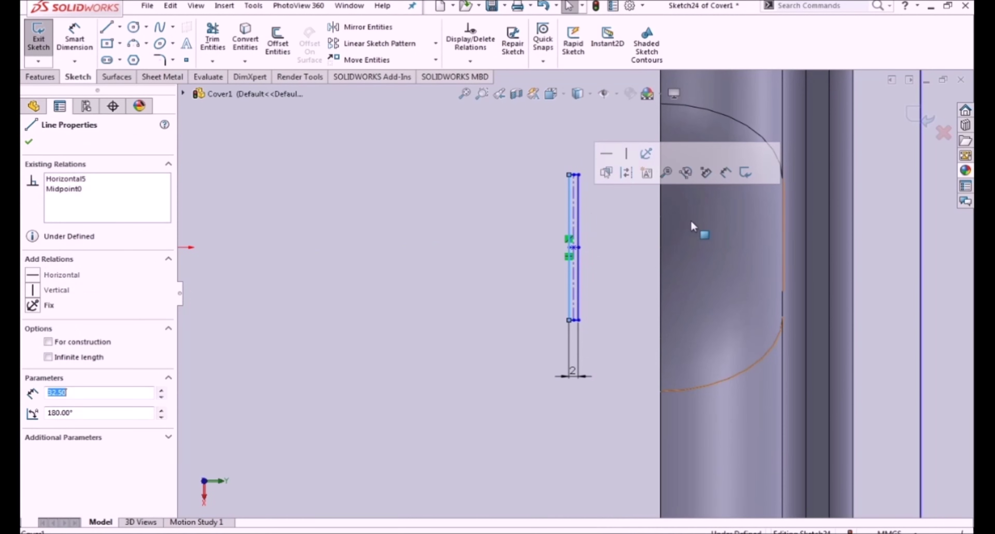
ctrl+click(663, 223)
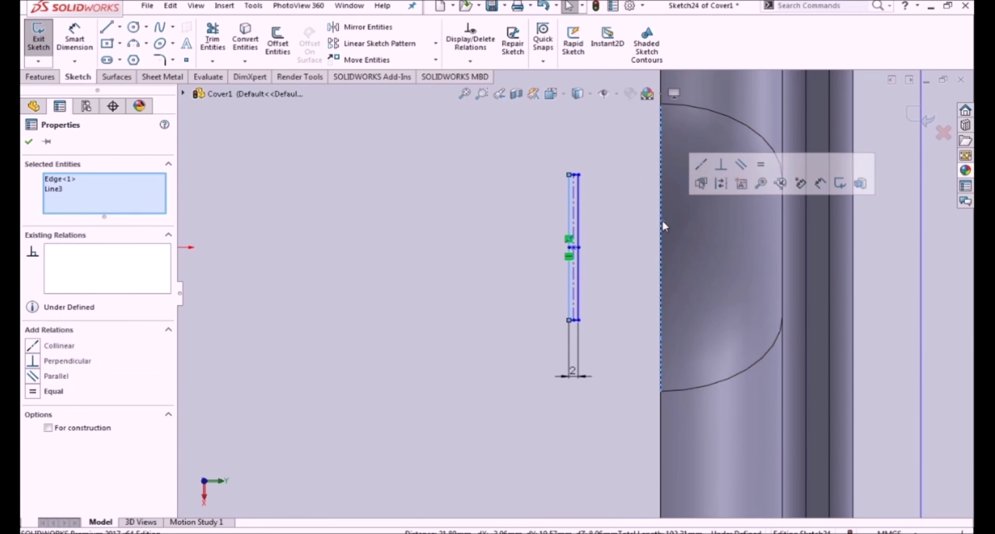
click(701, 164)
- Fix the rectangle's top corner to the part vertex with Horizontal and Coincident relations, then close the sketch
click(389, 273)
scroll(521, 305, up, 2)
middle_drag(521, 305, 575, 265)
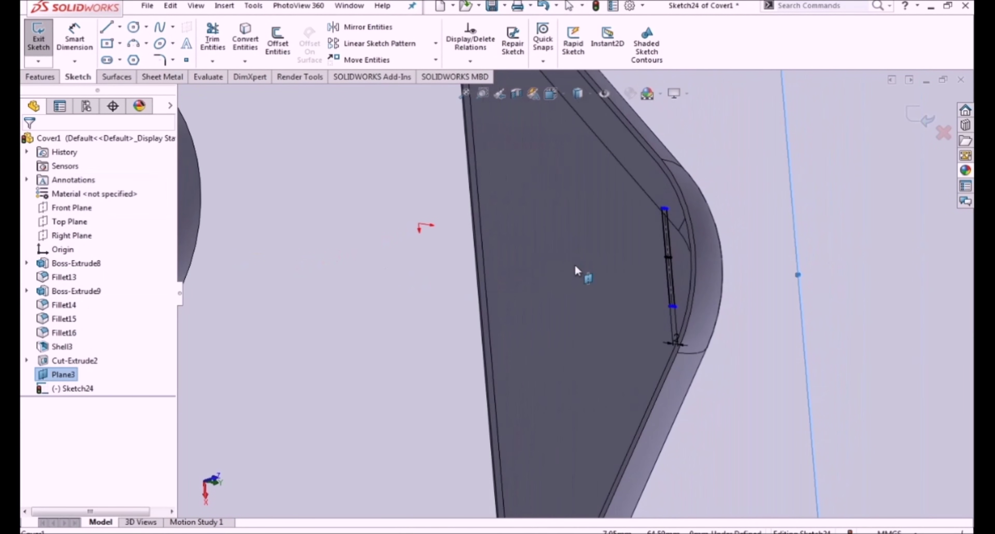
scroll(633, 256, down, 2)
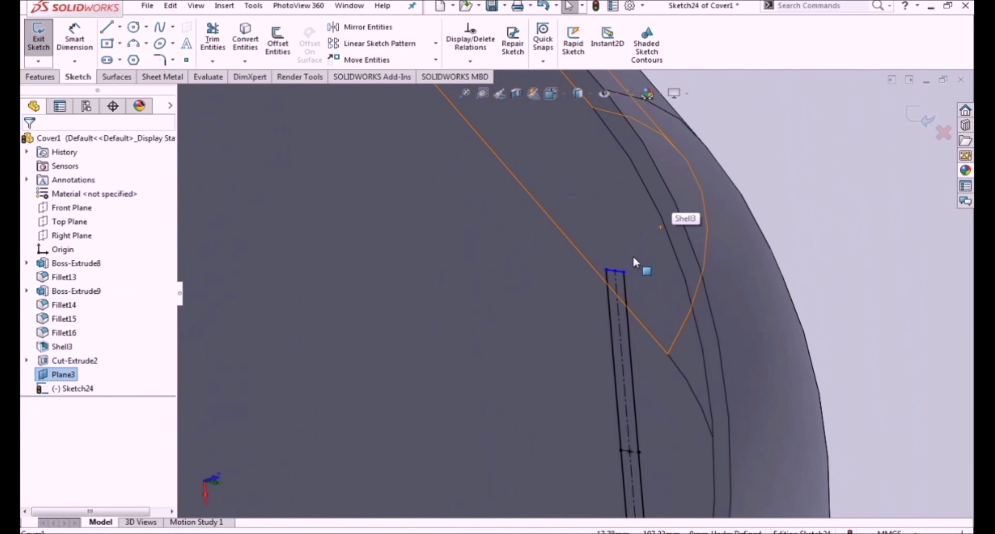
click(614, 271)
scroll(599, 125, down, 2)
scroll(587, 150, down, 2)
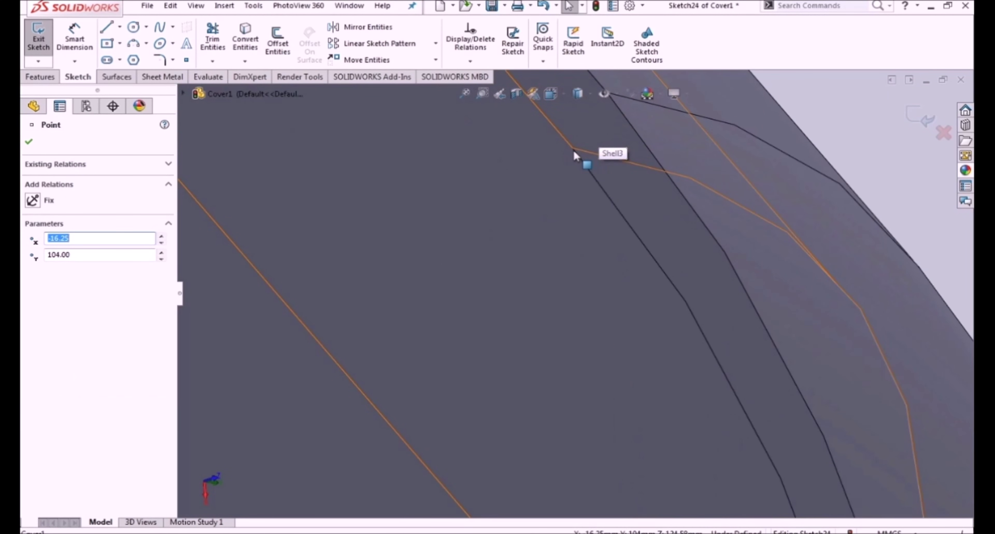
ctrl+click(574, 149)
click(614, 93)
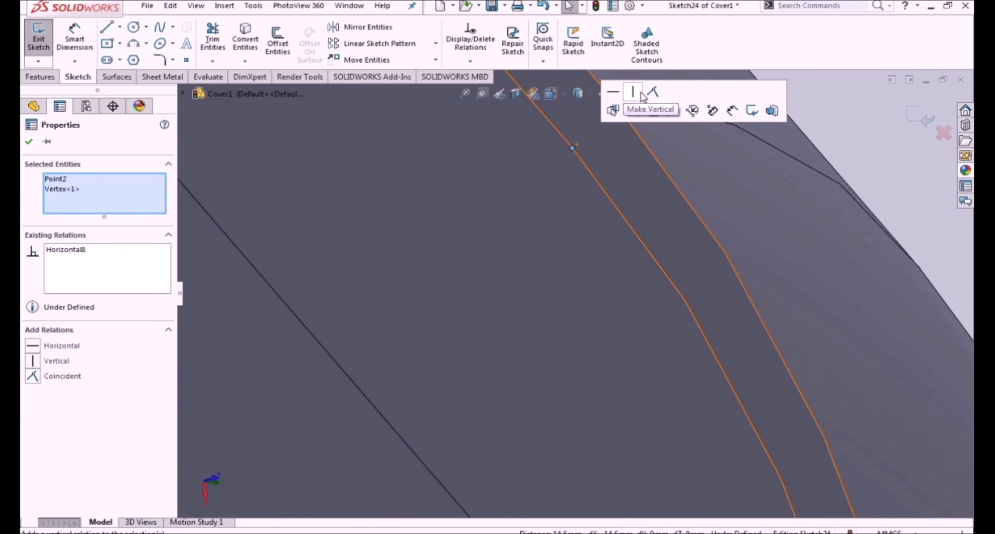
click(653, 93)
click(920, 116)
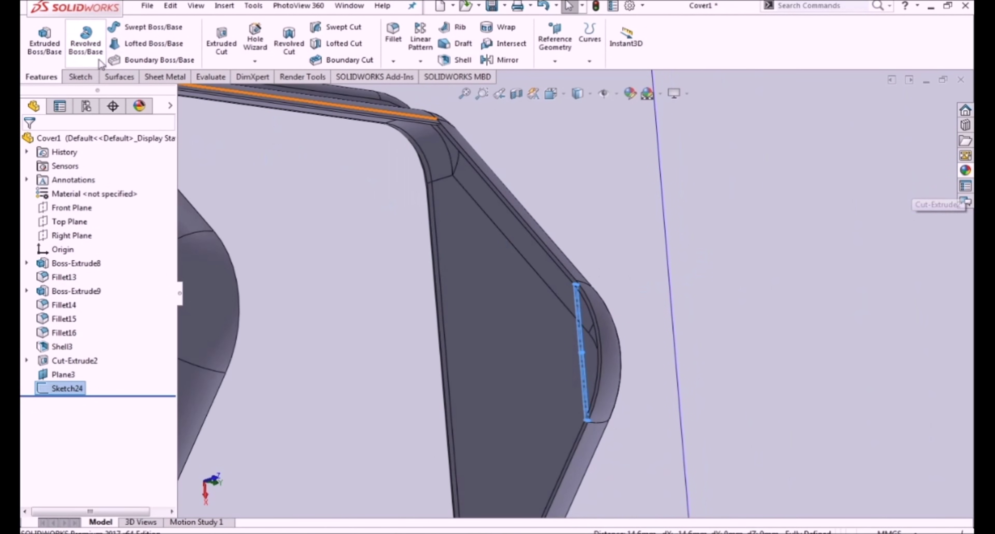
- Extrude the thin rectangle Up To Next as Boss-Extrude14
click(45, 39)
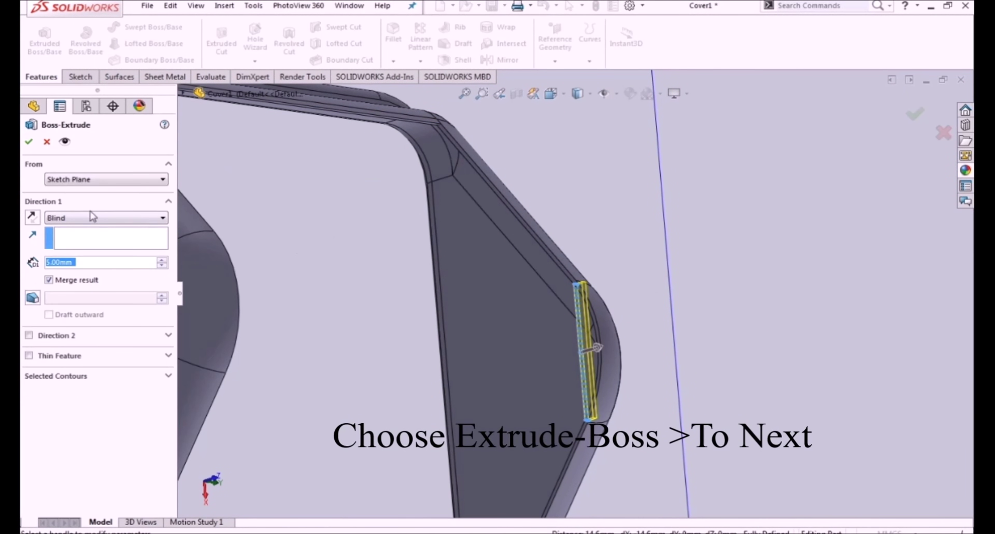
click(92, 216)
click(62, 245)
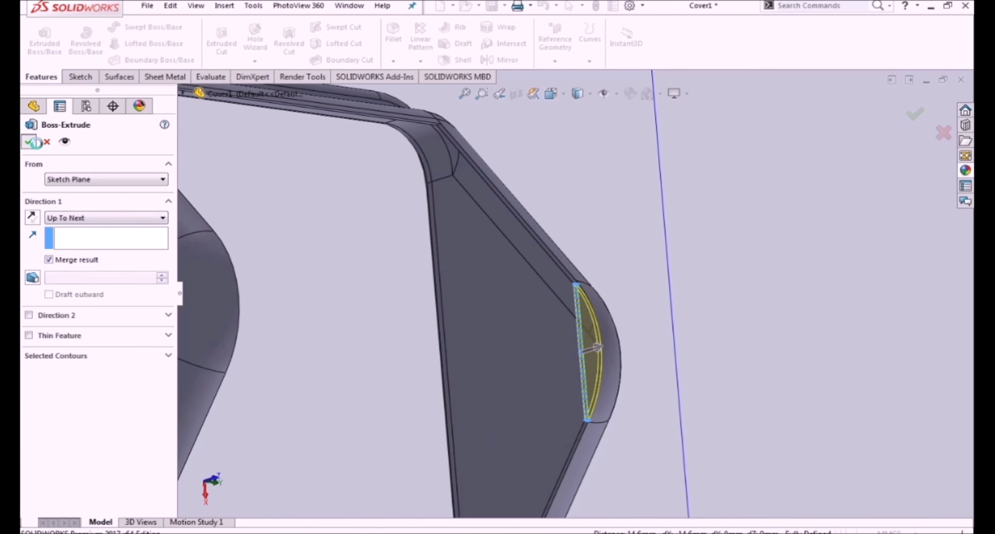
key(Return)
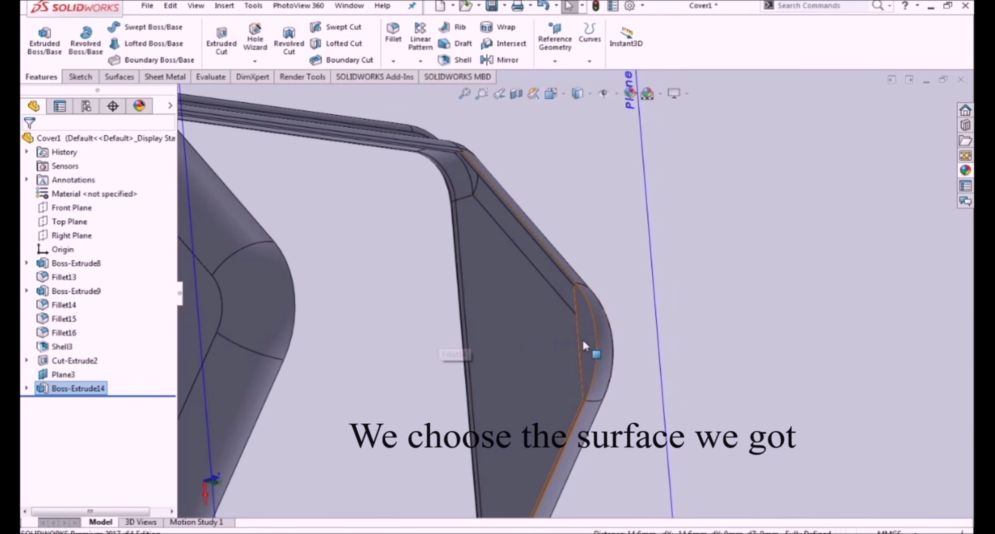
click(582, 342)
- Start a sketch on the rib's face and draw a circle on it
click(643, 305)
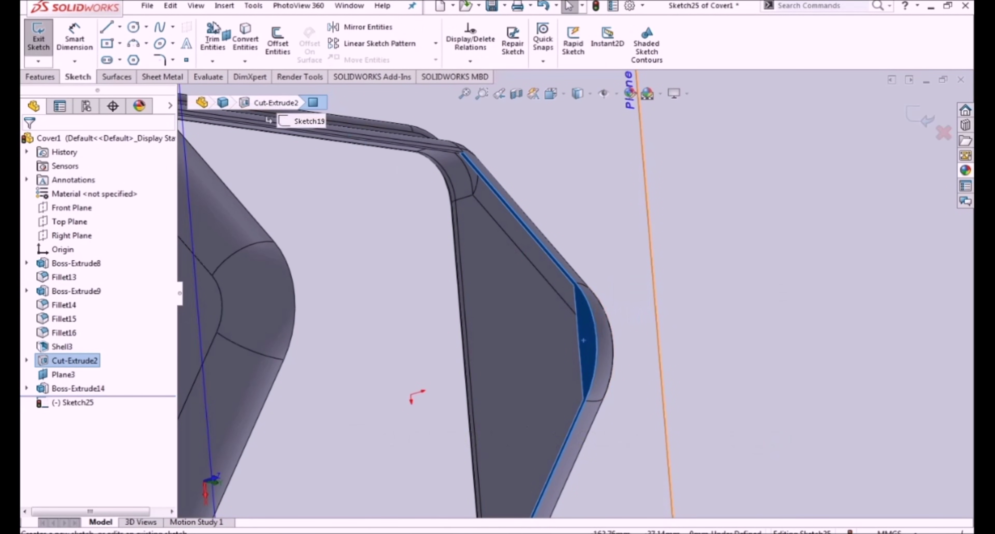
click(133, 26)
scroll(543, 350, down, 3)
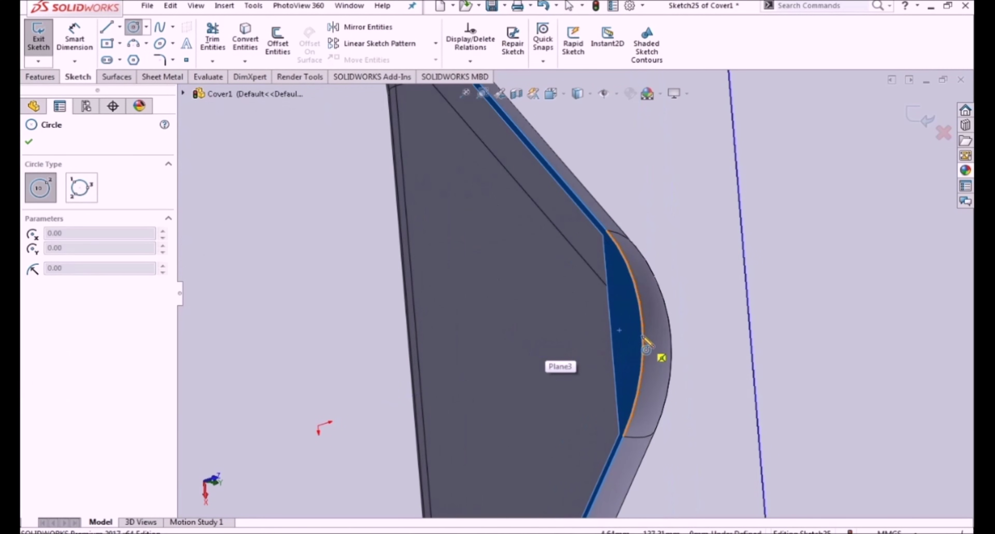
click(625, 336)
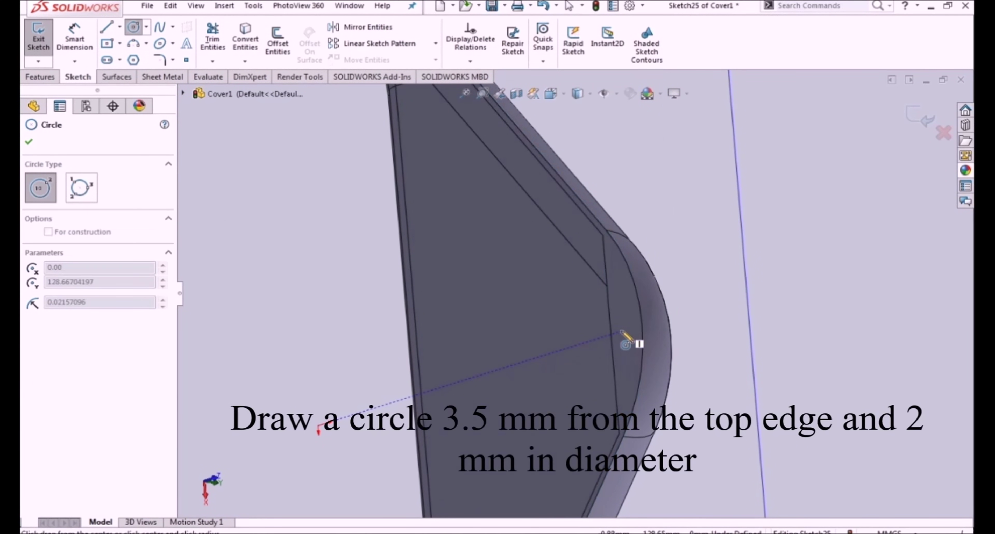
click(630, 350)
key(Escape)
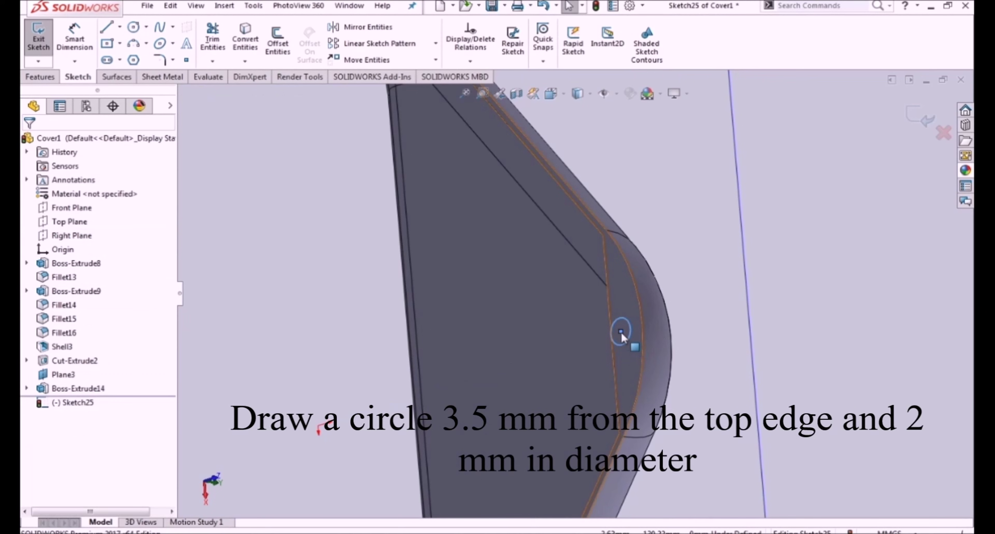
- Dimension the circle 3.5 mm from the top edge with a 2 mm diameter
click(621, 332)
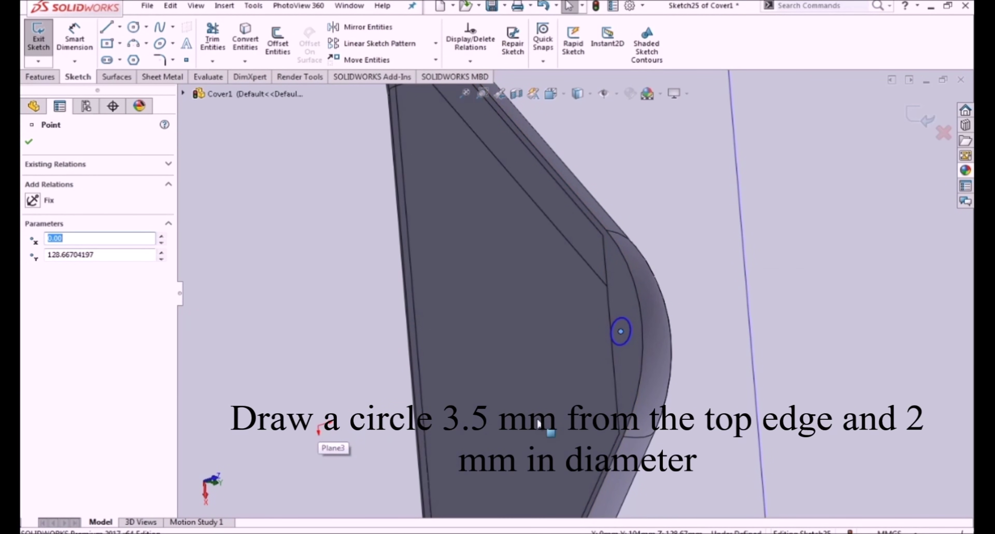
click(74, 38)
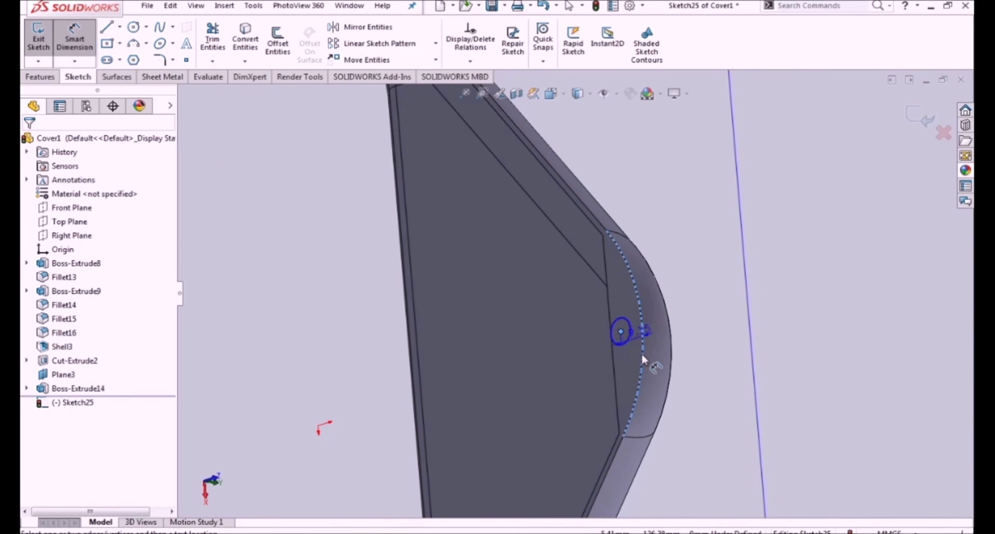
click(701, 410)
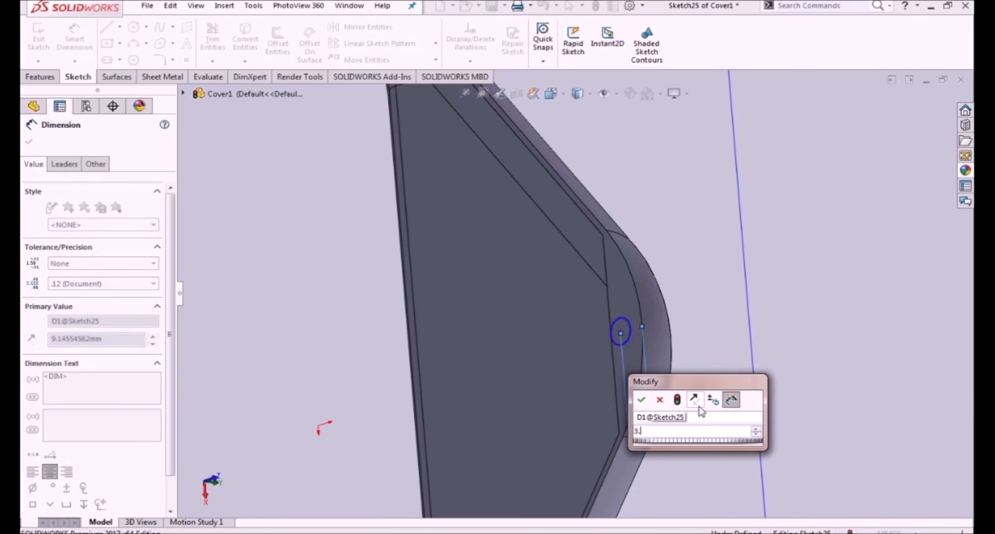
key(Return)
scroll(649, 335, down, 3)
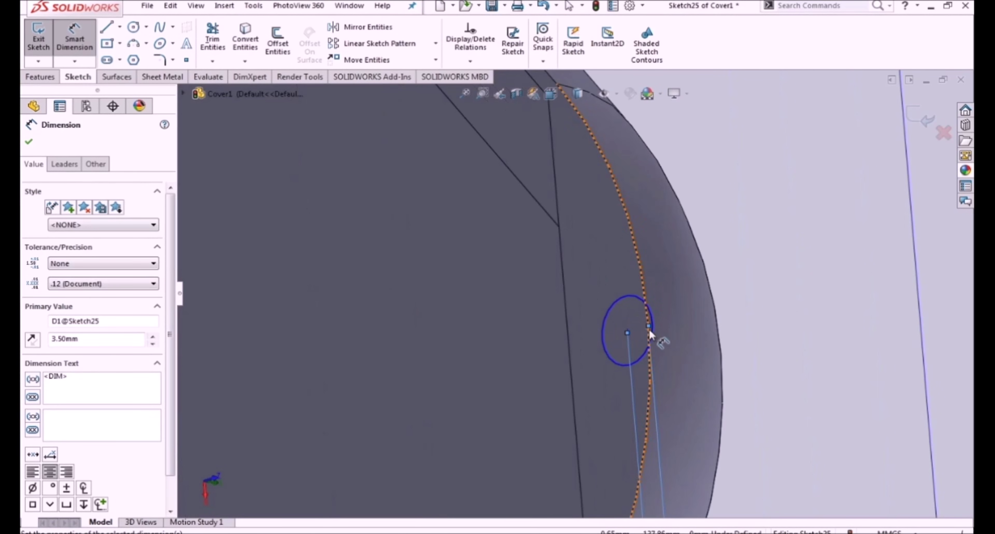
click(631, 303)
click(794, 216)
text(2)
key(Return)
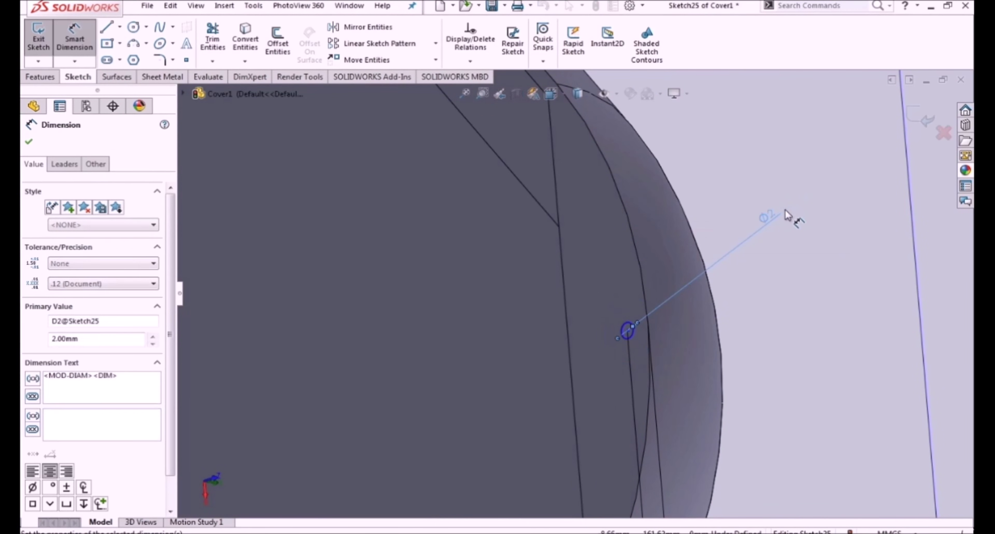
key(Escape)
- Make the circle's centre vertical with the origin to fully define the sketch
scroll(764, 288, up, 3)
scroll(765, 288, up, 1)
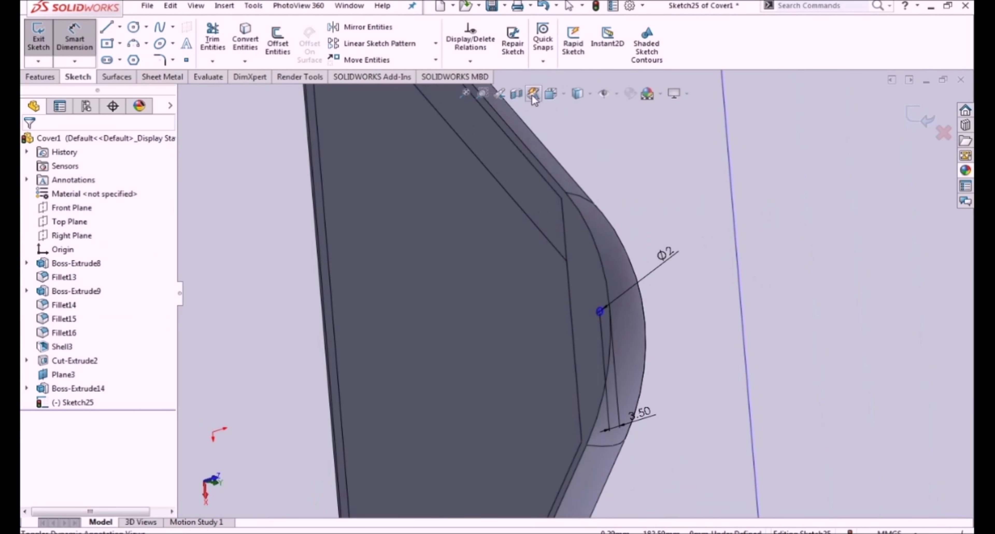
key(f)
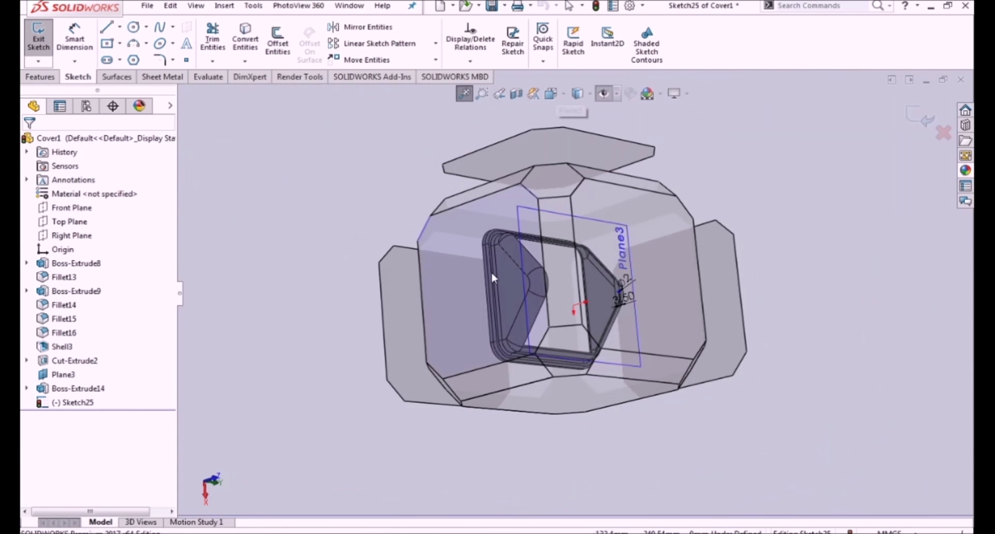
scroll(618, 310, down, 5)
key(d)
scroll(618, 311, up, 1)
scroll(562, 305, down, 2)
scroll(562, 304, down, 1)
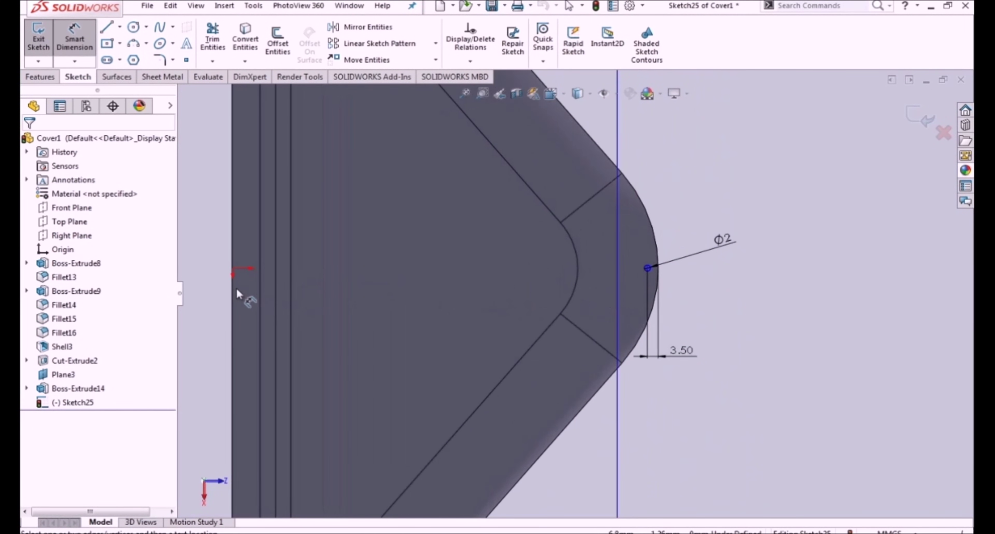
key(Escape)
click(233, 269)
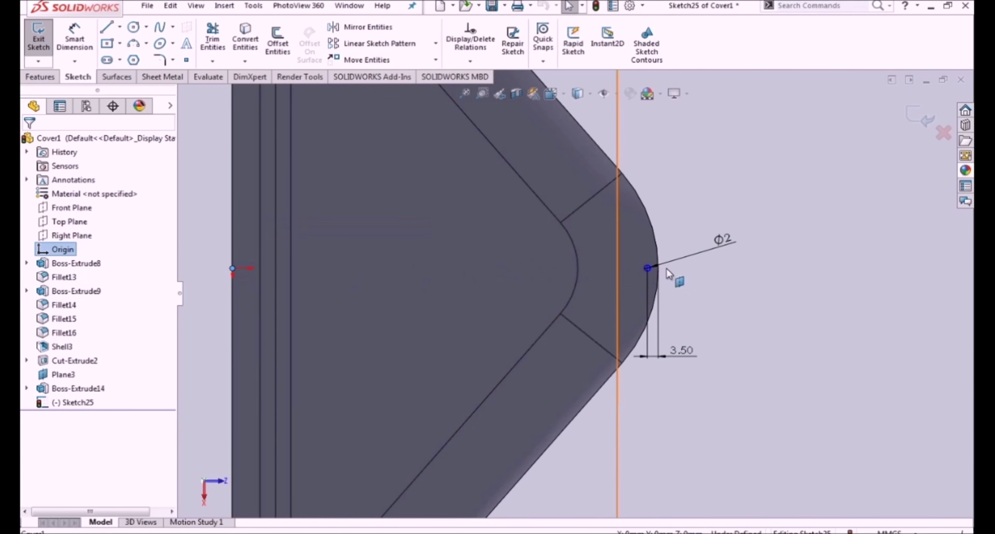
scroll(668, 269, down, 2)
scroll(654, 265, down, 2)
click(634, 287)
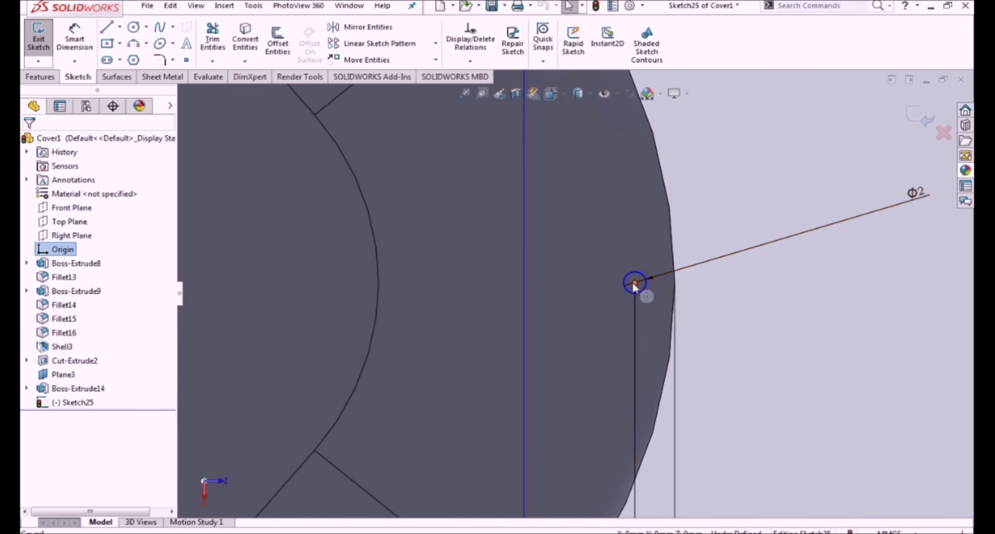
ctrl+click(635, 284)
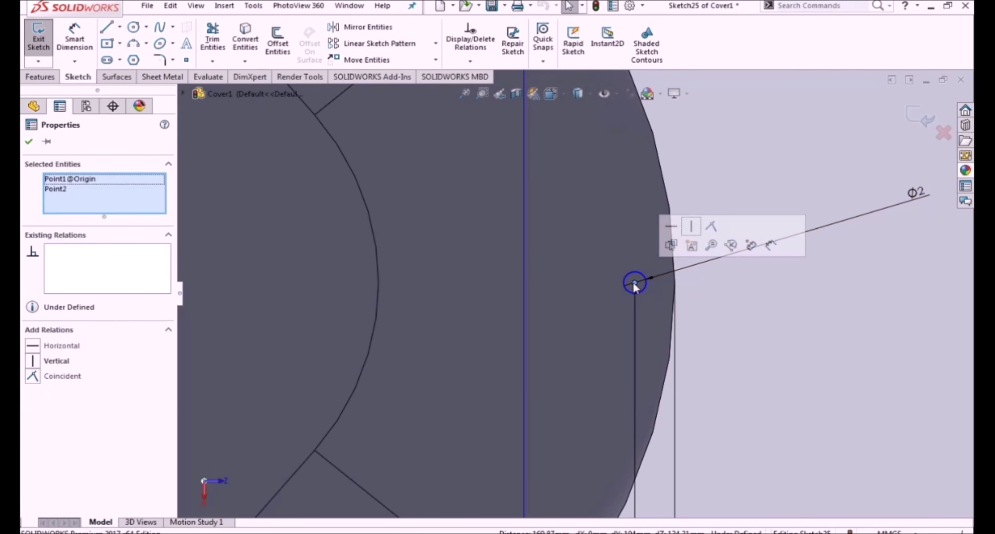
click(778, 384)
scroll(858, 161, up, 5)
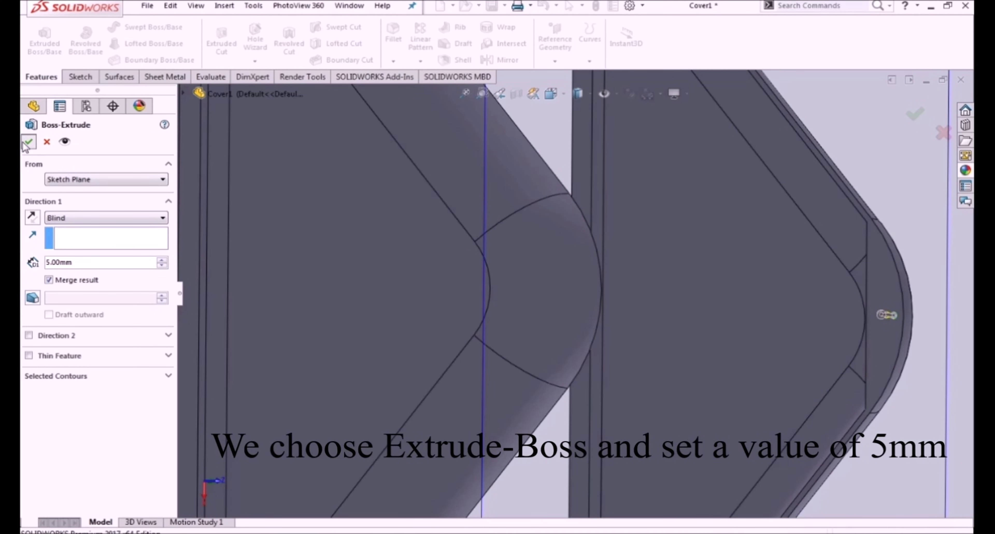
- Extrude the Ø2 circle 5 mm as Boss-Extrude15, then start a Mirror feature
right_click(887, 315)
scroll(622, 355, up, 5)
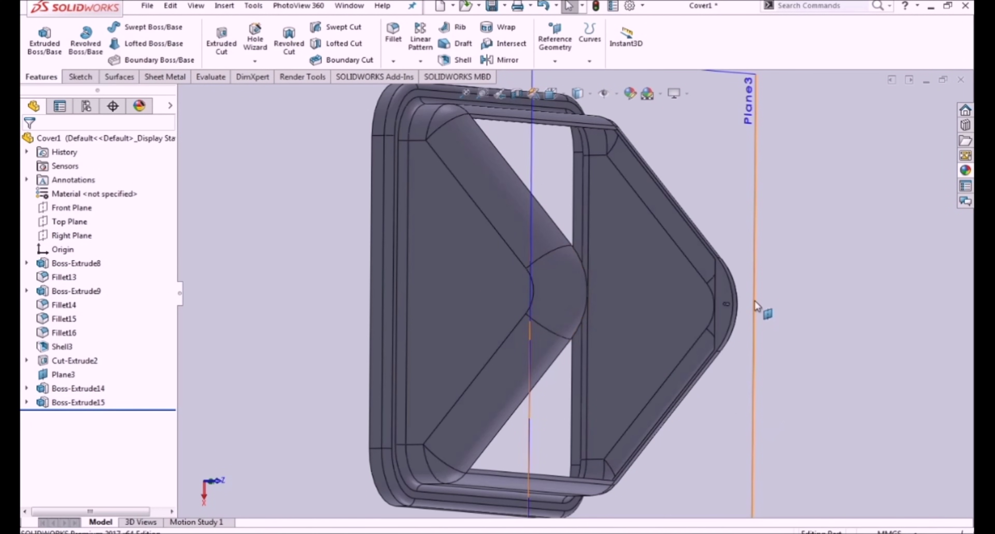
scroll(757, 307, down, 2)
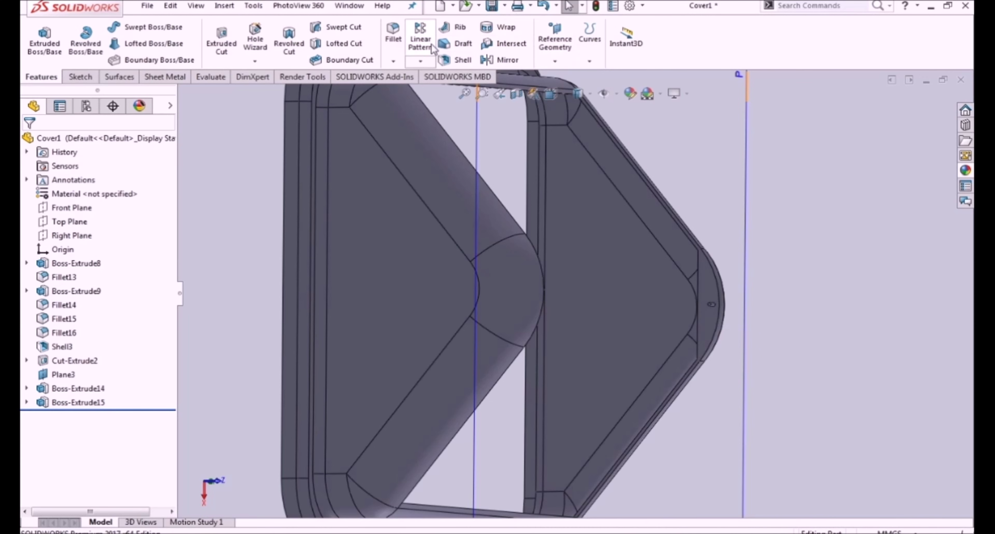
click(424, 62)
click(429, 107)
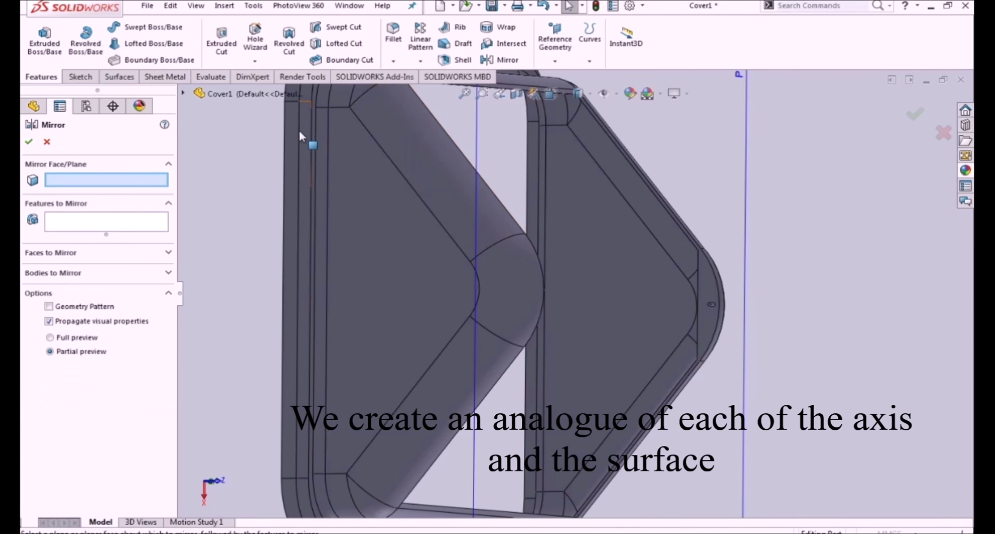
- Set the Top Plane as the mirror plane for Mirror3
click(183, 93)
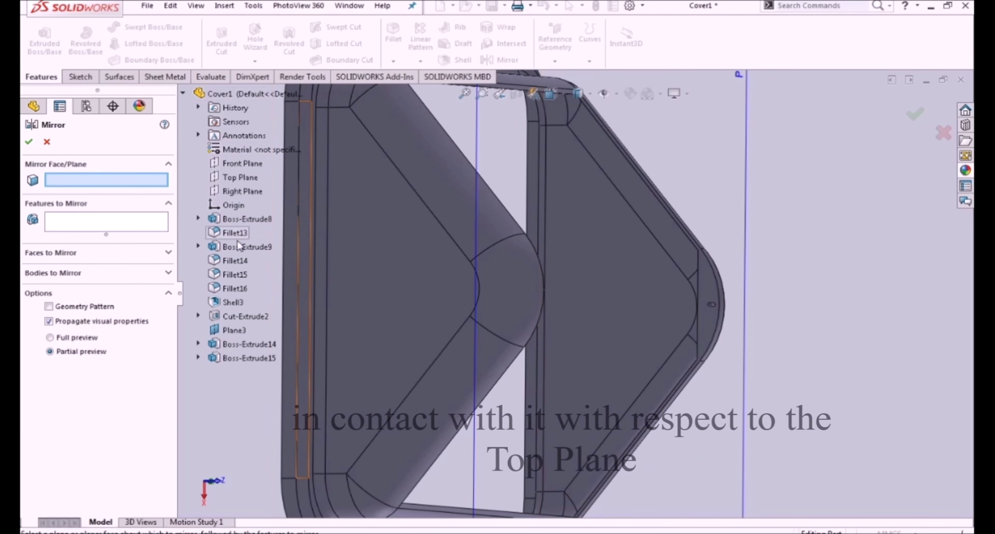
click(234, 177)
scroll(740, 340, up, 5)
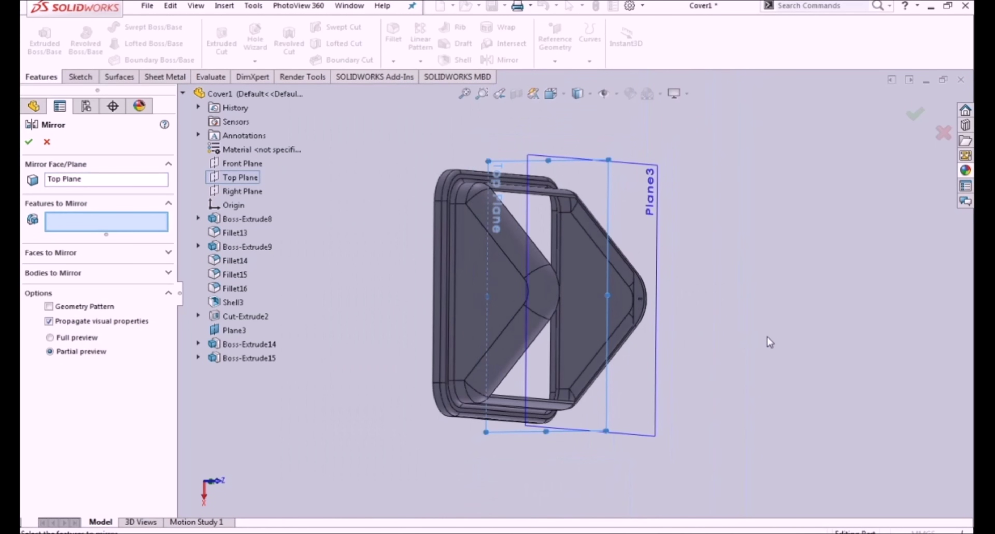
middle_drag(770, 343, 740, 320)
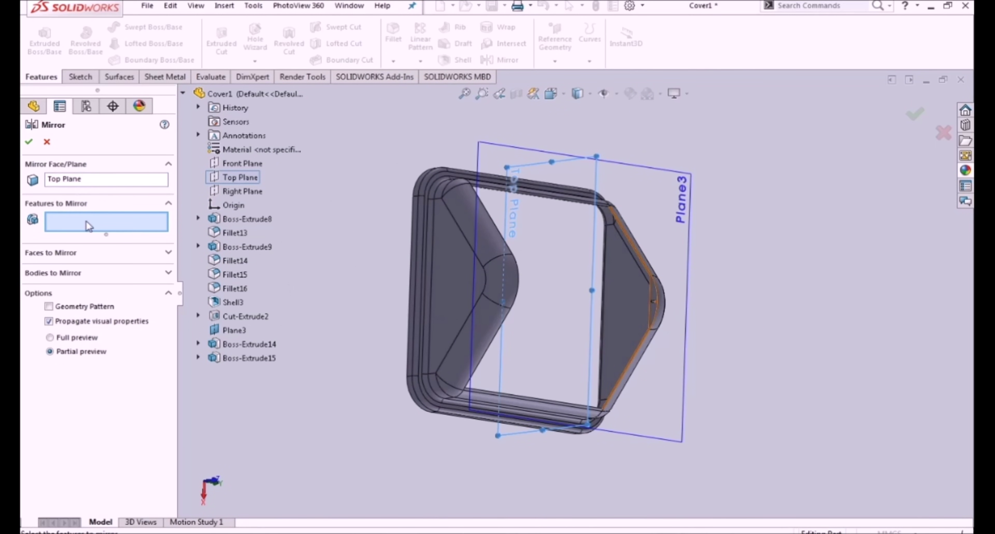
scroll(658, 298, down, 5)
scroll(623, 301, down, 5)
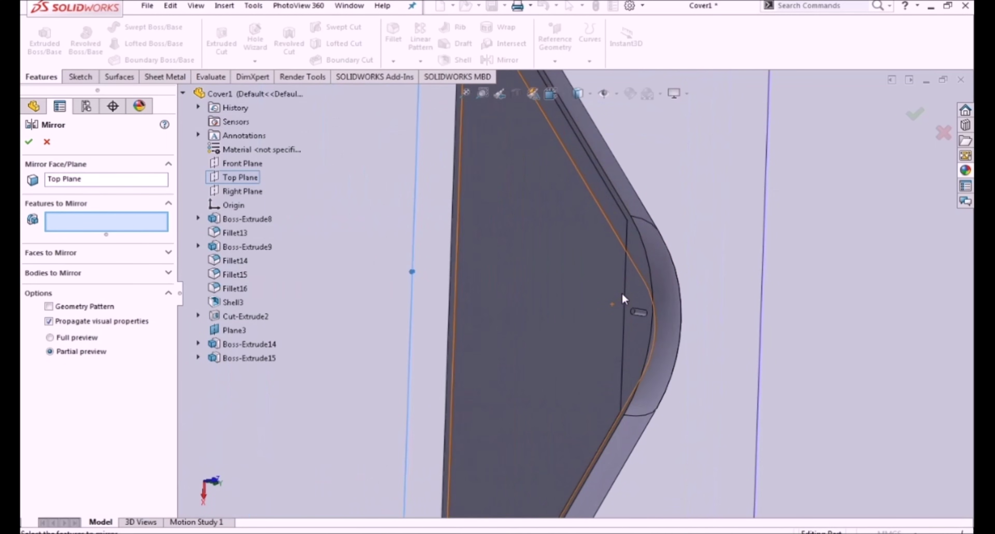
- Add Boss-Extrude15 to the features to mirror, remove Cut-Extrude2, and confirm
click(638, 294)
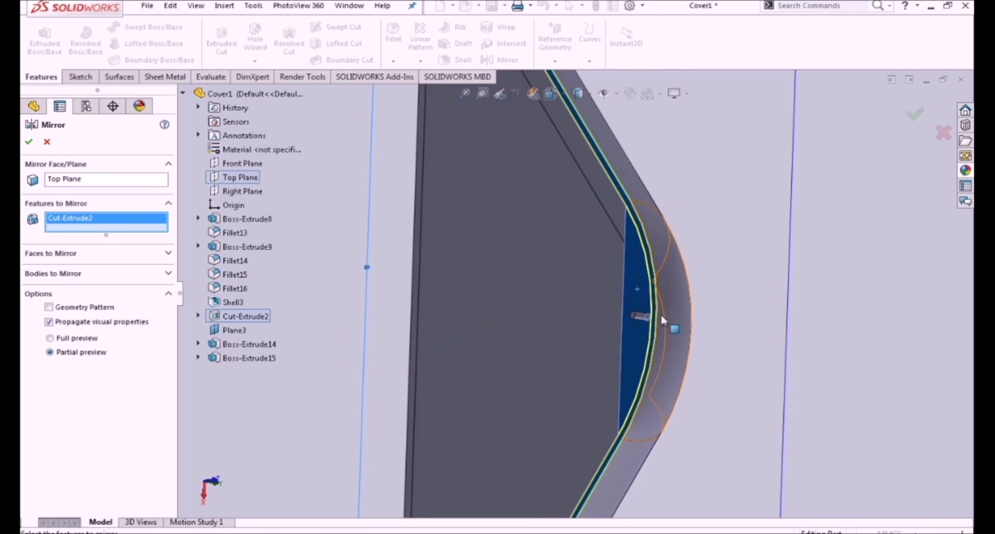
click(641, 314)
scroll(645, 328, up, 10)
mouse_move(660, 339)
middle_down()
mouse_move(559, 301)
mouse_move(544, 252)
mouse_move(514, 232)
middle_up()
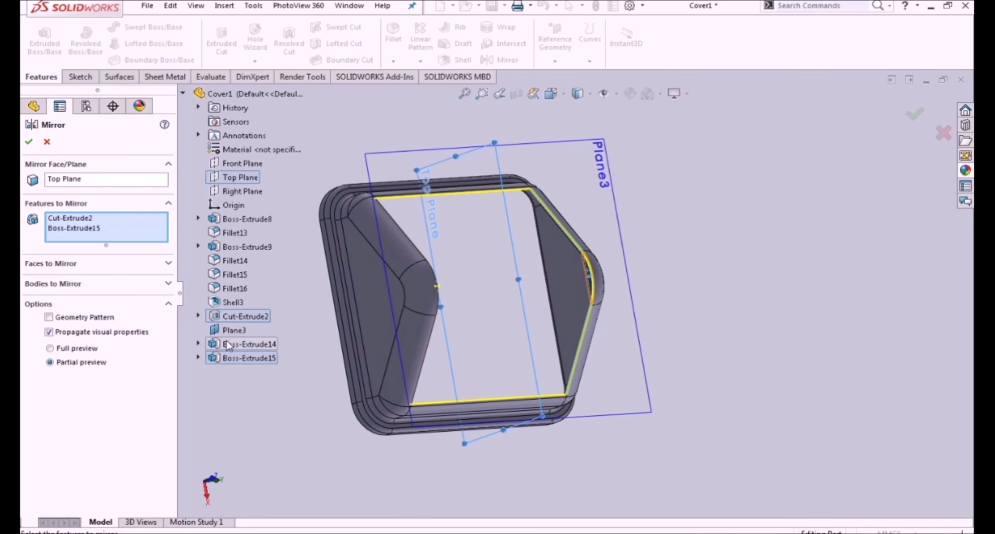
click(80, 218)
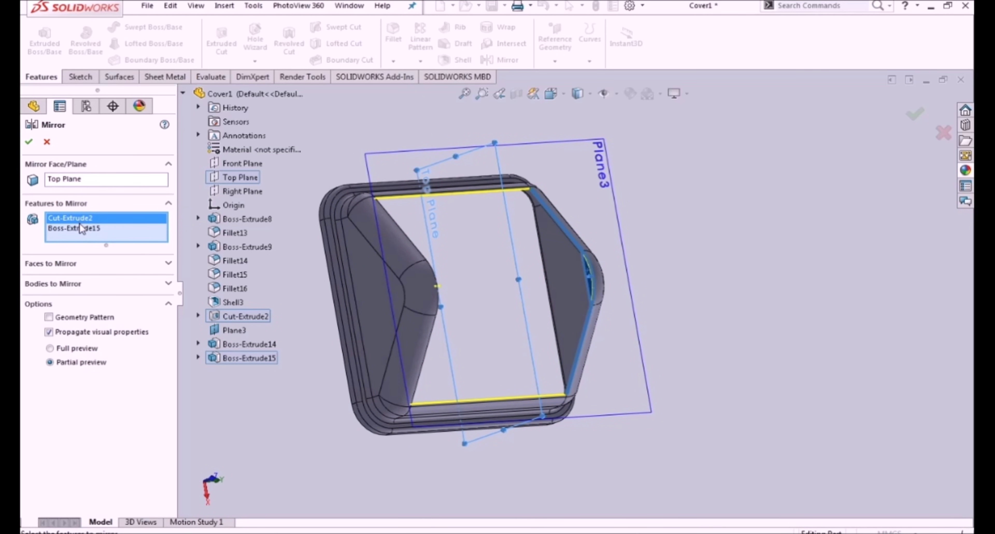
key(Delete)
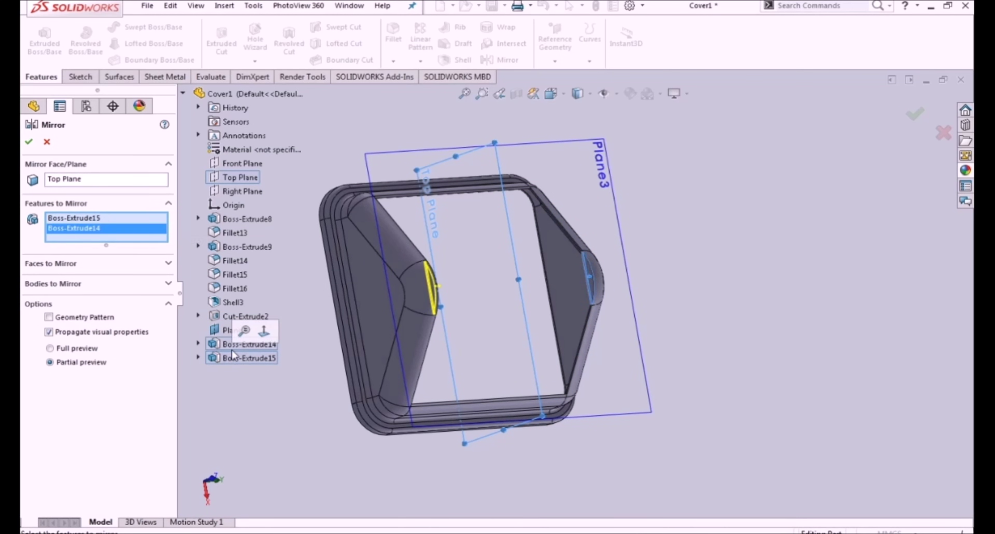
click(29, 142)
mouse_move(270, 201)
middle_down()
mouse_move(755, 355)
mouse_move(740, 302)
mouse_move(651, 318)
mouse_move(695, 313)
mouse_move(742, 330)
mouse_move(829, 251)
mouse_move(785, 340)
middle_up()
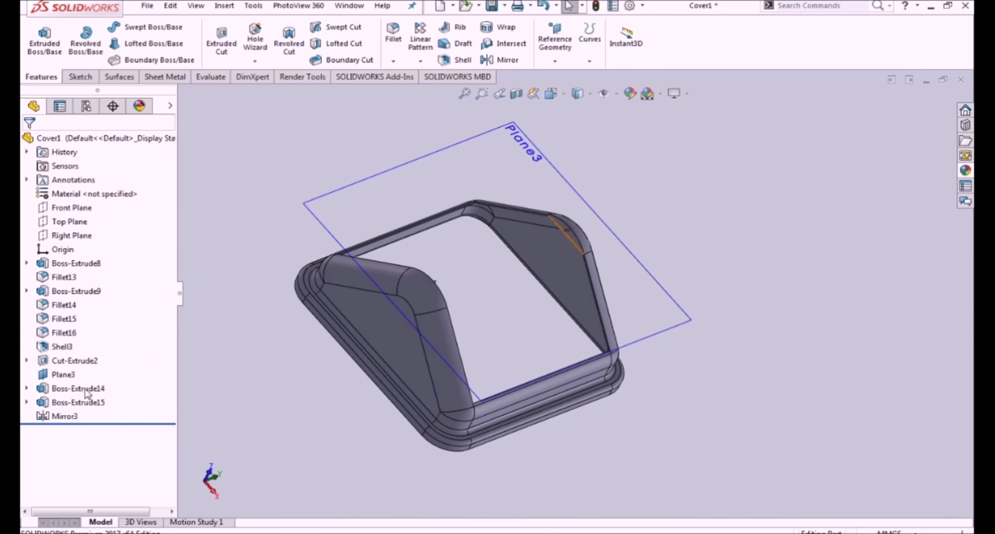
- Hide Plane3 and recolour the whole Cover1 part white, starting from Red LED
click(68, 374)
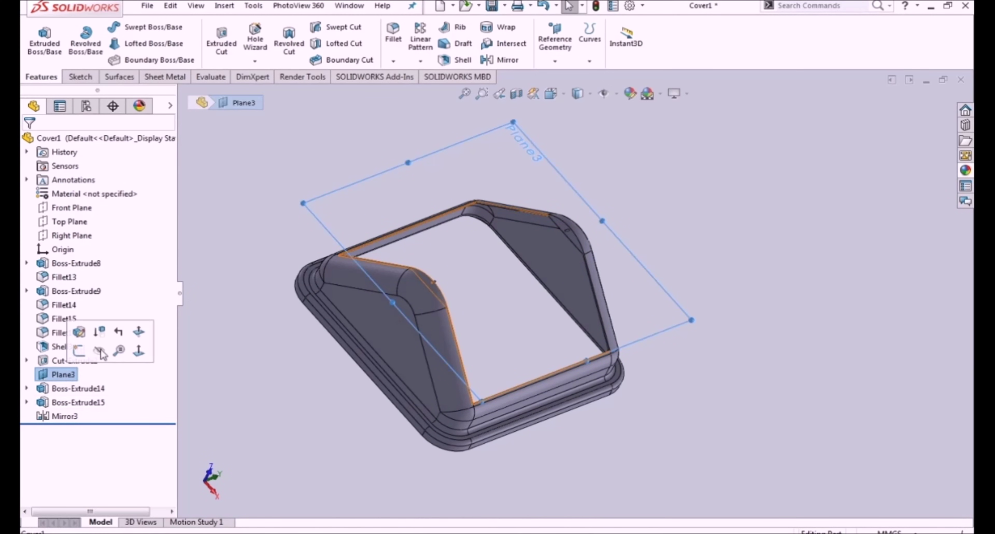
click(92, 364)
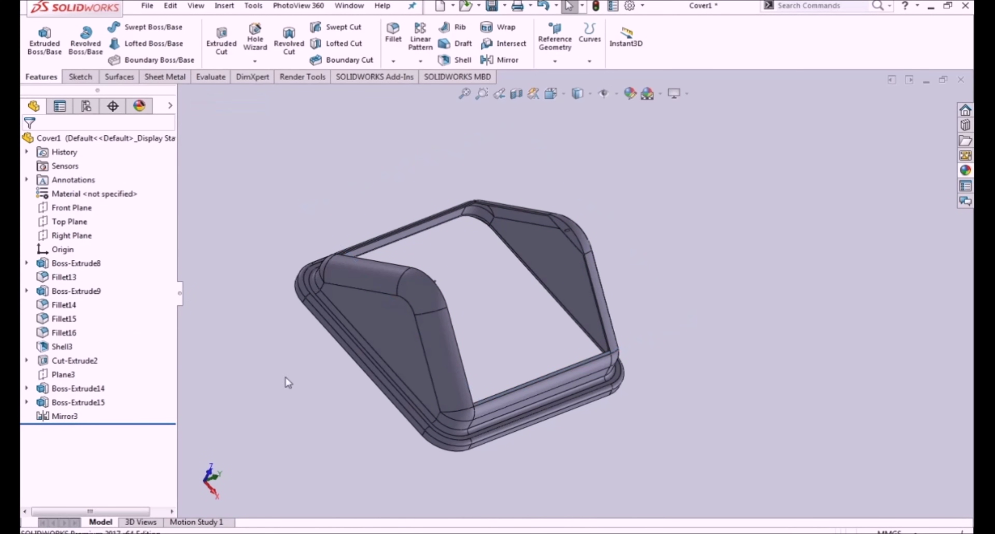
right_click(72, 136)
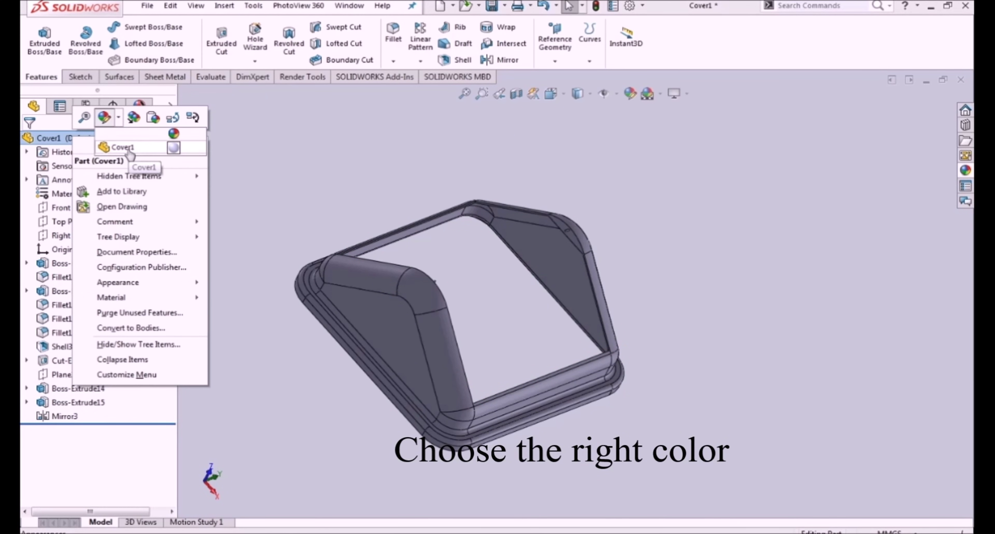
click(128, 151)
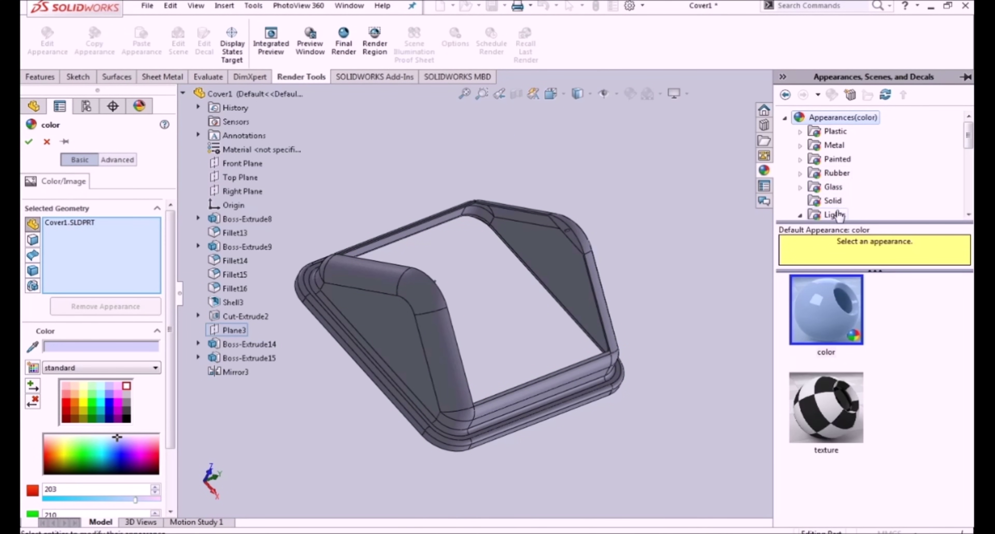
click(835, 215)
click(826, 309)
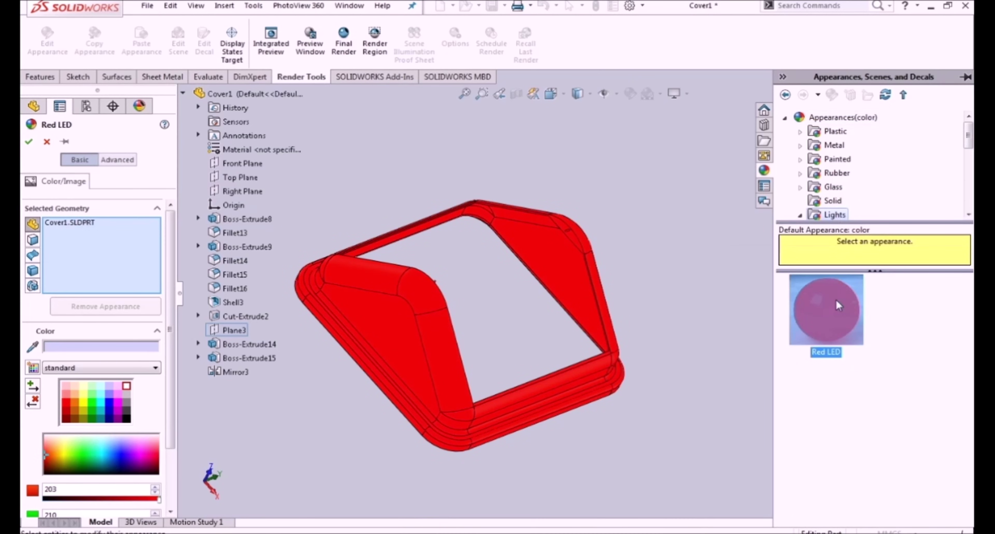
click(127, 387)
click(28, 142)
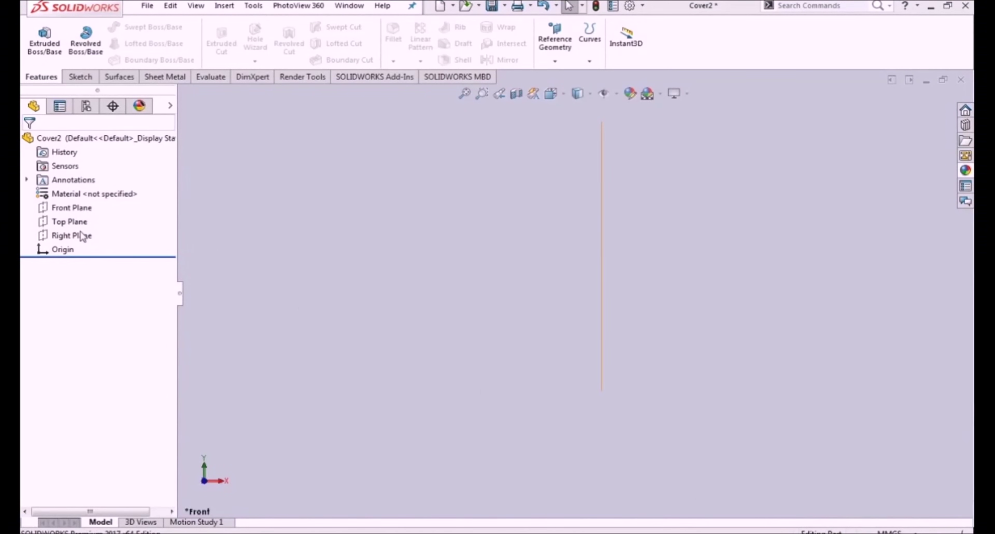
- Sketch a closed triangle on the Front Plane with its apex above the origin
click(62, 211)
click(66, 188)
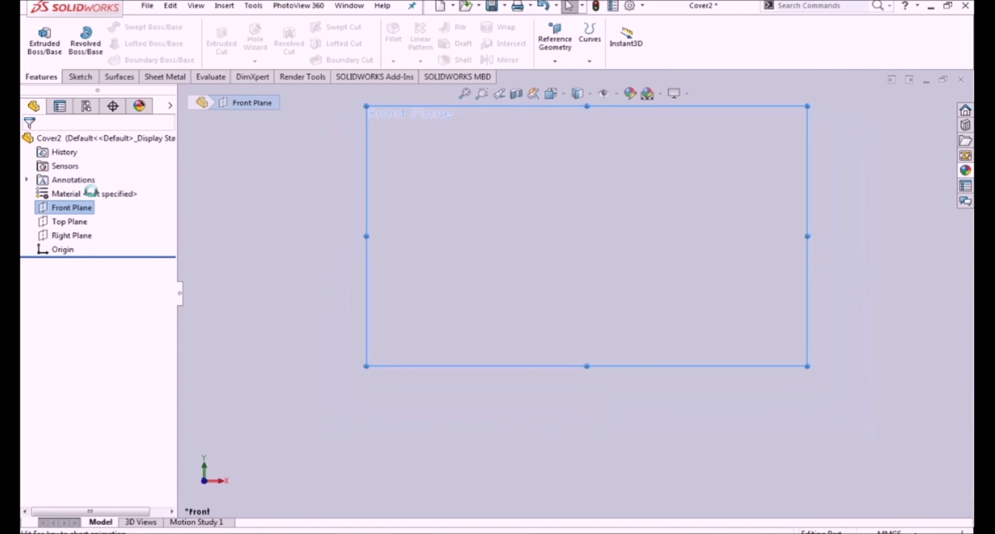
click(110, 27)
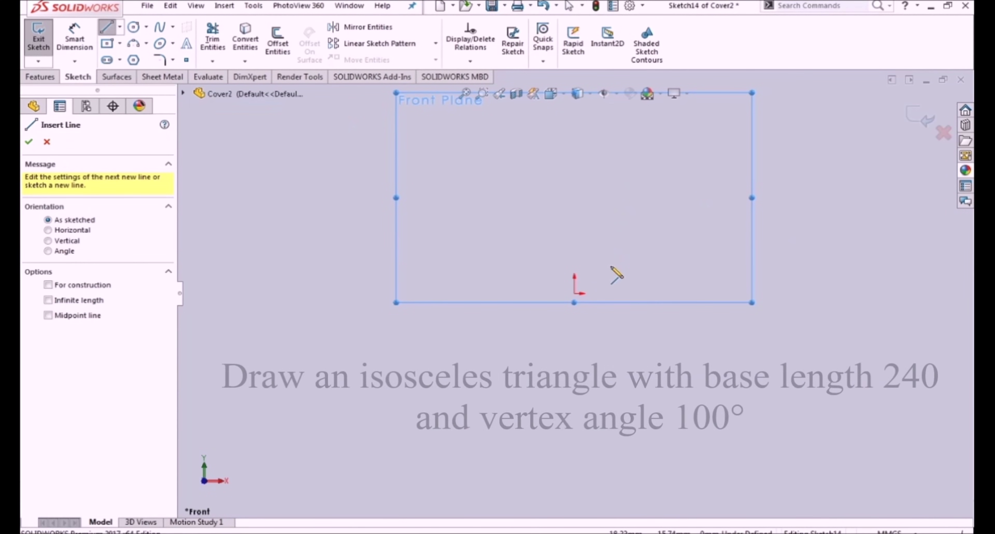
click(574, 293)
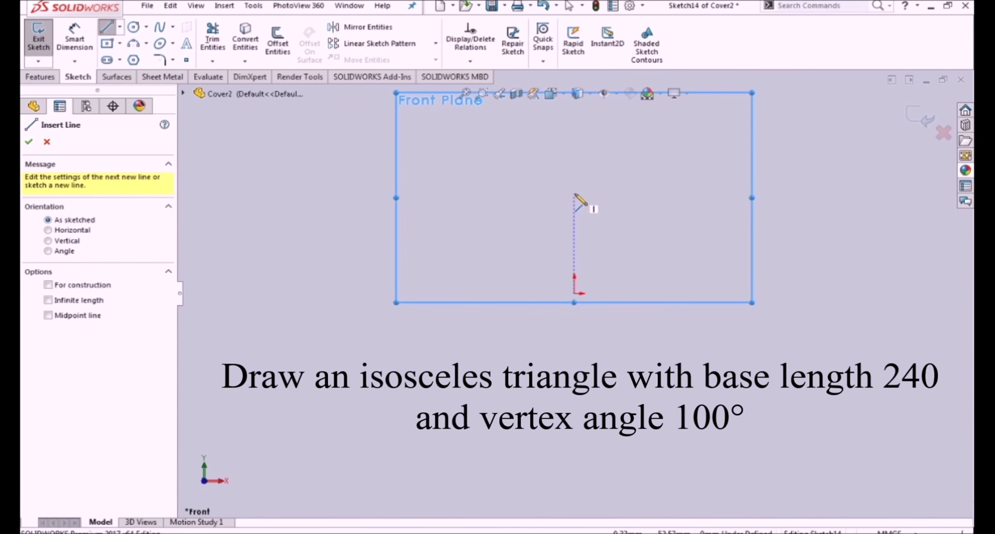
click(575, 194)
click(469, 294)
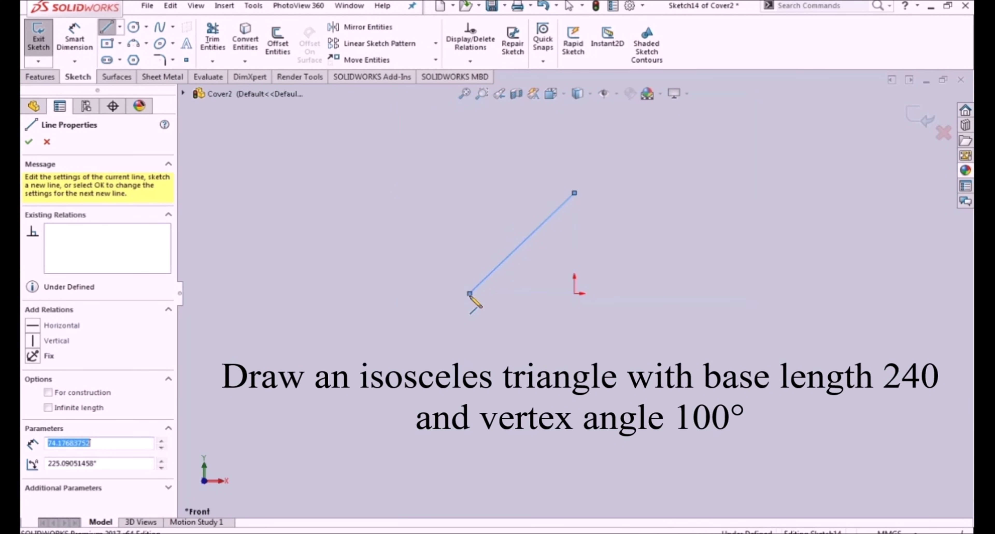
click(655, 293)
click(575, 193)
key(Escape)
- Add a vertical centerline from apex to base and make the sides symmetric about it
click(123, 30)
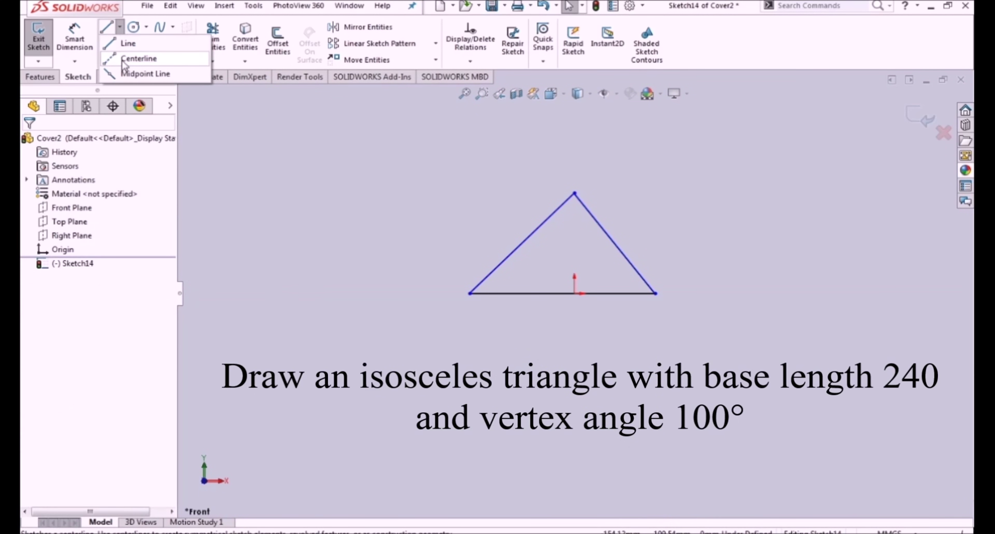
click(133, 56)
click(575, 194)
click(575, 293)
key(Escape)
click(575, 243)
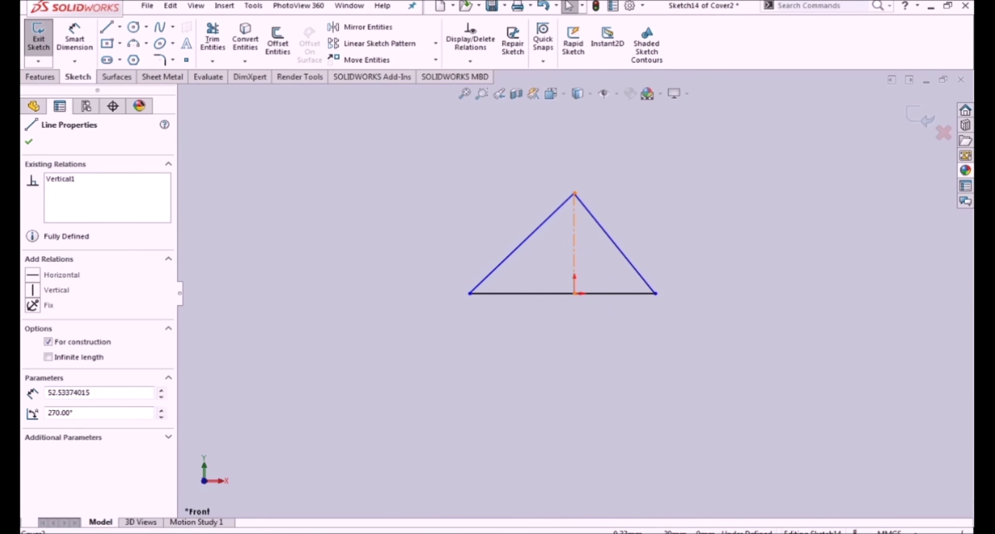
click(618, 257)
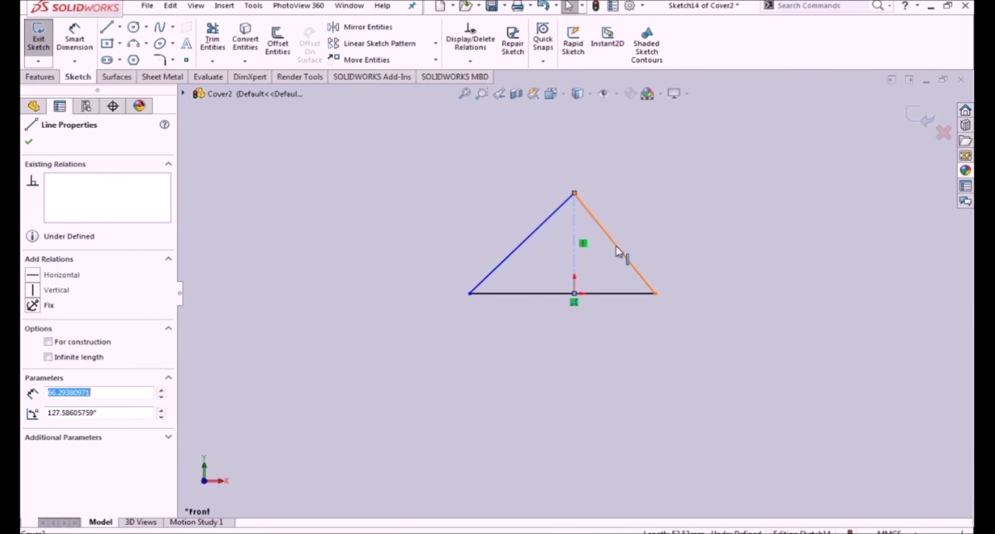
ctrl+click(506, 251)
ctrl+click(574, 232)
click(668, 195)
click(689, 392)
- Dimension the triangle base 240 and the apex angle 100°
click(74, 39)
click(621, 312)
click(622, 342)
text(240)
key(Return)
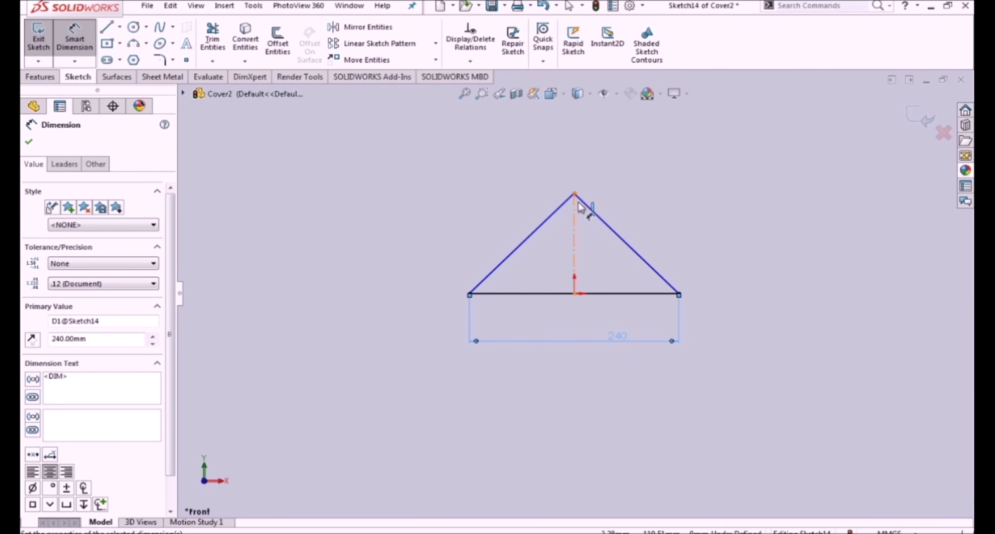
click(595, 215)
click(551, 216)
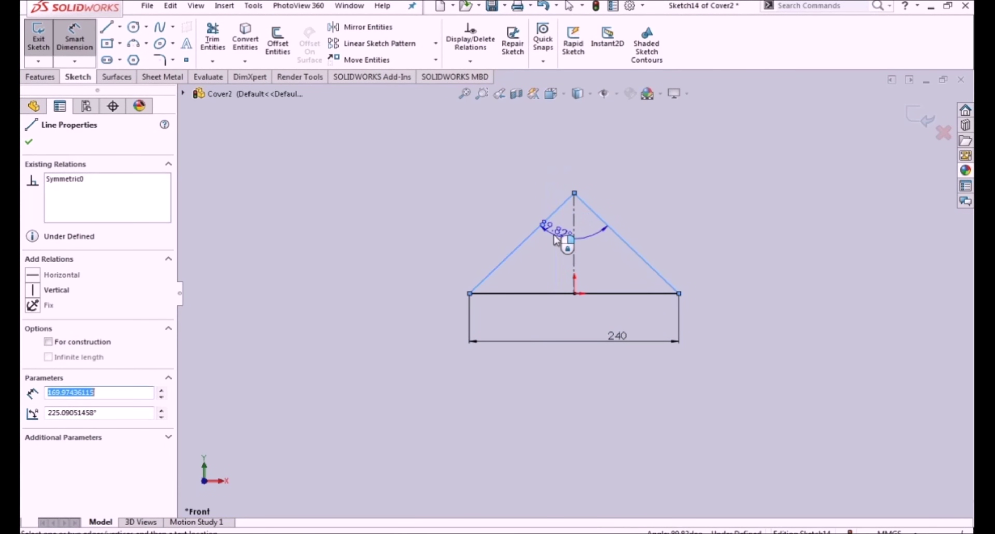
click(558, 244)
text(100)
key(Return)
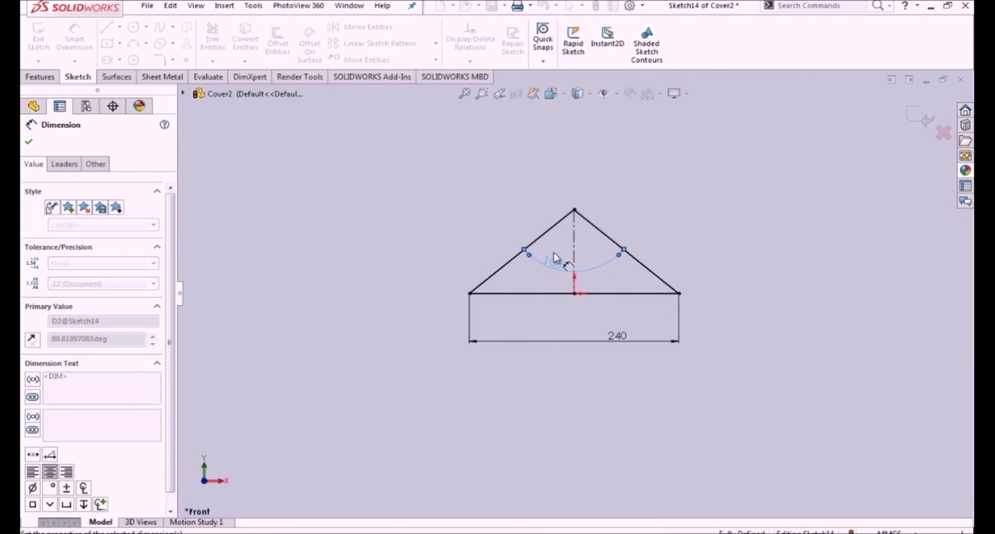
key(Escape)
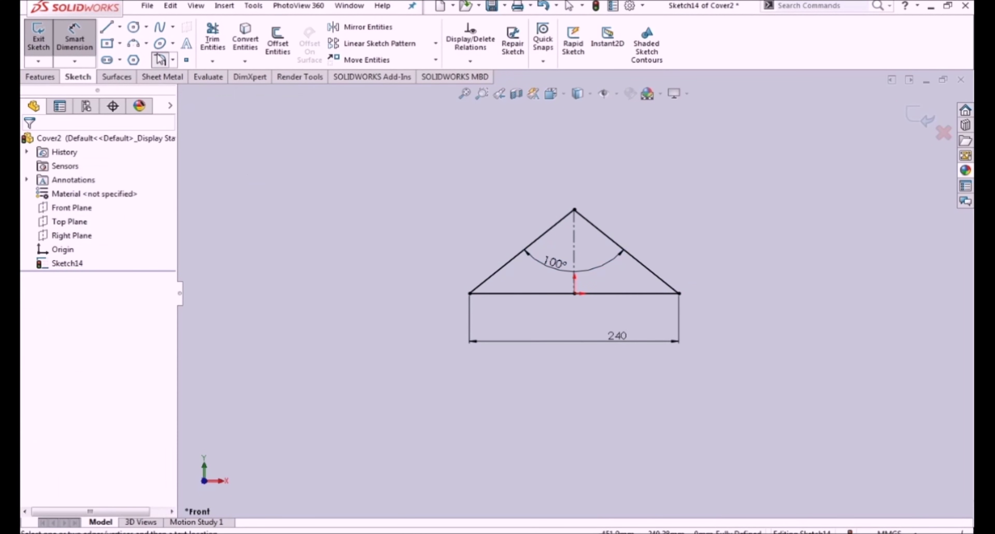
- Round the triangle apex with an R50 sketch fillet
click(159, 60)
click(583, 217)
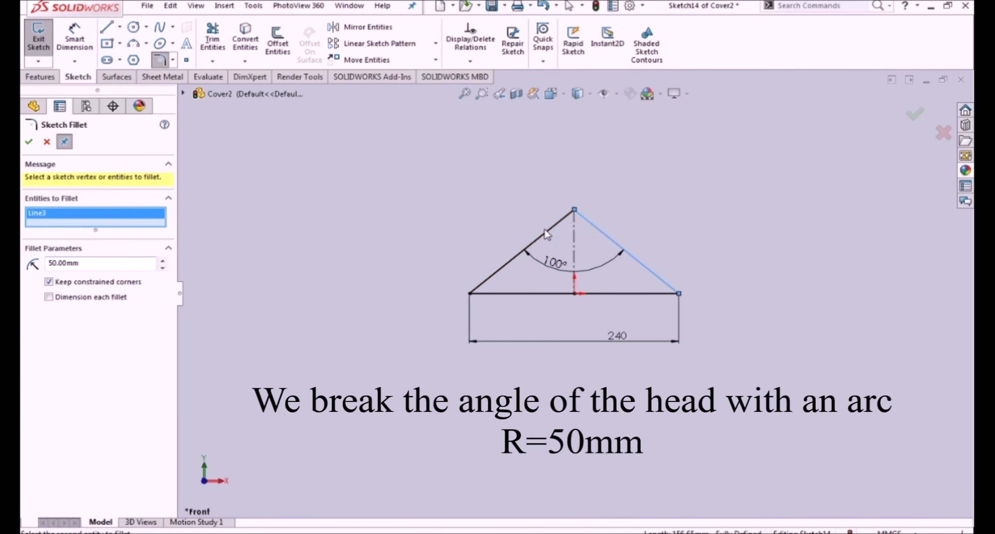
click(545, 229)
right_click(653, 258)
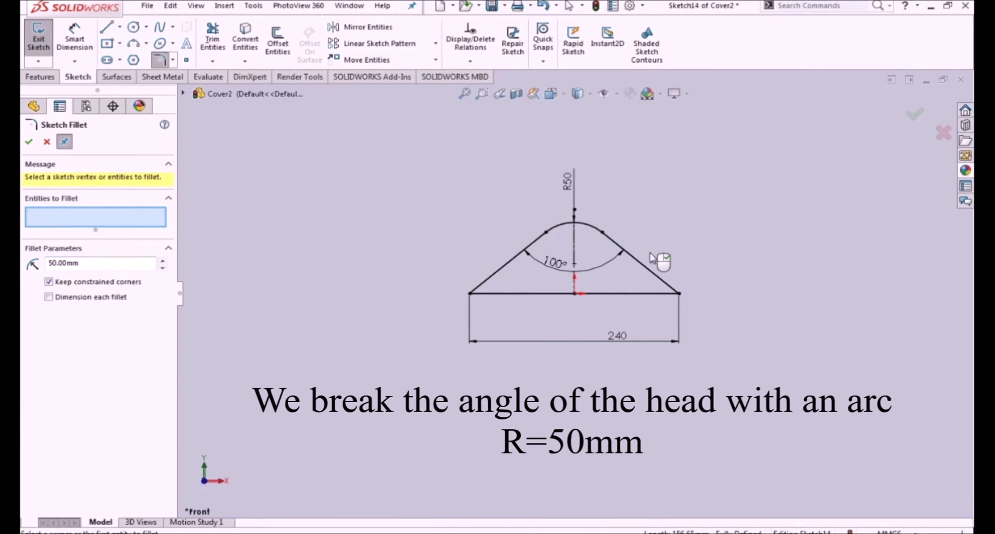
click(914, 114)
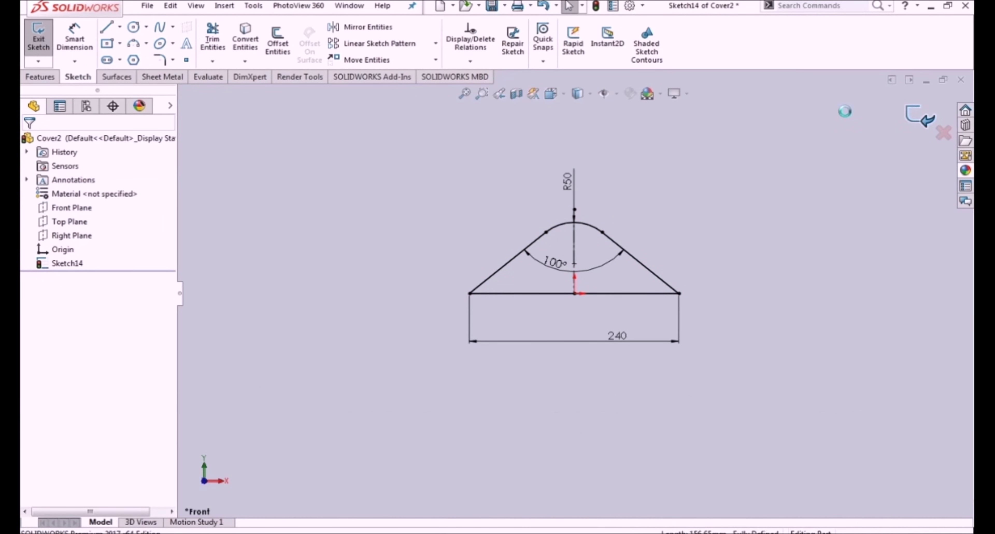
- Extrude the sketch 208 mm Mid Plane and begin a new Front Plane sketch
click(44, 40)
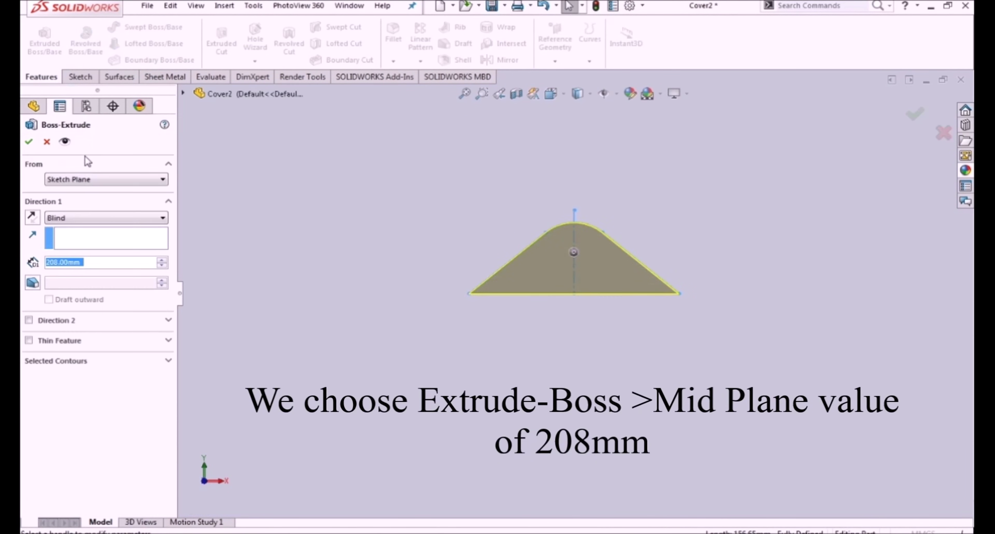
click(90, 217)
click(88, 268)
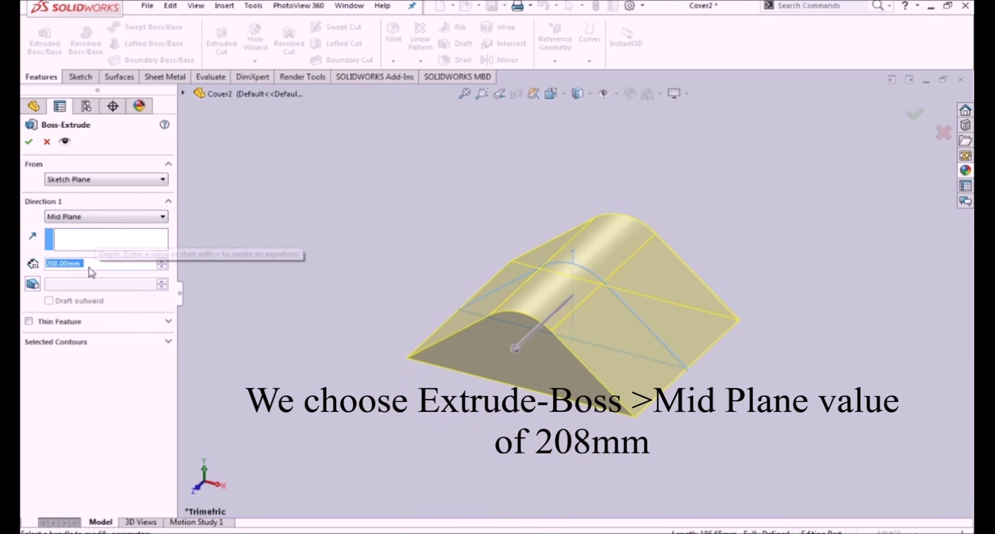
click(29, 142)
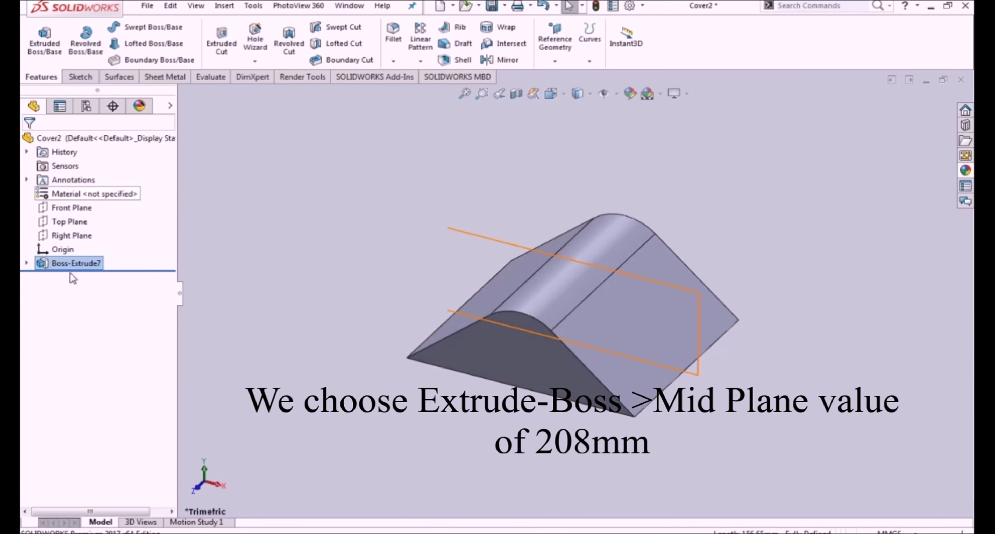
click(69, 211)
click(80, 191)
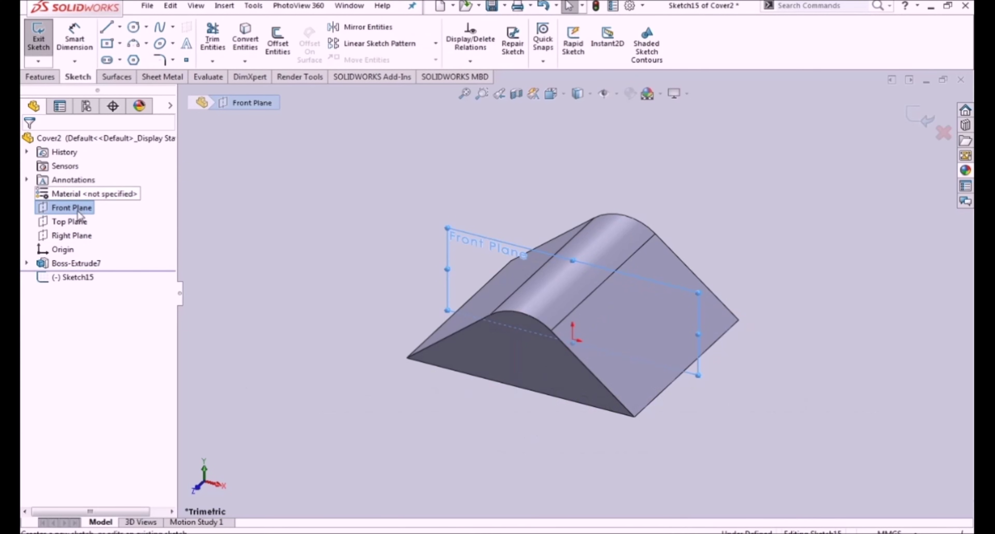
- In Front view, convert the top arc and both slanted edges into sketch lines
click(551, 93)
click(571, 342)
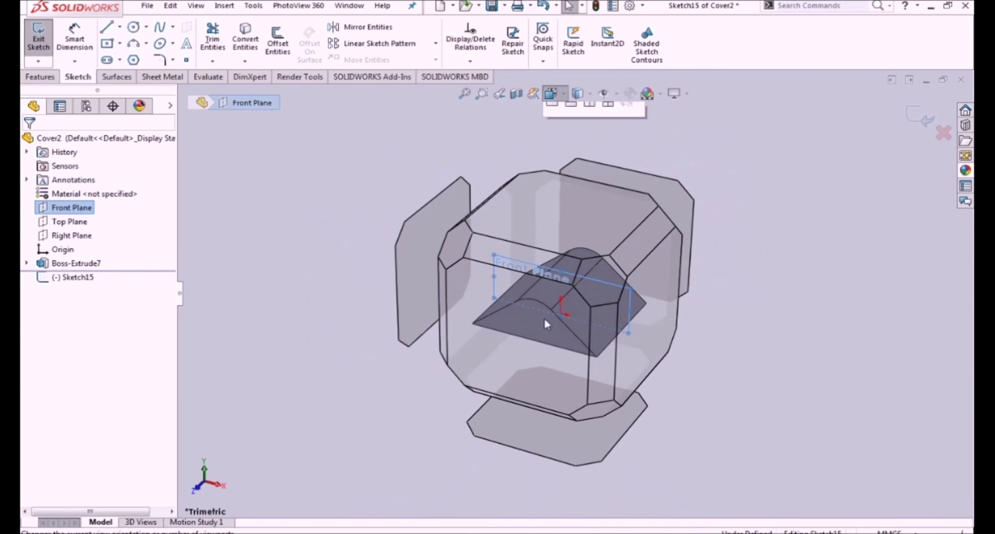
click(245, 38)
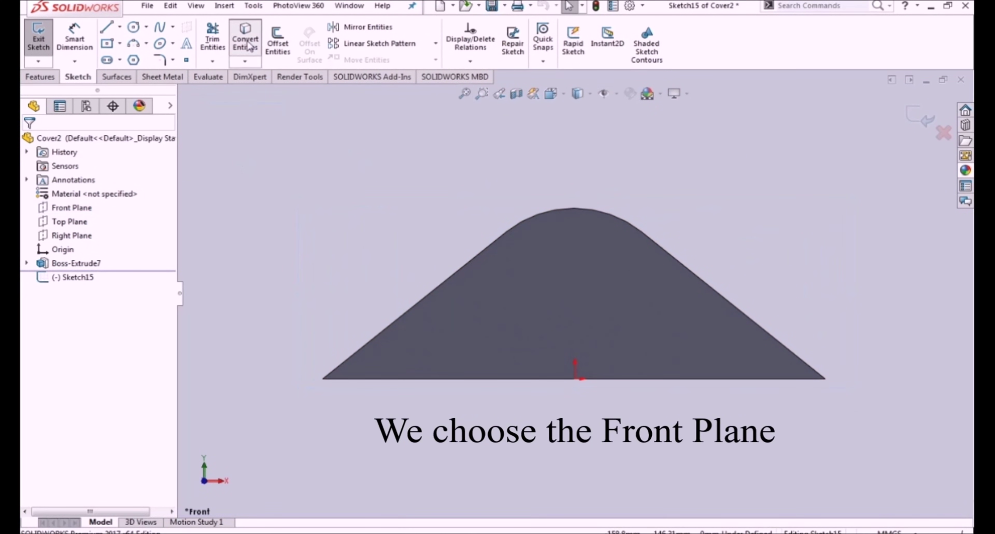
click(618, 214)
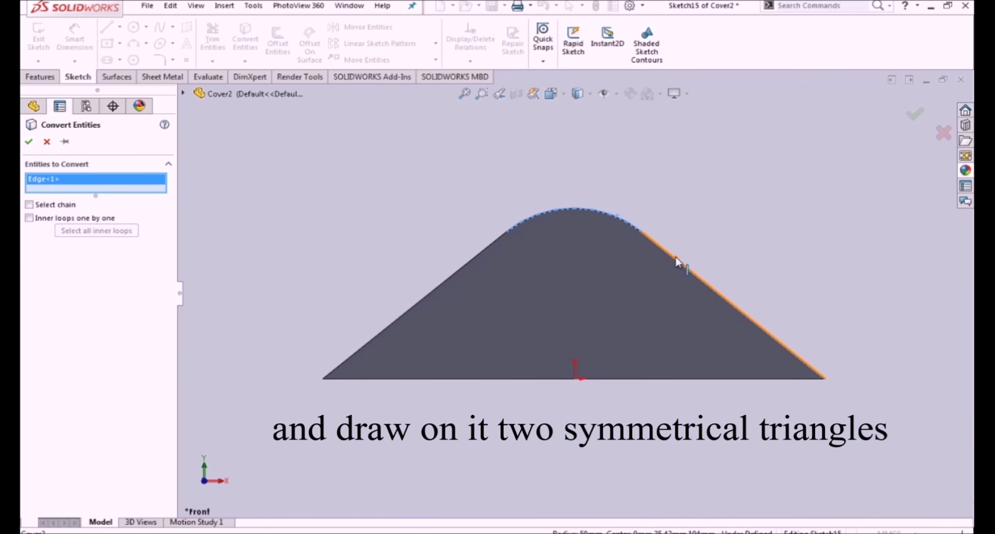
click(676, 256)
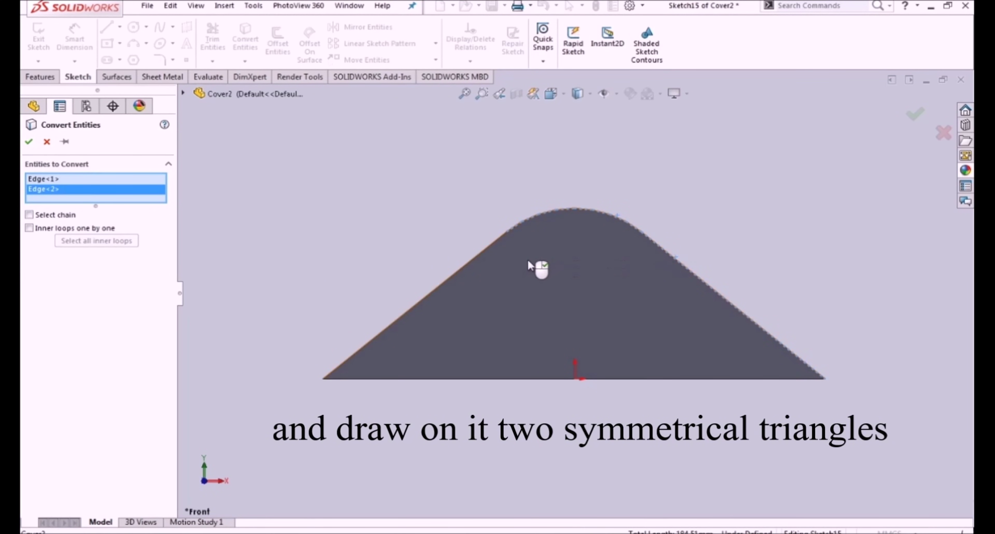
click(480, 251)
click(28, 141)
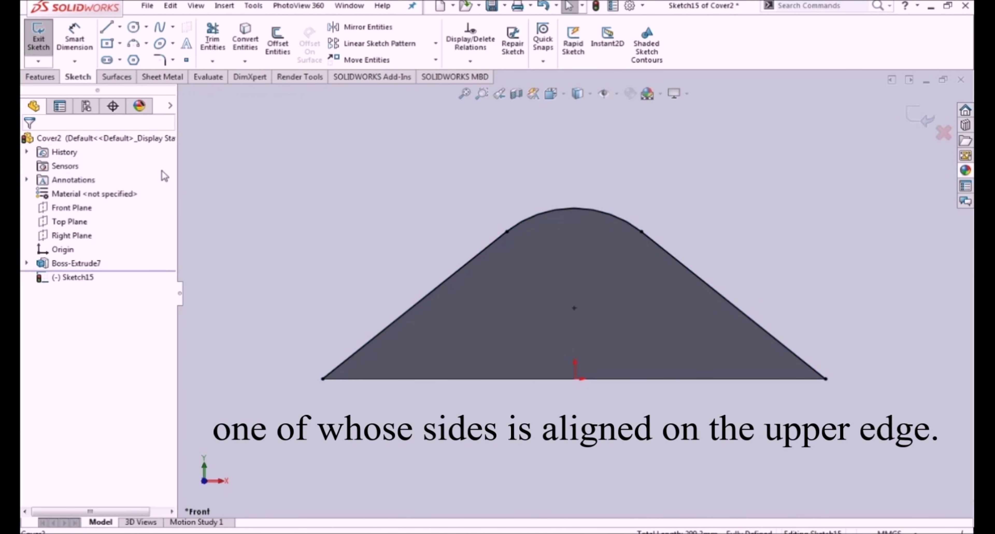
- Draw a vertical line and a slanted line, plus a vertical centerline from the origin
click(107, 28)
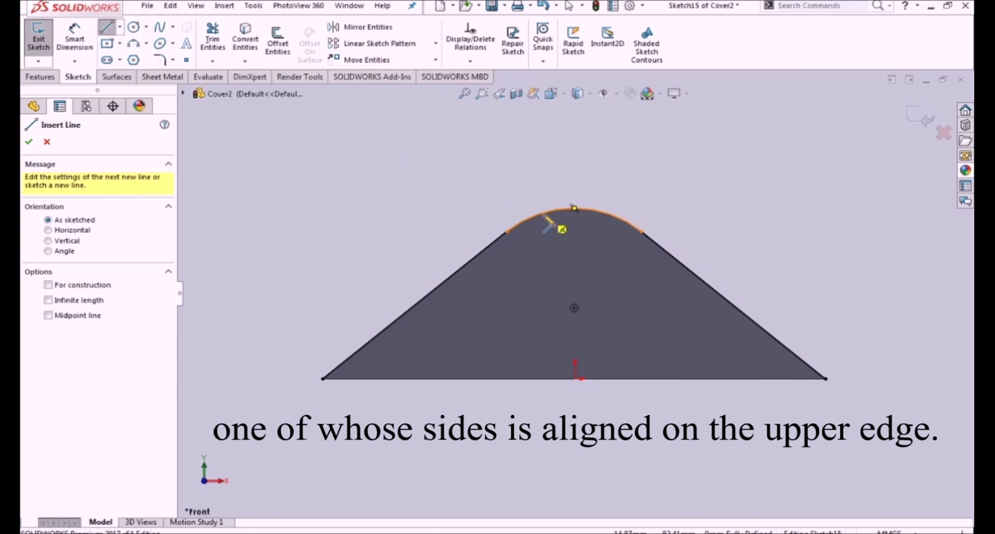
click(543, 212)
click(543, 280)
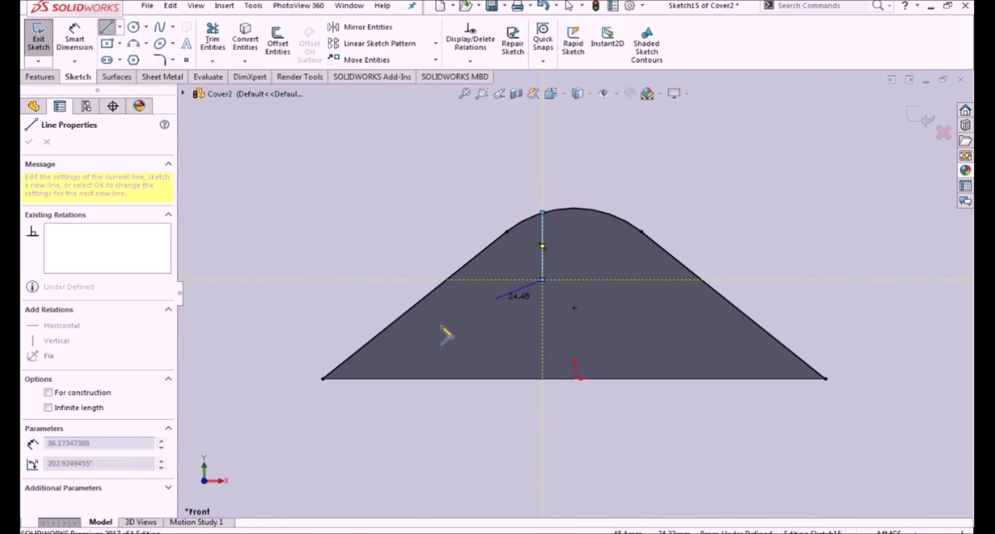
click(323, 379)
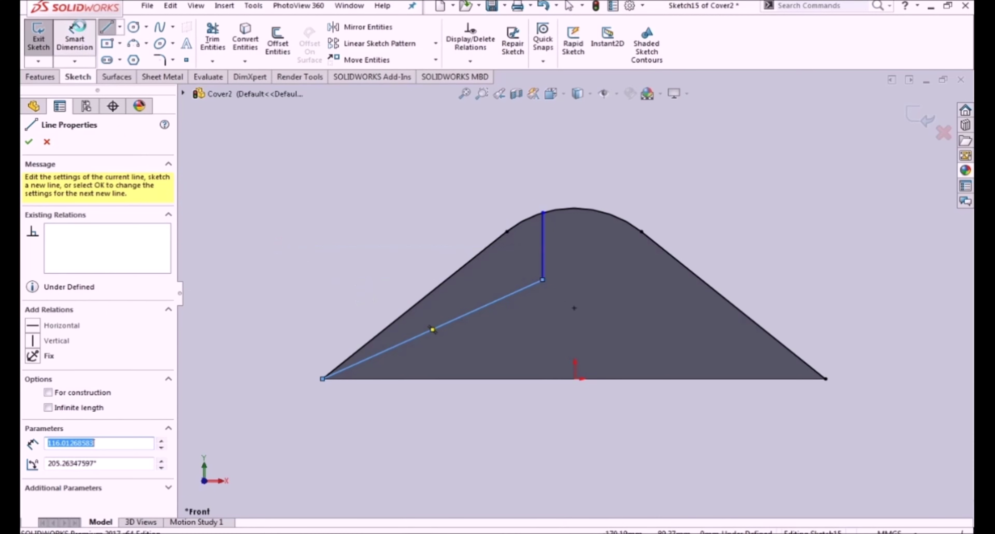
key(Escape)
click(120, 26)
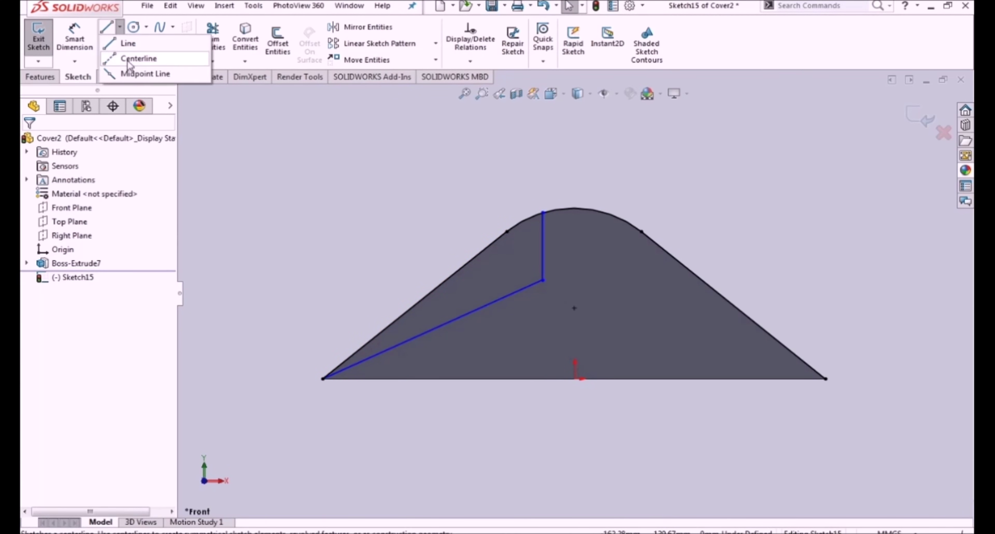
click(137, 57)
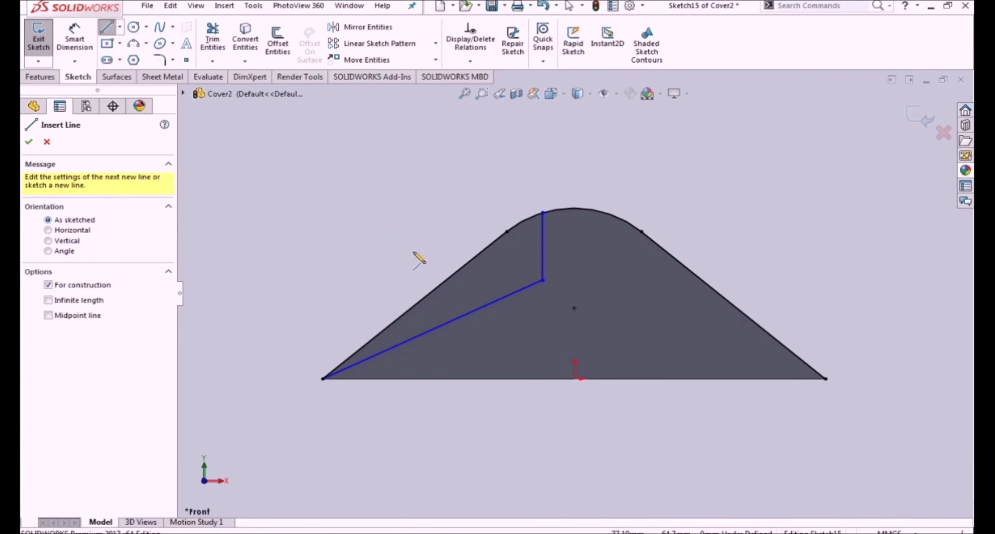
click(575, 380)
click(575, 209)
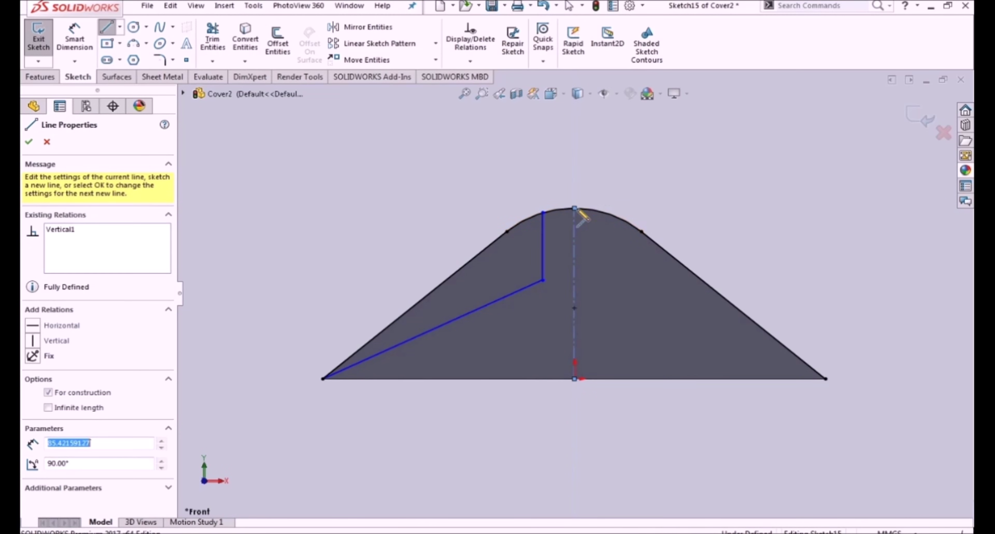
key(Escape)
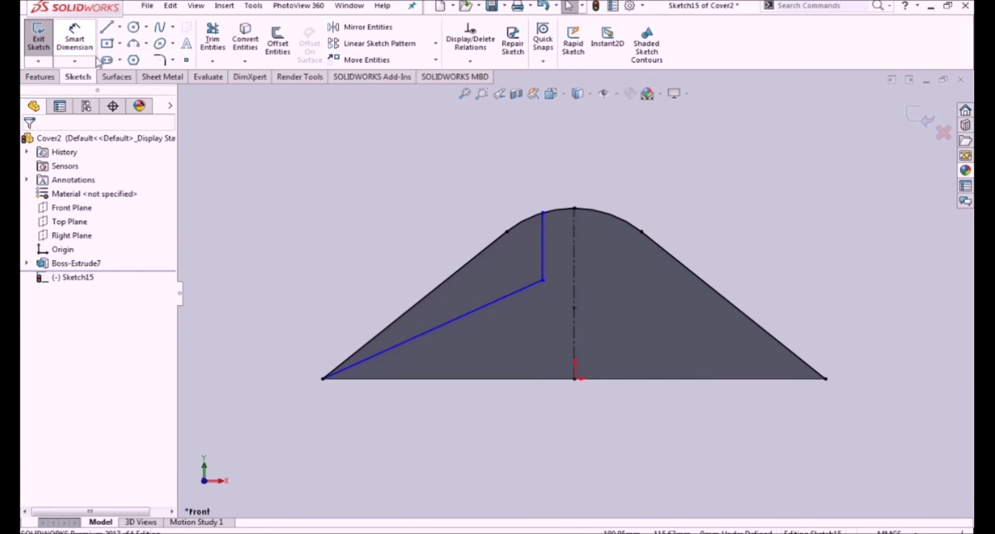
- Mirror the vertical and slanted lines about the centreline
click(330, 28)
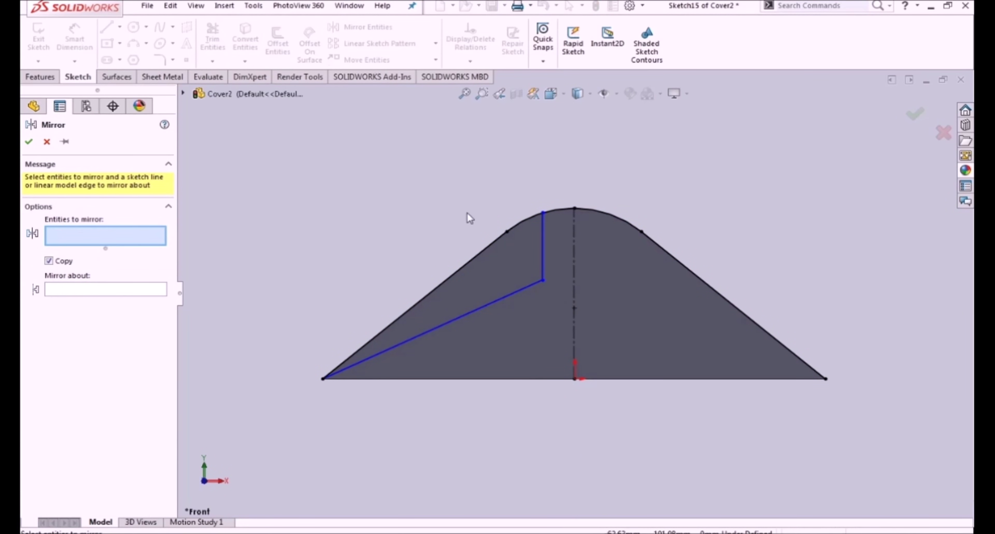
click(542, 263)
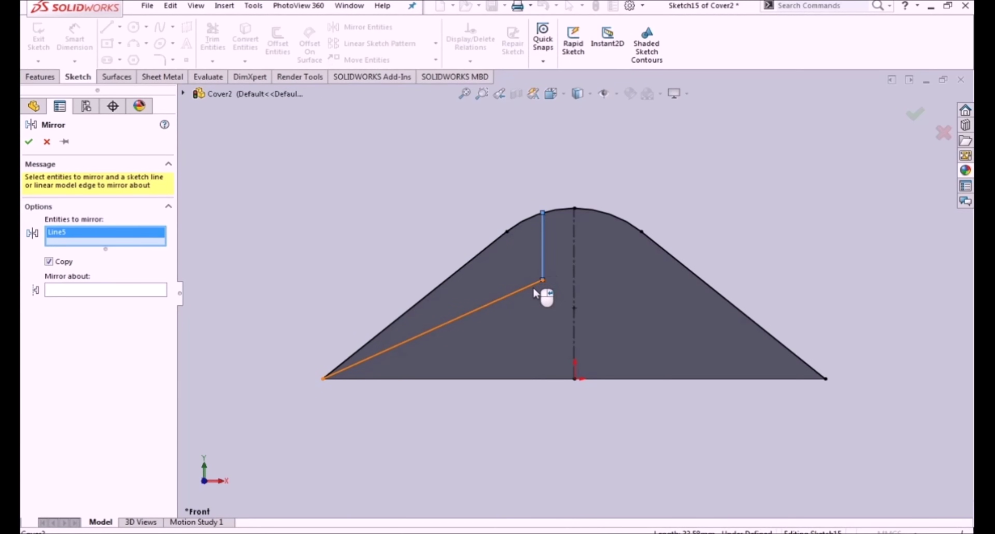
click(485, 305)
click(115, 302)
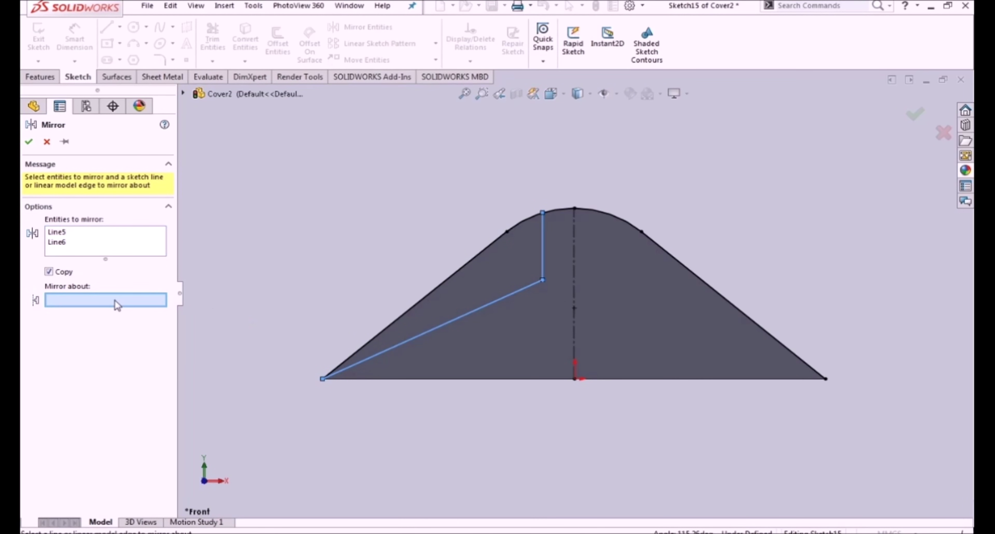
click(573, 327)
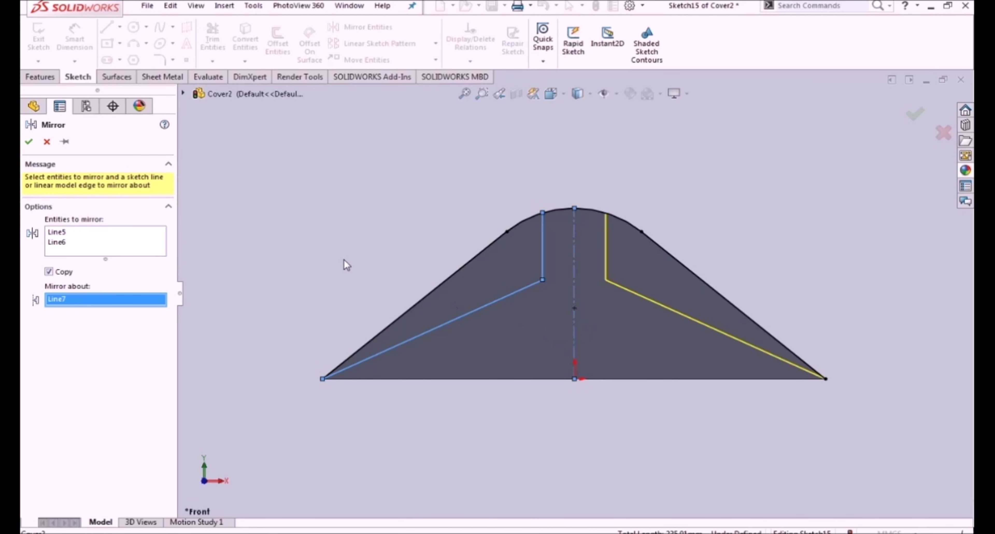
click(29, 142)
- Trim away the top arc segment between the two vertical lines
click(225, 49)
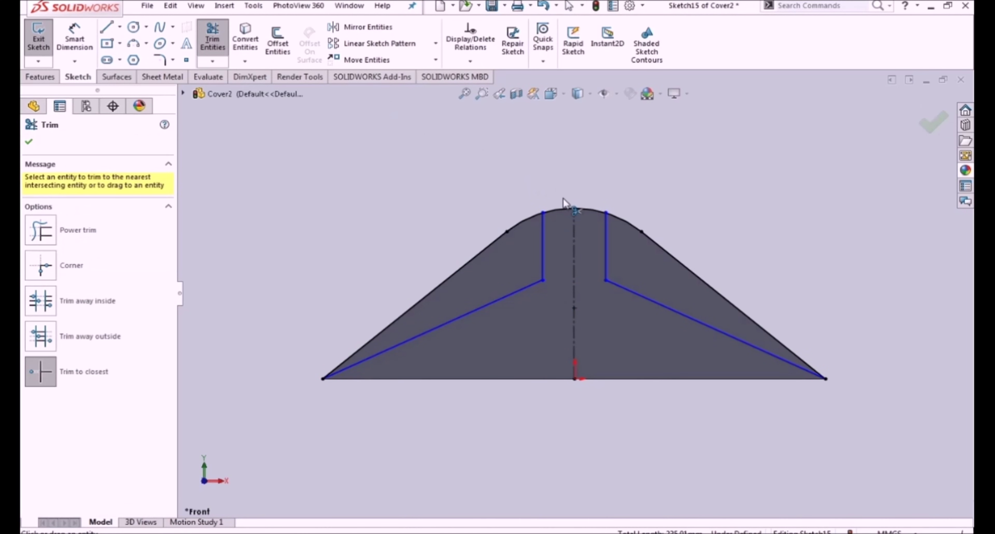
click(563, 211)
click(536, 285)
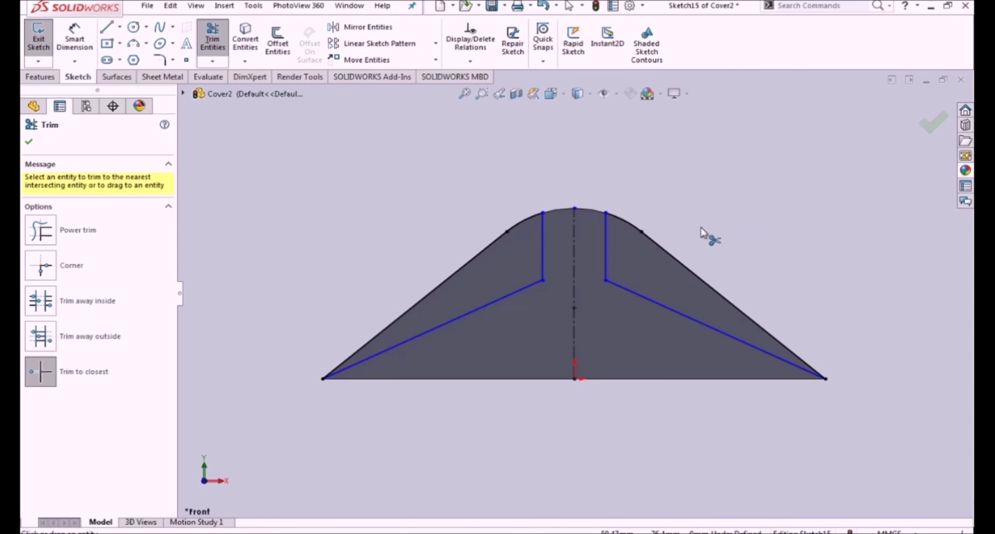
key(Escape)
- Dimension the vertical line height 25 and the gap 25, then exit the sketch
key(d)
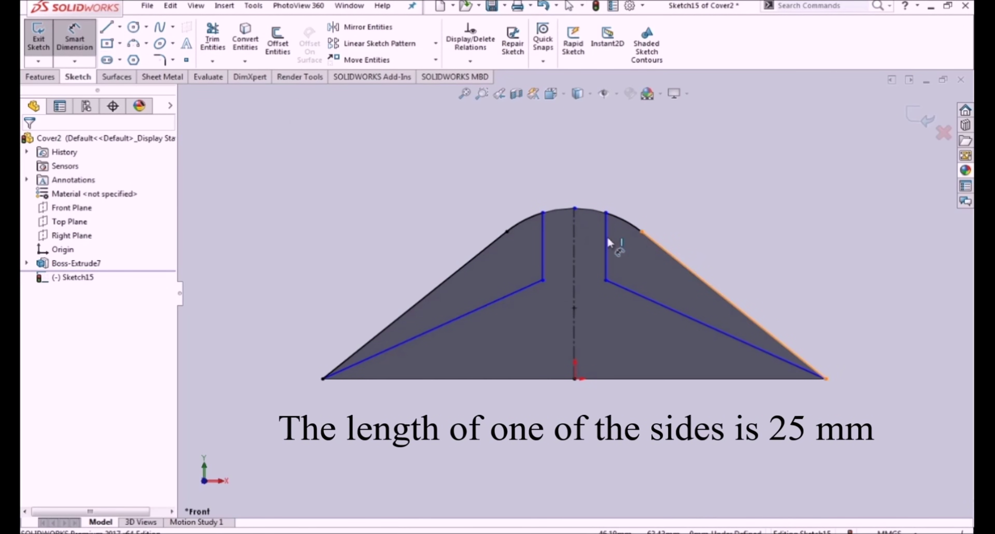
click(604, 244)
click(702, 239)
text(25)
key(Return)
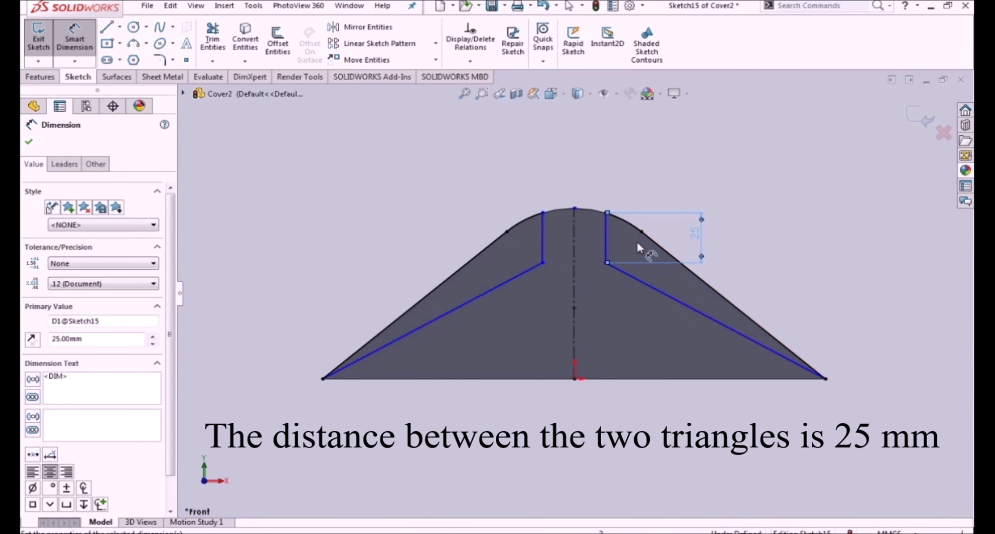
click(542, 238)
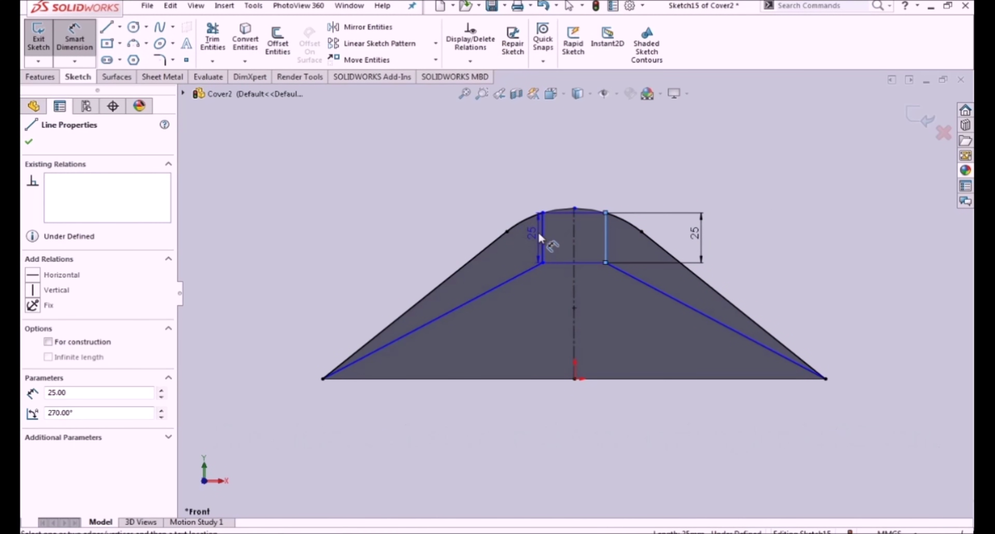
click(606, 240)
click(603, 162)
text(25)
key(Return)
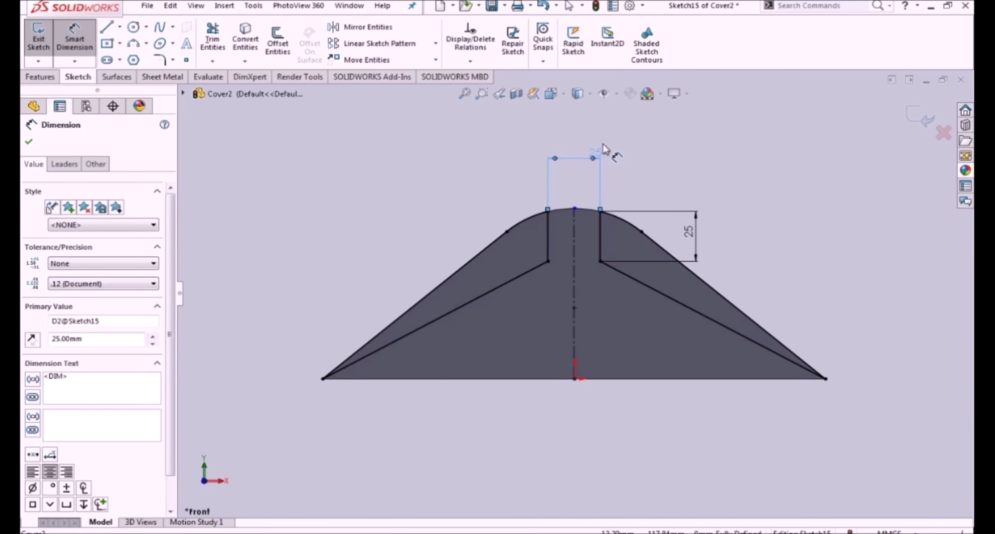
click(920, 119)
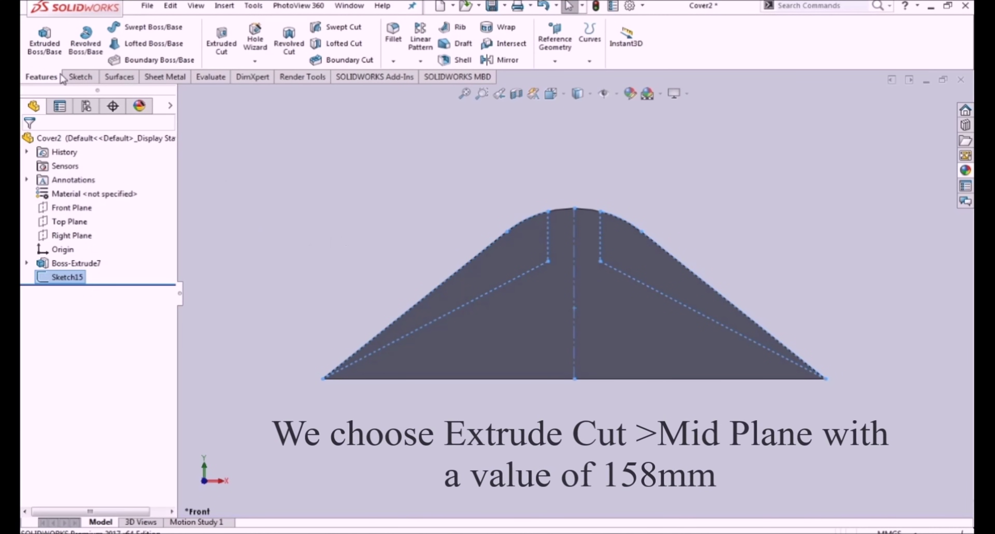
- Cut-extrude the pocket sketch Mid Plane with a 158 mm depth
click(224, 49)
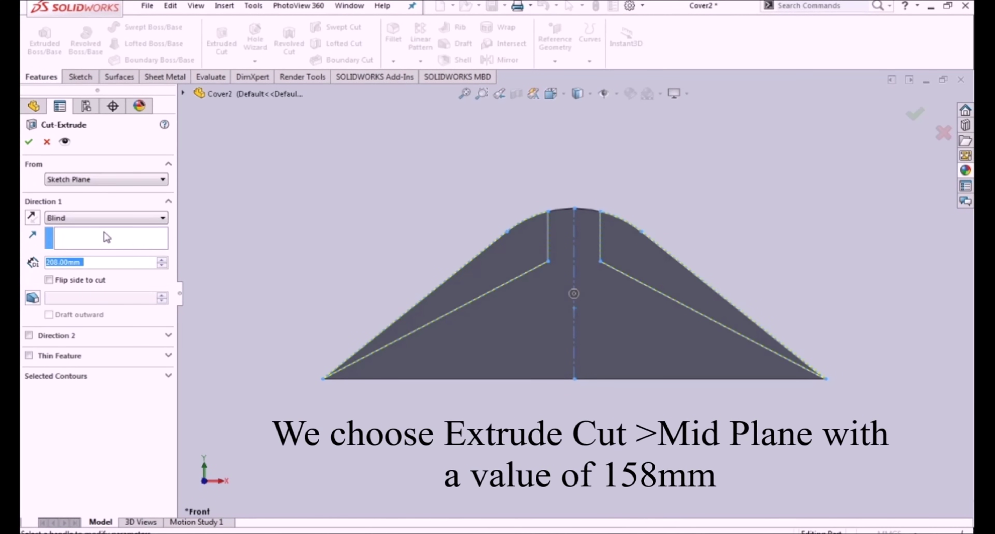
click(104, 218)
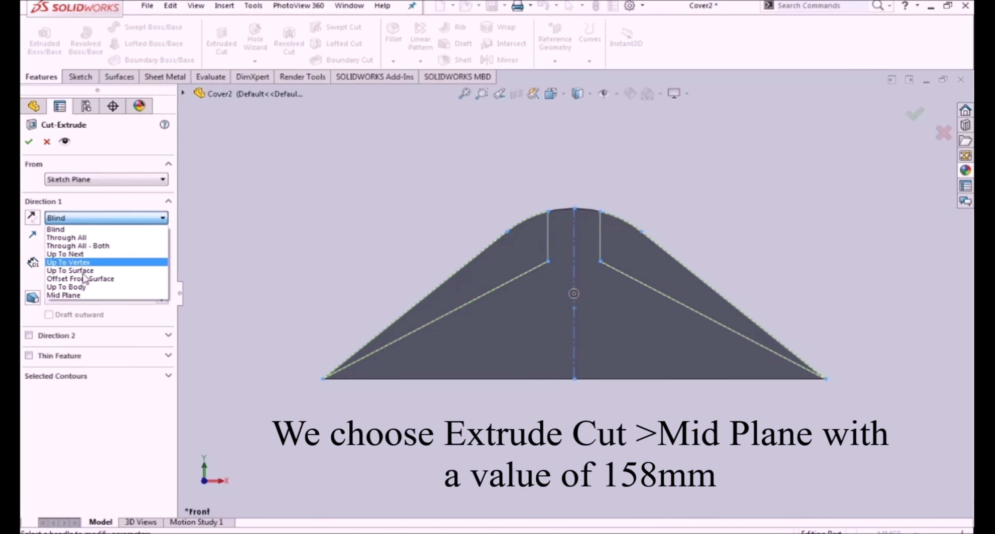
click(83, 292)
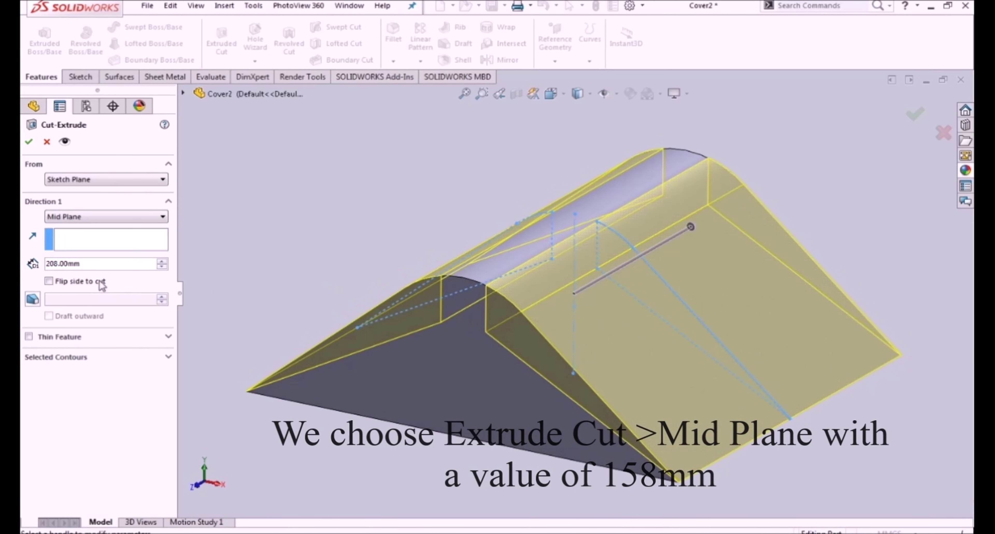
click(93, 264)
text(158)
key(Return)
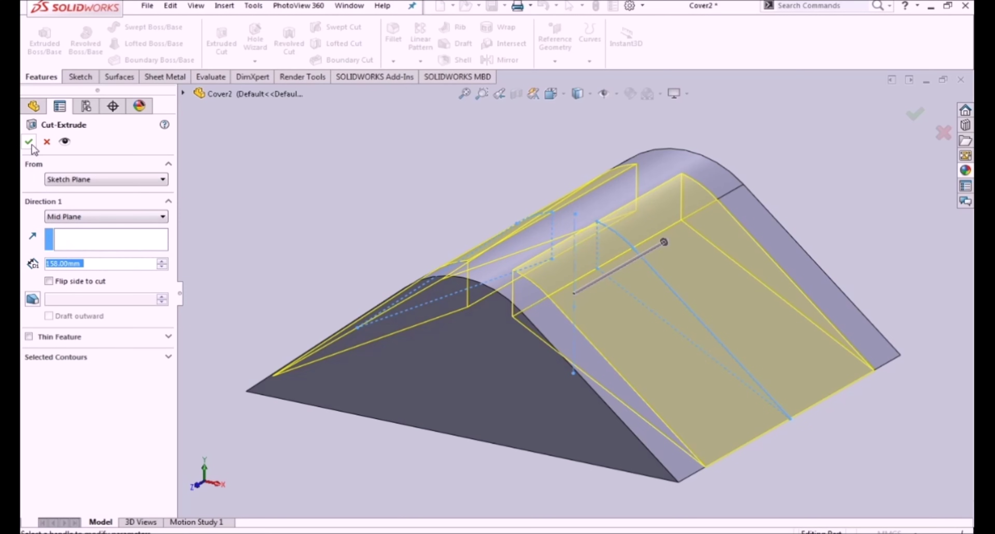
click(28, 142)
- Save the part and select a vertical inner pocket edge
mouse_move(382, 200)
middle_down()
mouse_move(333, 145)
mouse_move(351, 178)
mouse_move(318, 268)
middle_up()
click(493, 6)
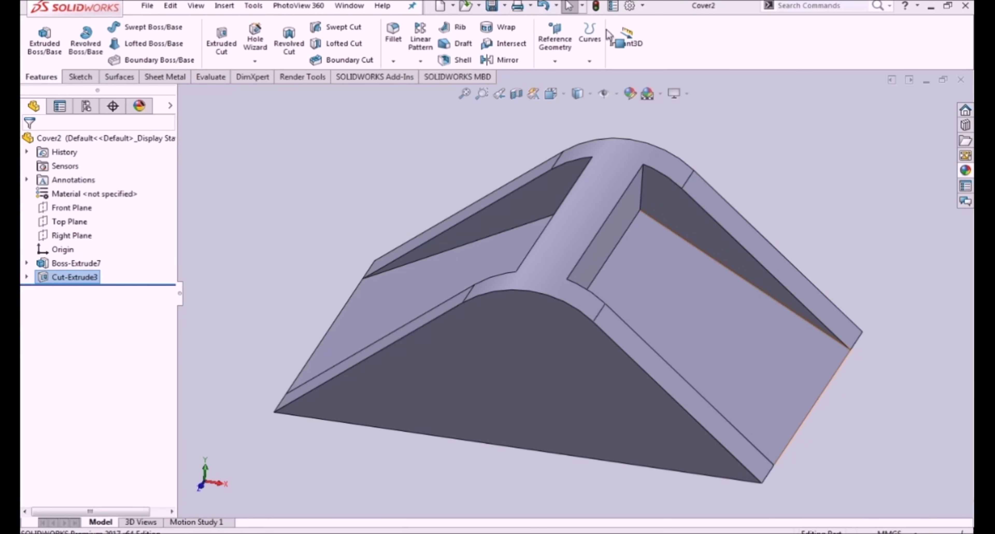
click(642, 199)
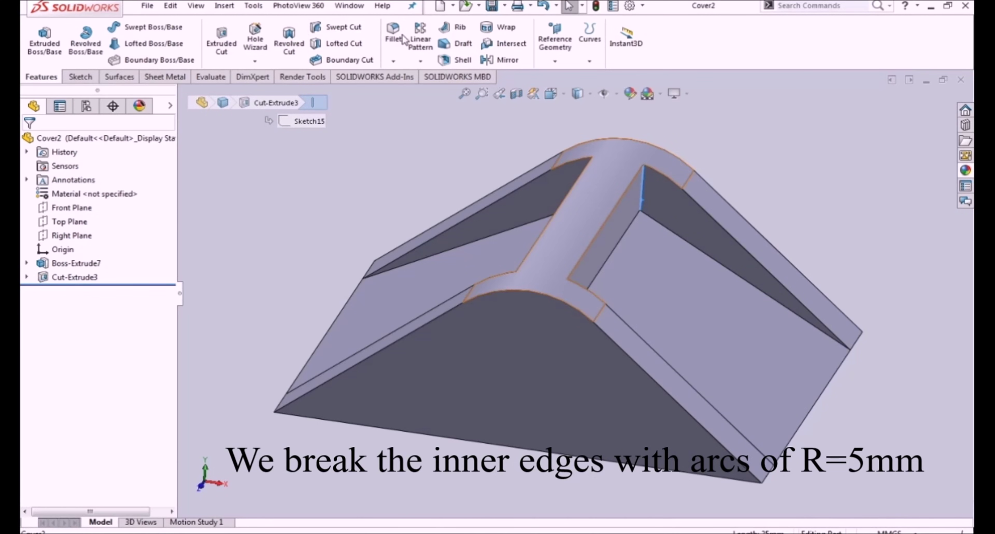
- Start a 5 mm fillet on the selected edge and add four more inner pocket edges
click(394, 37)
click(623, 232)
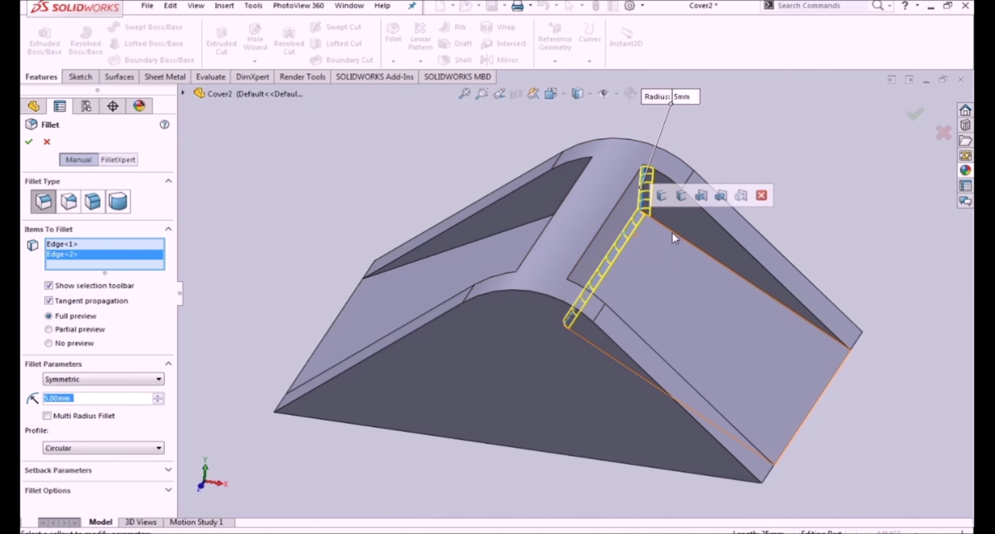
click(672, 233)
middle_drag(678, 258, 533, 349)
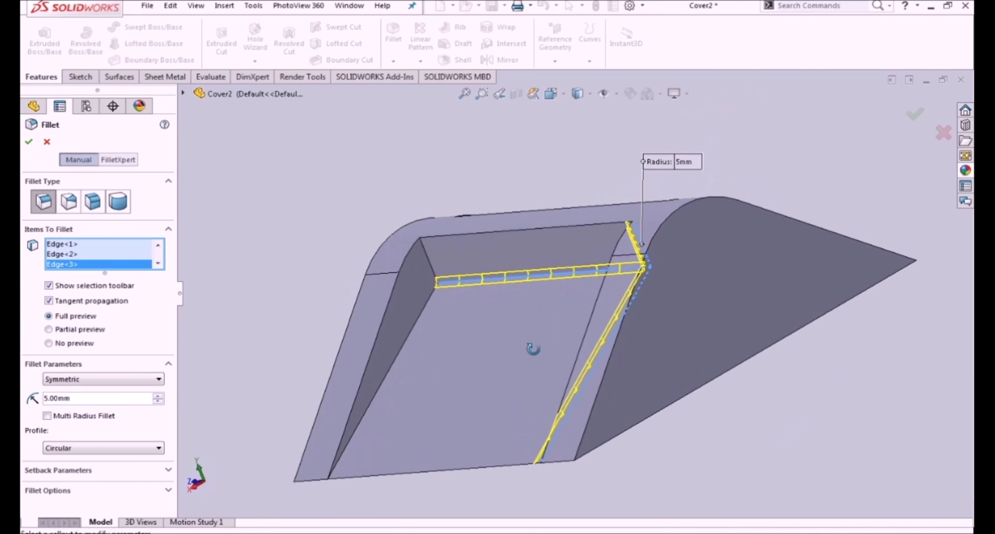
click(427, 260)
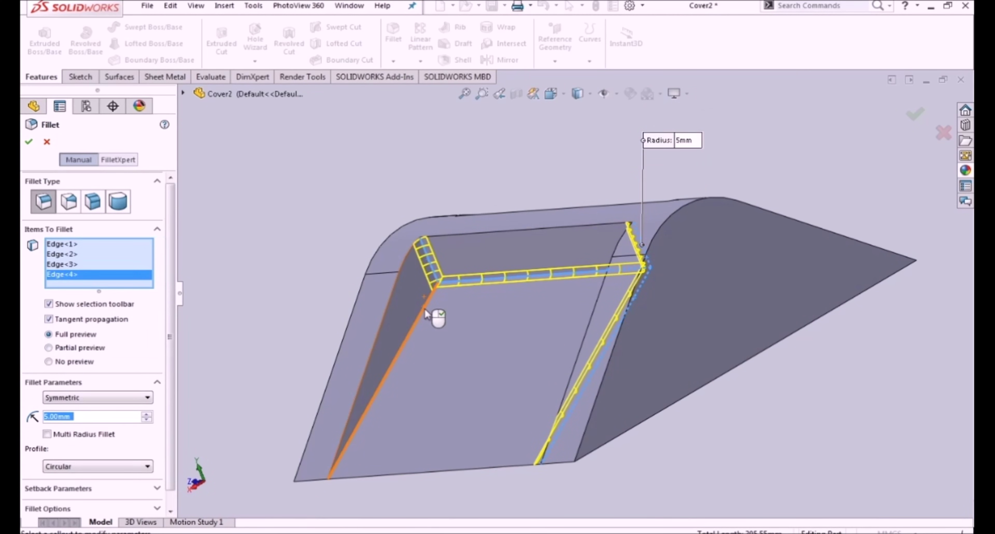
click(425, 310)
mouse_move(424, 310)
middle_down()
mouse_move(490, 241)
mouse_move(500, 172)
middle_up()
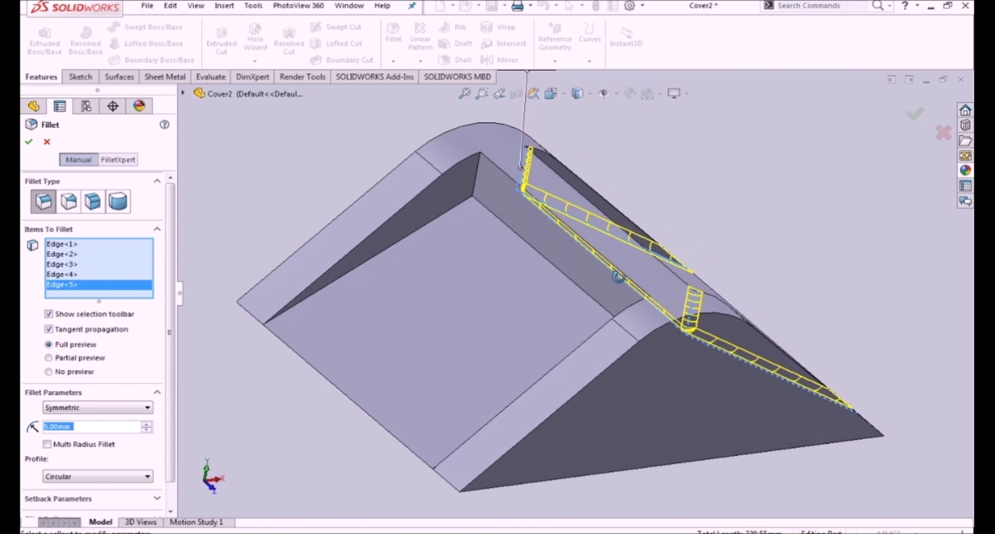
- Add the remaining five inner pocket edges and confirm Fillet6
click(478, 163)
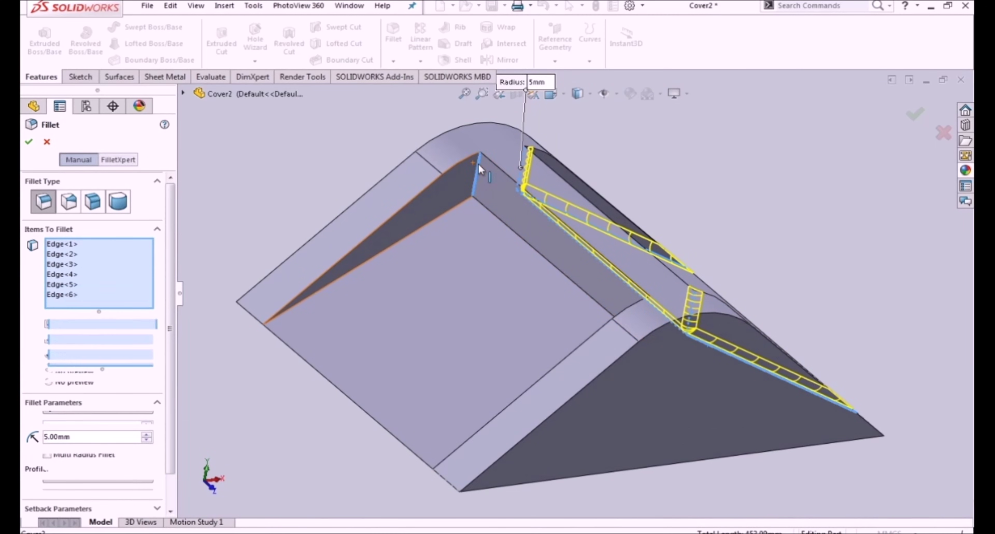
click(452, 205)
click(504, 221)
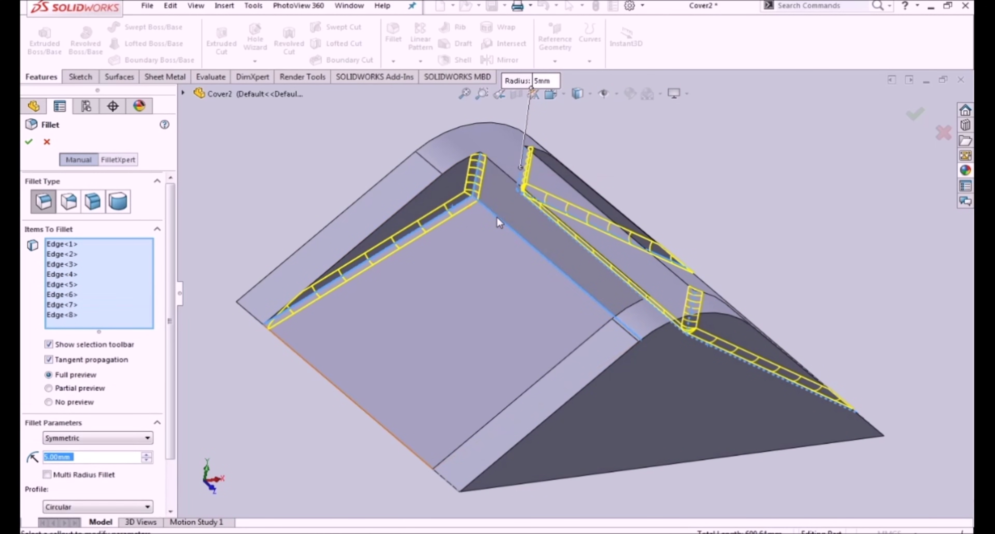
mouse_move(516, 244)
middle_down()
mouse_move(548, 215)
mouse_move(604, 282)
mouse_move(756, 341)
middle_up()
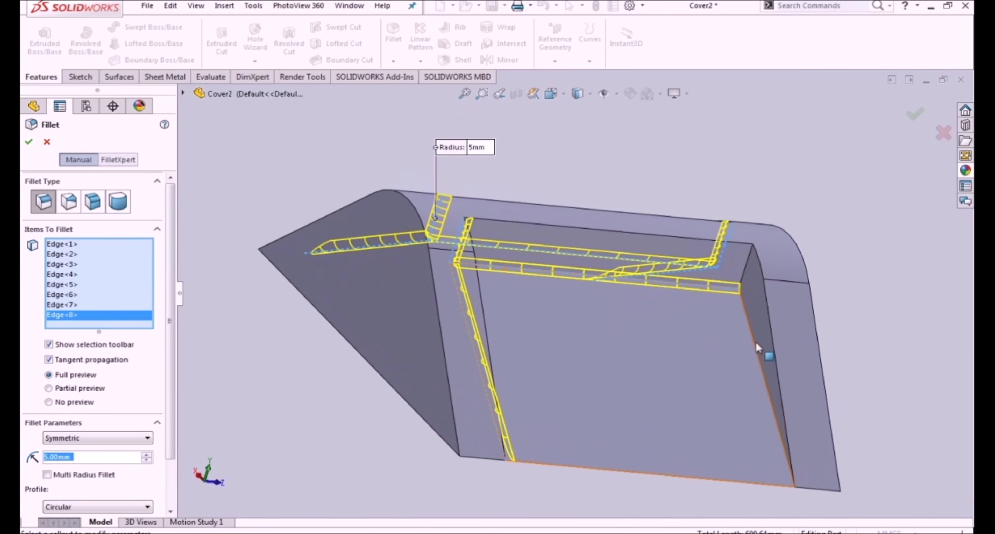
click(749, 263)
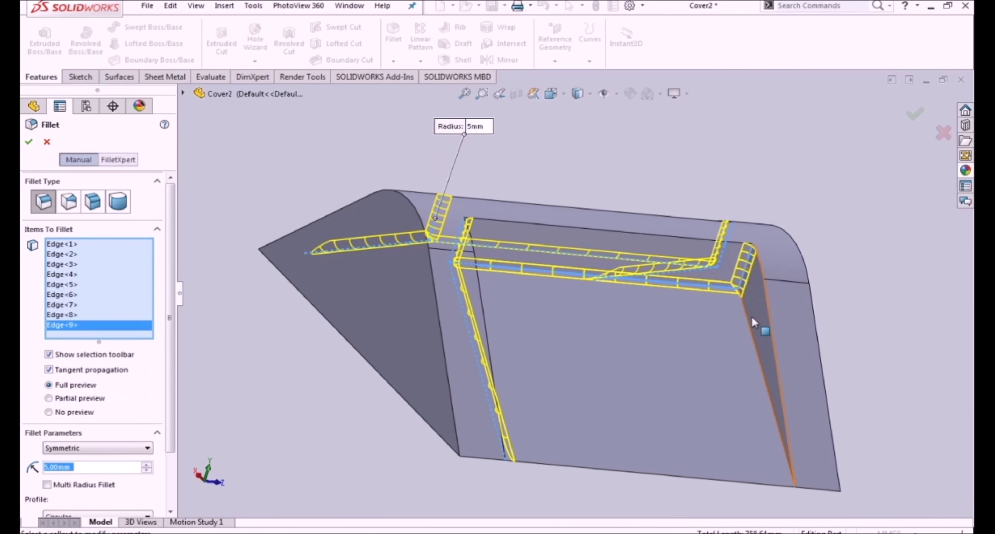
click(750, 323)
mouse_move(691, 322)
middle_down()
mouse_move(579, 296)
mouse_move(562, 326)
mouse_move(467, 388)
mouse_move(524, 420)
middle_up()
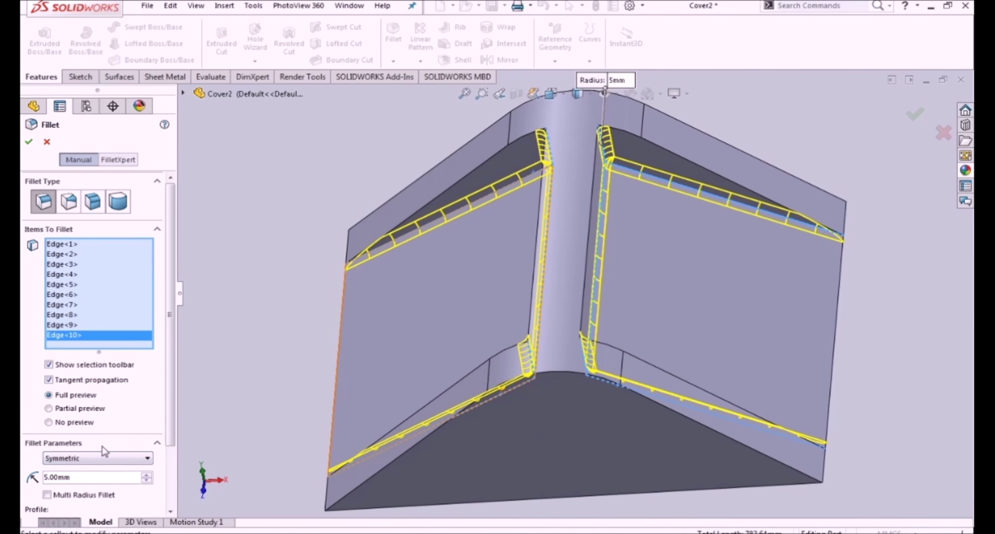
click(914, 113)
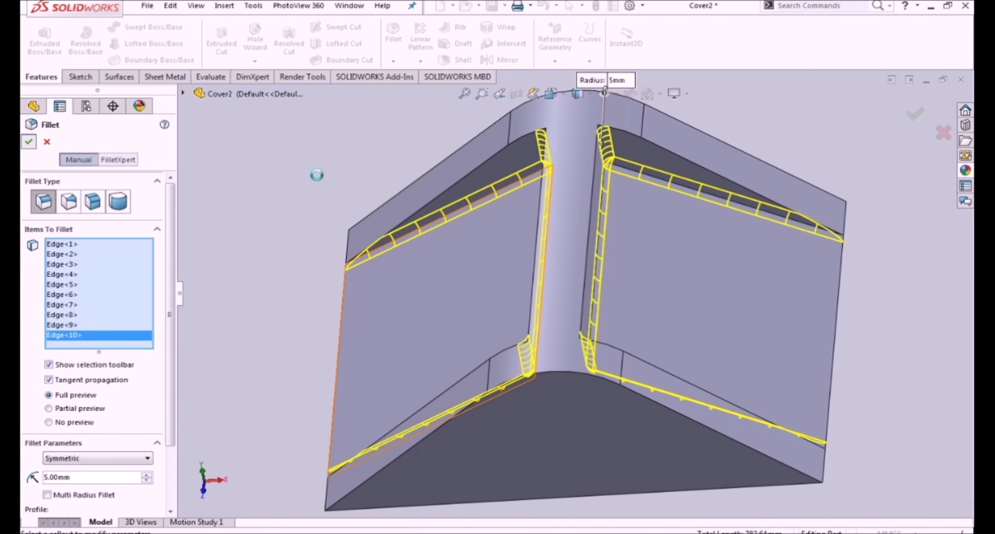
mouse_move(327, 175)
middle_down()
mouse_move(382, 160)
mouse_move(365, 116)
mouse_move(348, 163)
middle_up()
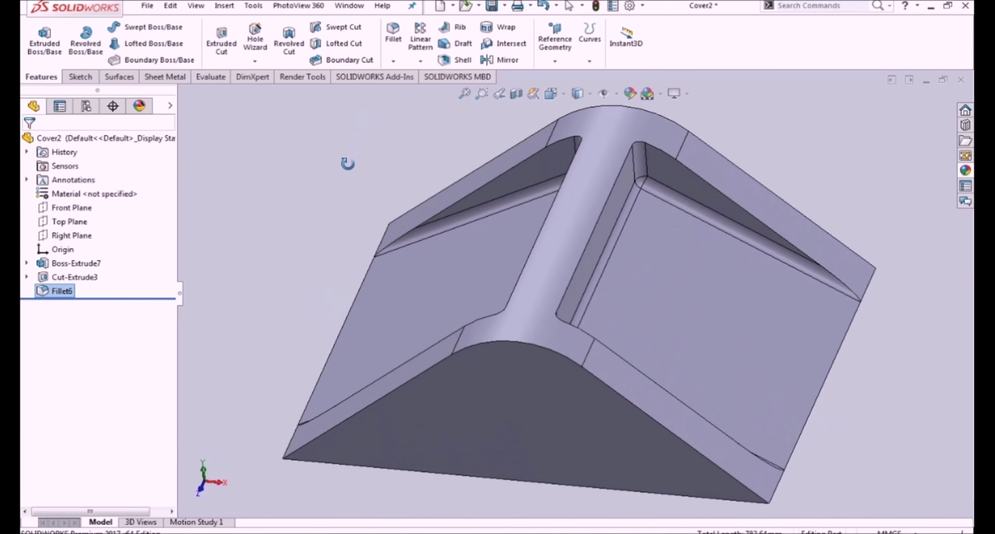
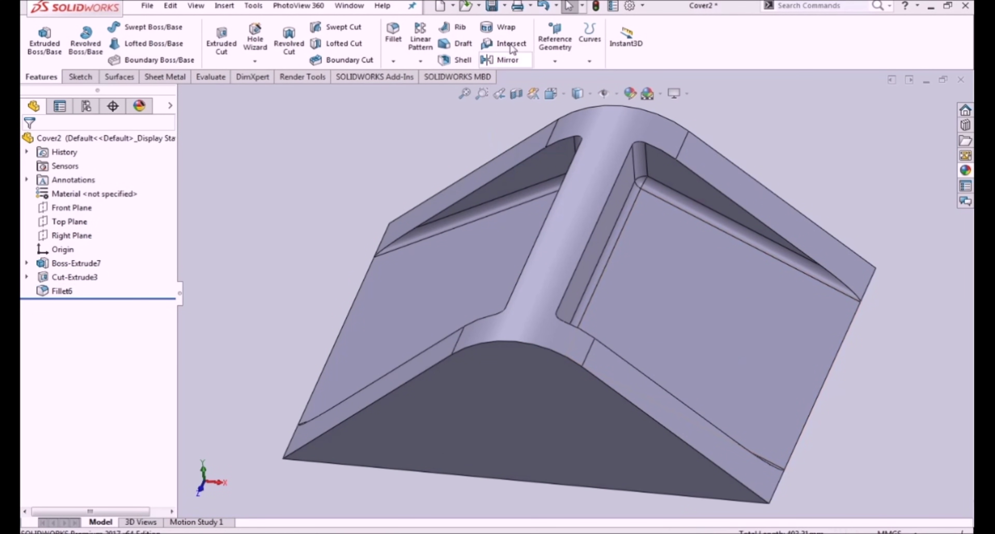
- Start a fillet with tangent propagation off and pick the inner edges beside the rib
click(393, 33)
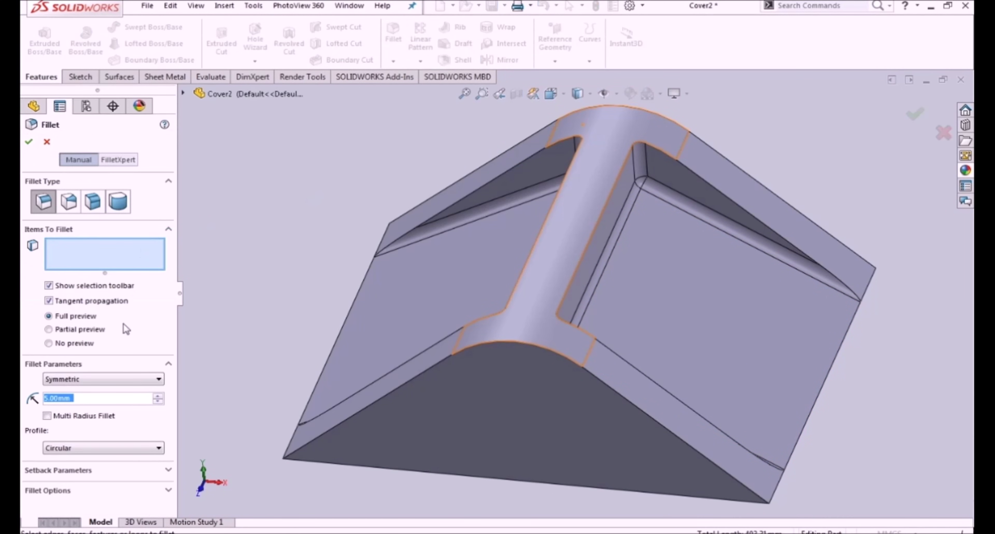
click(48, 302)
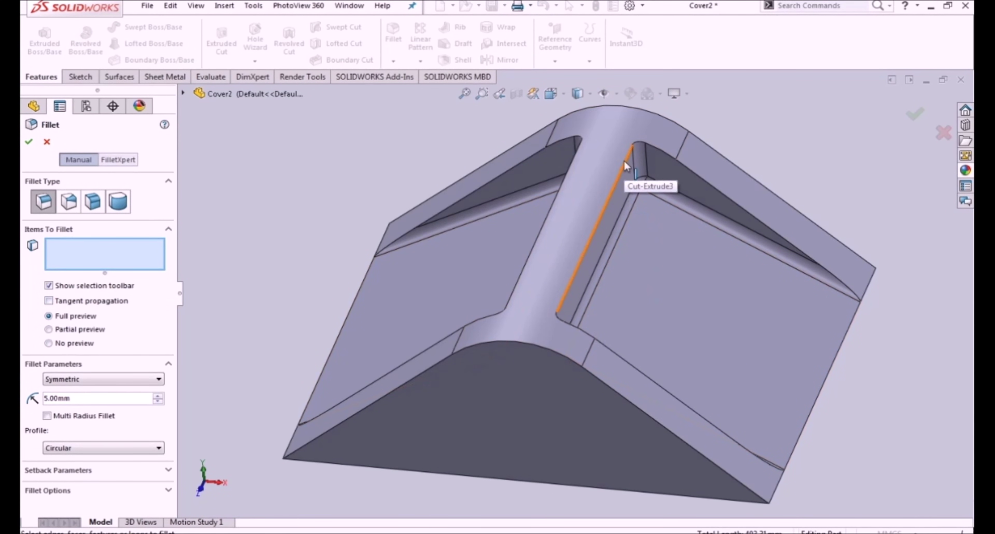
click(630, 155)
click(637, 147)
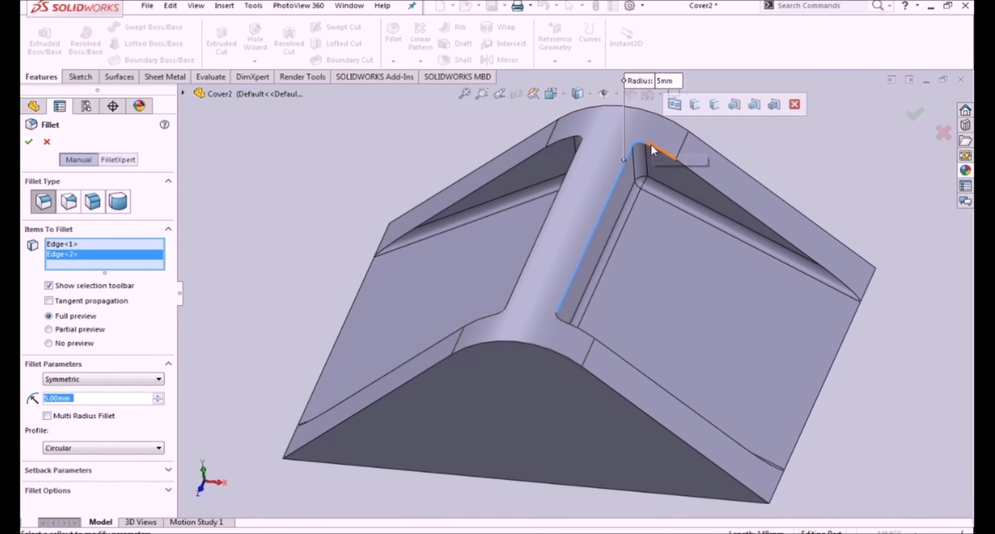
click(668, 151)
click(693, 174)
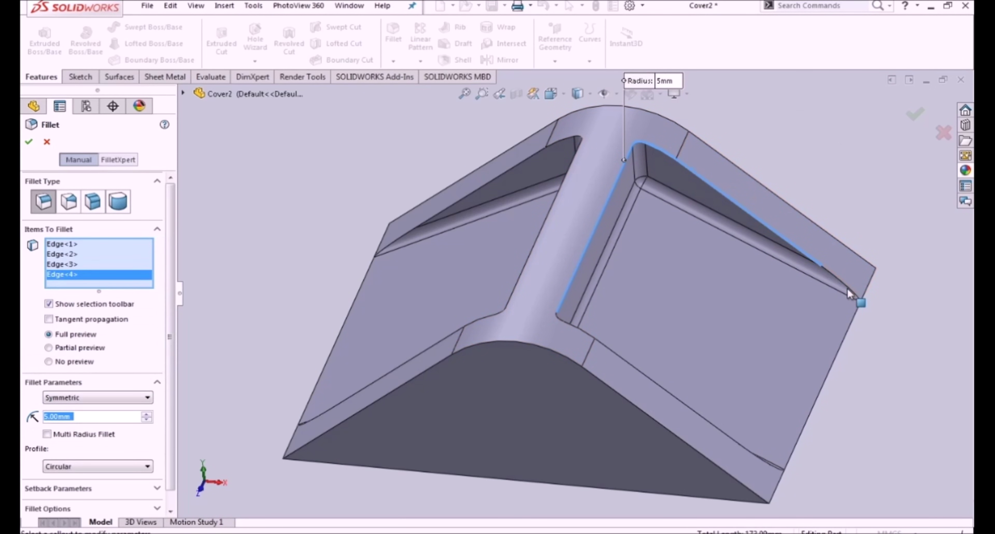
click(851, 293)
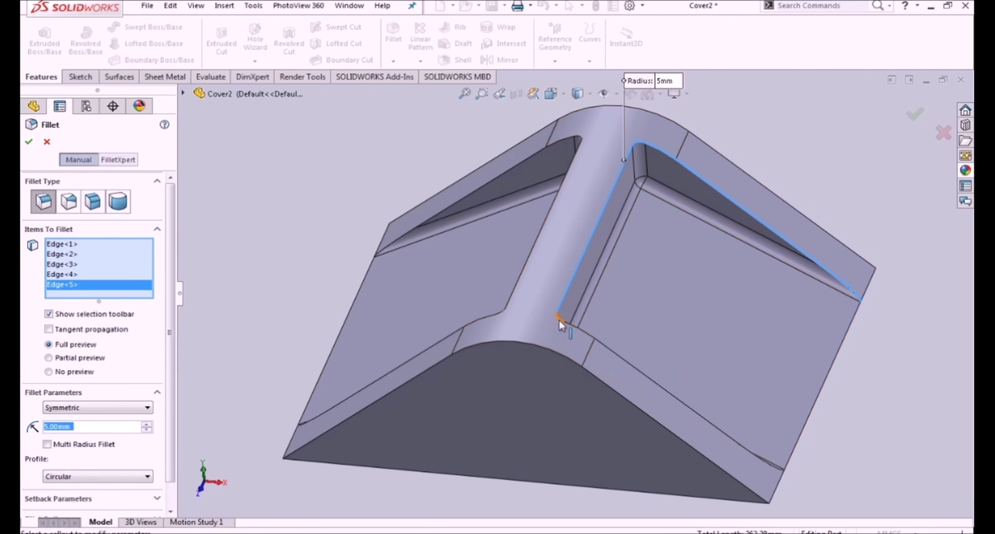
scroll(576, 336, down, 5)
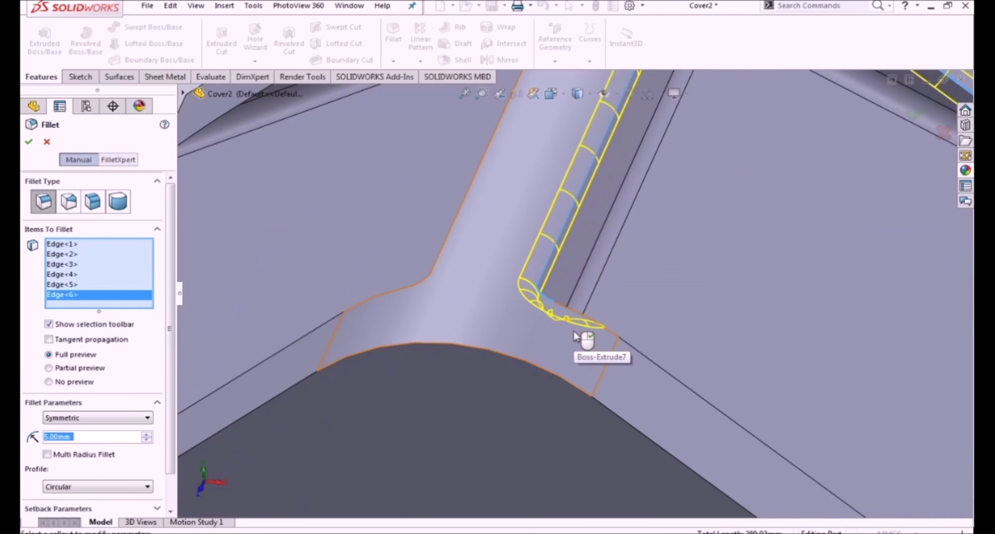
click(564, 305)
click(646, 358)
- Add the lower-right, curved corner and lower-face inner edges to the fillet selection
key(f)
scroll(738, 420, down, 5)
scroll(768, 427, down, 3)
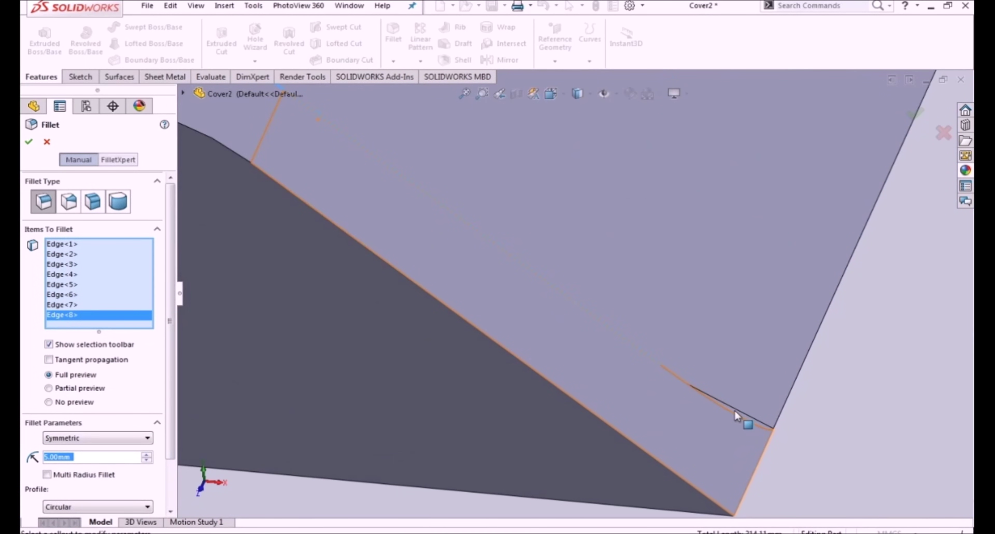
click(735, 412)
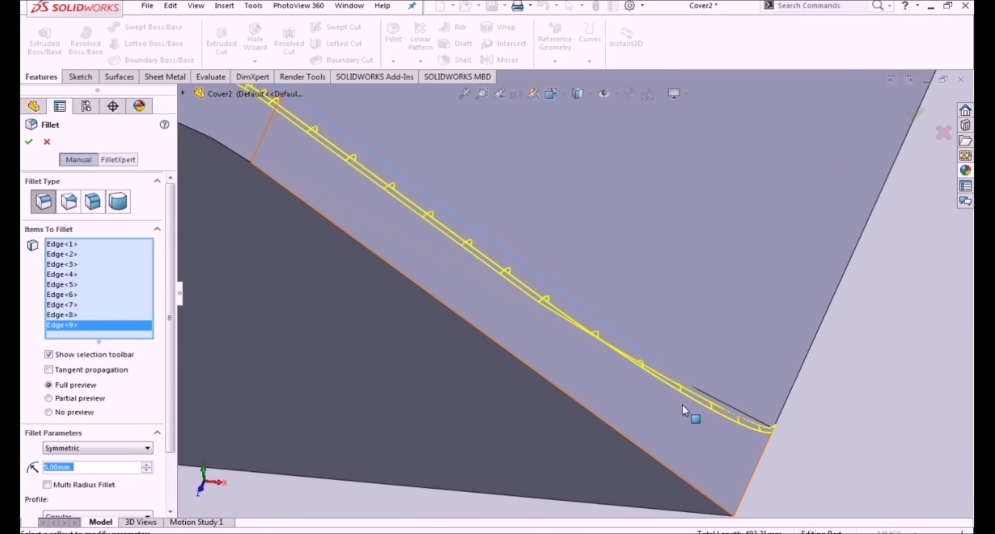
key(f)
mouse_move(357, 318)
middle_down()
mouse_move(433, 205)
mouse_move(526, 253)
mouse_move(520, 314)
mouse_move(488, 223)
middle_up()
scroll(486, 219, down, 5)
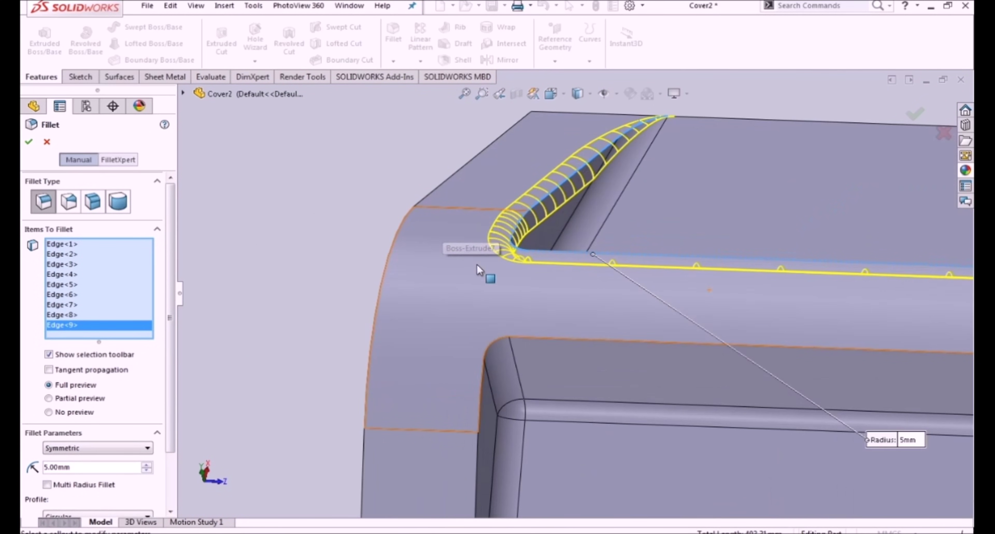
click(495, 344)
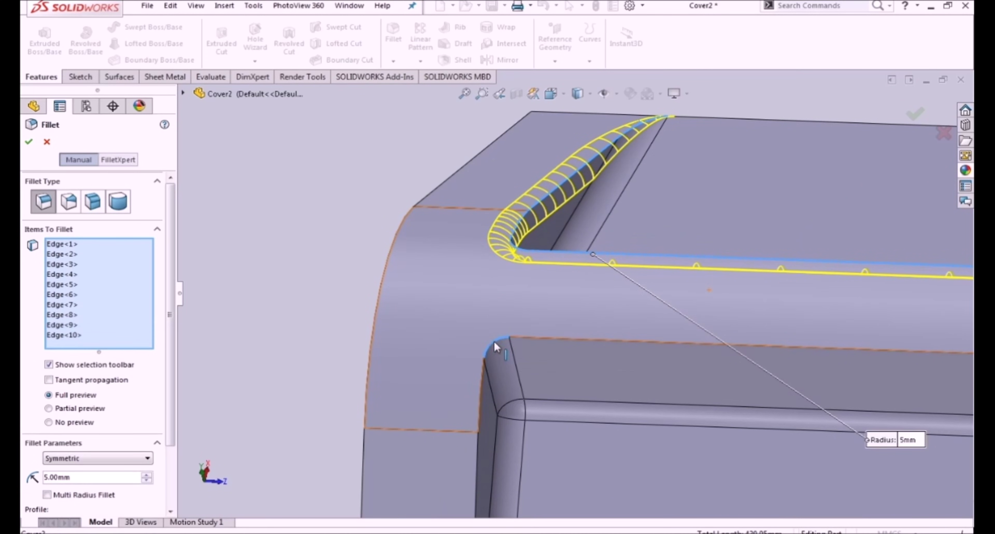
click(480, 381)
click(674, 344)
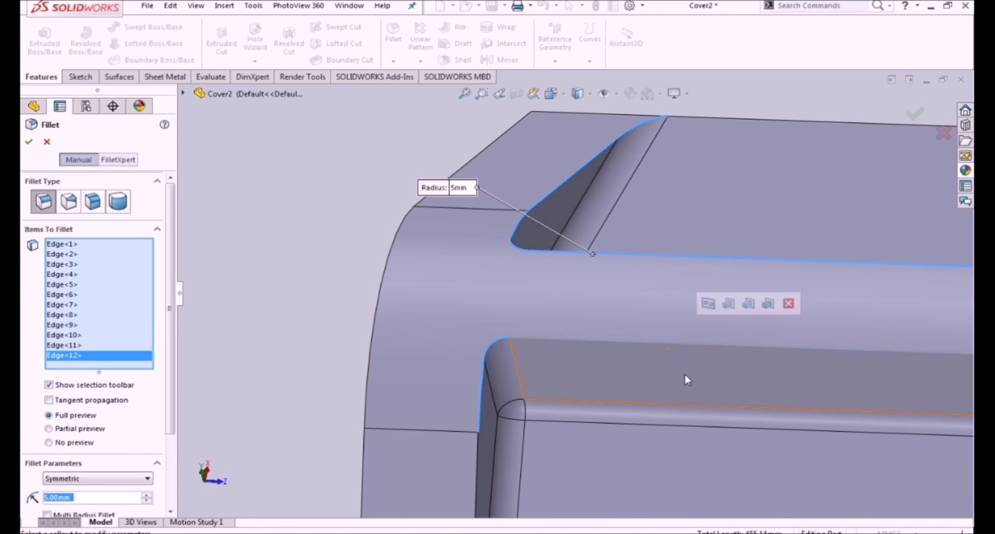
scroll(881, 365, up, 3)
scroll(748, 327, down, 3)
scroll(768, 296, down, 3)
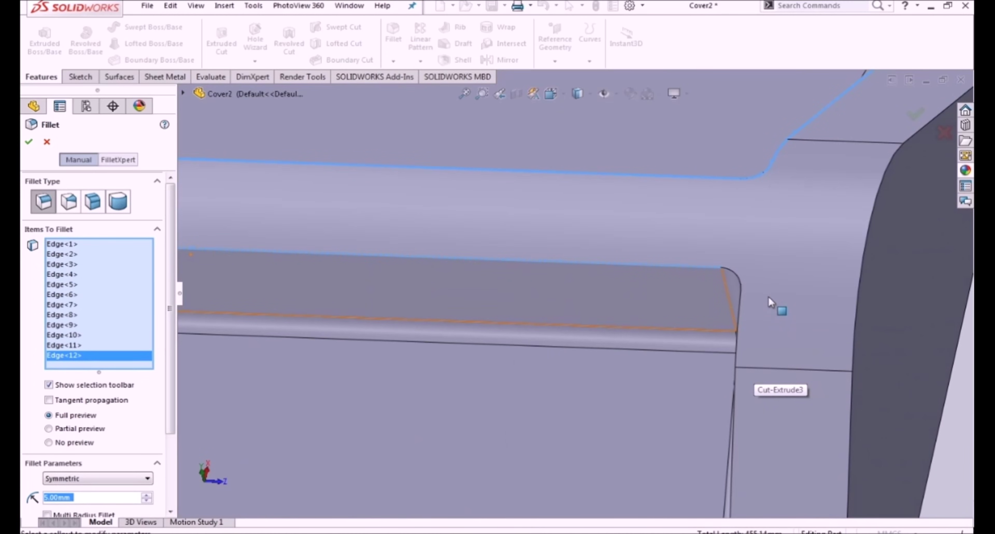
click(737, 275)
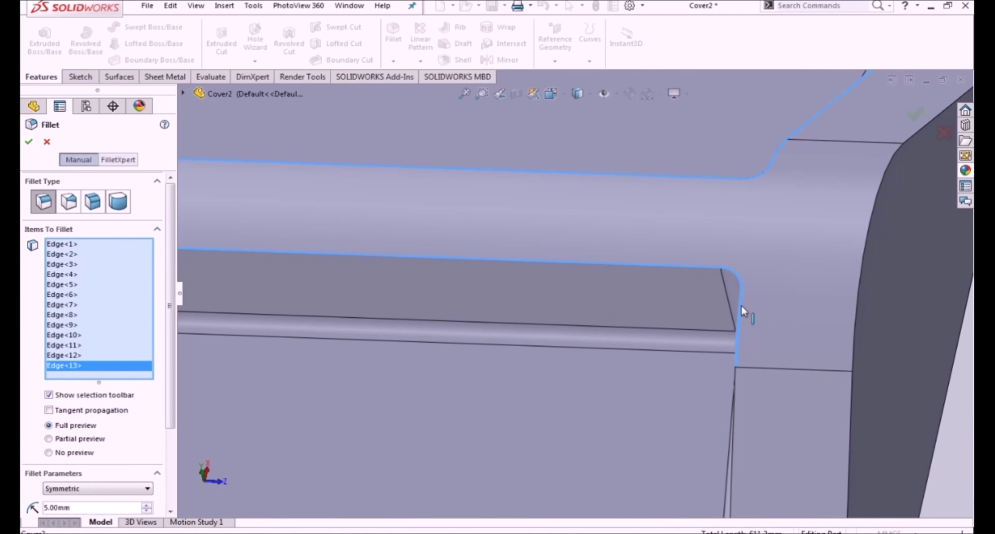
click(741, 307)
- Add the remaining inner vertical edges and apply the 5 mm fillet to all 18 edges
scroll(716, 420, up, 5)
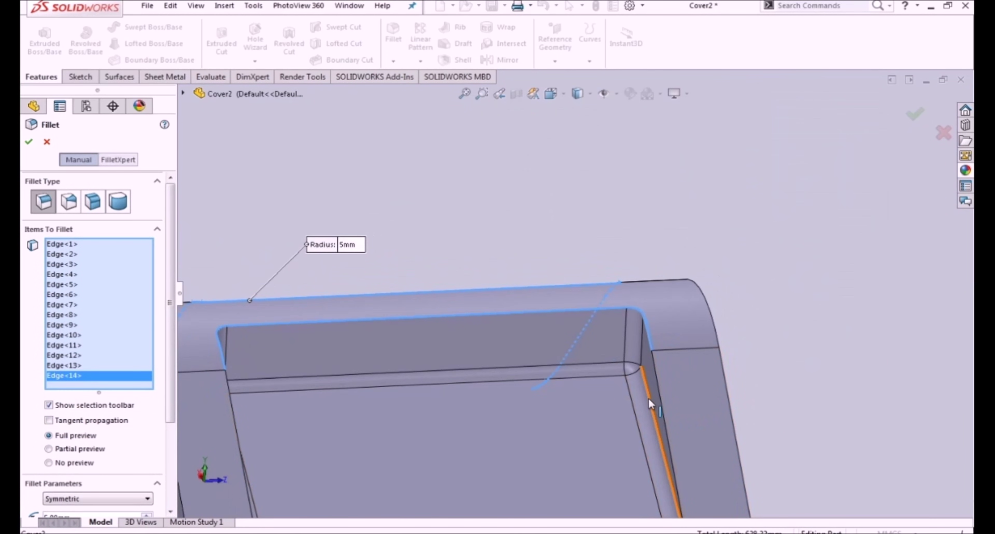
click(656, 386)
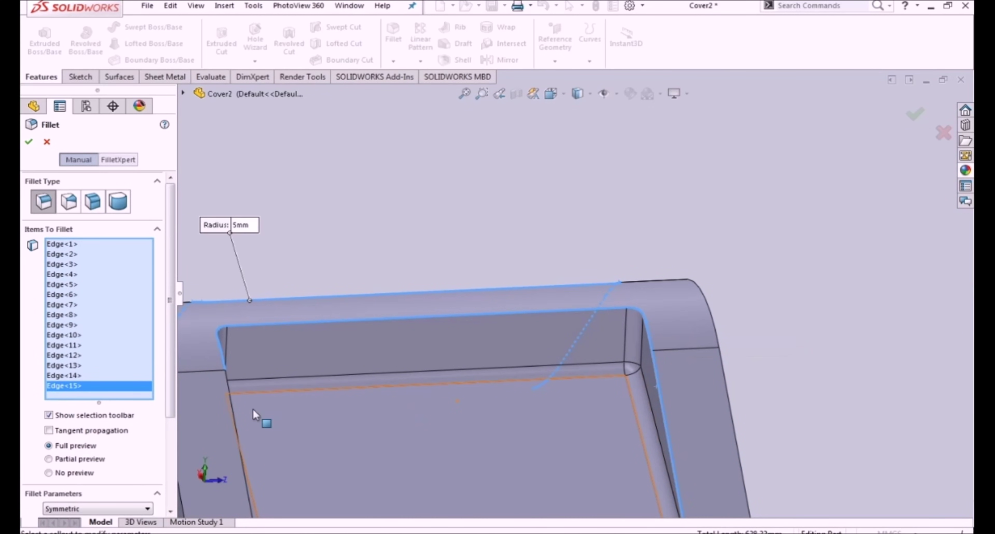
click(233, 400)
scroll(381, 384, up, 3)
scroll(416, 463, down, 1)
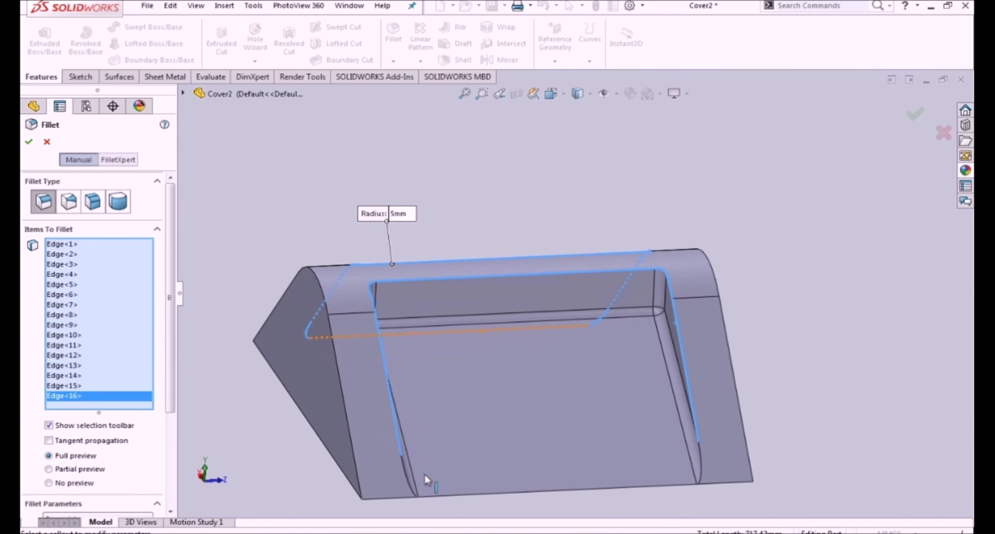
scroll(412, 479, down, 4)
click(441, 398)
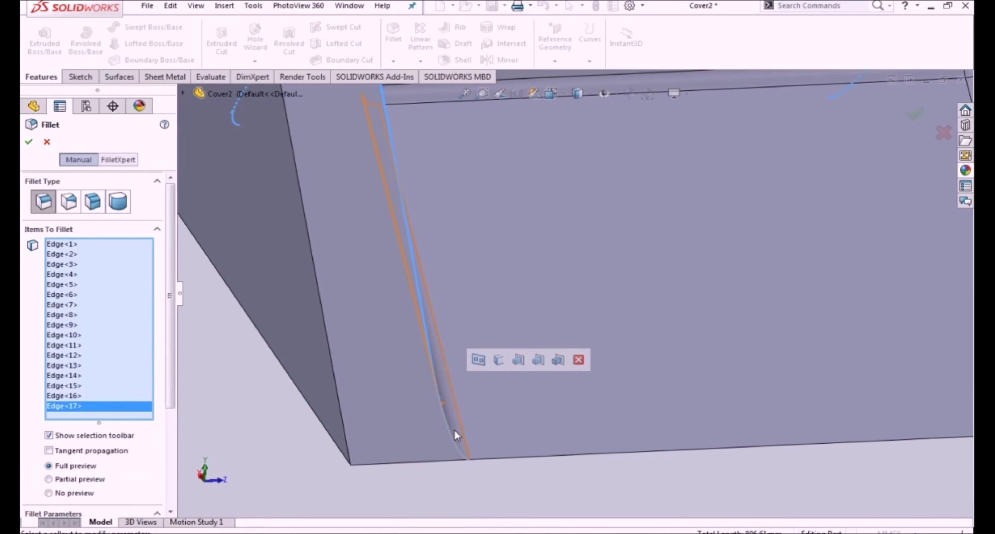
scroll(799, 373, up, 3)
scroll(758, 326, down, 3)
scroll(729, 297, down, 2)
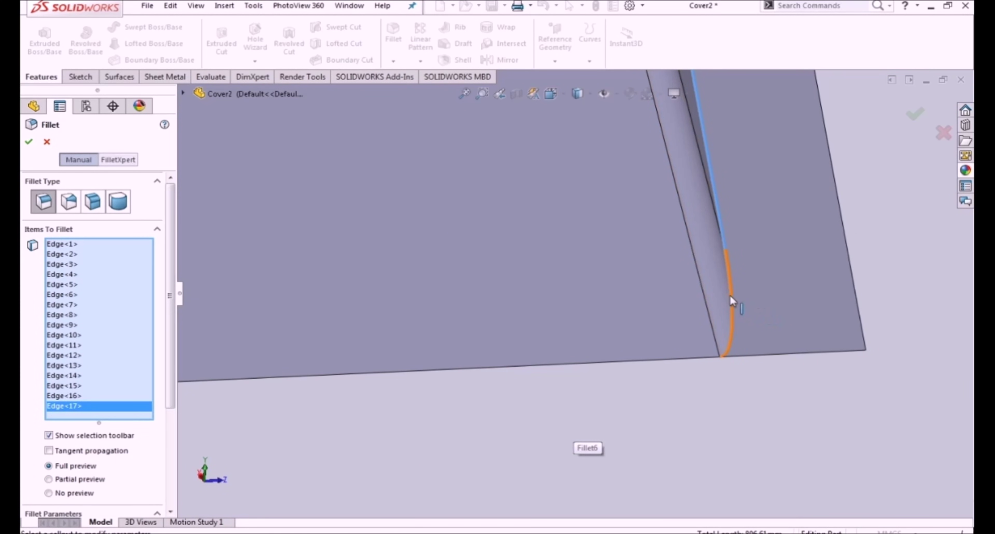
click(730, 295)
scroll(647, 406, up, 3)
scroll(646, 403, up, 3)
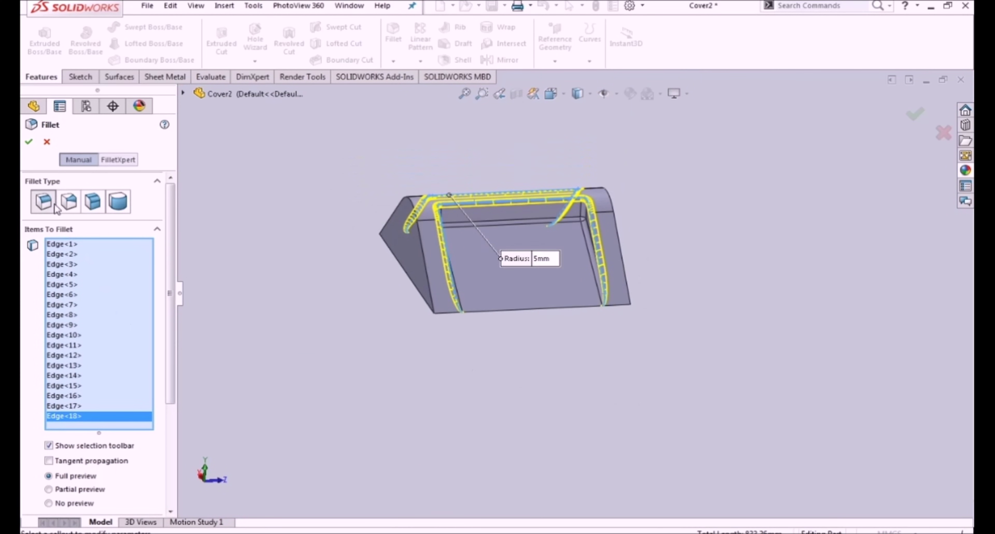
click(29, 142)
mouse_move(458, 377)
middle_down()
mouse_move(404, 297)
mouse_move(363, 366)
mouse_move(366, 399)
middle_up()
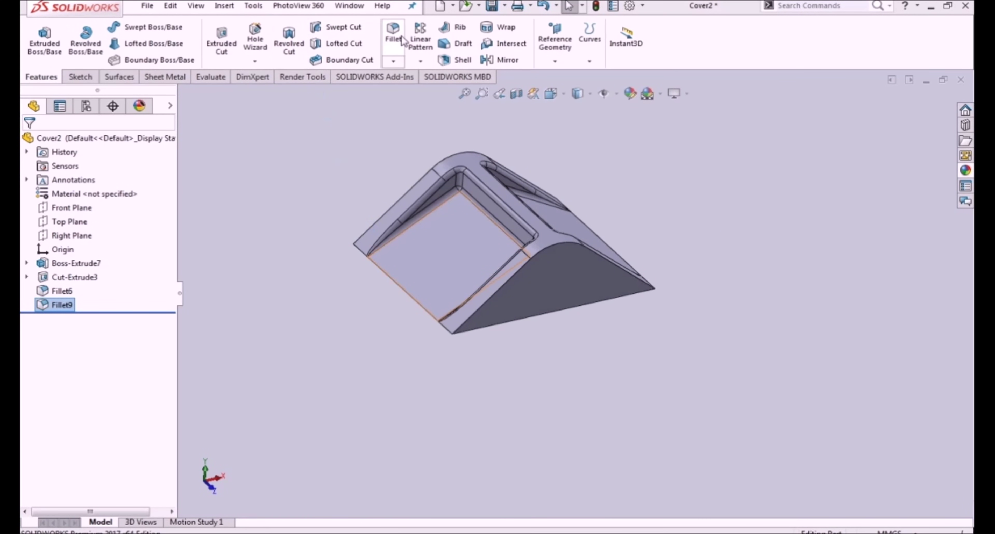
- Round the cover's two outer edges with a 3 mm fillet
key(Return)
text(3)
key(Return)
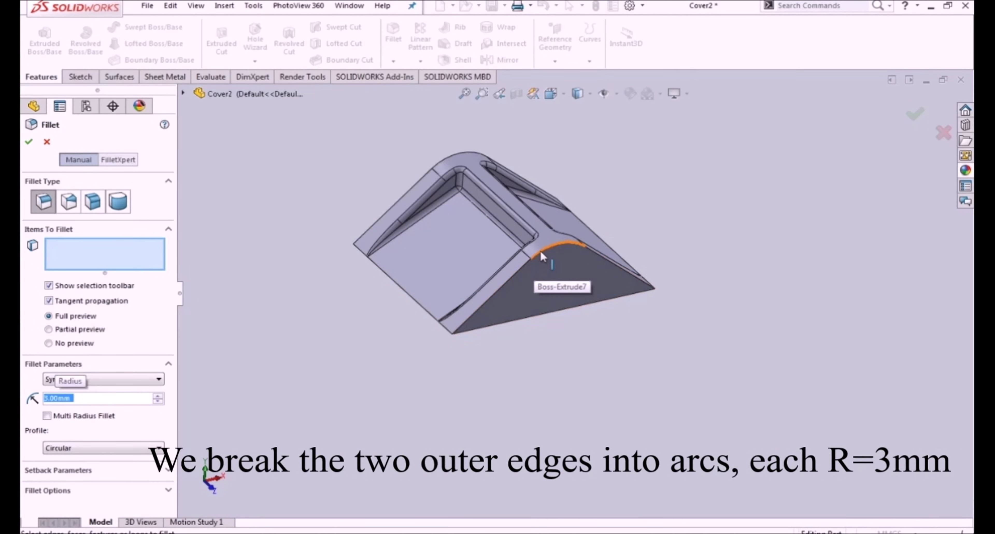
click(532, 260)
middle_drag(438, 180, 446, 161)
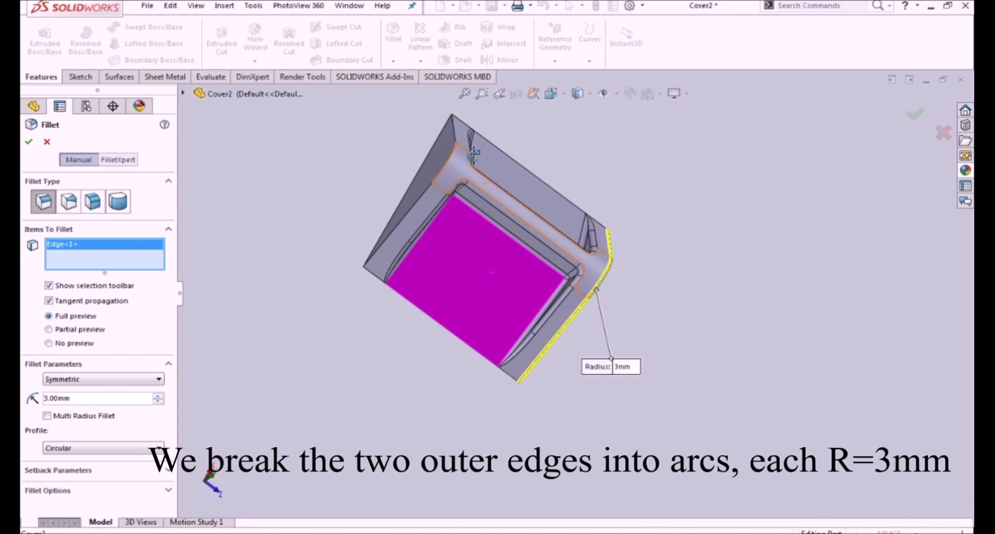
scroll(447, 162, down, 2)
scroll(446, 161, down, 2)
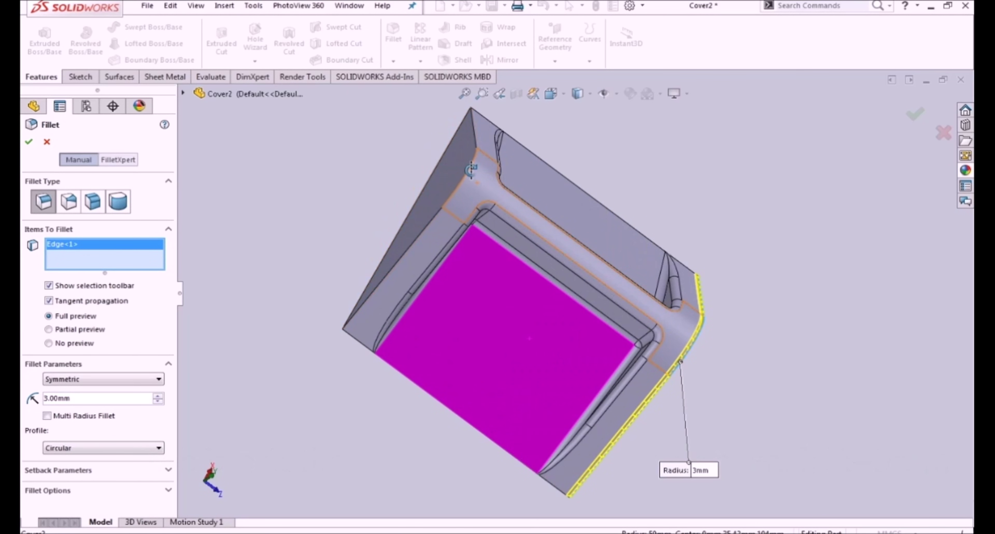
click(460, 181)
- Inspect the rounded edges and save Cover2
mouse_move(295, 326)
middle_down()
mouse_move(257, 189)
mouse_move(249, 202)
mouse_move(339, 302)
mouse_move(356, 293)
middle_up()
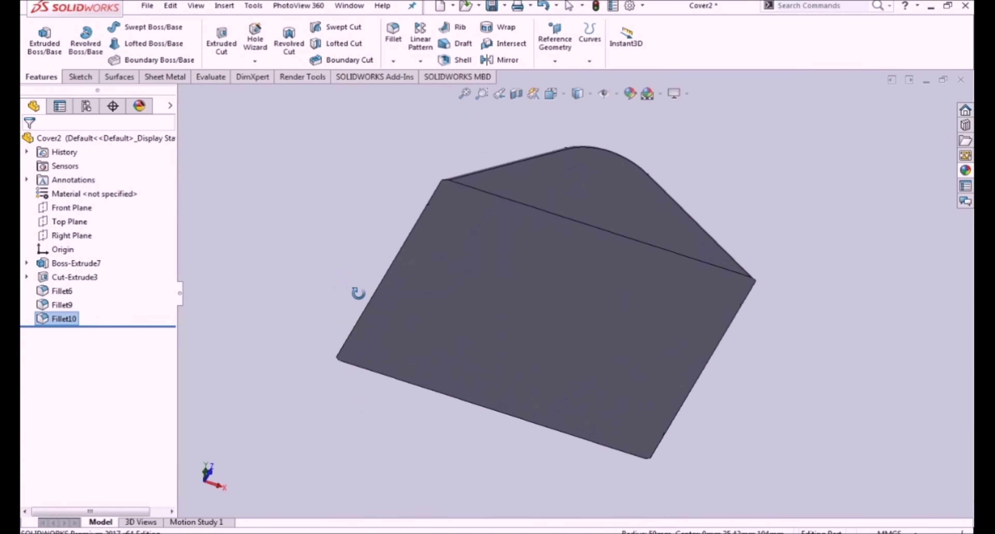
middle_drag(318, 204, 328, 249)
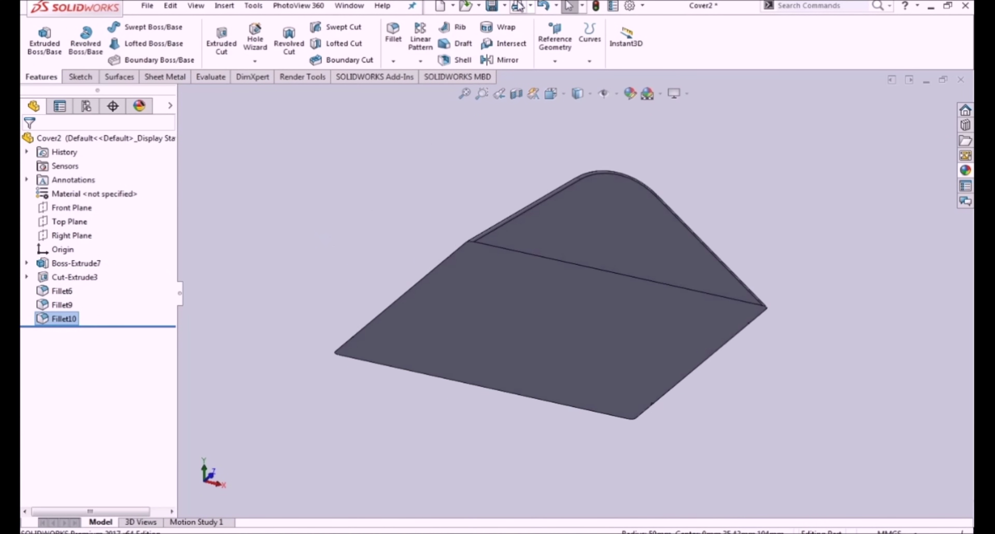
click(498, 6)
click(464, 317)
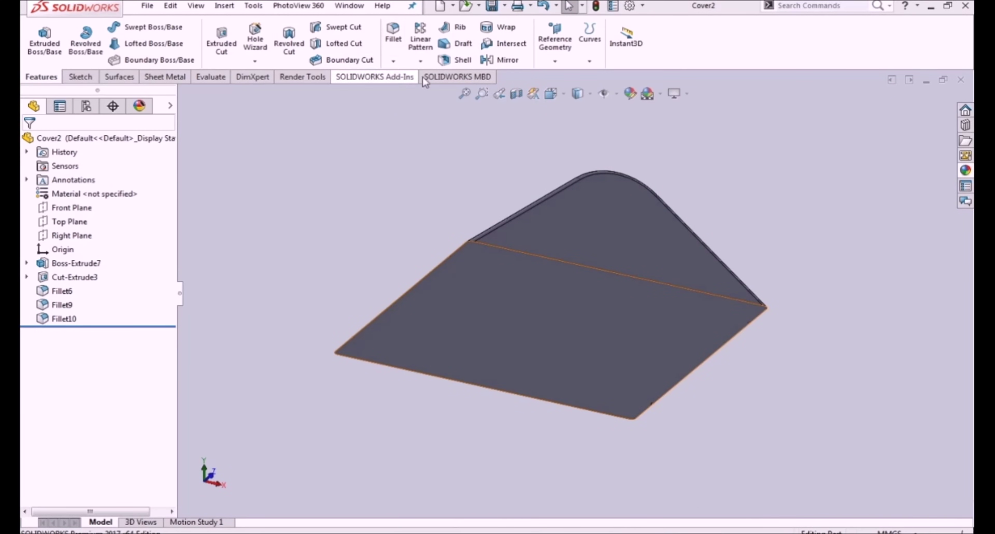
- Shell the cover to 2 mm wall thickness with the bottom face removed, previewing the result
click(458, 60)
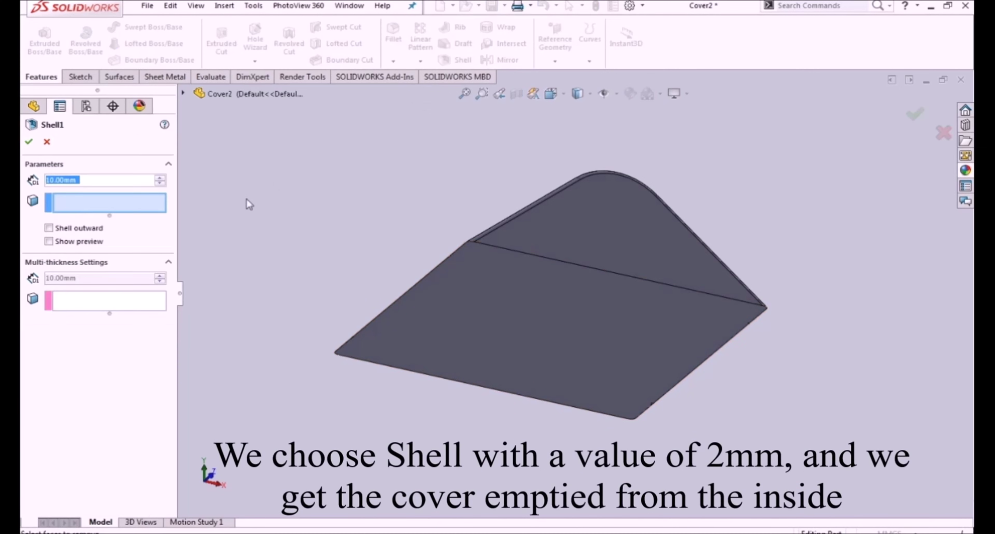
click(590, 325)
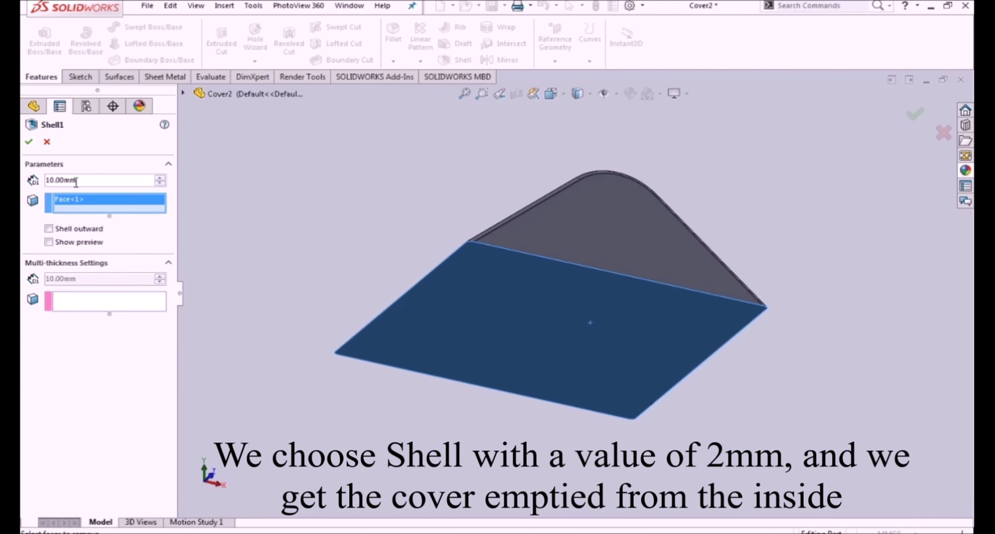
text(2)
key(Return)
click(54, 243)
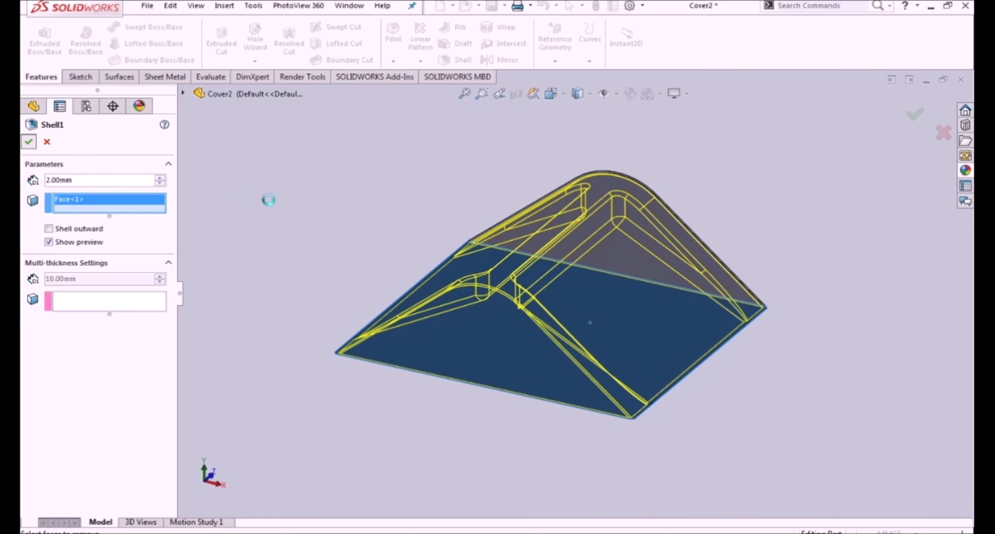
mouse_move(269, 204)
middle_down()
mouse_move(312, 79)
mouse_move(392, 268)
mouse_move(435, 148)
mouse_move(356, 170)
mouse_move(306, 216)
mouse_move(350, 218)
mouse_move(357, 182)
mouse_move(386, 135)
middle_up()
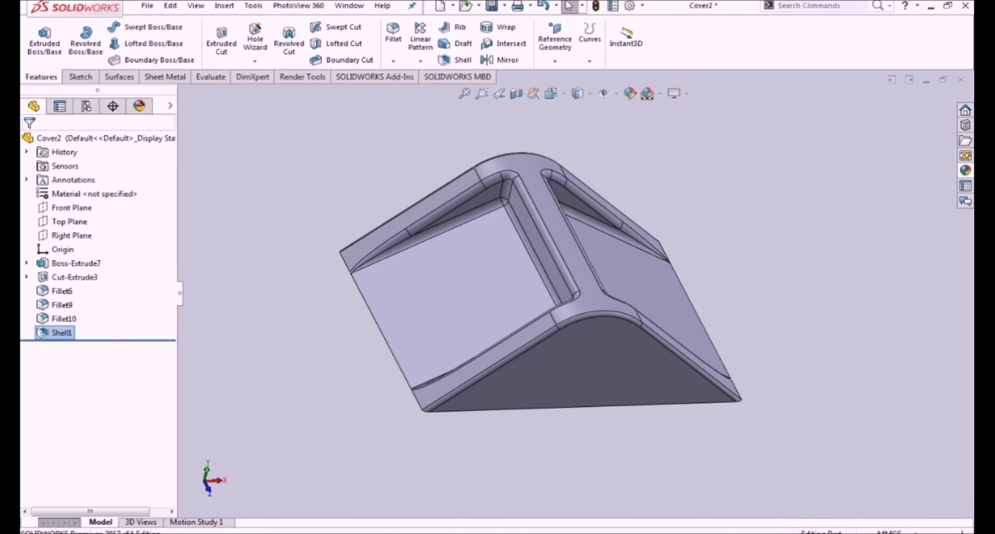
- Sketch on the triangular side face, viewed normal, with two lines meeting at an apex
click(605, 365)
click(664, 318)
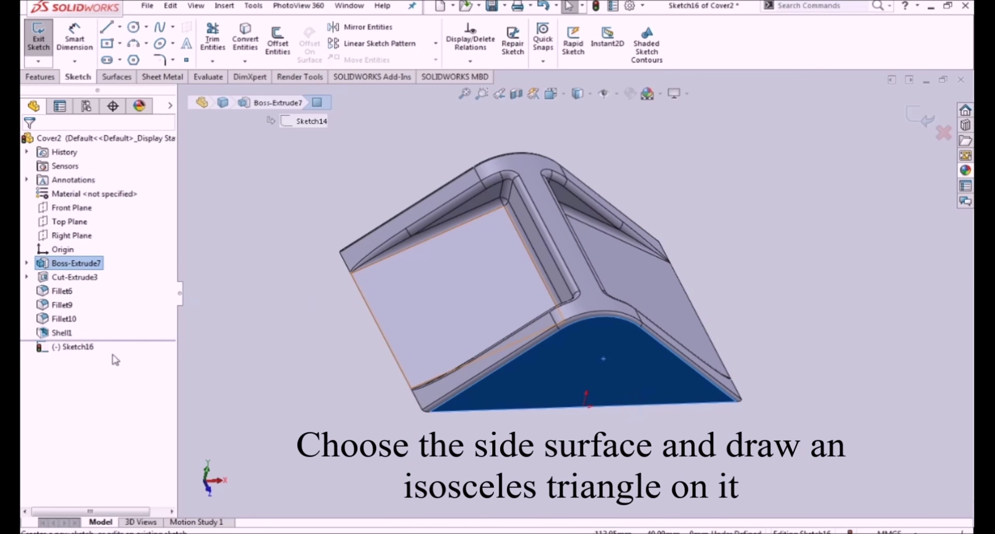
click(77, 347)
click(112, 329)
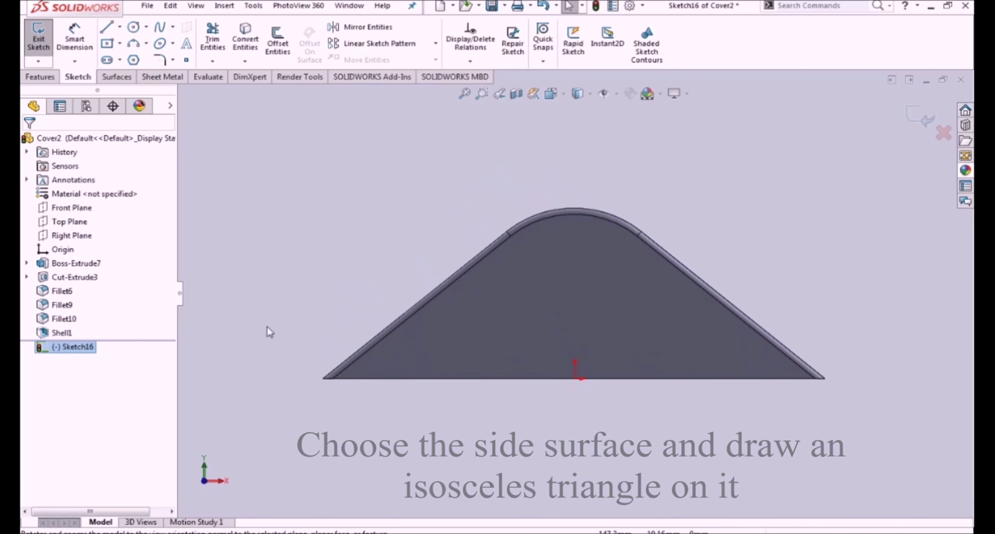
click(112, 25)
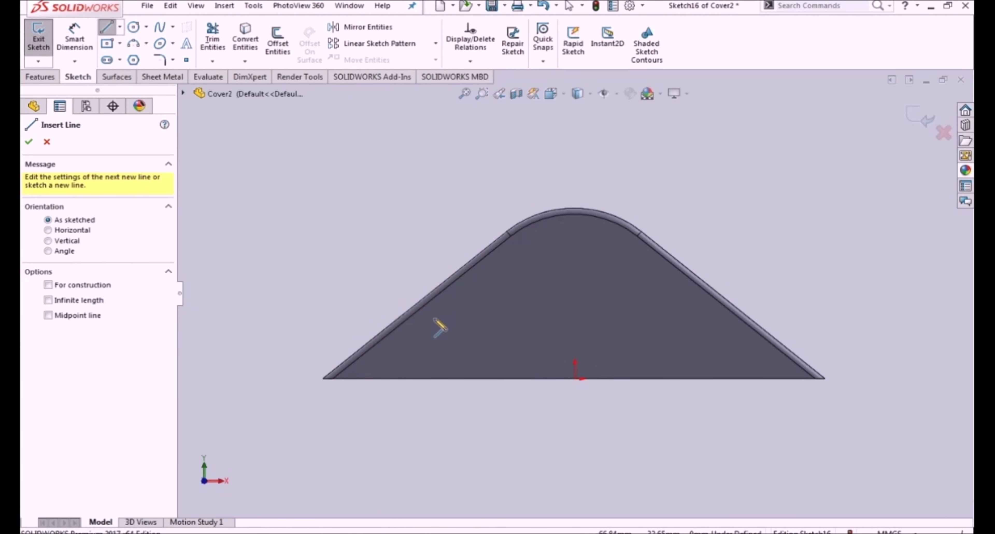
click(431, 379)
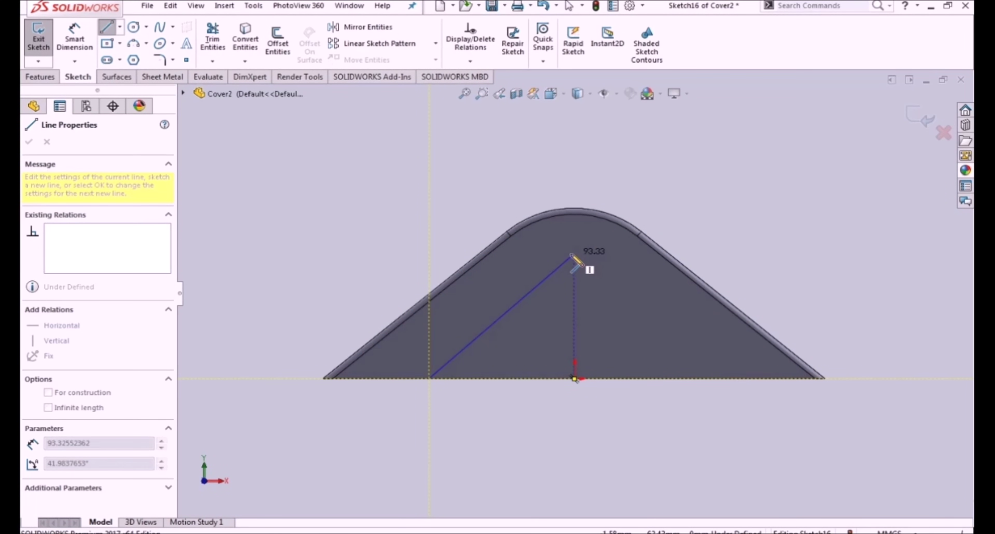
click(573, 254)
click(726, 379)
key(Escape)
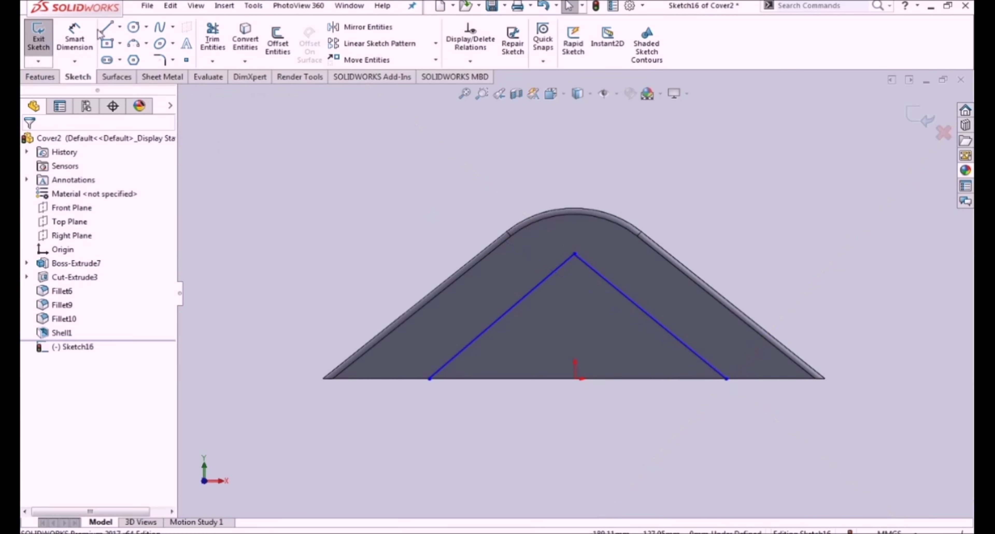
- Draw a vertical line from the apex to the bottom edge as a construction centreline
click(120, 27)
click(124, 40)
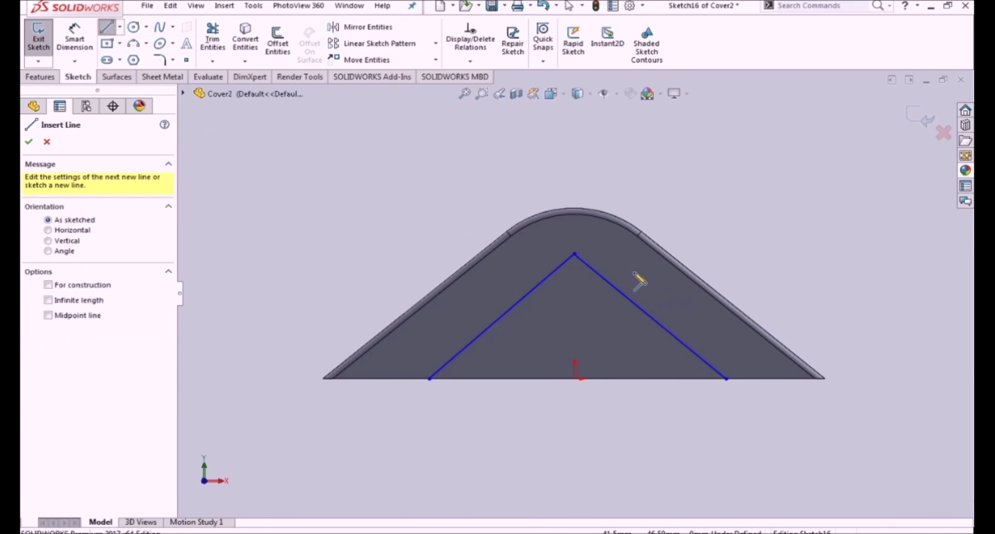
click(575, 255)
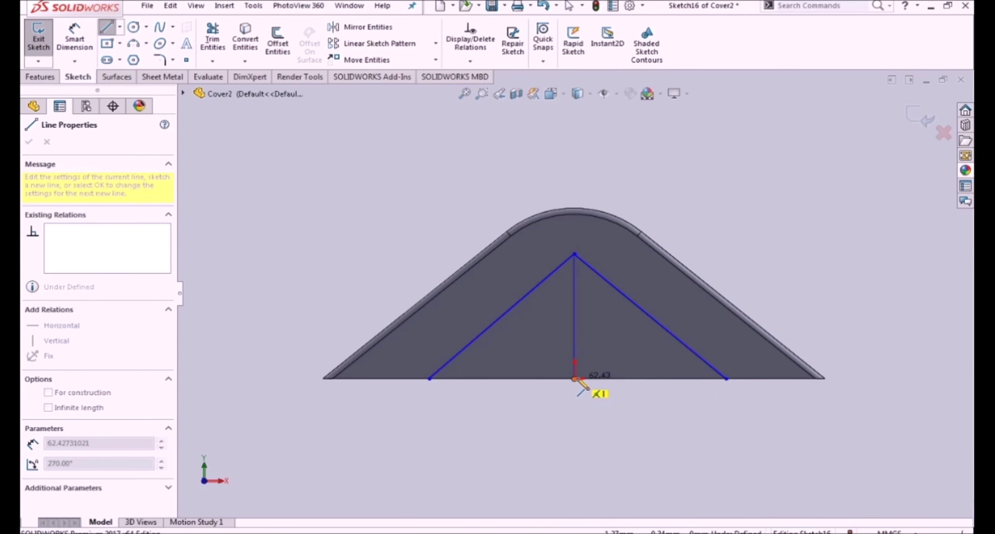
click(575, 379)
key(Escape)
click(575, 294)
click(633, 266)
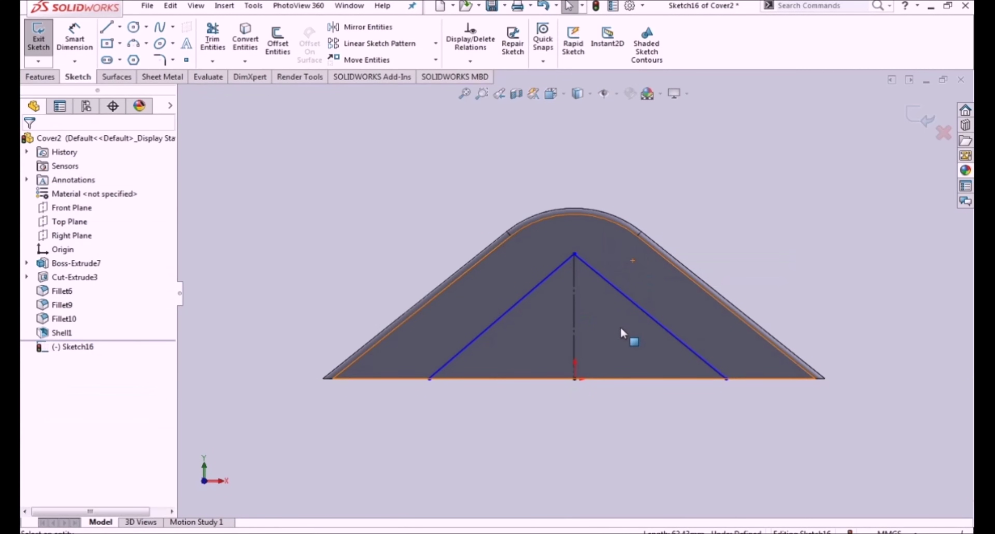
- Make the two slanted lines symmetric about the vertical centreline
click(657, 317)
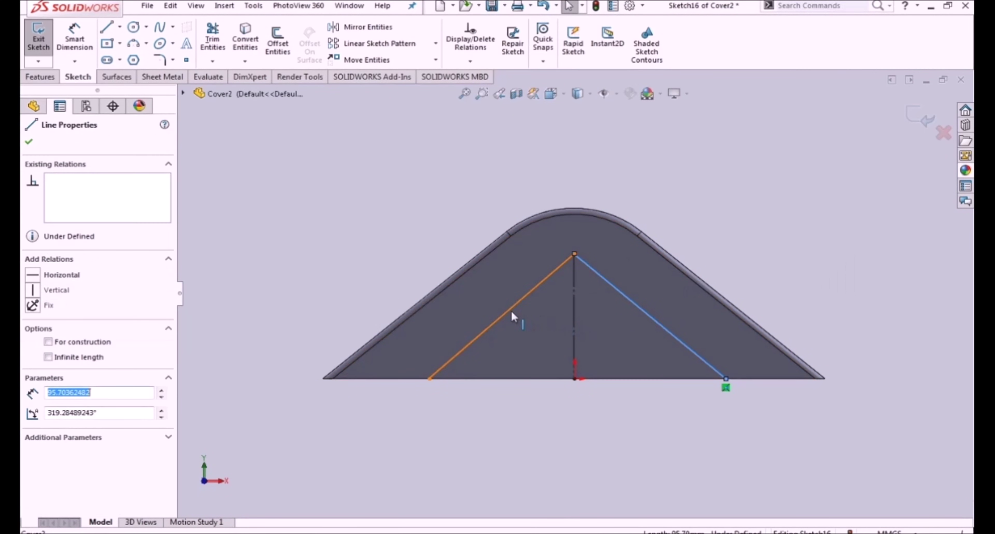
ctrl+click(498, 310)
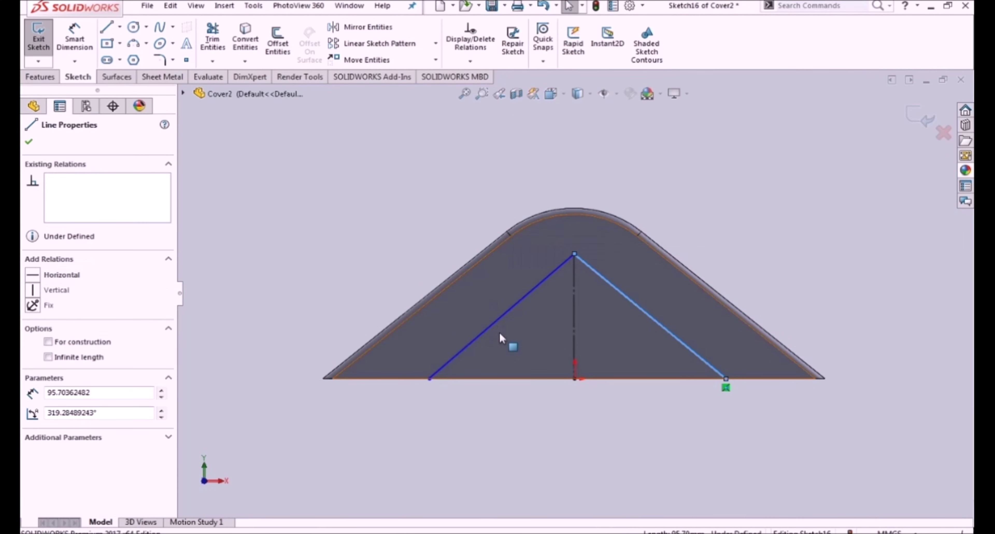
ctrl+click(574, 317)
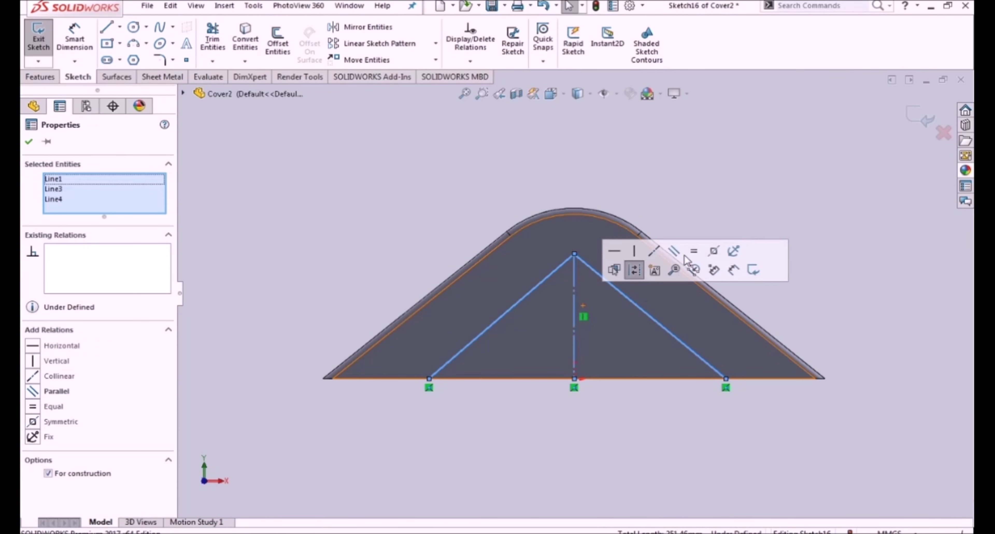
click(714, 252)
click(552, 494)
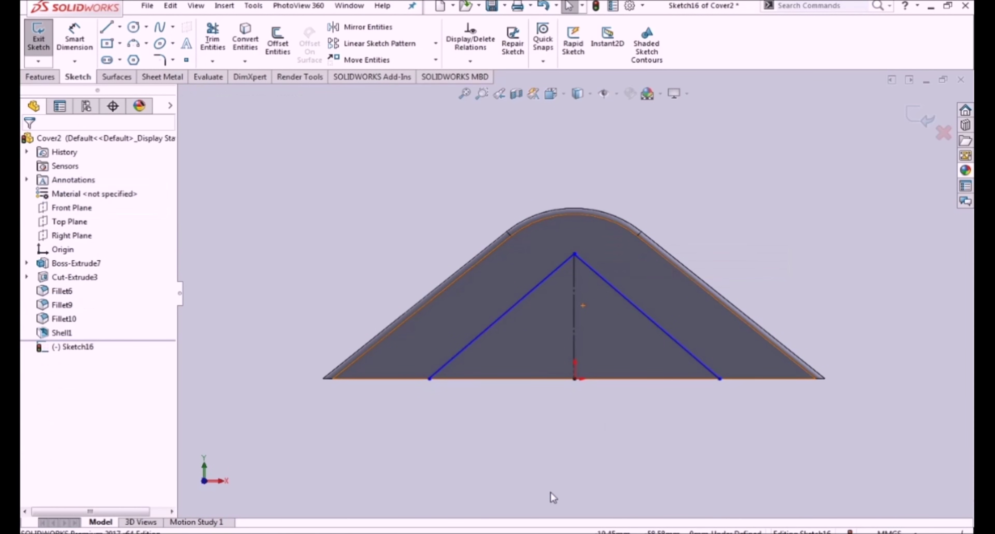
- Remove the left line's stray midpoint relation and make it parallel to the outer edge
click(72, 40)
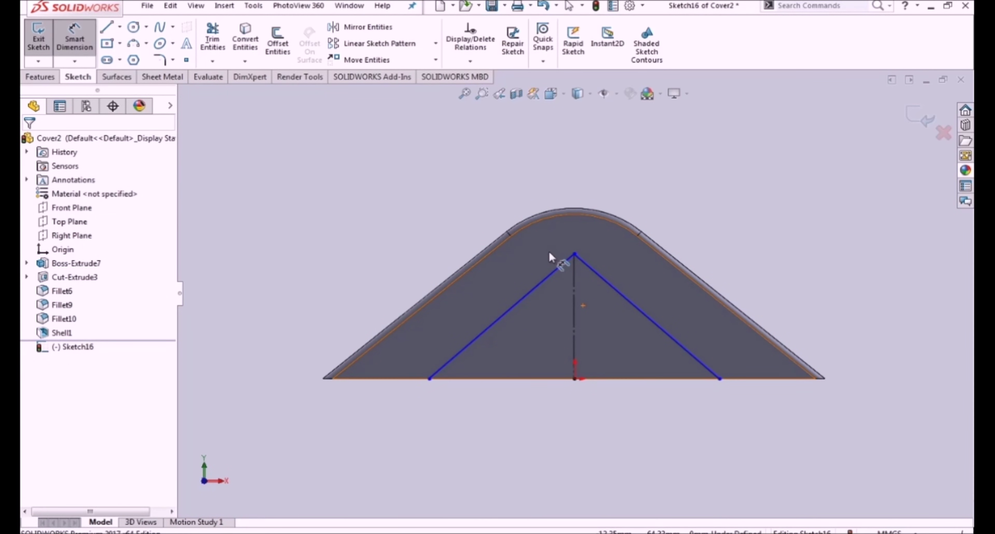
click(528, 297)
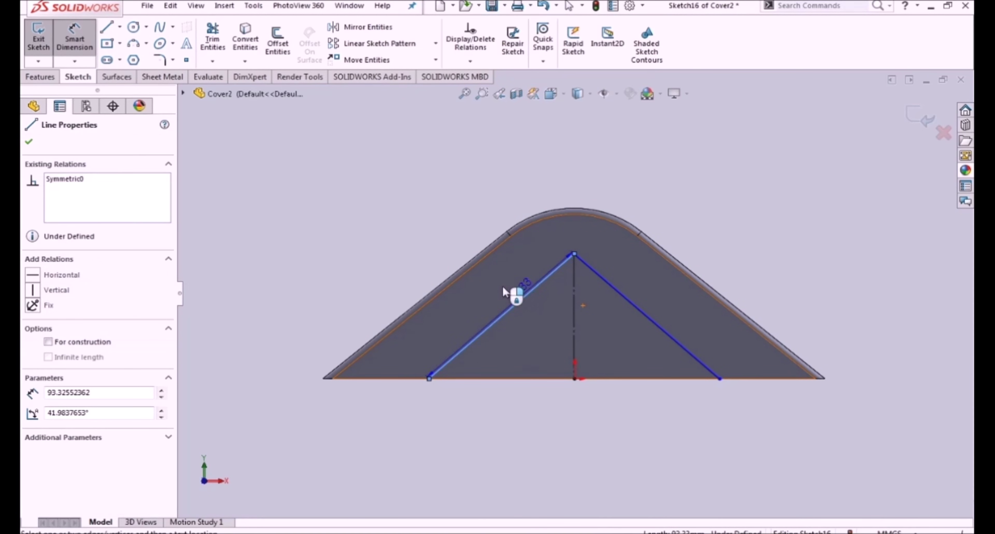
click(450, 275)
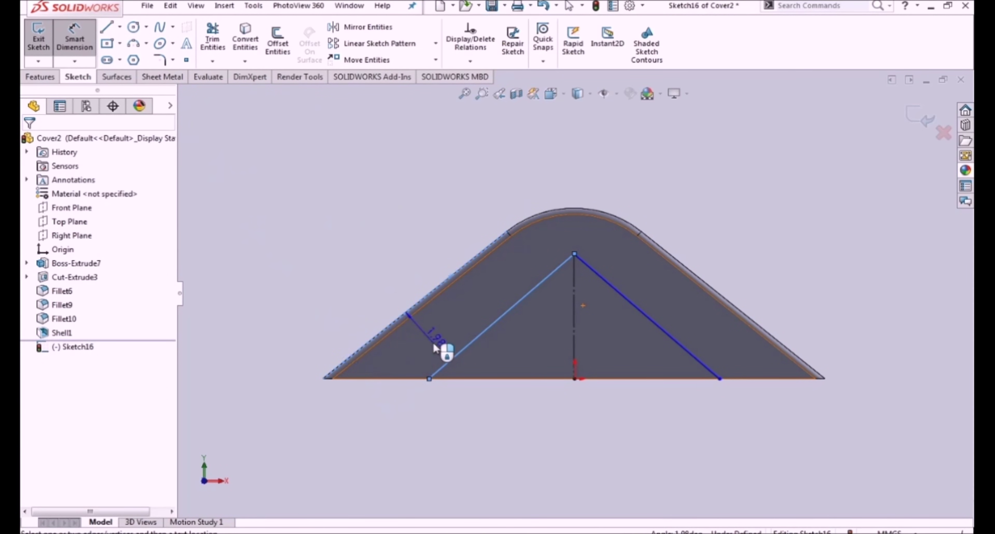
key(Escape)
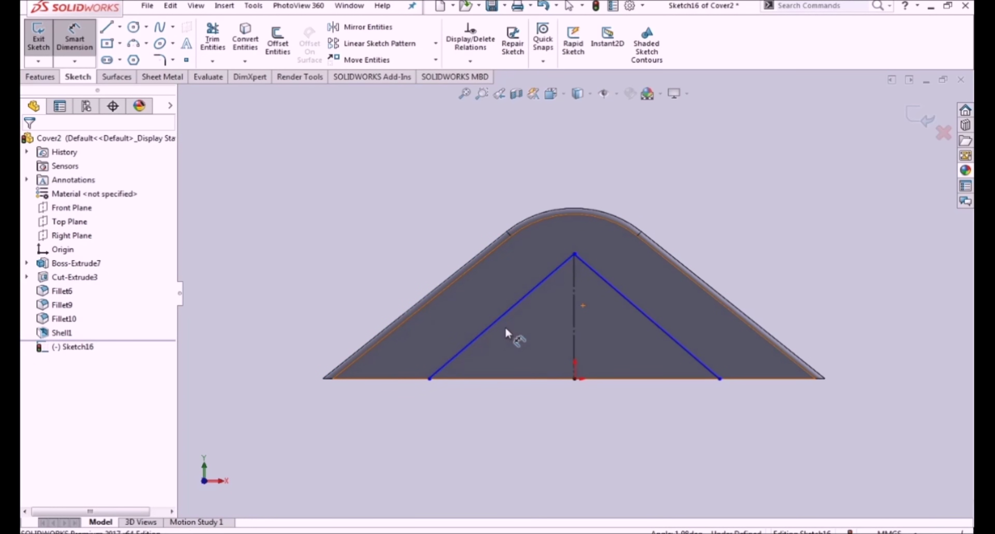
key(Escape)
click(504, 313)
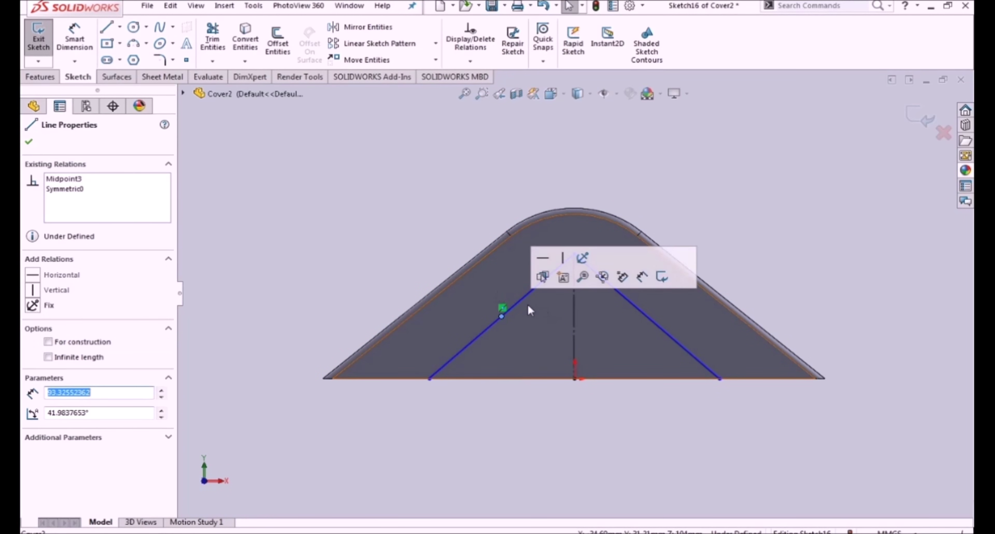
key(Delete)
click(512, 309)
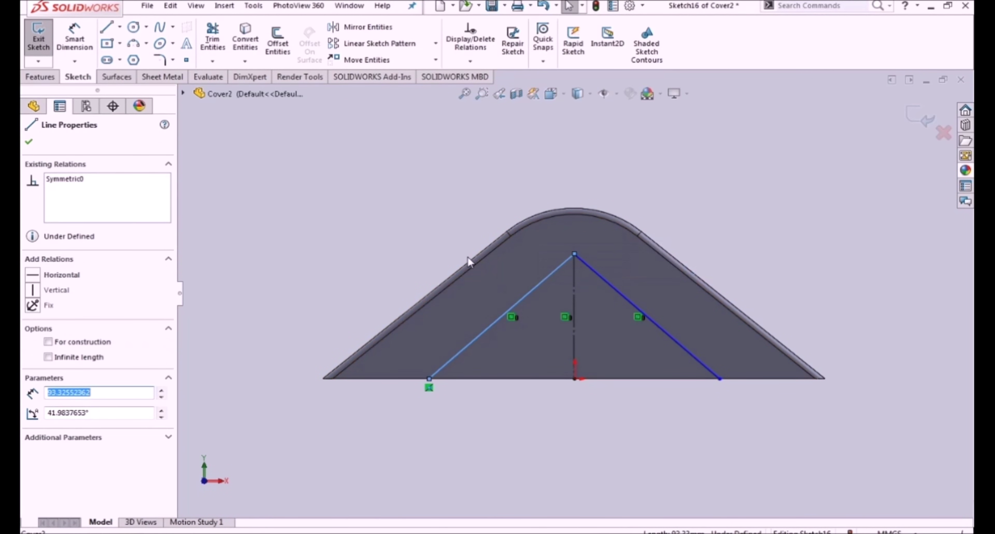
ctrl+click(469, 265)
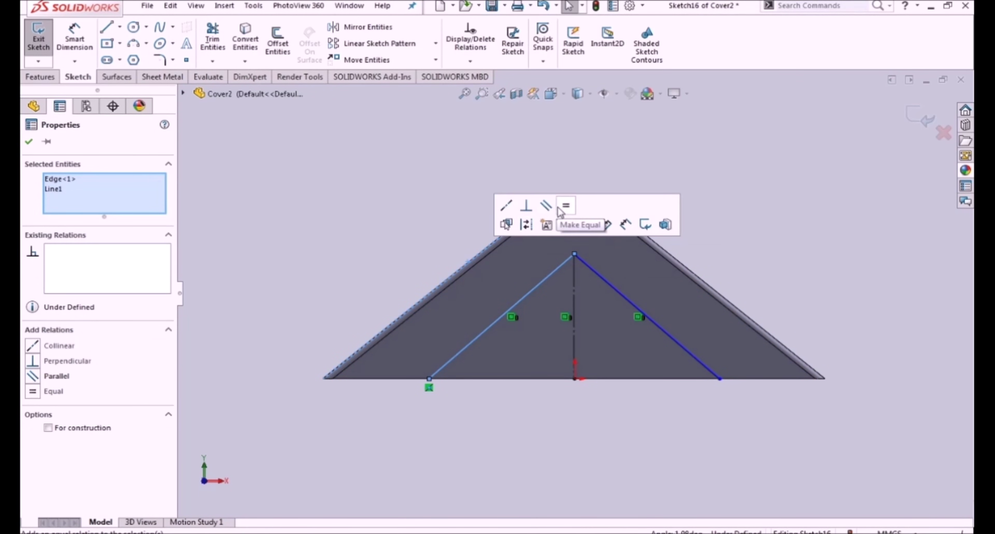
click(545, 205)
click(534, 415)
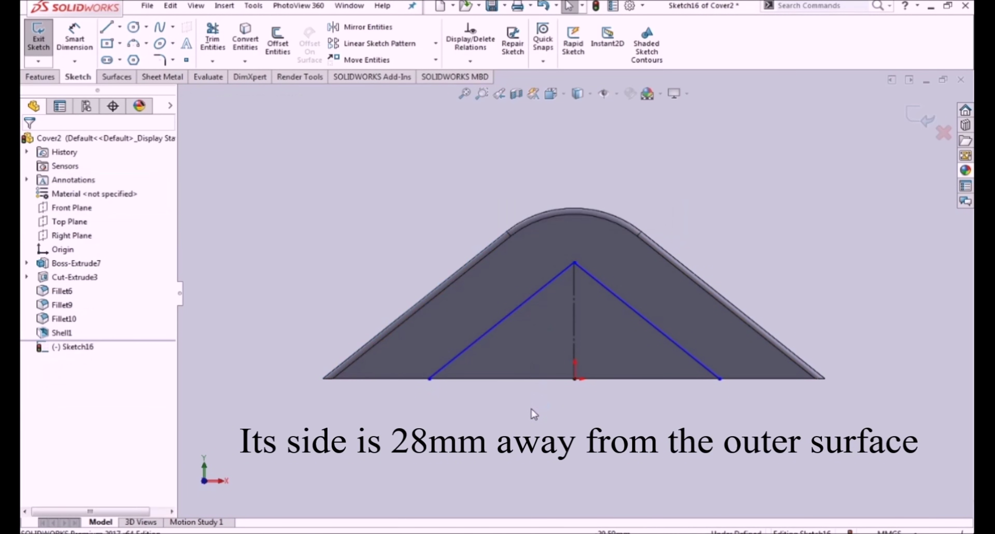
- Dimension the left line 28 mm from the outer edge, fully defining the sketch
click(74, 39)
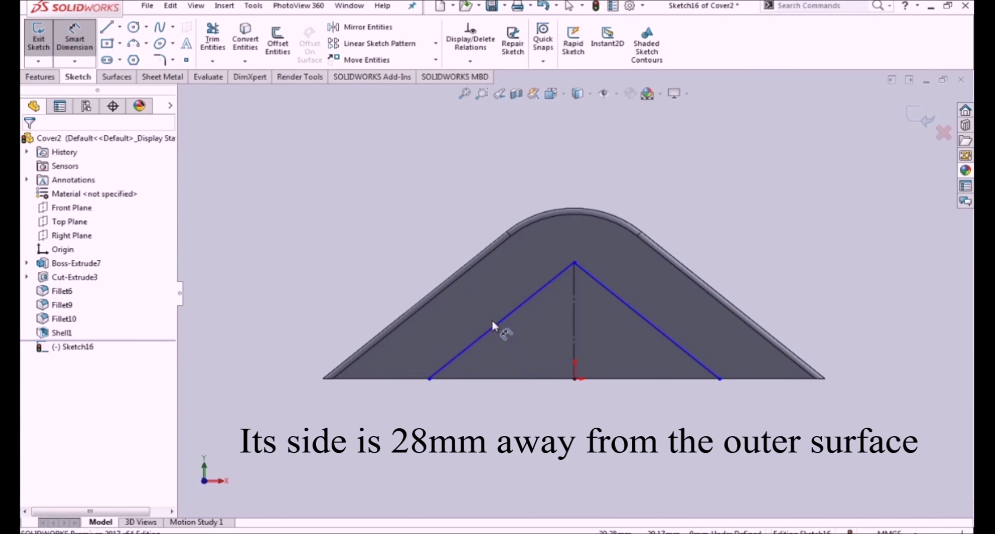
click(495, 331)
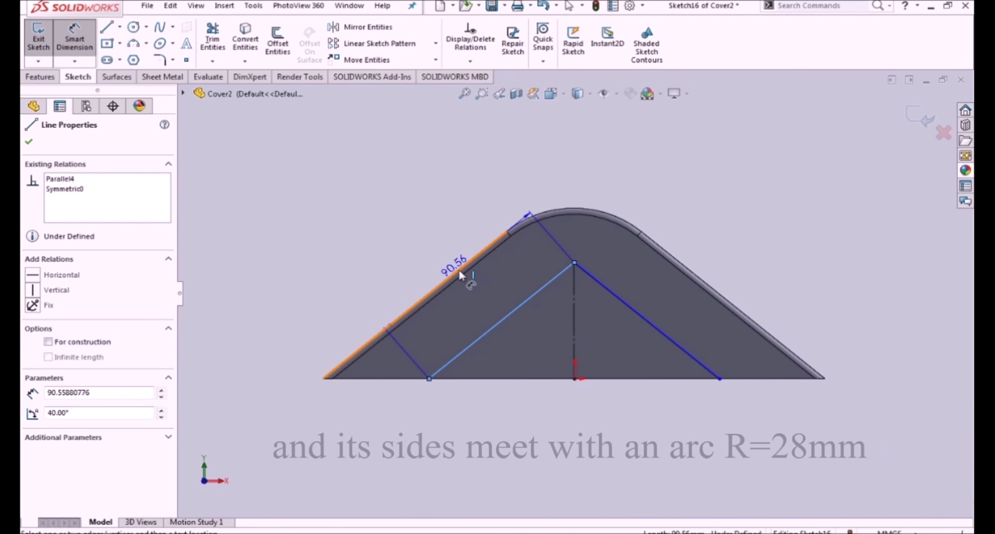
click(456, 270)
click(309, 434)
text(28)
key(Return)
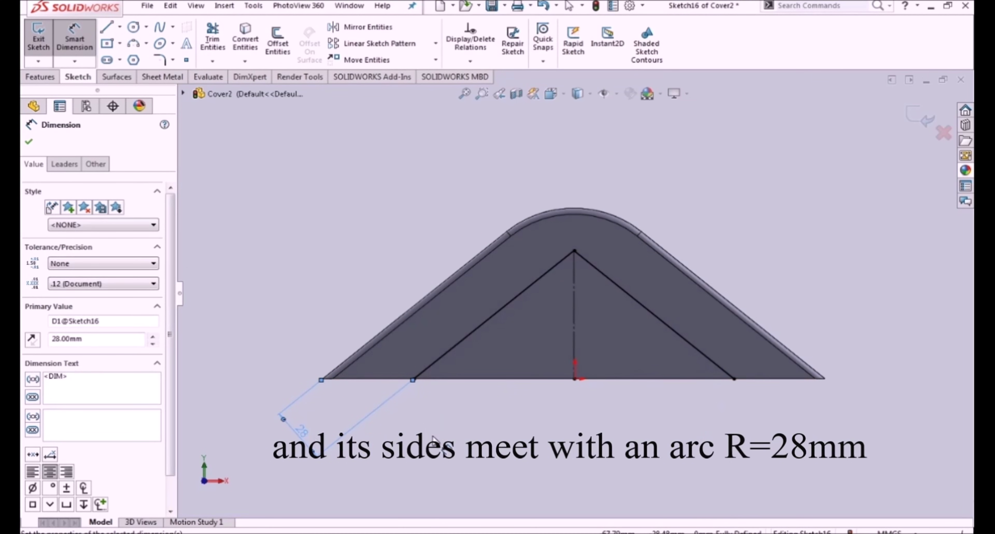
click(434, 440)
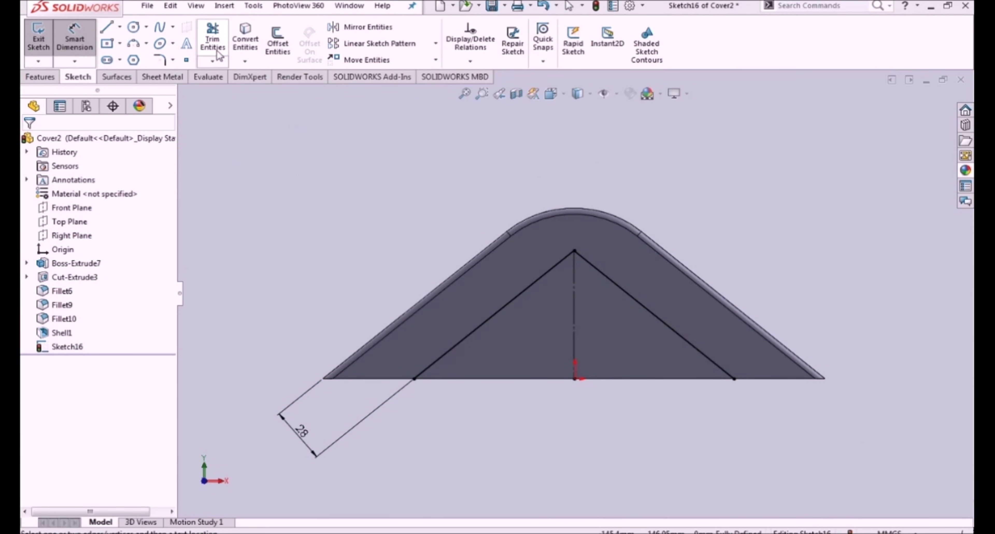
- Round the triangle's apex with an R28 sketch fillet and exit Sketch16
click(158, 61)
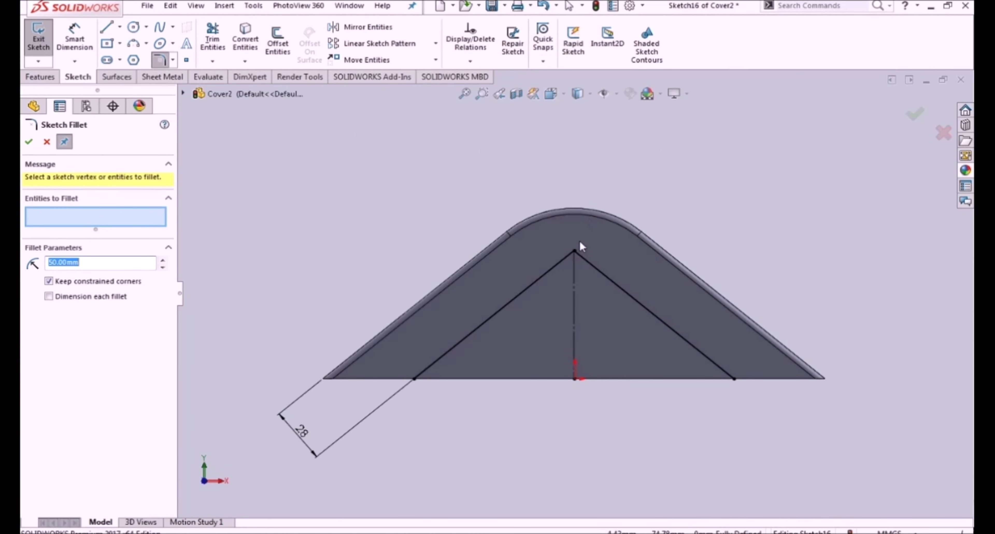
click(584, 265)
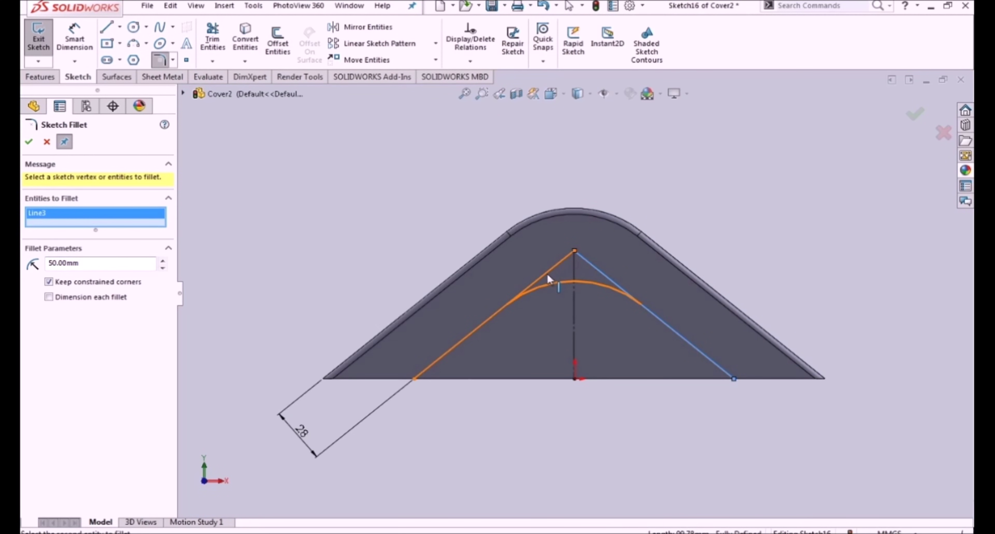
right_click(435, 290)
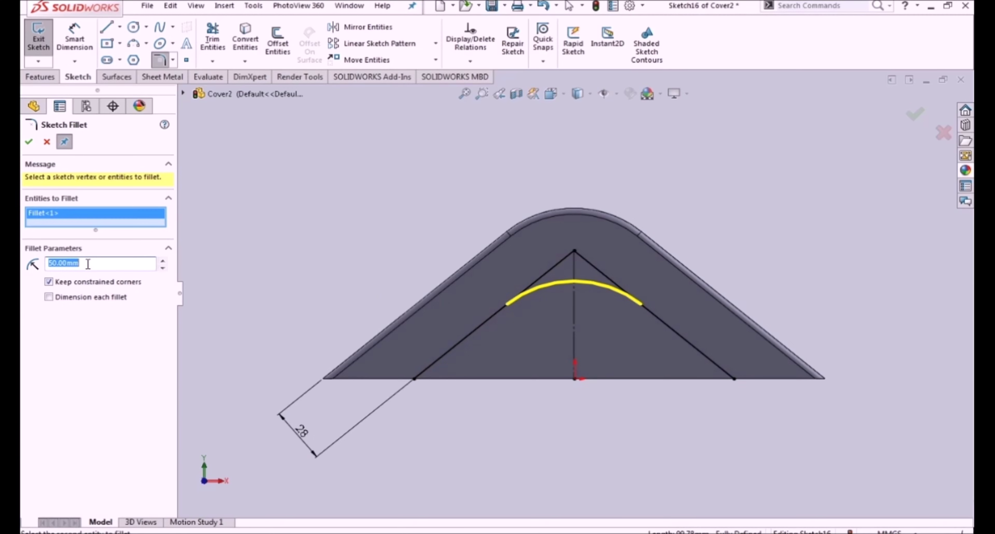
click(101, 263)
text(28)
key(Return)
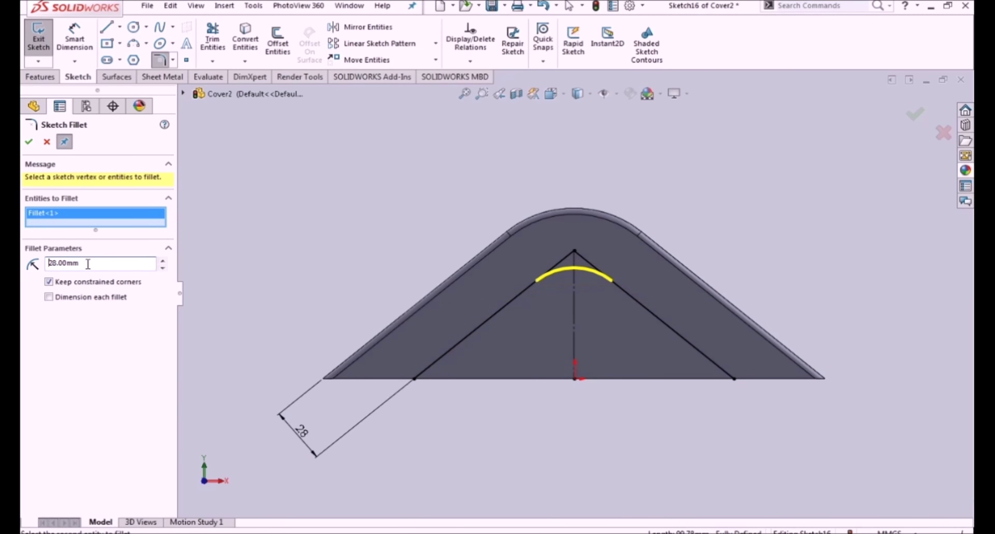
click(916, 116)
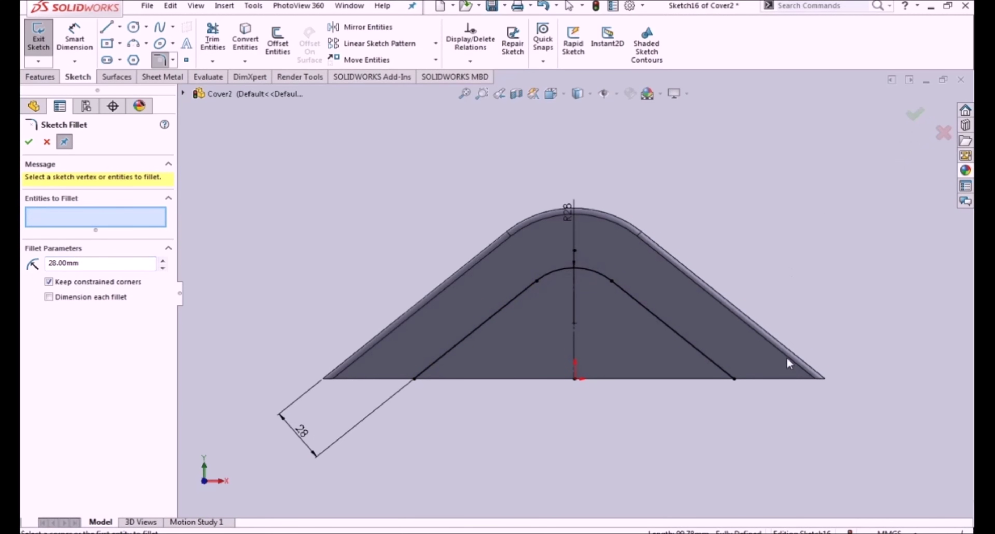
click(920, 121)
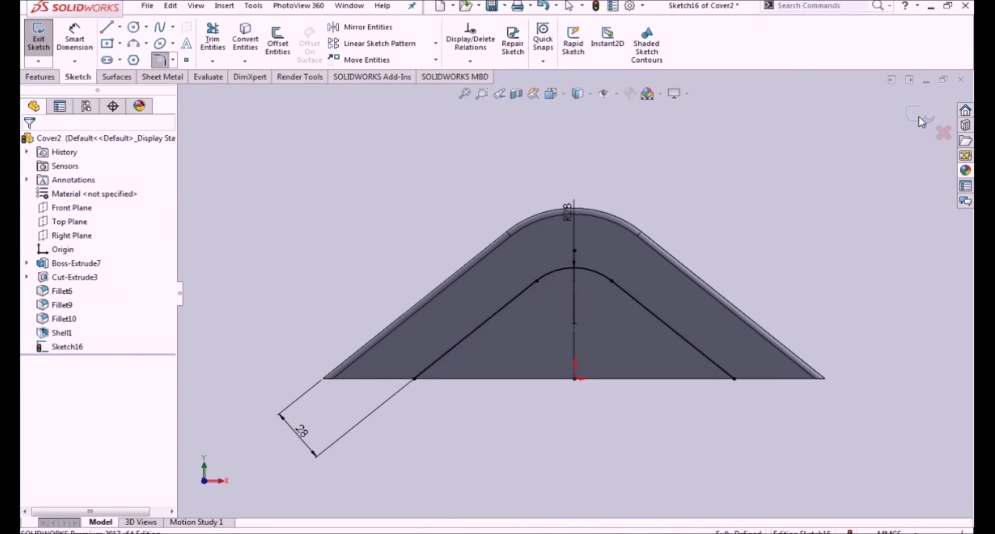
middle_drag(456, 417, 506, 406)
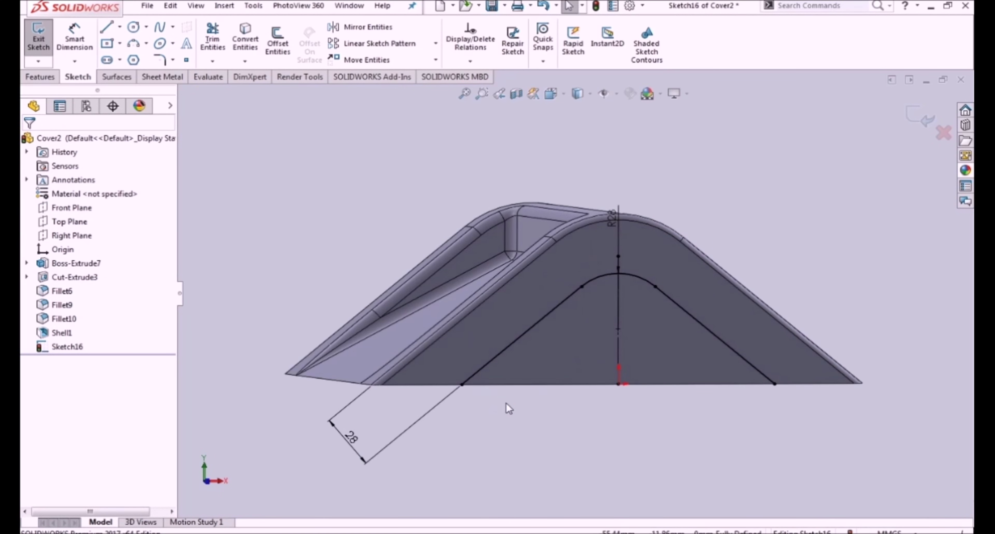
click(919, 119)
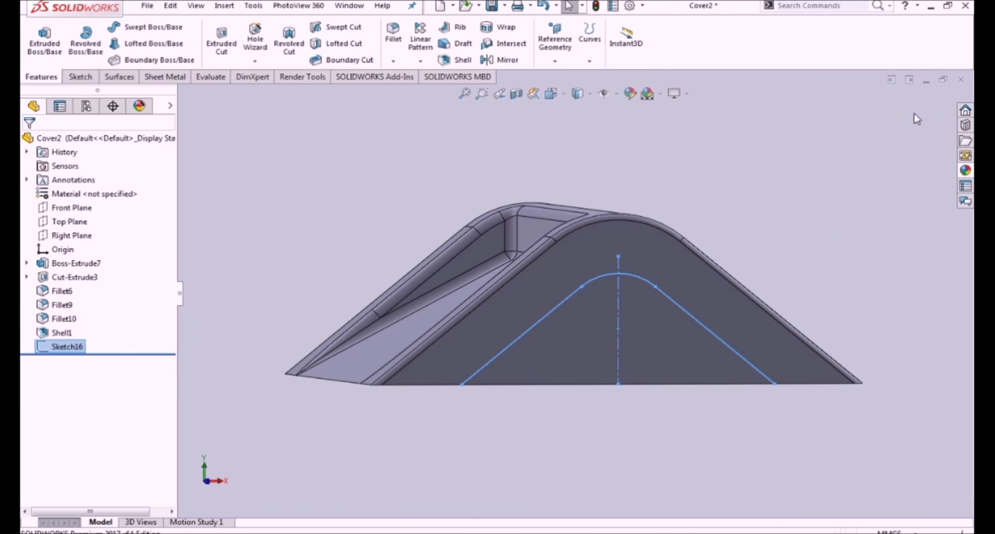
- Reopen Sketch16, add a horizontal base line between the two bottom corners, and exit
right_click(52, 342)
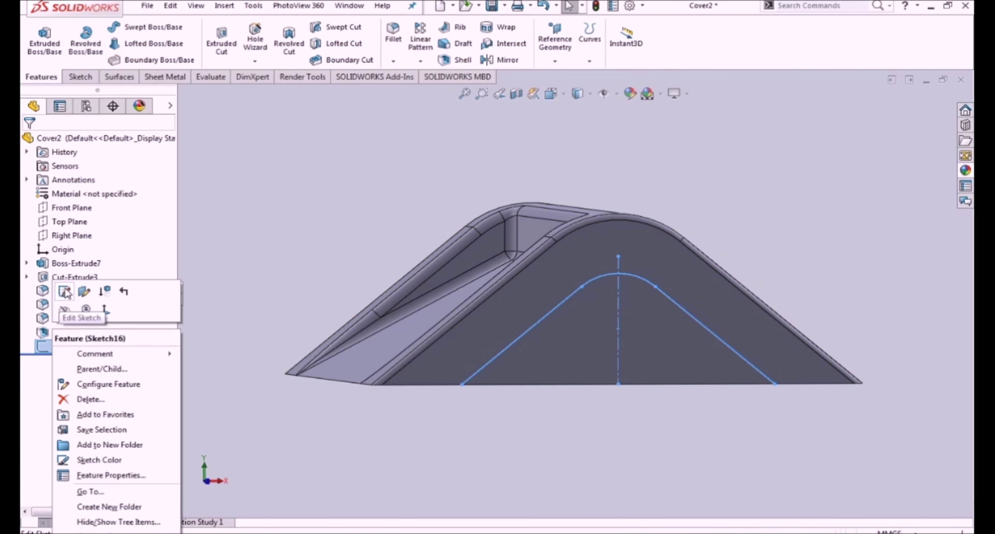
click(90, 311)
click(107, 27)
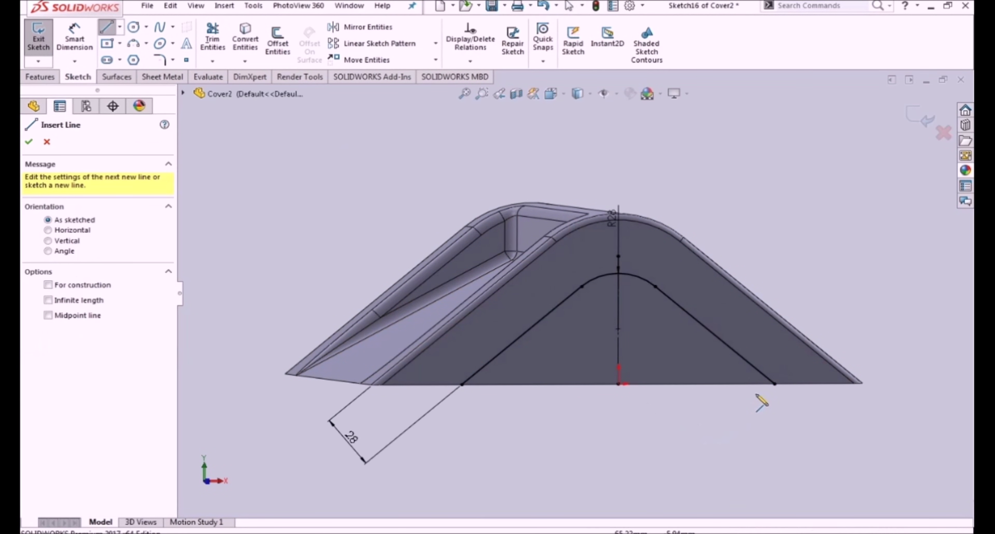
click(774, 384)
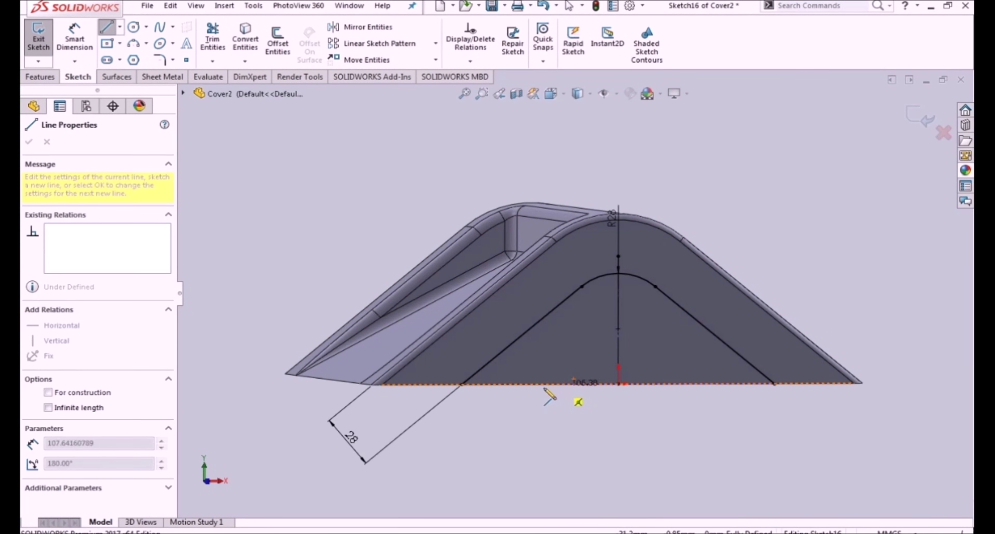
click(461, 384)
key(Escape)
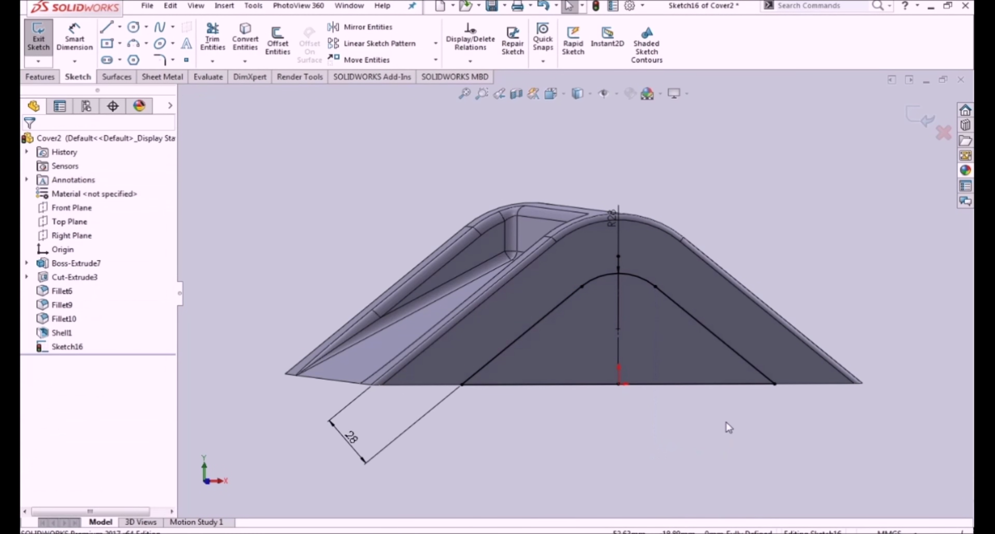
click(914, 120)
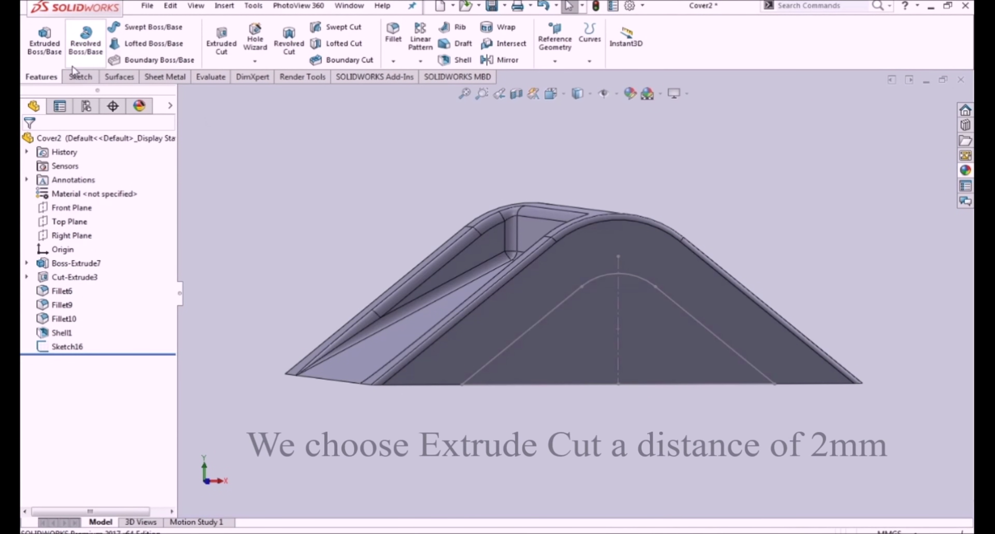
- Cut Sketch16's triangular profile 2 mm deep as Cut-Extrude4
click(217, 47)
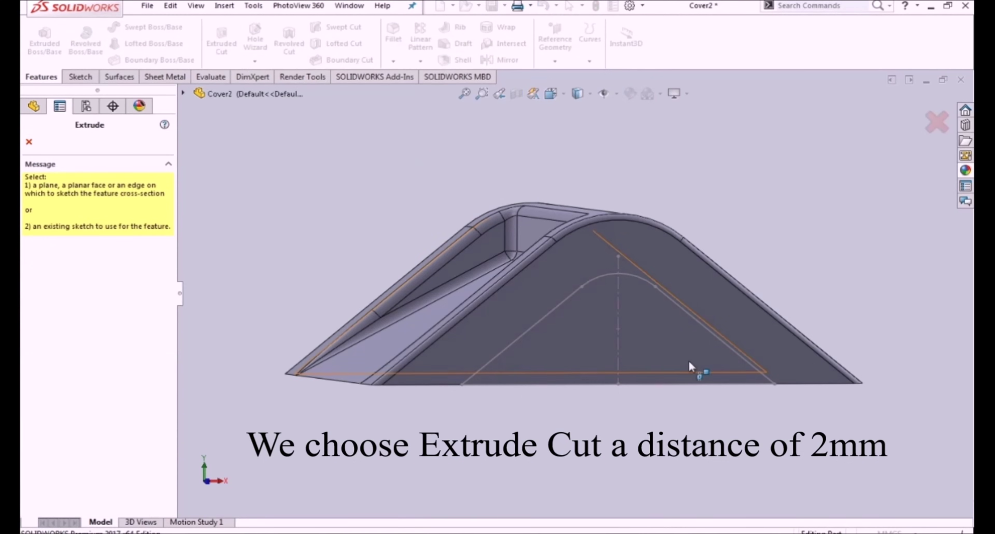
click(648, 282)
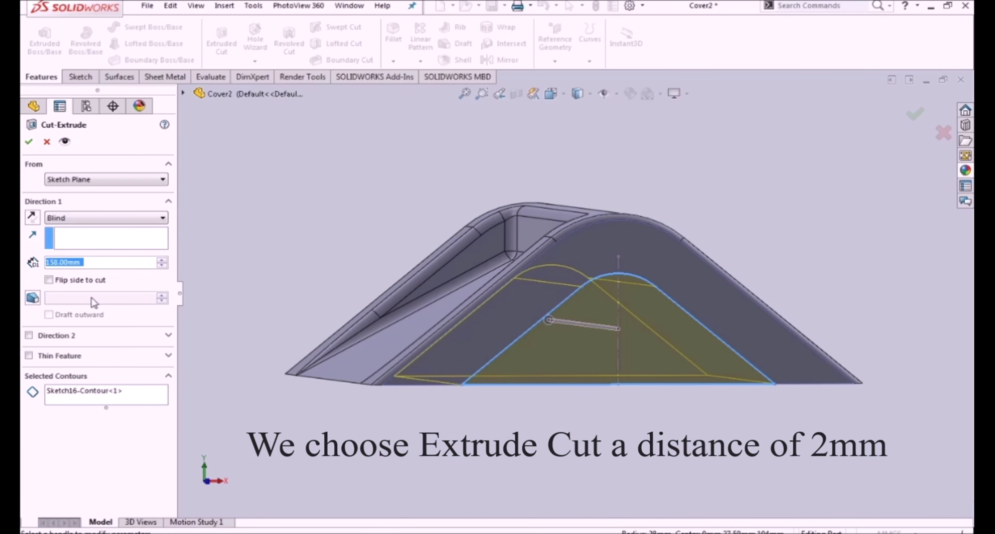
text(2)
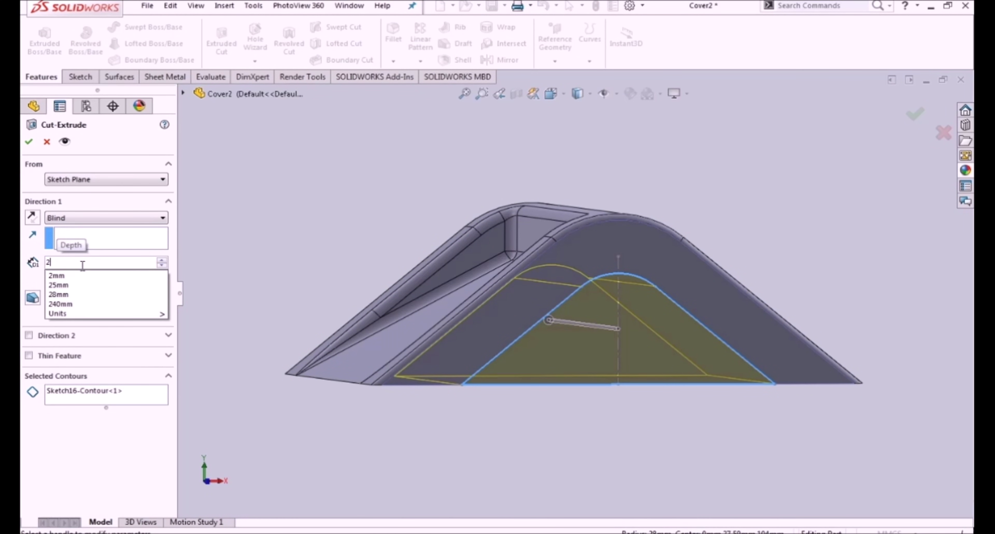
key(Return)
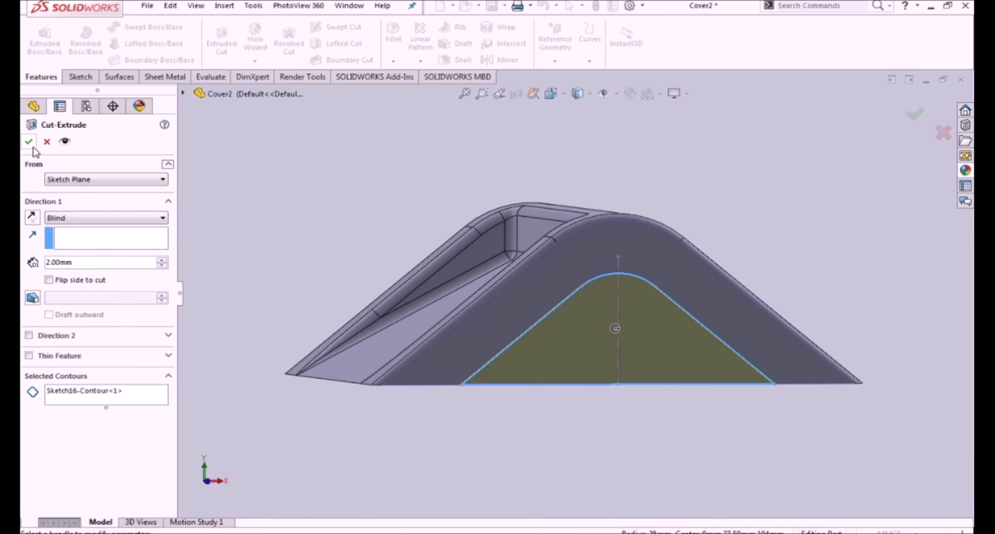
middle_drag(216, 282, 284, 298)
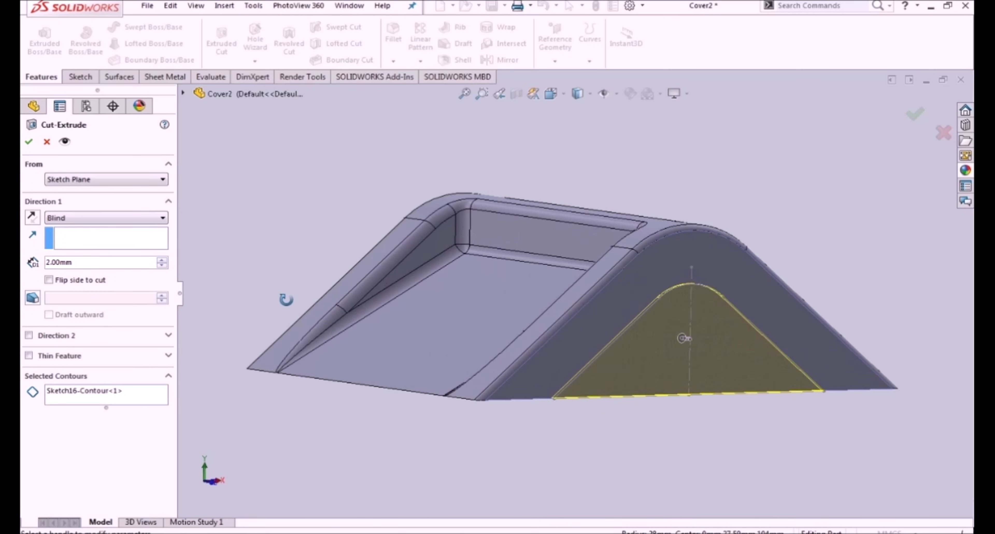
click(29, 142)
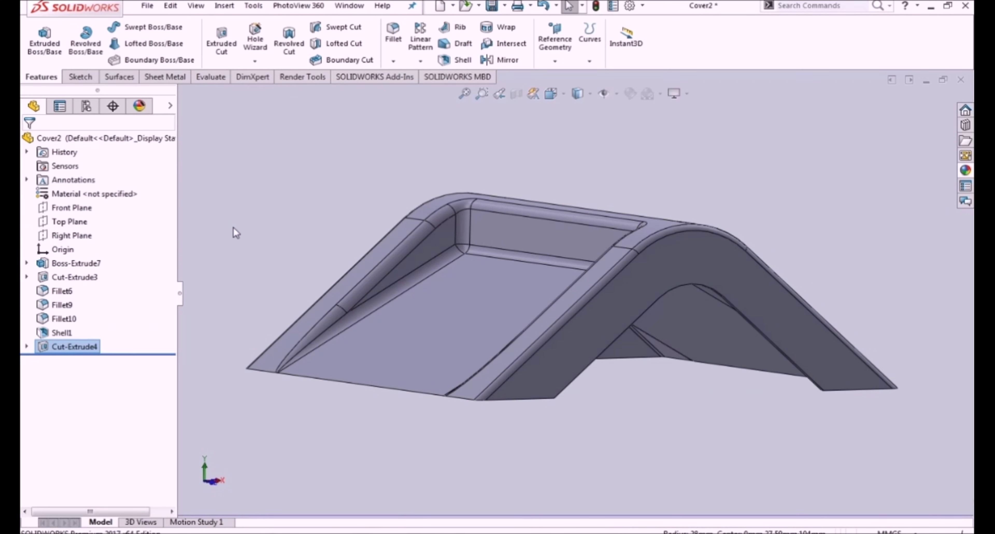
- Reuse Sketch16 for a Through All cut starting from the cover's opposite end face
click(27, 347)
click(80, 361)
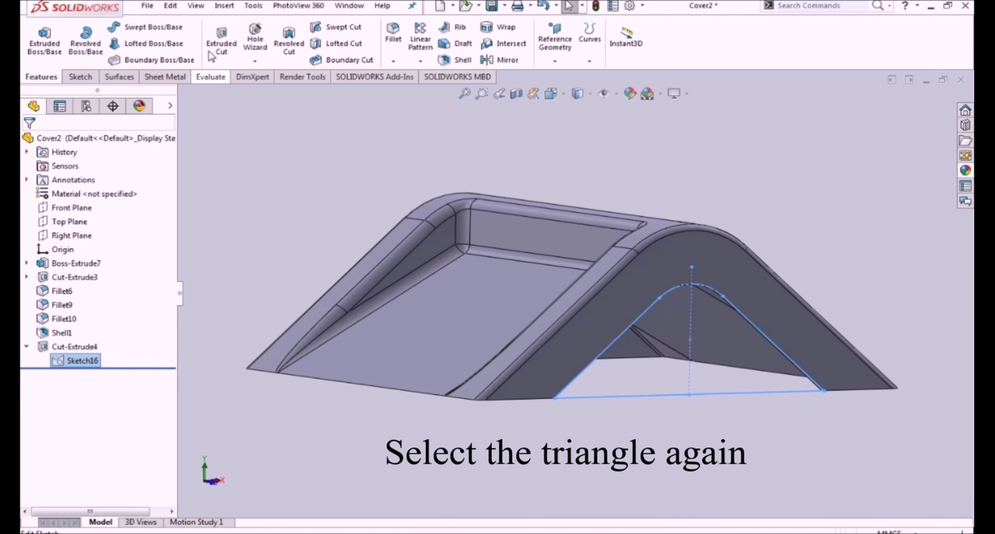
click(224, 42)
click(104, 179)
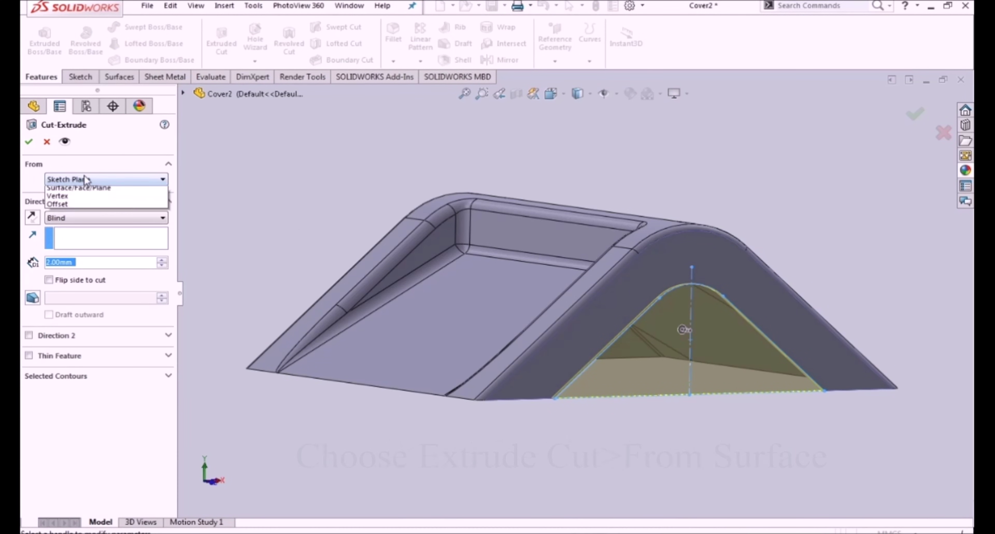
click(80, 199)
mouse_move(262, 217)
middle_down()
mouse_move(282, 217)
mouse_move(289, 155)
middle_up()
click(433, 381)
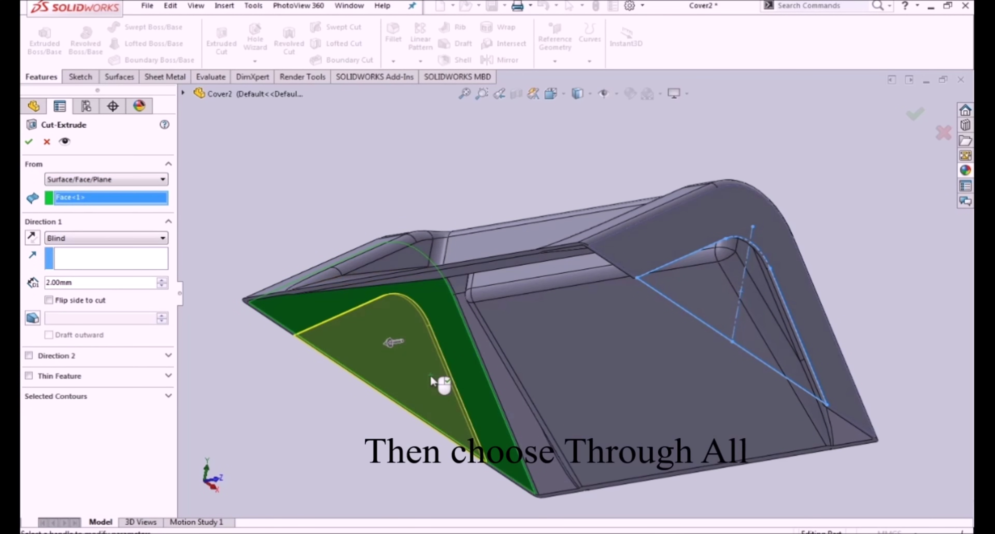
click(86, 237)
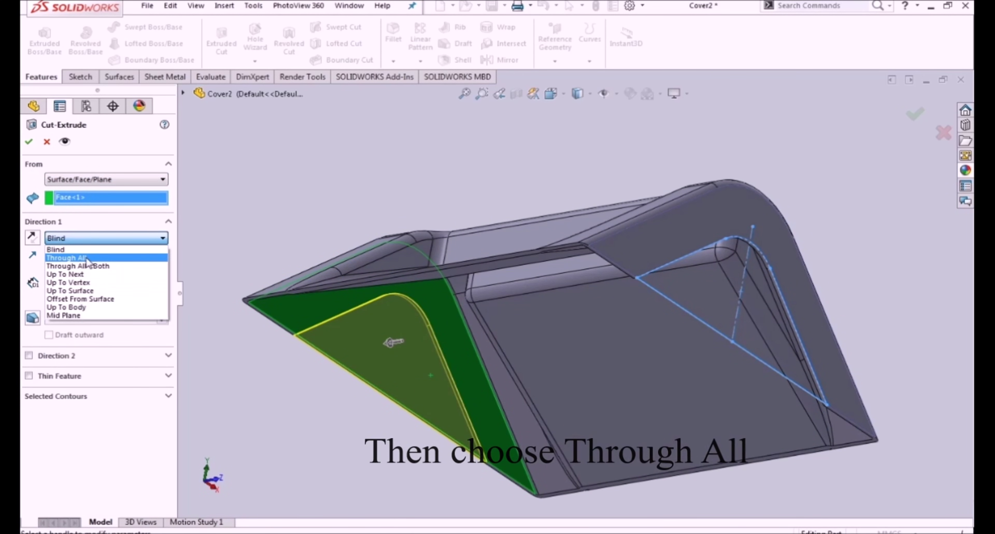
click(86, 257)
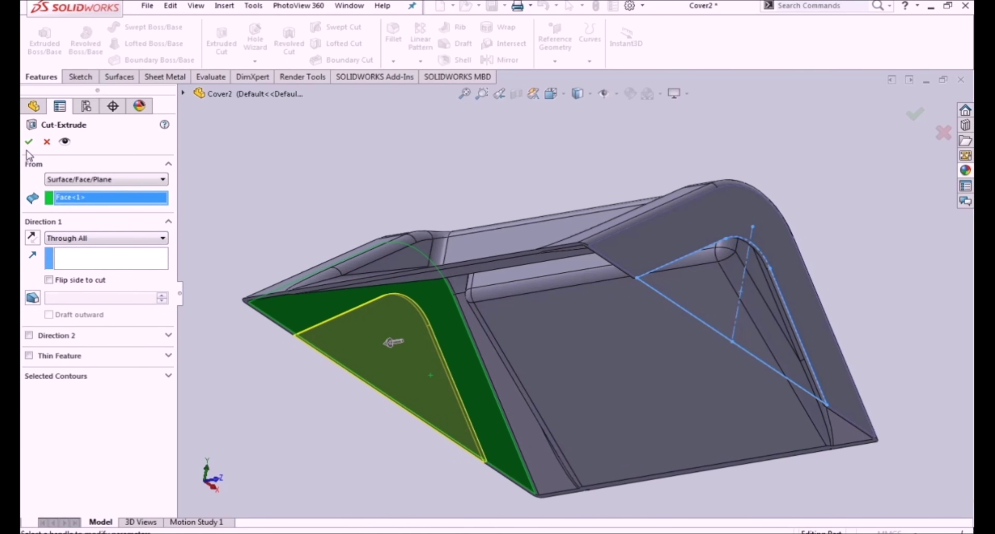
click(29, 141)
mouse_move(378, 321)
middle_down()
mouse_move(362, 388)
mouse_move(279, 335)
mouse_move(292, 408)
middle_up()
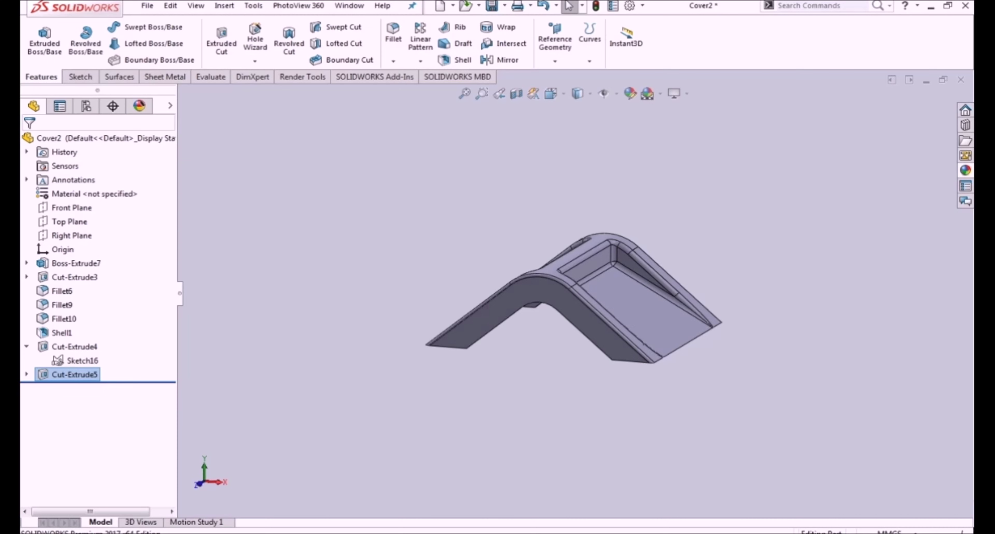
- Start a new sketch on Cover2's curved side face, viewed normal to it
scroll(560, 350, down, 3)
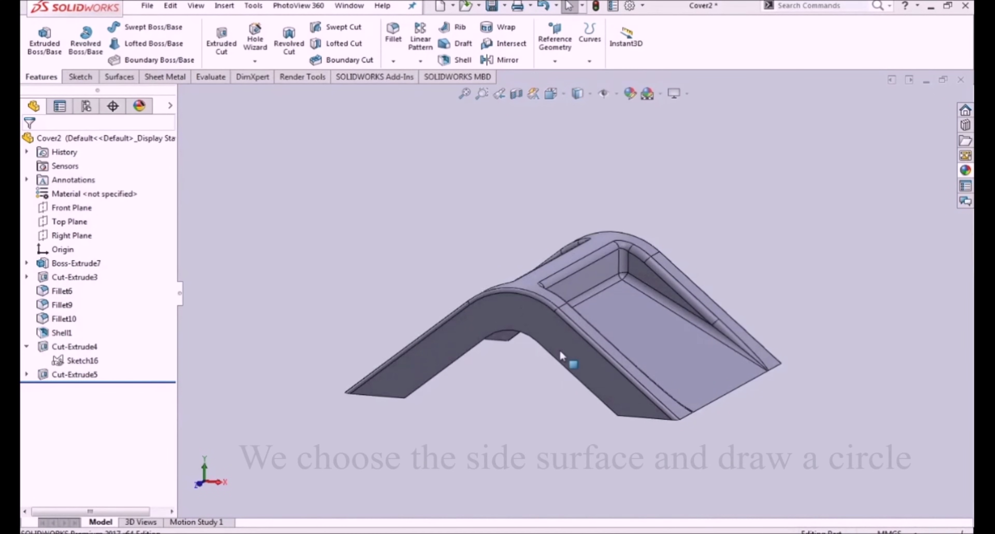
click(540, 327)
click(598, 291)
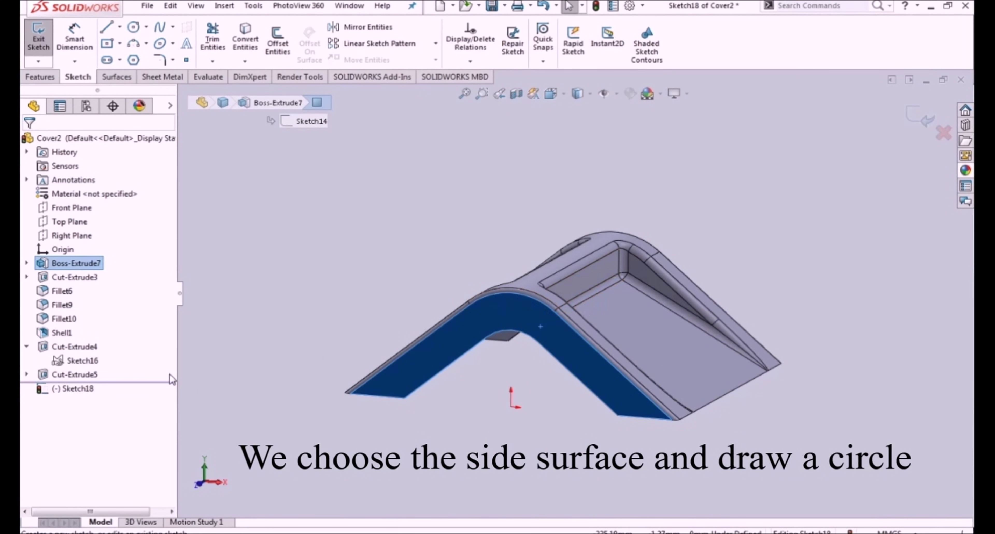
click(77, 389)
click(115, 374)
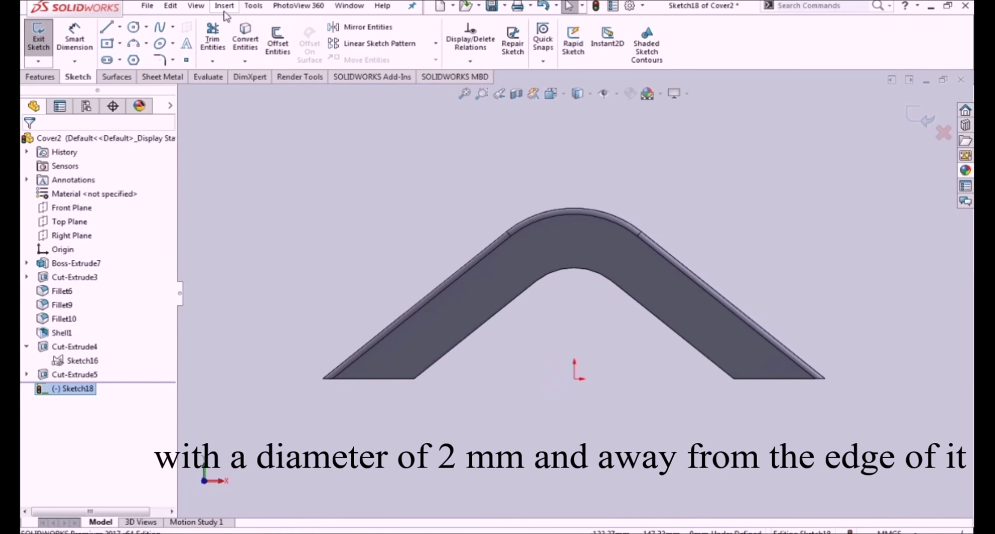
- Draw a small circle near the rim apex, its centre vertical with the origin
click(133, 27)
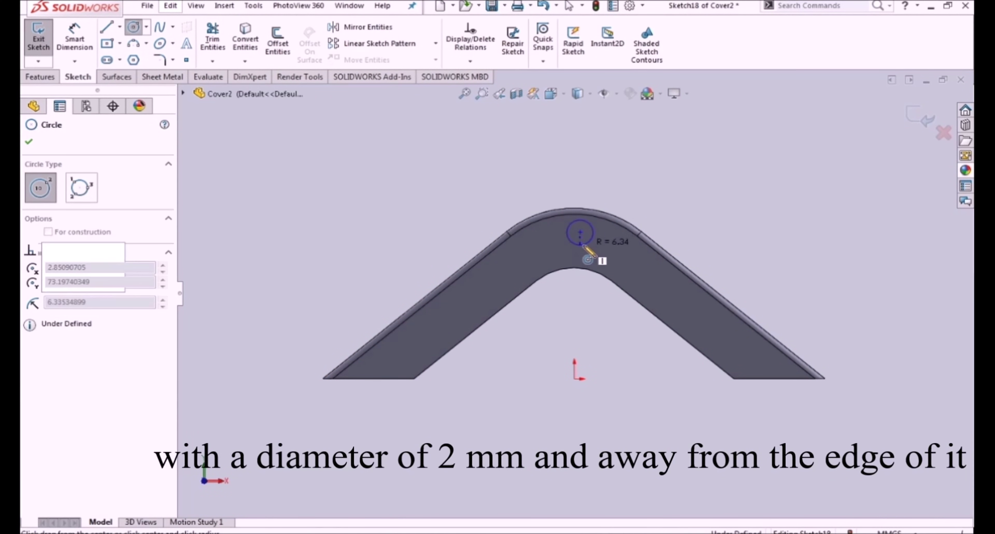
click(585, 246)
key(Escape)
click(580, 232)
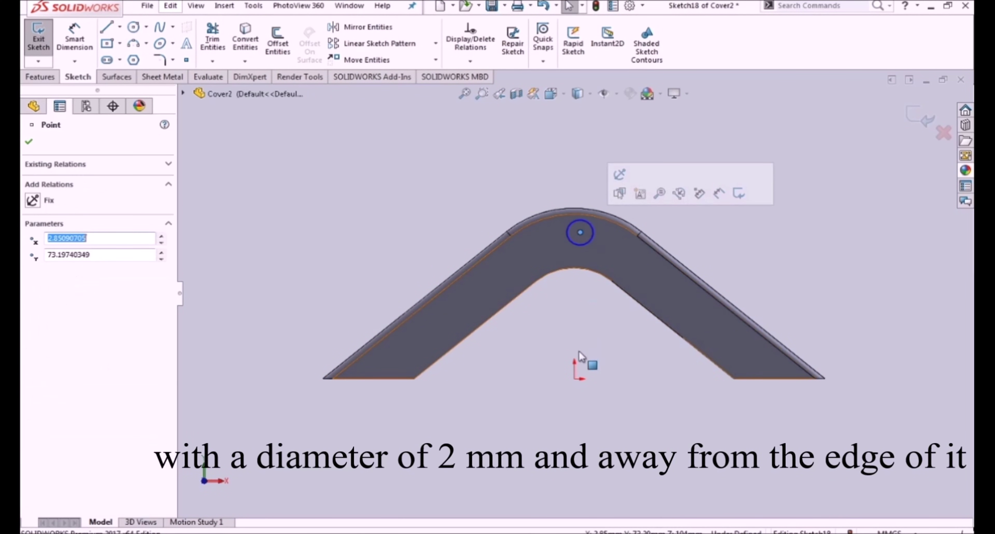
ctrl+click(575, 379)
click(633, 321)
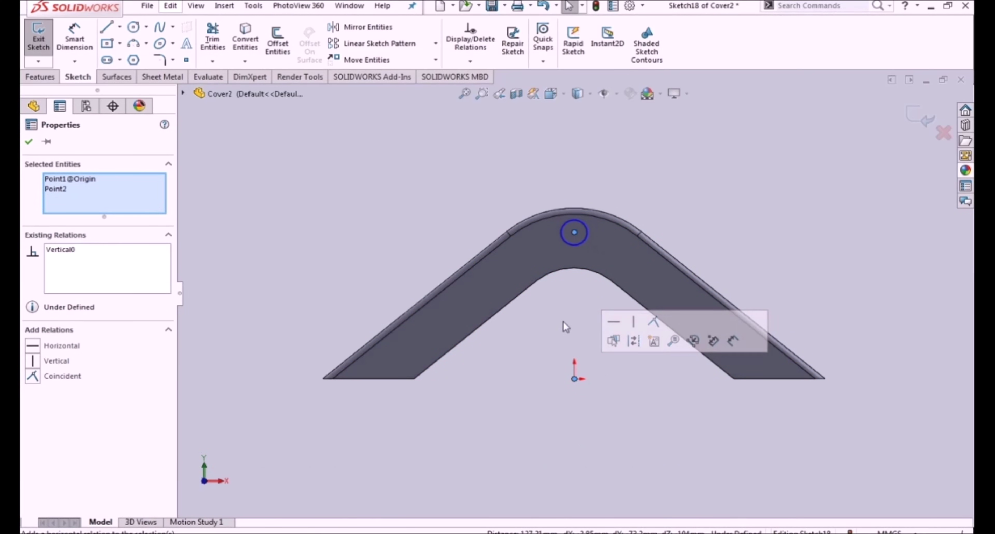
- Dimension the circle's diameter to 2 mm
click(74, 38)
key(Escape)
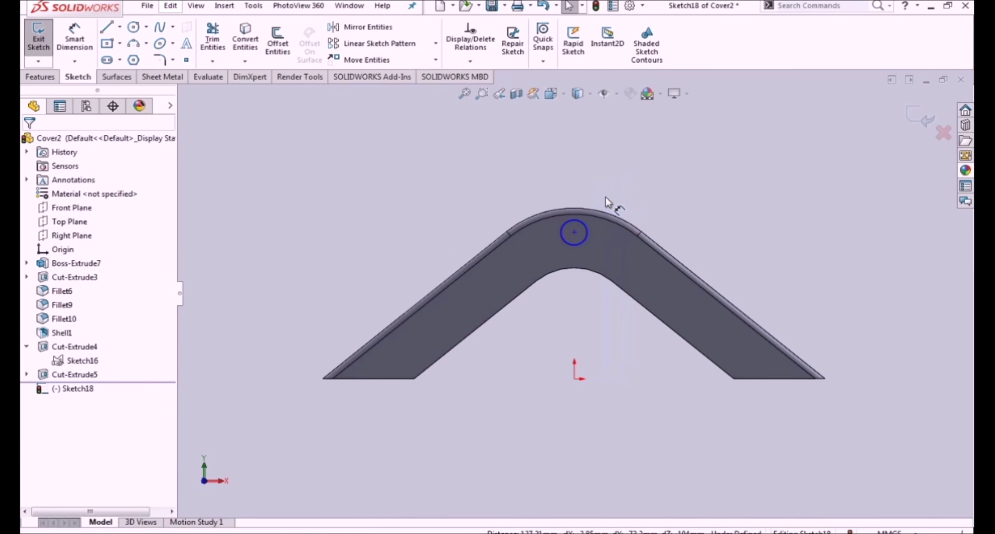
click(580, 220)
click(71, 37)
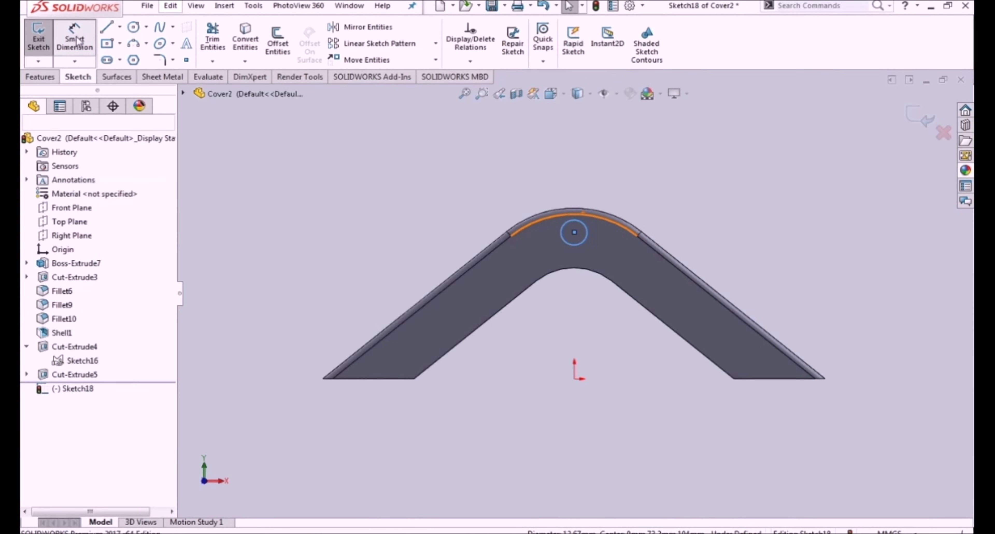
click(671, 174)
text(2)
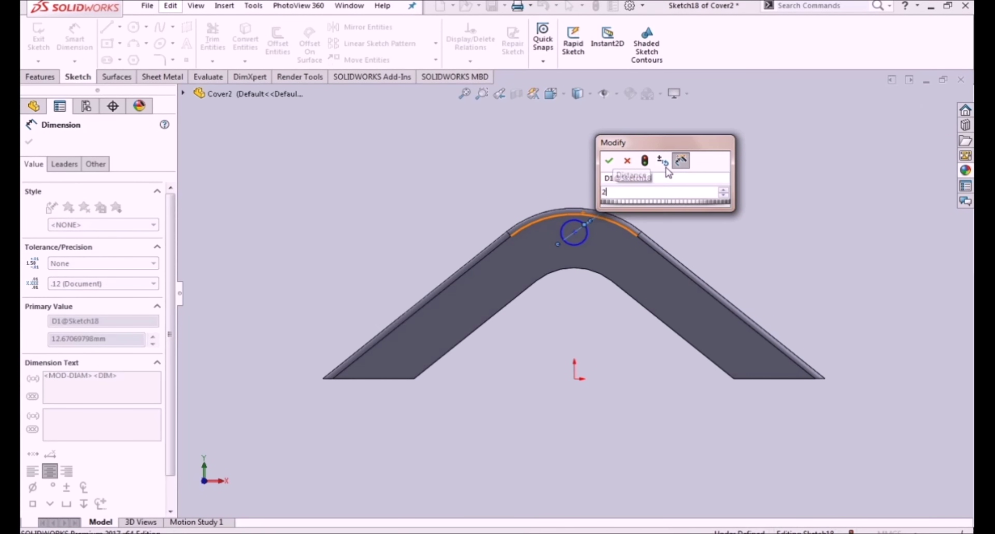
key(Return)
- Place the circle 3.5 mm below the arc's top and exit the sketch
scroll(580, 227, down, 2)
scroll(567, 262, down, 3)
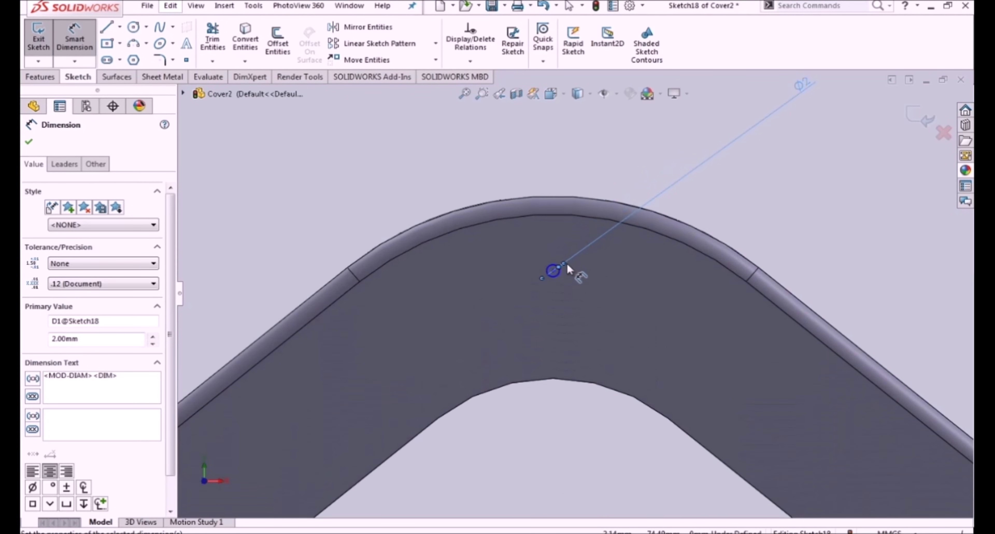
click(554, 274)
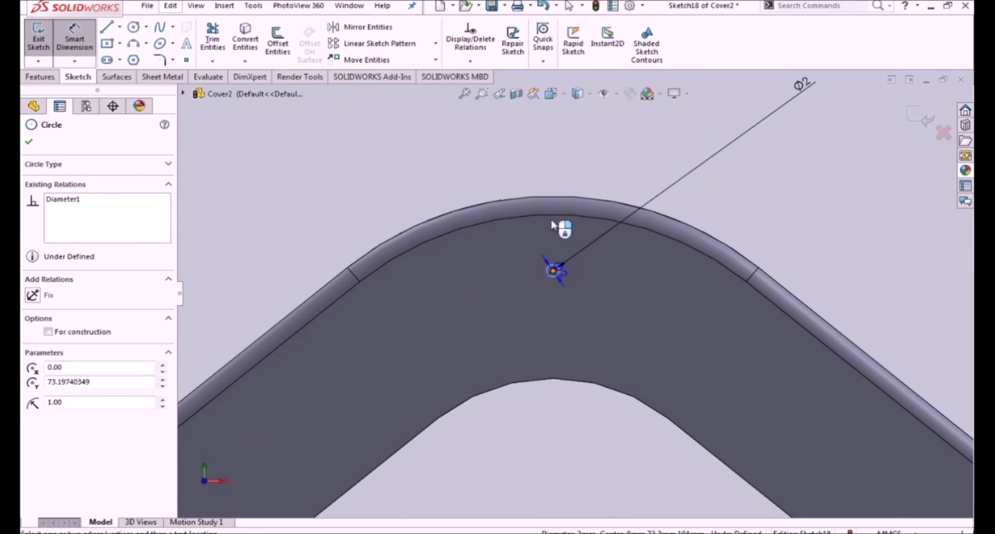
click(552, 198)
click(345, 185)
text(3.5)
key(Return)
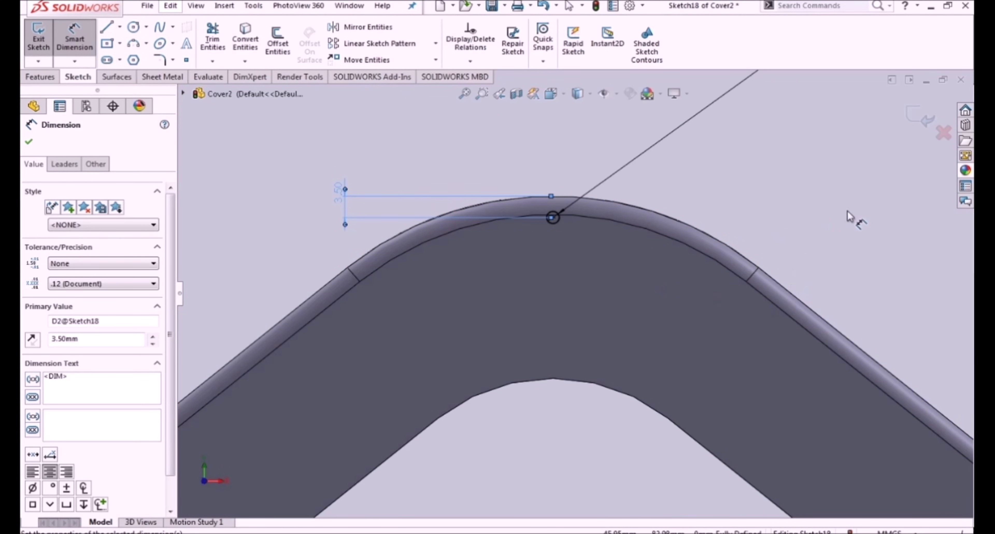
key(Escape)
click(920, 116)
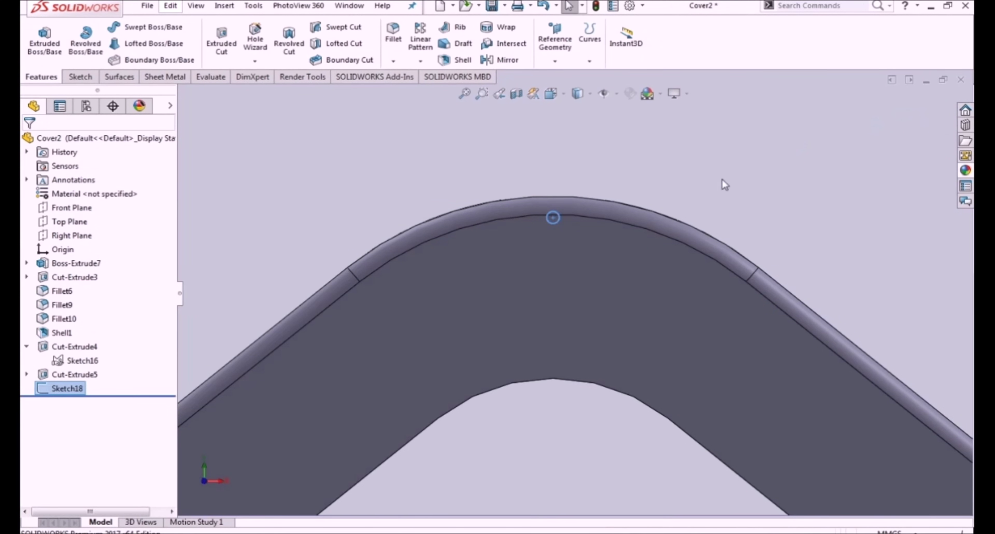
- Cut the 2 mm circle Through All as Cut-Extrude7, piercing the flap top
click(221, 40)
click(71, 218)
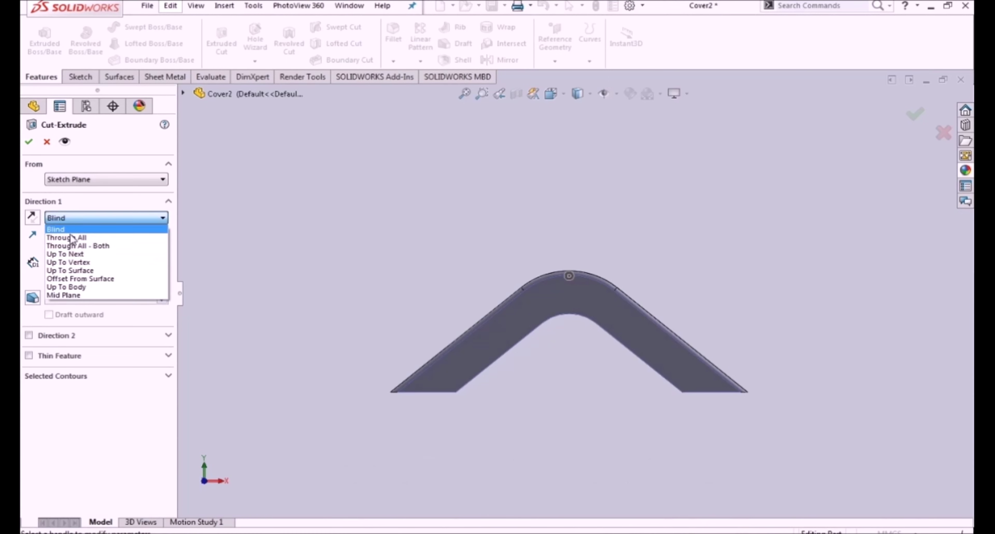
click(72, 238)
middle_drag(442, 269, 445, 278)
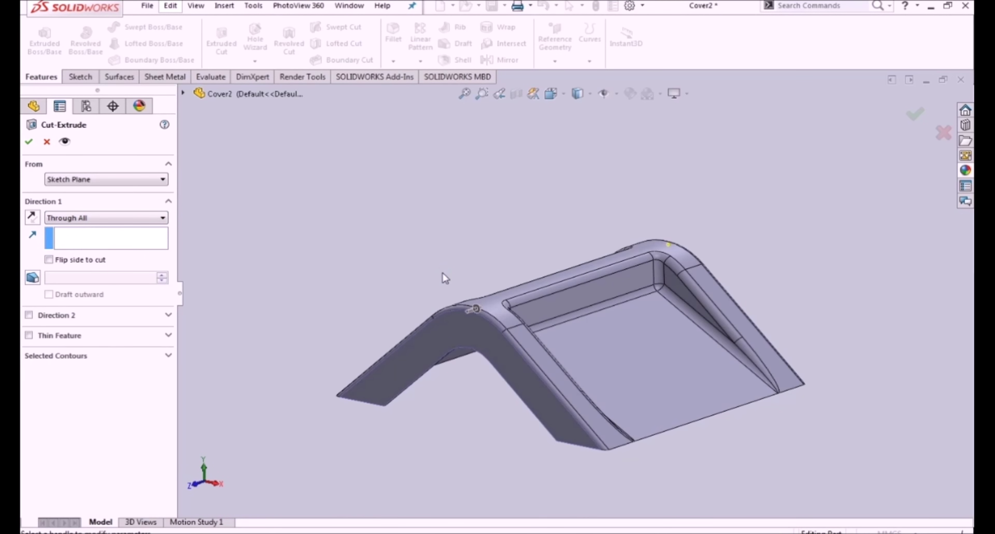
click(29, 142)
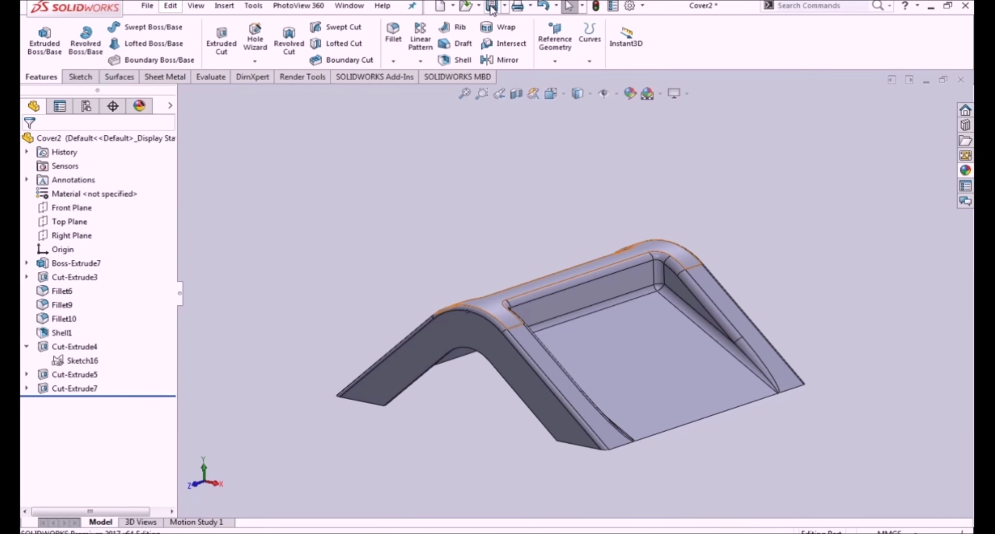
right_click(115, 139)
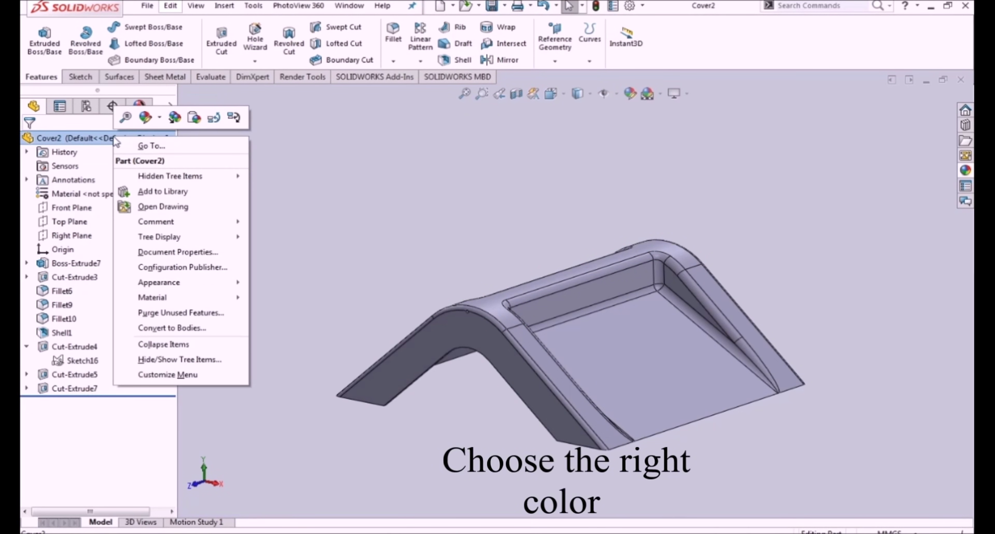
- Give the whole Cover2 part a pale yellow appearance and save it
click(145, 117)
click(158, 146)
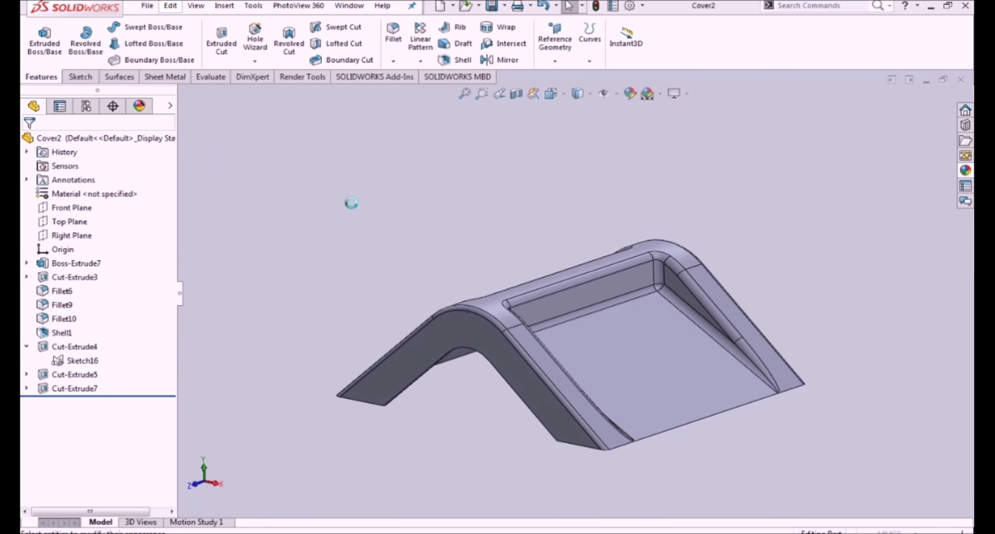
click(834, 215)
click(826, 309)
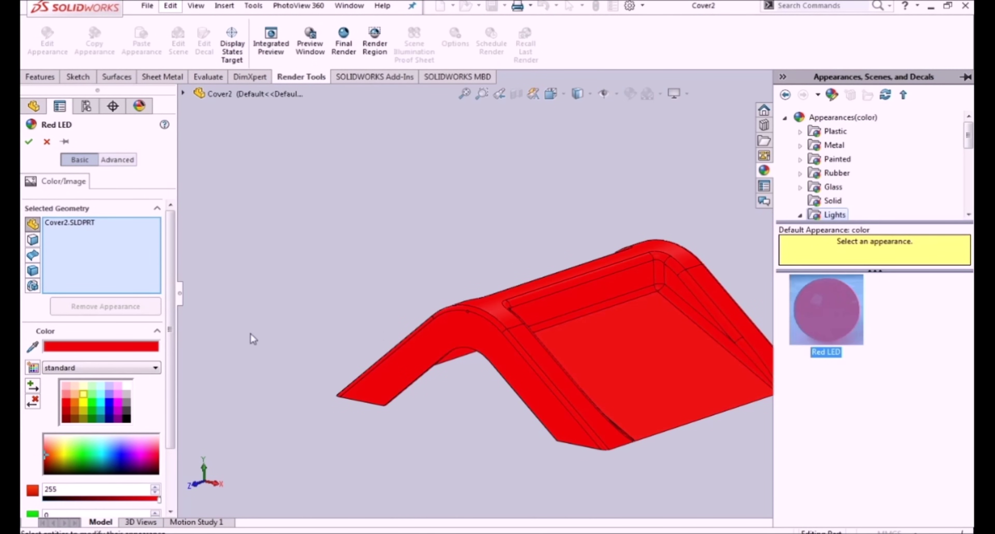
click(81, 396)
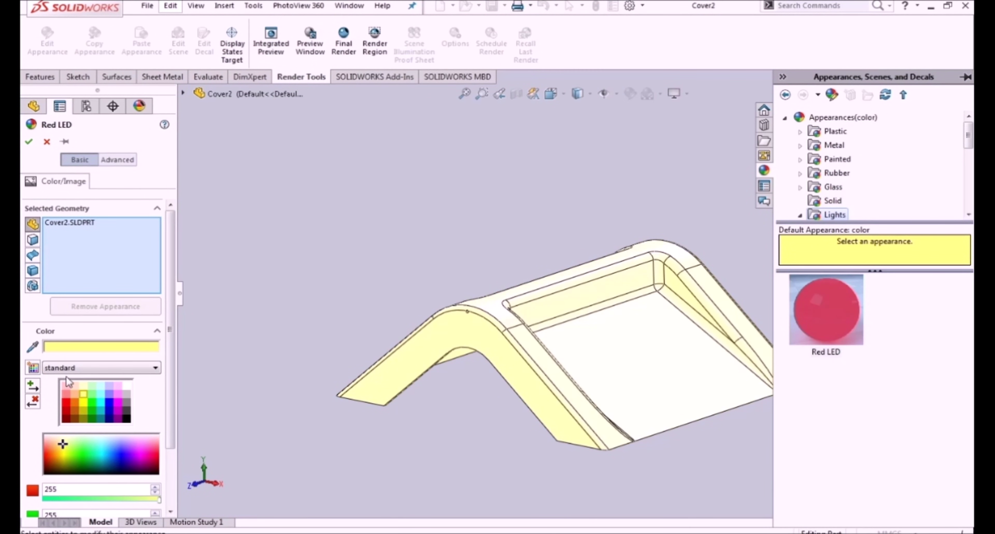
click(30, 141)
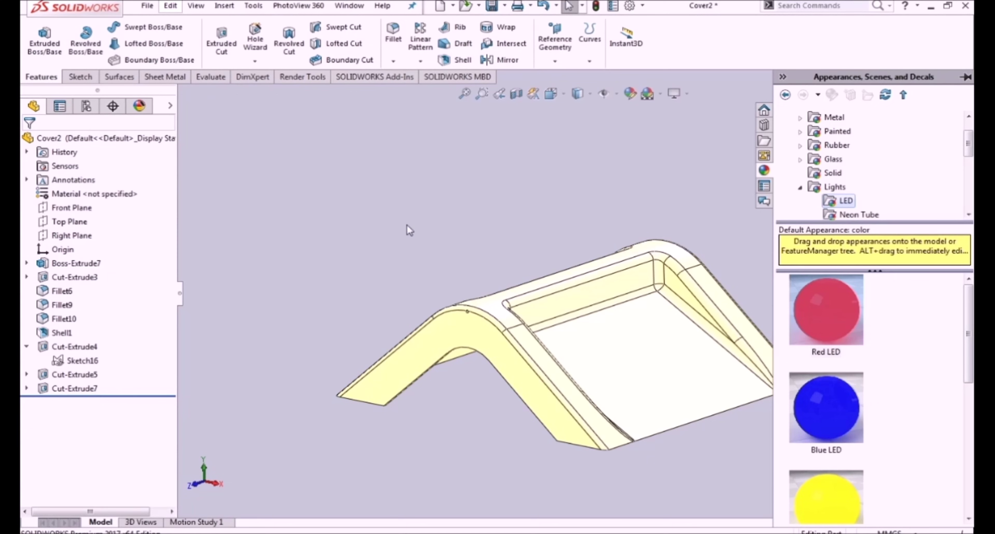
click(406, 225)
click(492, 8)
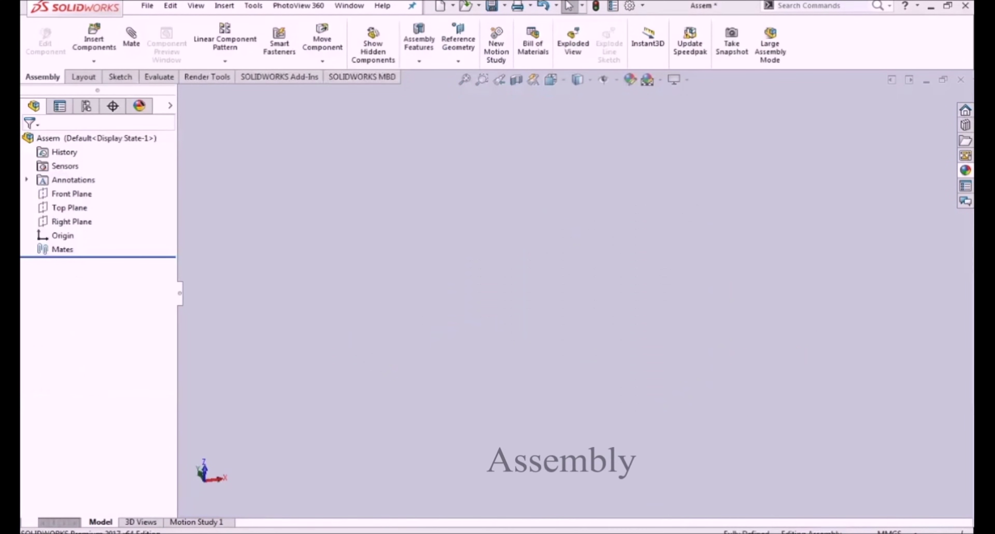
- Insert the Body part into the Assem assembly
click(93, 41)
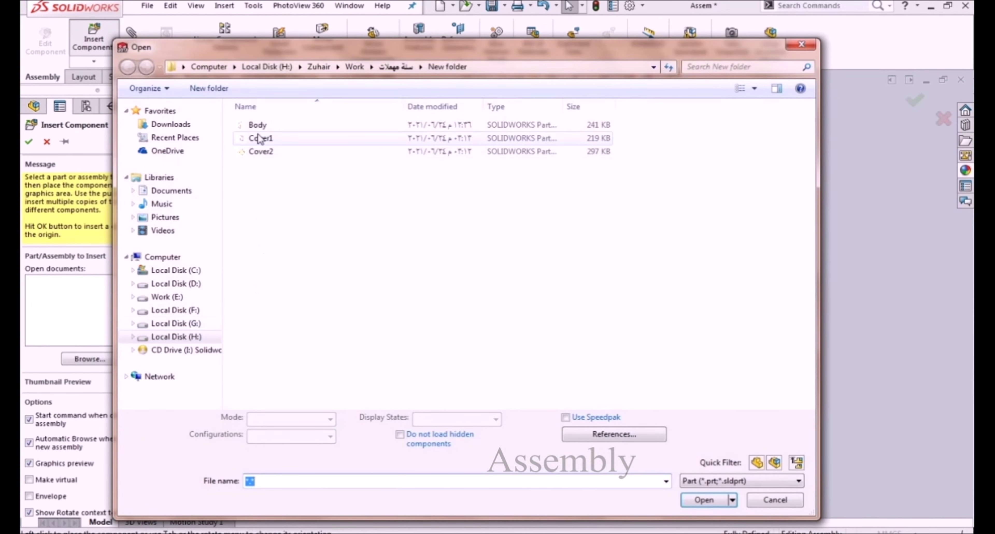
click(259, 127)
double_click(259, 126)
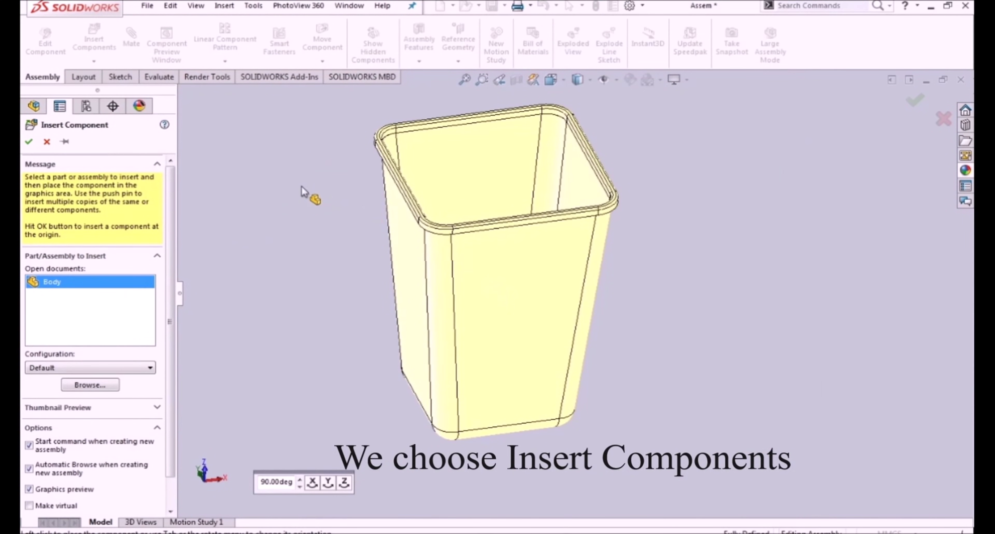
click(29, 142)
- Insert Cover1 and Cover2 beside the body and turn Cover2 to a new orientation
click(94, 40)
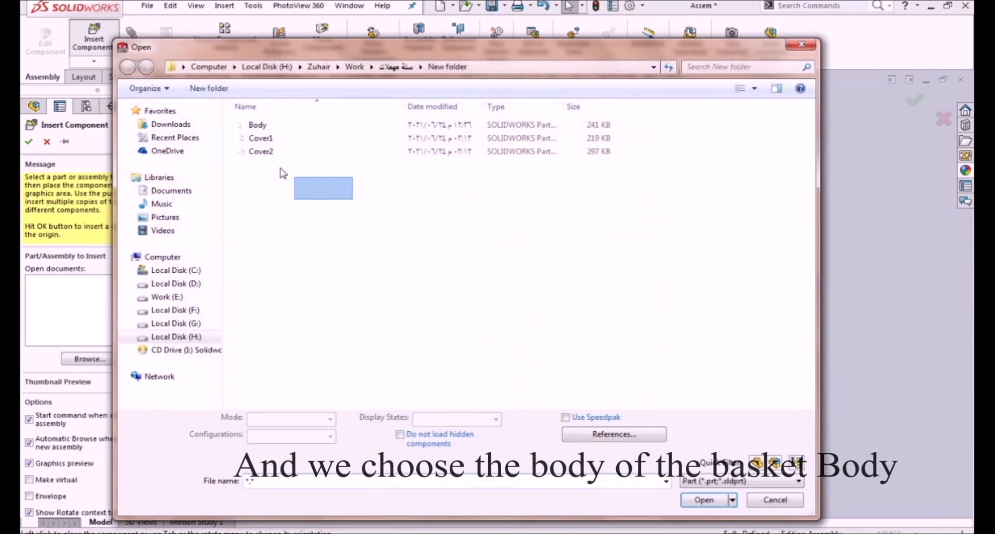
drag(282, 172, 255, 141)
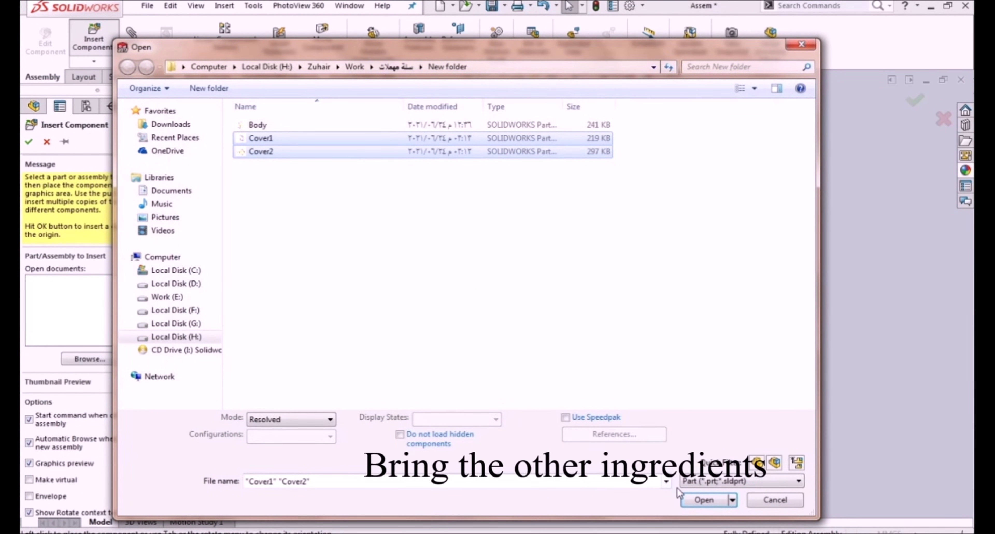
click(694, 500)
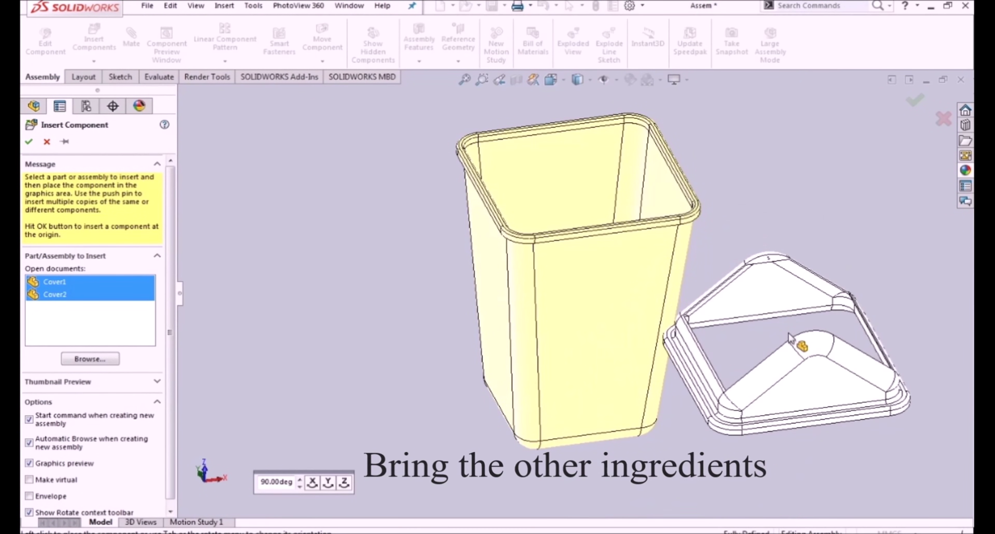
click(757, 326)
click(846, 328)
scroll(833, 281, down, 4)
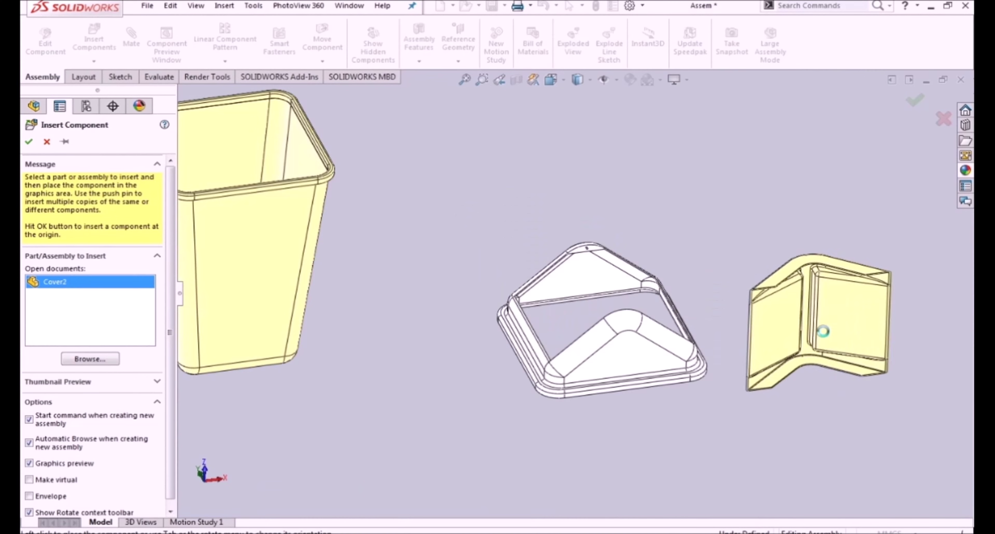
right_drag(834, 282, 823, 490)
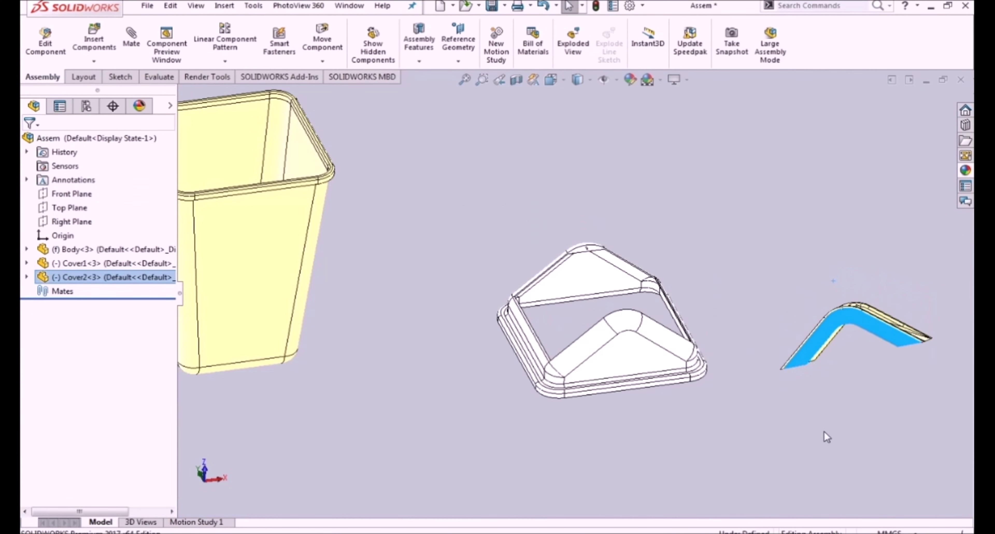
click(694, 415)
key(f)
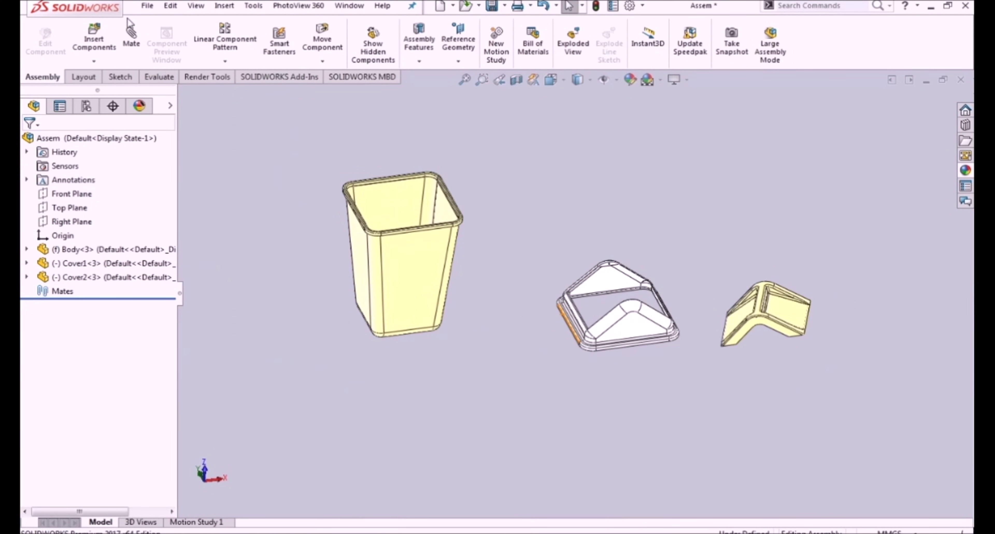
- Start a mate and expand Body's planes in the feature tree
click(132, 38)
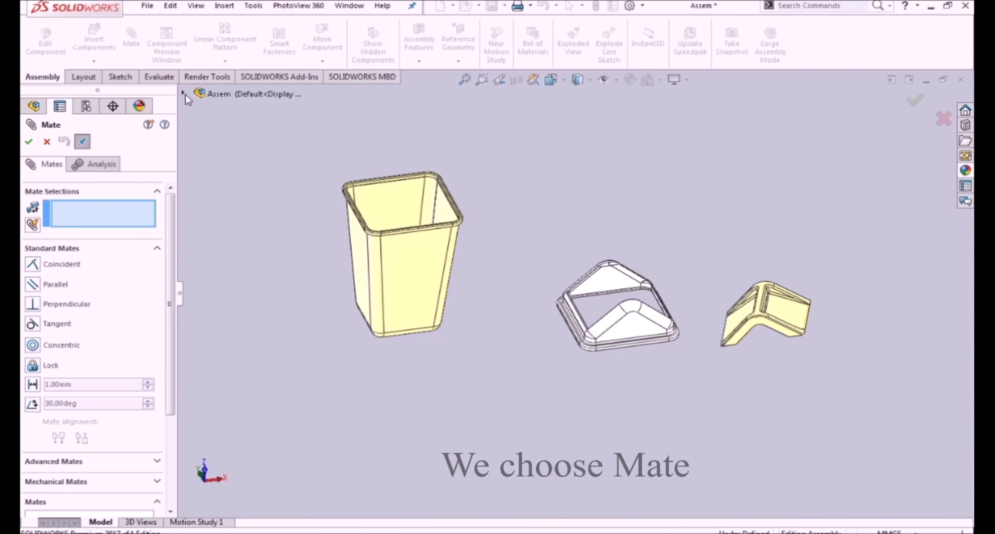
click(184, 93)
click(198, 205)
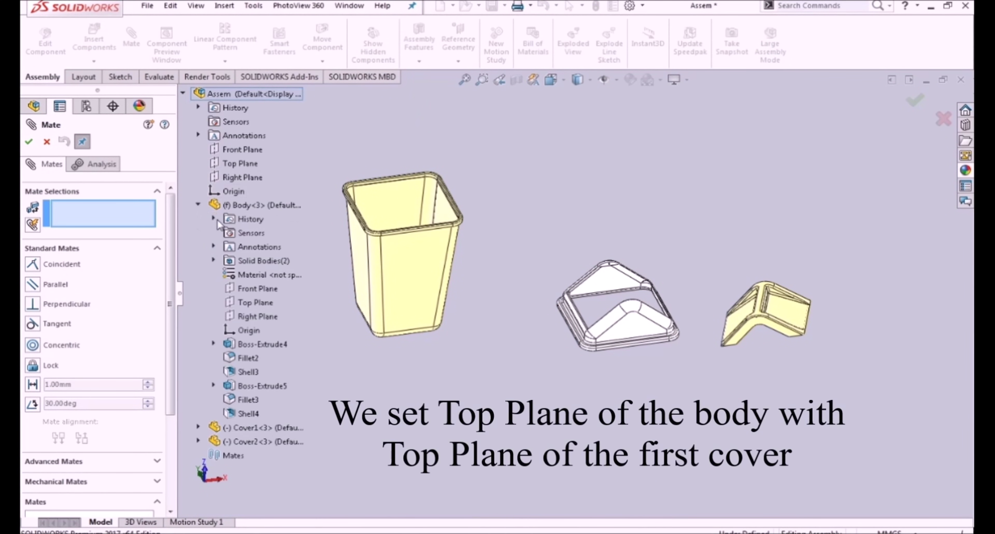
- Mate Body's and Cover1's Top Planes as coincident
click(264, 307)
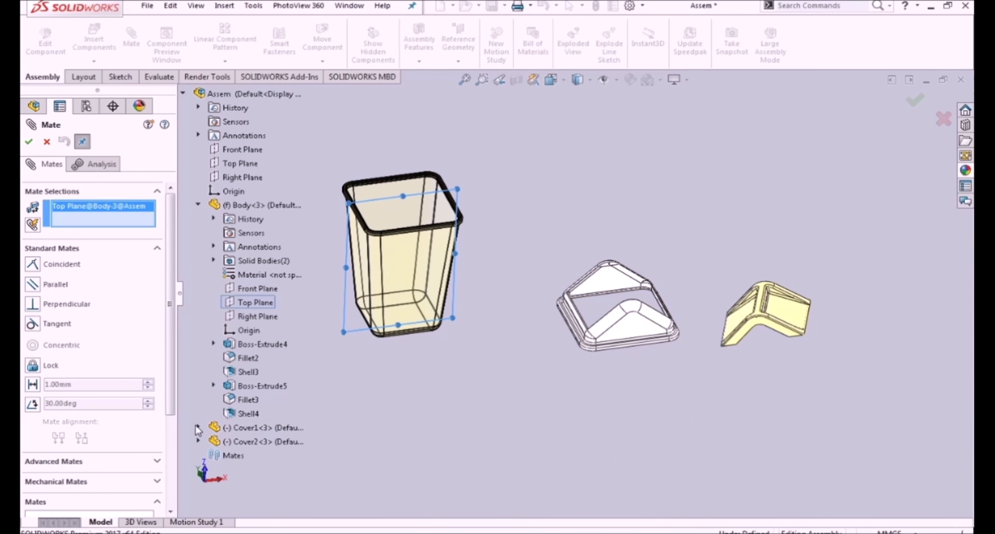
click(198, 428)
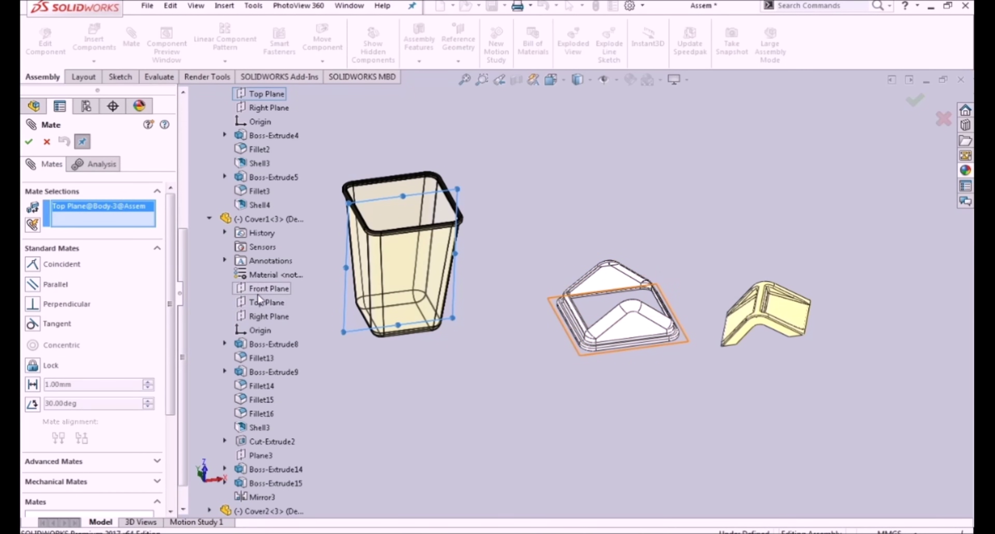
click(260, 304)
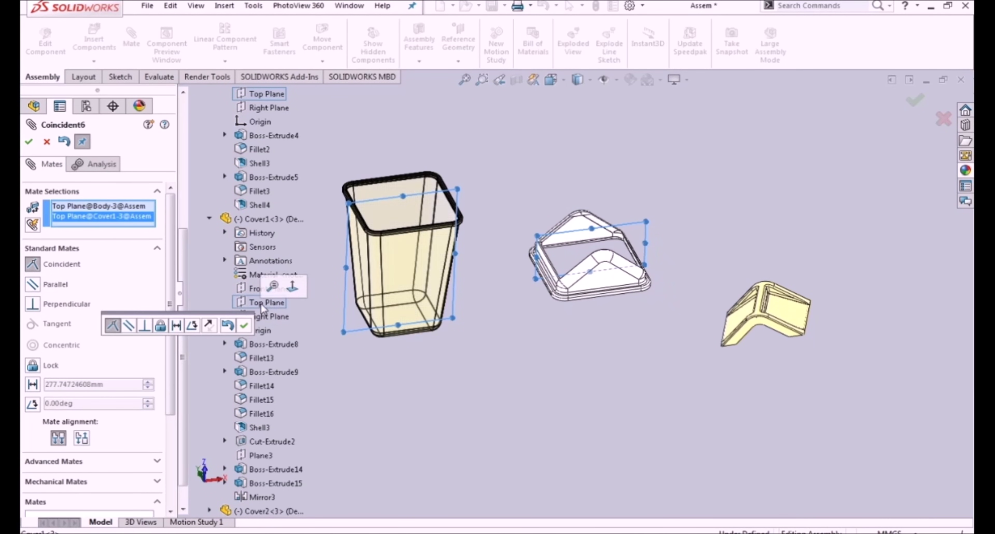
click(244, 327)
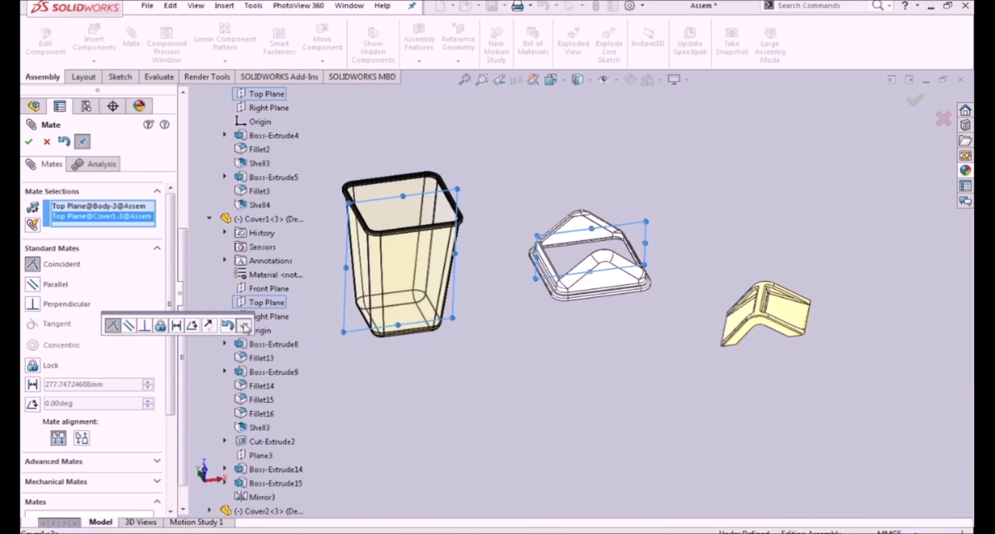
- Mate Cover1's and Body's Right Planes as coincident
click(266, 316)
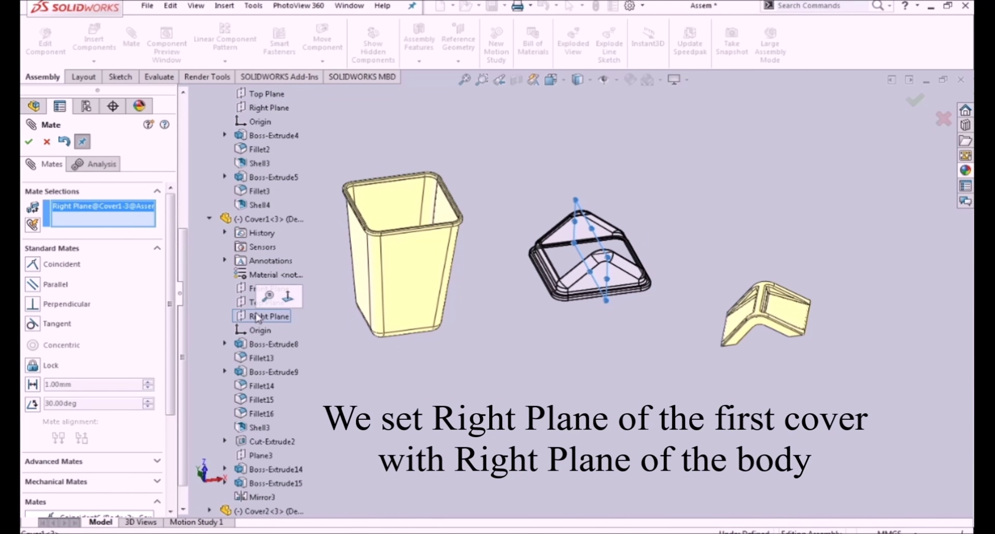
scroll(247, 289, up, 3)
click(263, 233)
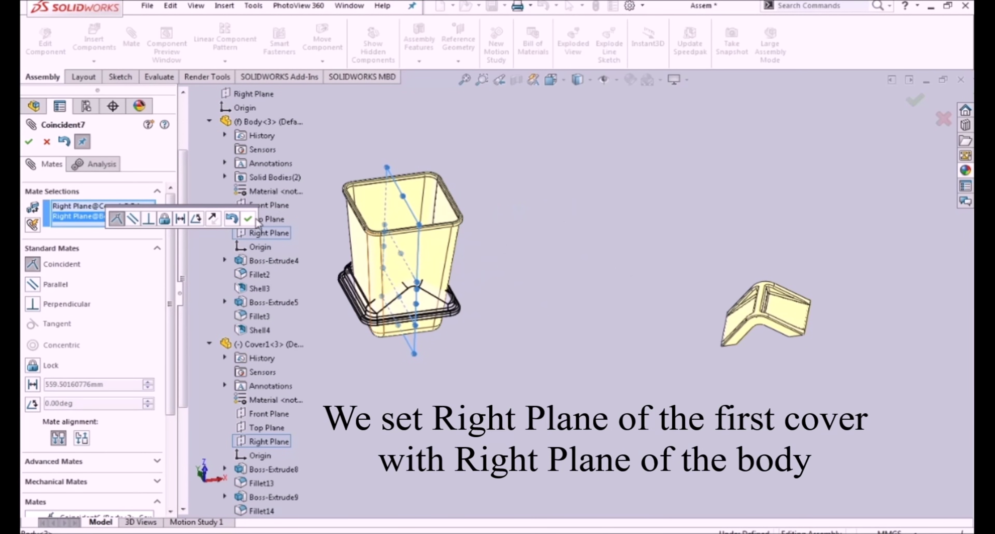
click(248, 219)
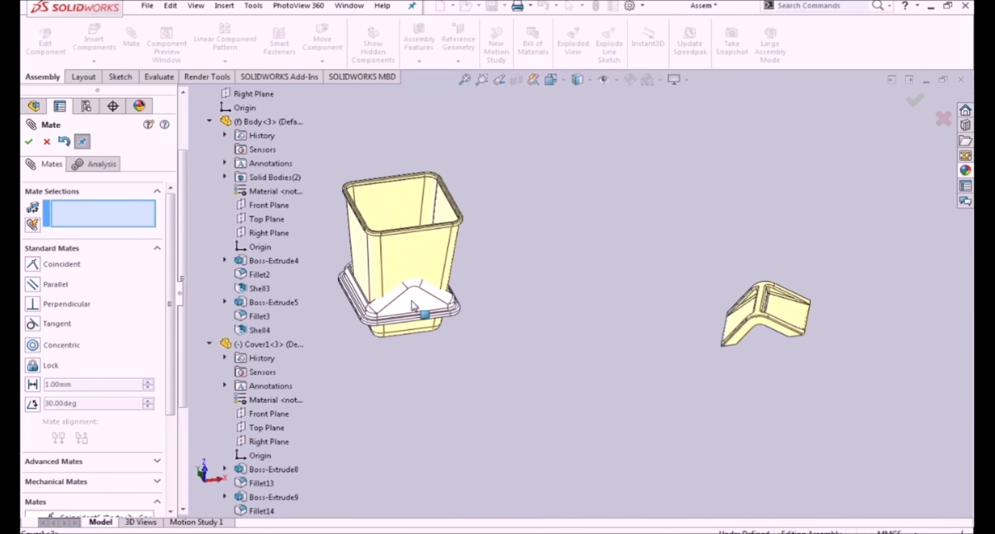
- Lift Cover1 above the body and select the body's upper rim face
drag(412, 305, 404, 181)
scroll(363, 215, down, 3)
scroll(457, 210, down, 3)
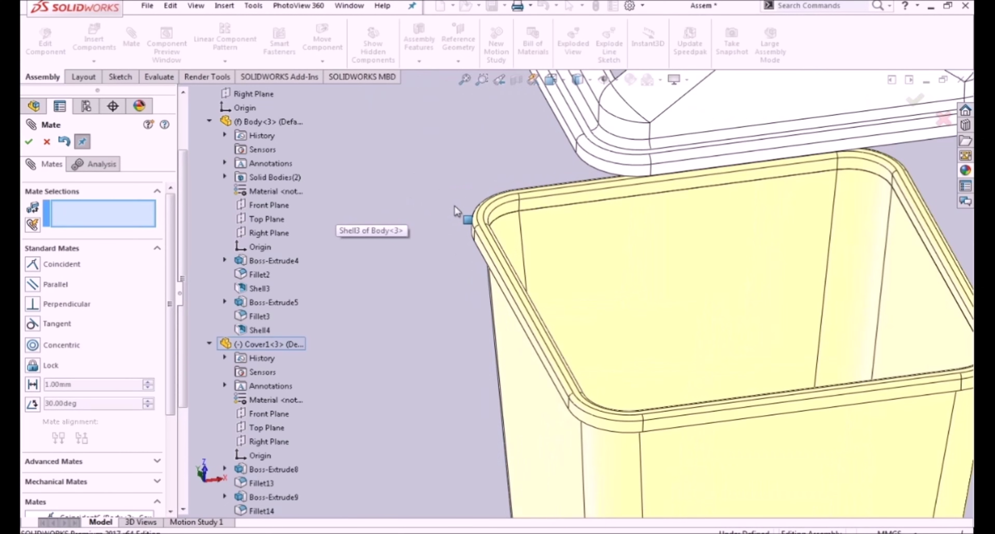
scroll(457, 210, down, 3)
click(493, 265)
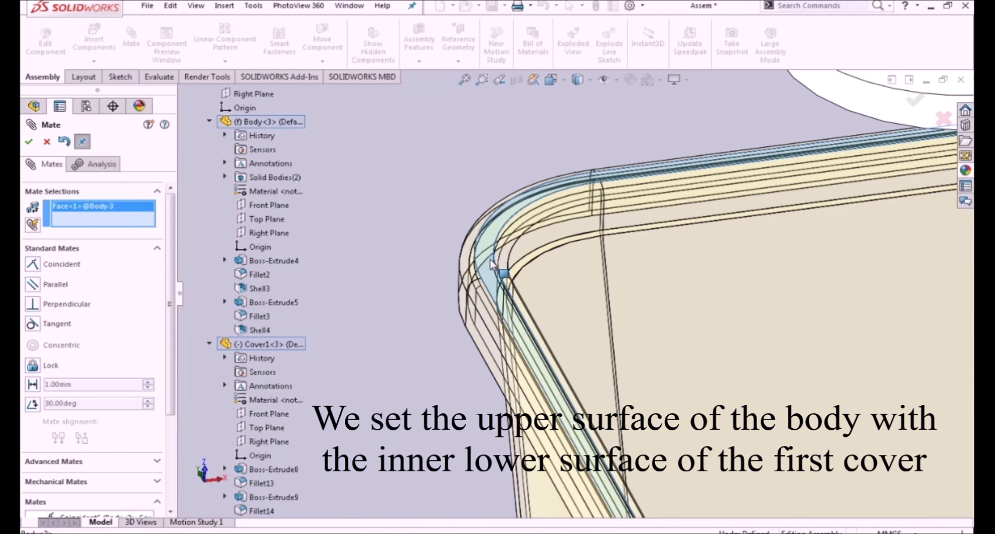
- Select Cover1's inner lower face and accept the Coincident mate with the rim
scroll(451, 251, up, 2)
scroll(562, 225, up, 3)
scroll(562, 224, up, 2)
scroll(564, 224, up, 2)
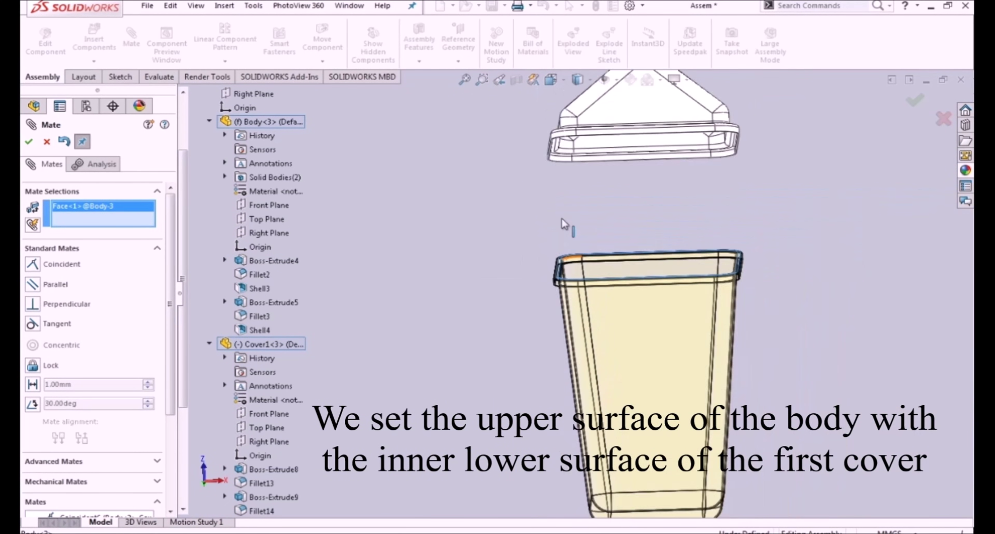
key(Up)
key(Up)
scroll(564, 226, down, 3)
scroll(562, 236, down, 3)
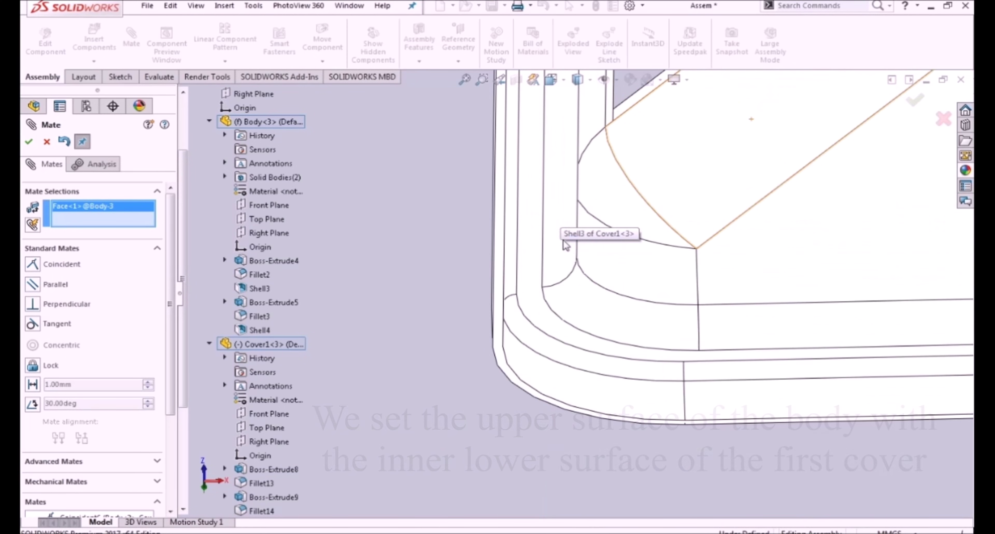
key(Up)
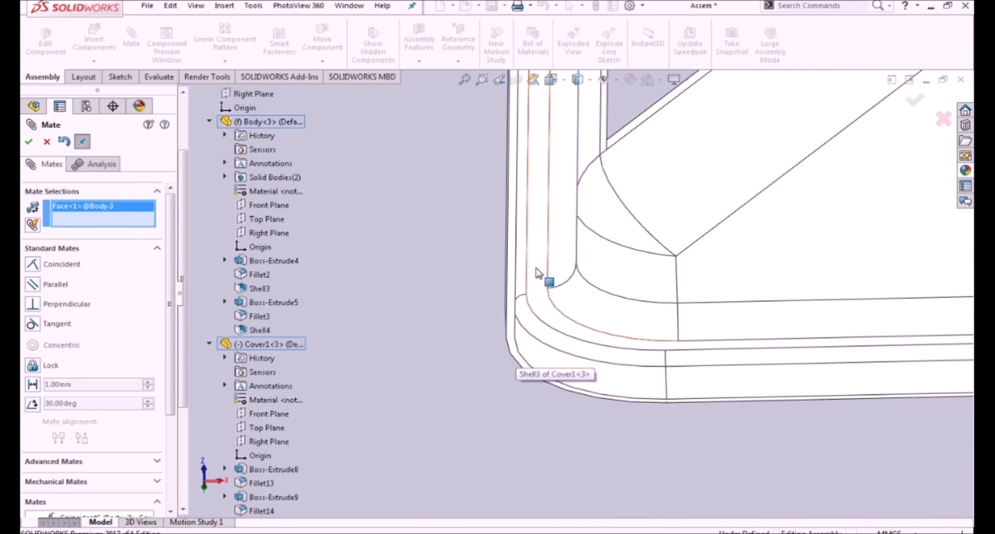
key(Up)
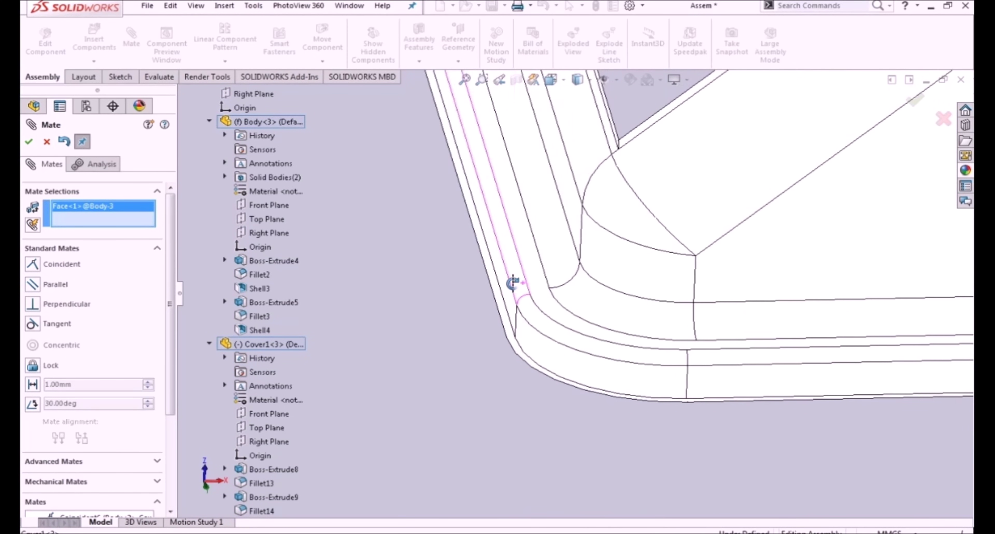
click(540, 275)
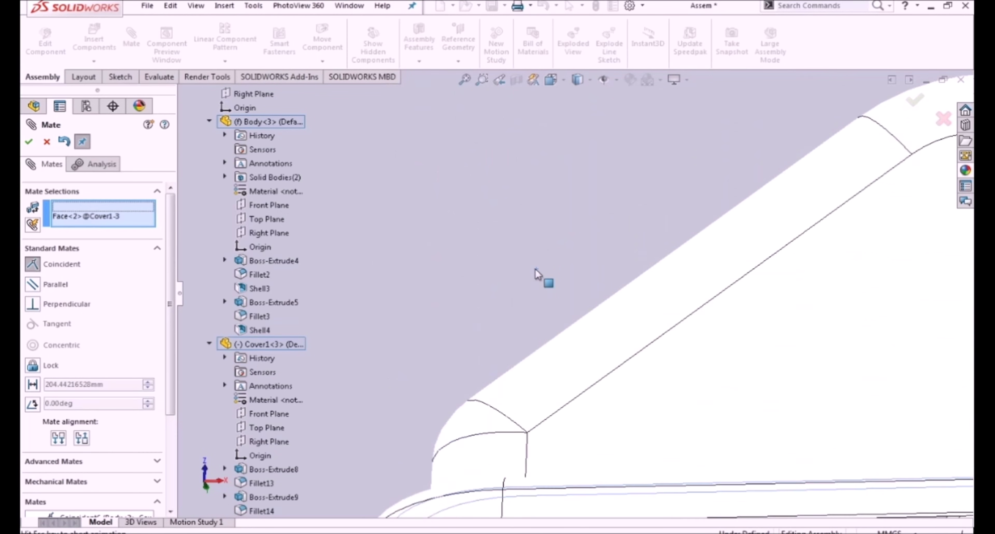
click(677, 253)
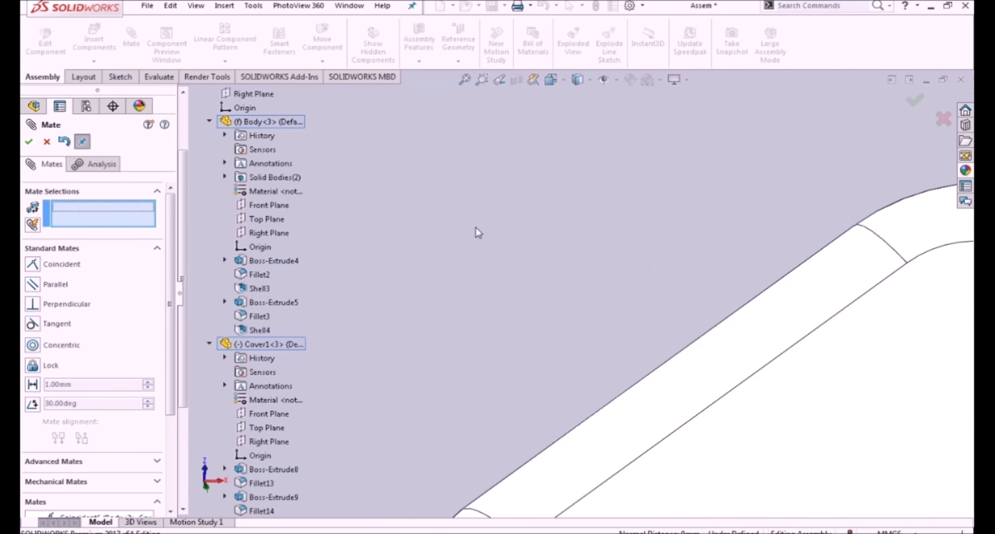
- Refit the view on the assembly and drag Cover2 toward the body
mouse_move(462, 216)
middle_down()
mouse_move(504, 271)
mouse_move(518, 329)
middle_up()
key(f)
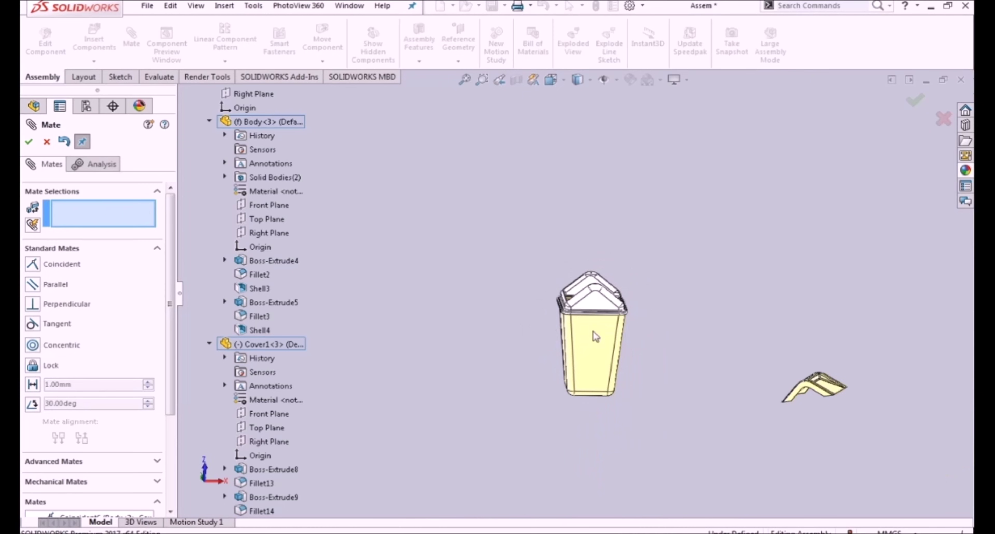
drag(701, 318, 551, 213)
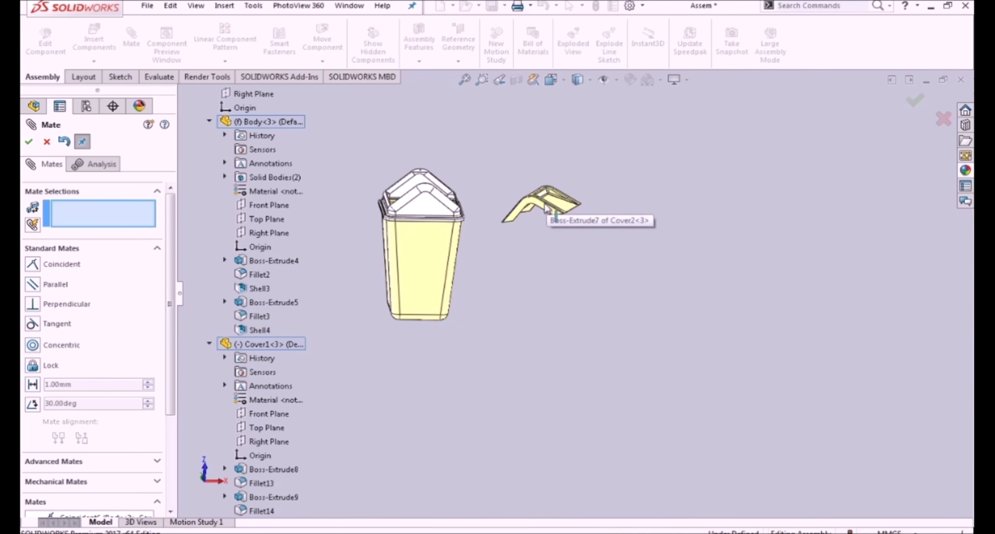
- Mate Cover2's Front Plane coincident with Body's Top Plane as Coincident9
scroll(344, 220, down, 2)
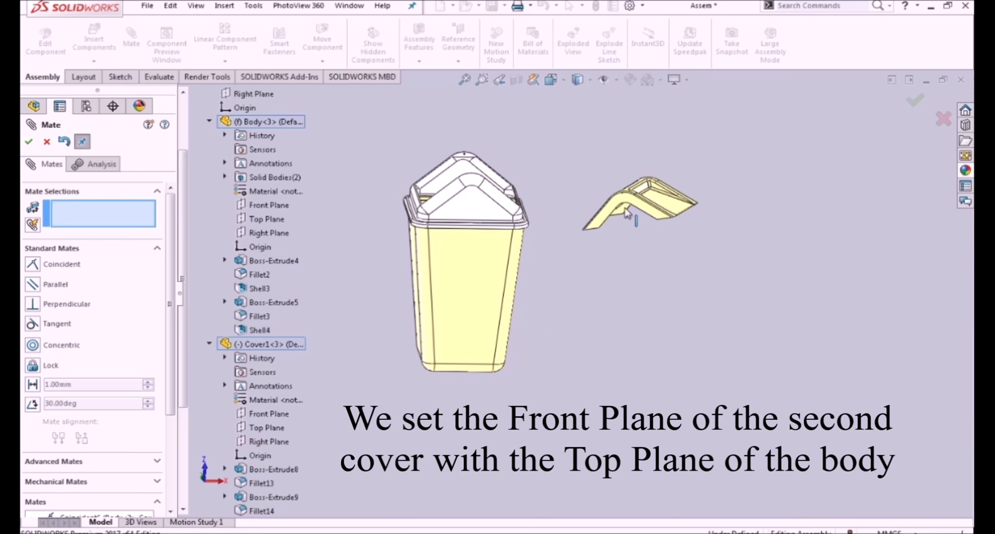
click(209, 344)
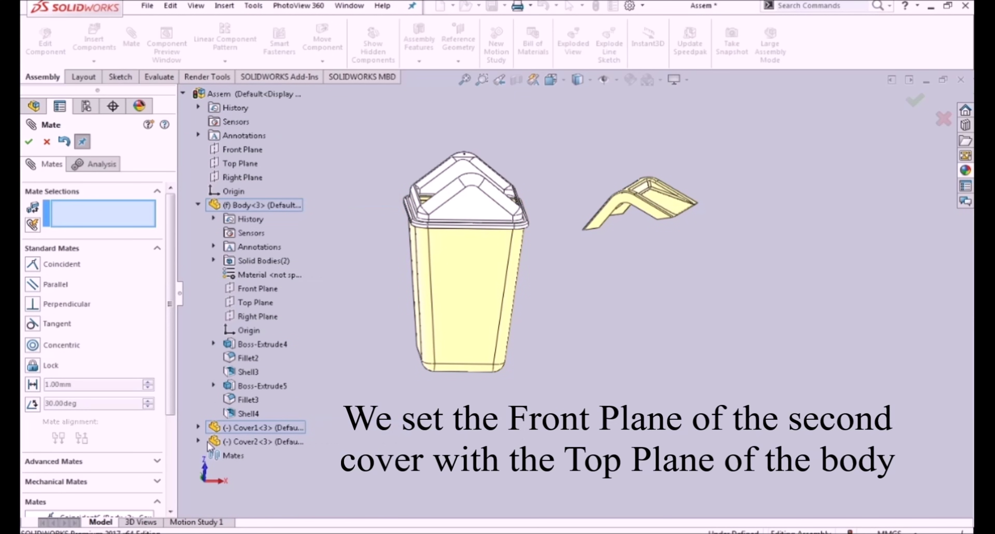
click(198, 442)
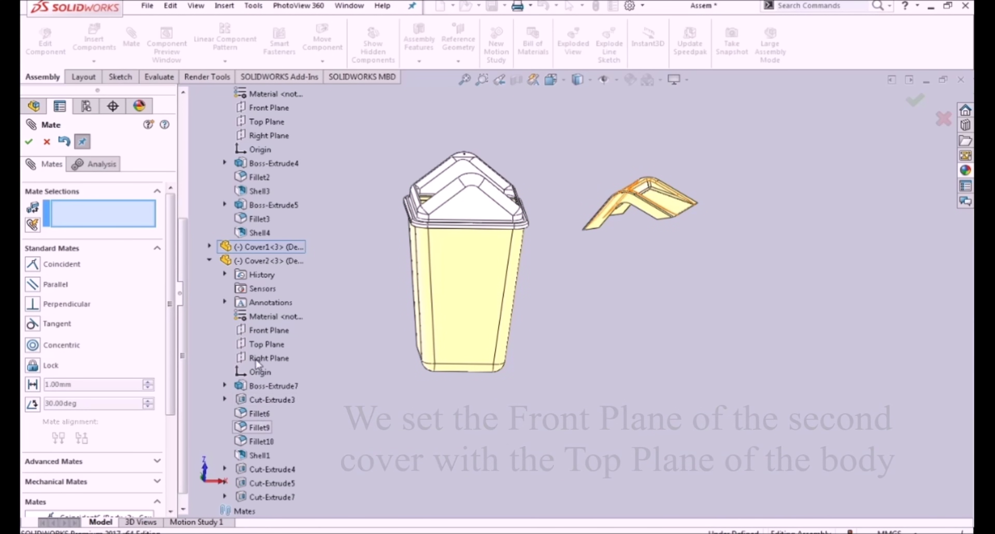
click(255, 328)
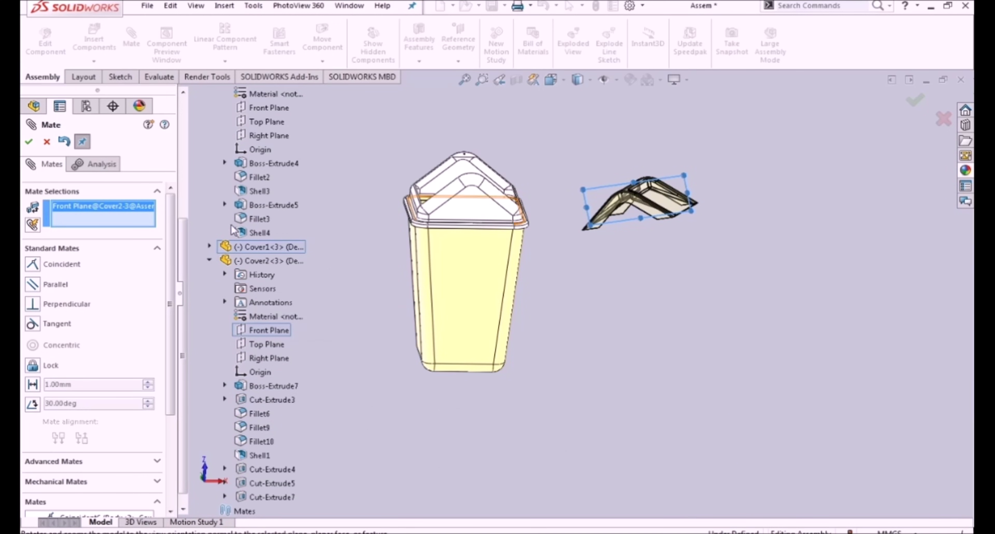
scroll(251, 226, up, 5)
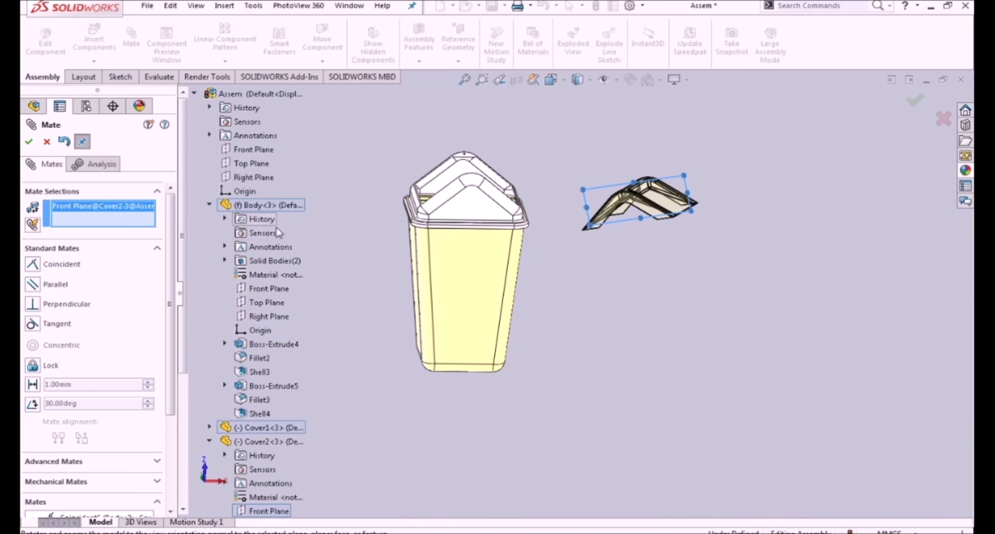
click(276, 303)
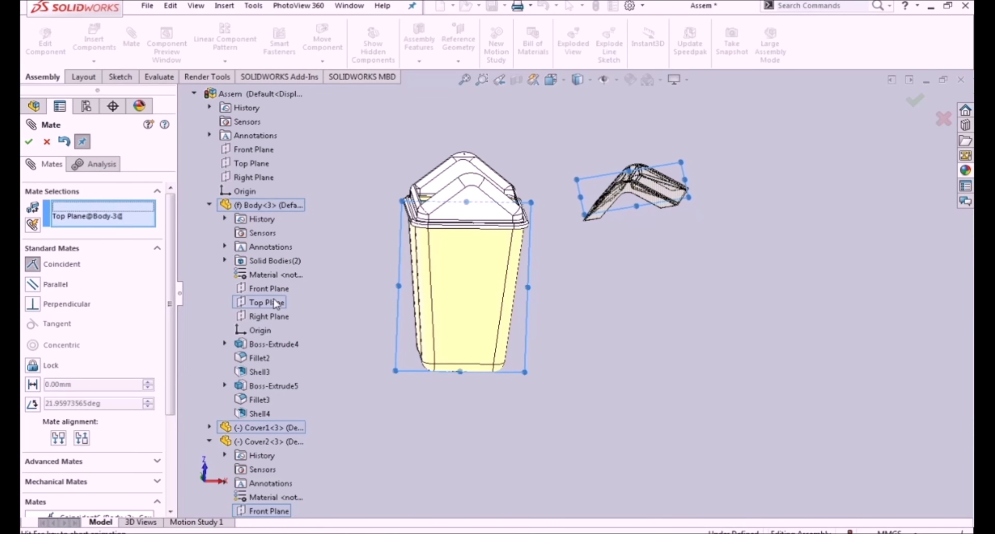
click(257, 319)
- Select the hole face in Cover2 for a mate
scroll(634, 213, down, 3)
scroll(634, 214, down, 3)
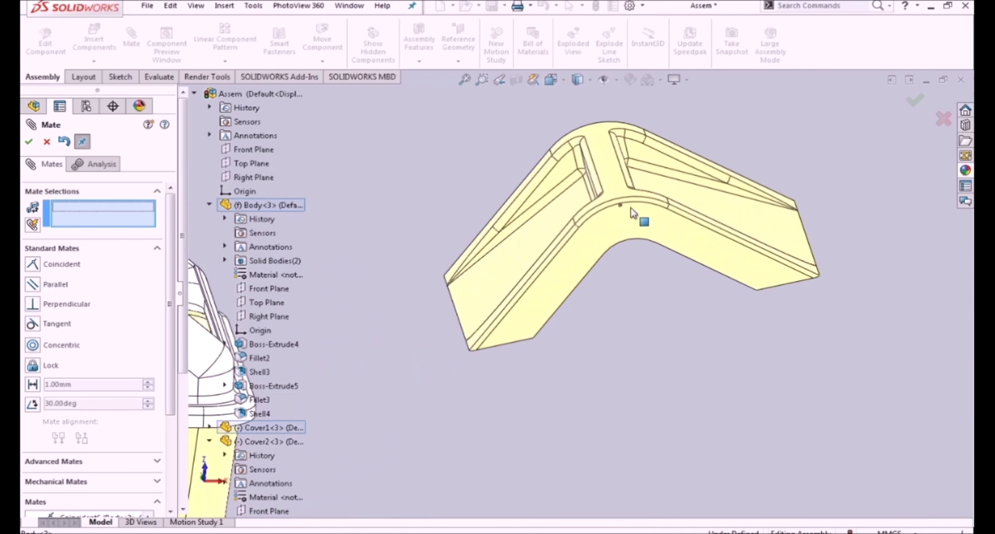
scroll(632, 213, down, 2)
scroll(603, 227, down, 3)
scroll(583, 246, down, 3)
scroll(582, 259, down, 2)
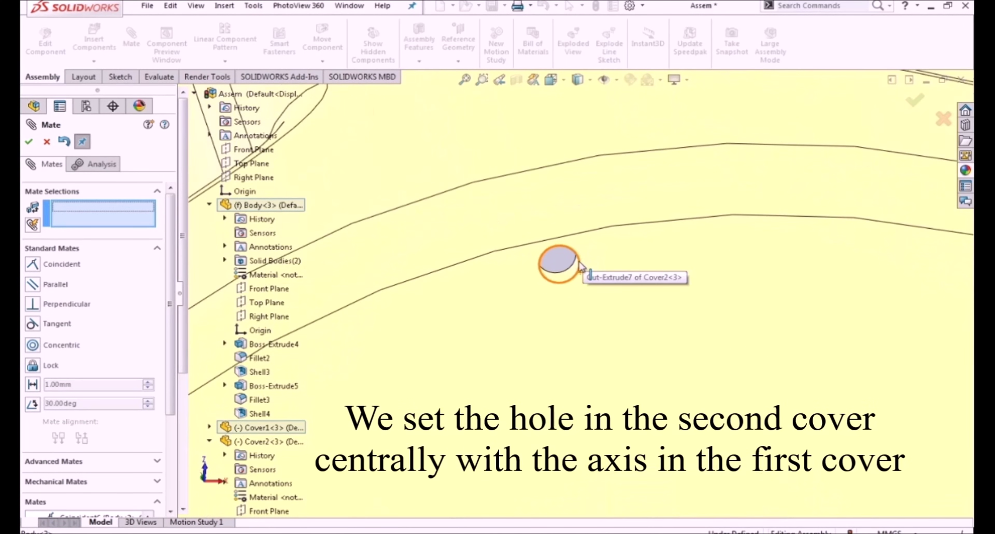
click(575, 275)
- Make Cover2's hole concentric with Cover1's axis face
scroll(566, 272, up, 2)
scroll(566, 274, up, 3)
scroll(575, 240, up, 3)
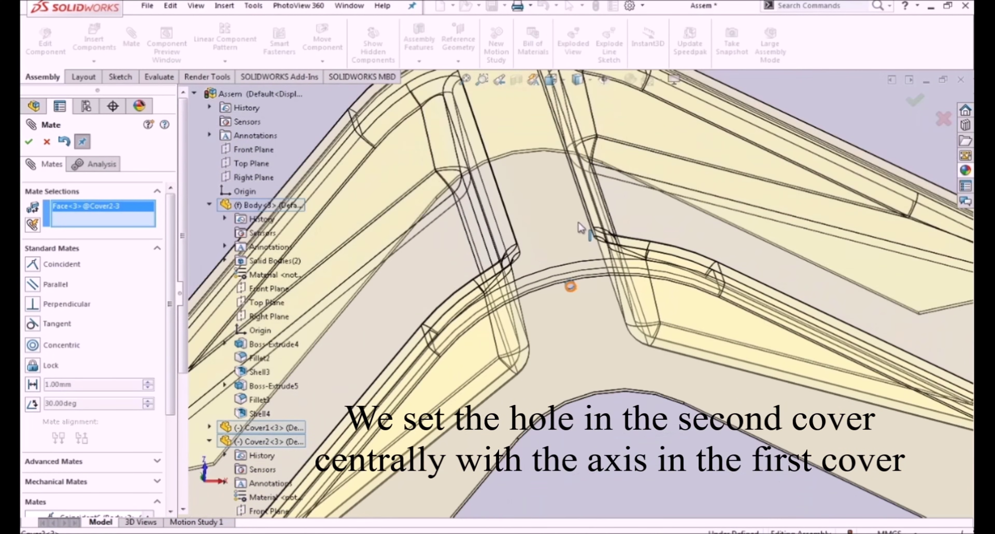
scroll(581, 226, up, 3)
scroll(503, 254, down, 2)
scroll(475, 254, down, 1)
scroll(464, 259, down, 1)
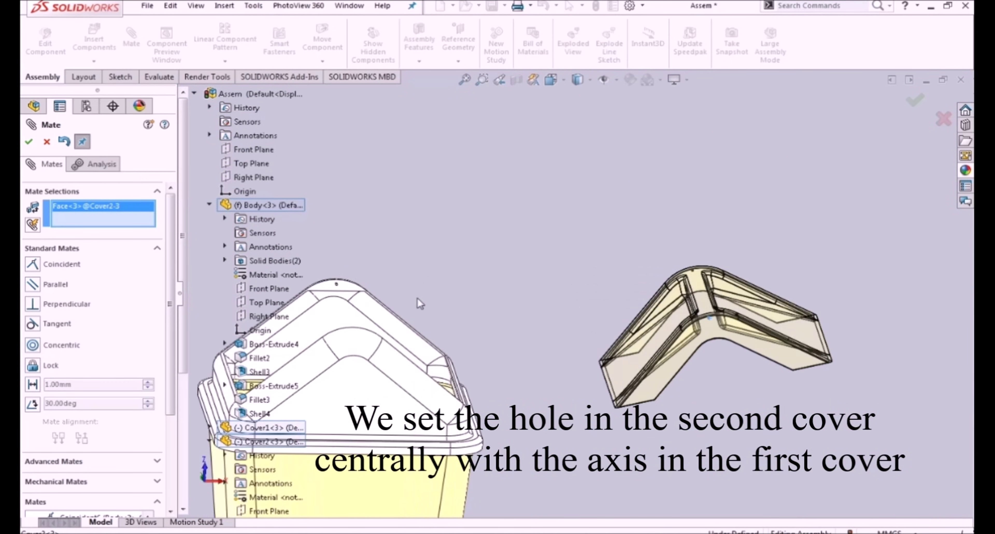
scroll(386, 332, down, 2)
mouse_move(345, 340)
middle_down()
mouse_move(388, 311)
mouse_move(545, 367)
middle_up()
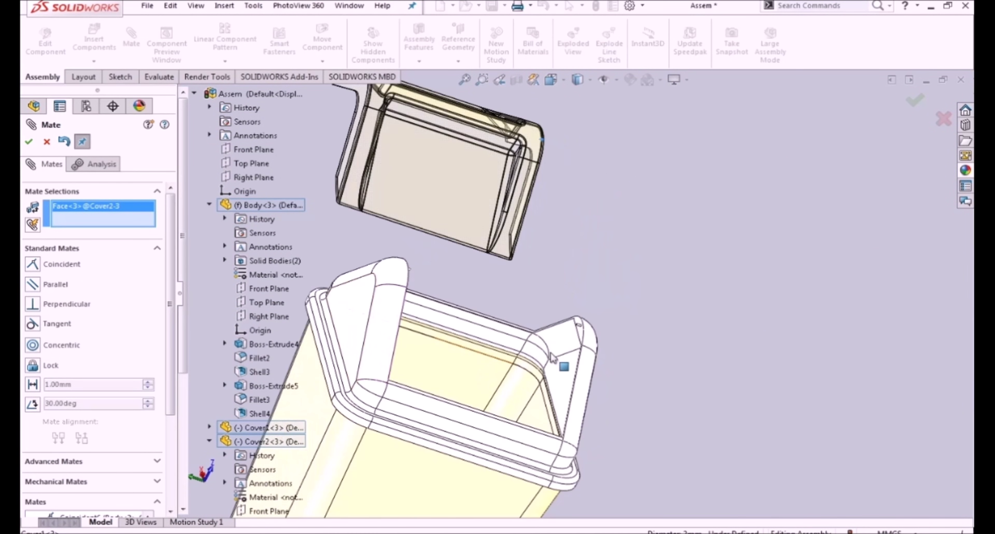
scroll(583, 328, down, 5)
click(584, 304)
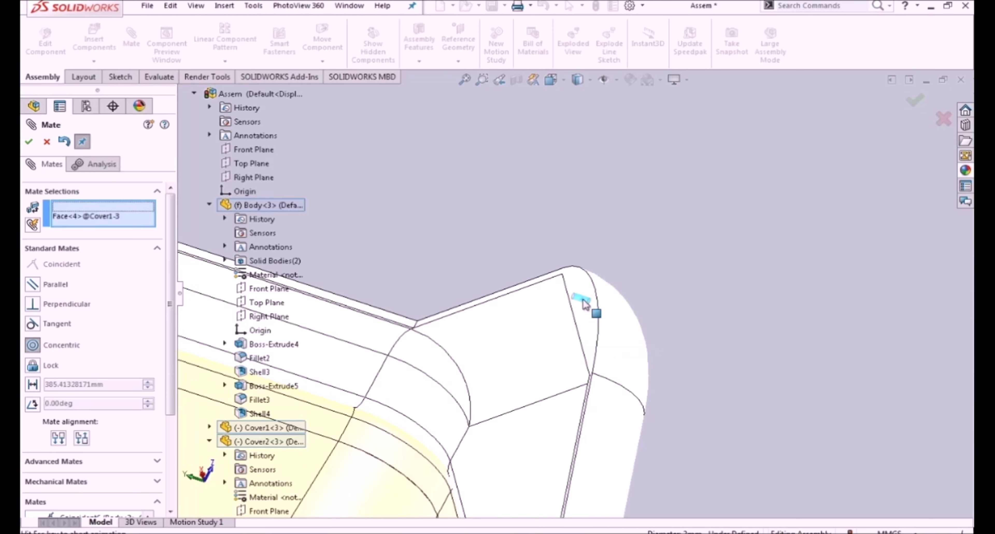
click(760, 339)
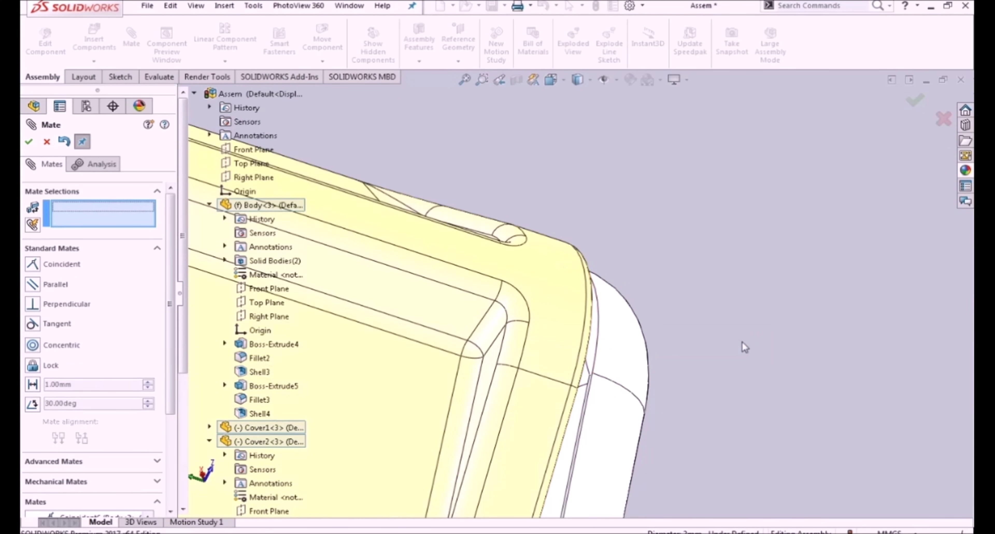
- Swing the yellow flap open to test the hinge and close the Mate tool
scroll(606, 268, up, 5)
scroll(606, 262, up, 5)
mouse_move(607, 263)
middle_down()
mouse_move(556, 286)
mouse_move(502, 280)
middle_up()
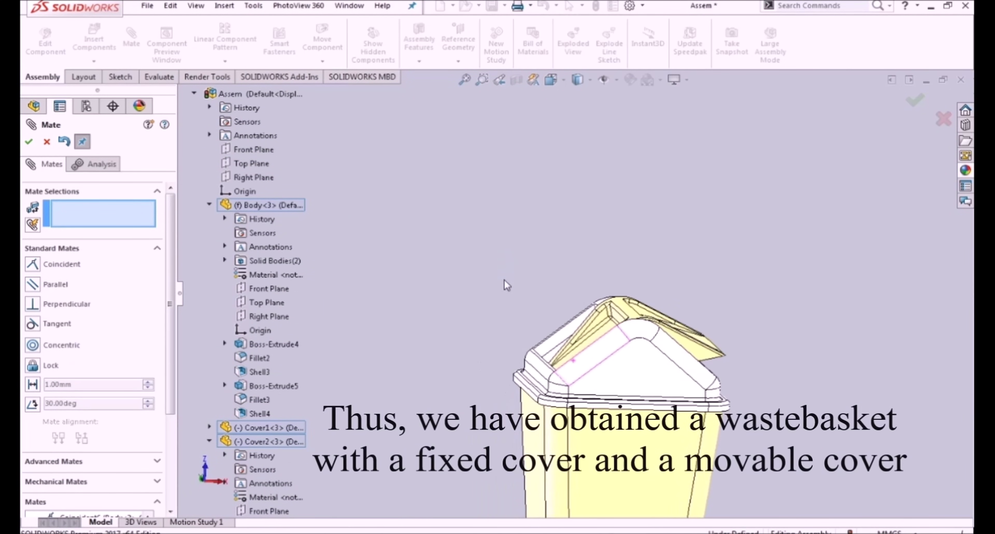
mouse_move(691, 334)
mouse_down()
mouse_move(603, 354)
mouse_move(691, 335)
mouse_up()
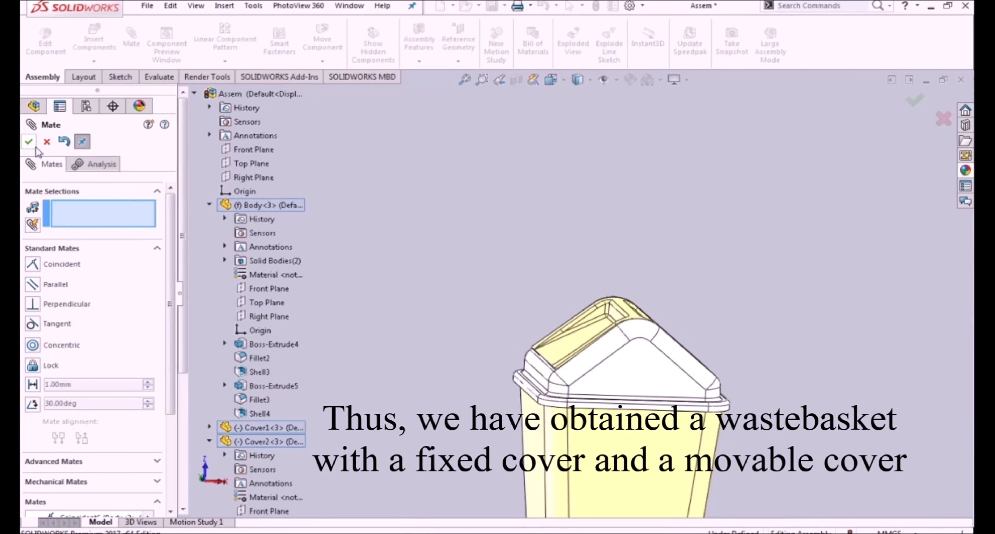
click(29, 142)
- Rebuild and save the finished Assem wastebasket assembly
key(f)
mouse_move(394, 182)
middle_down()
mouse_move(406, 171)
mouse_move(401, 247)
middle_up()
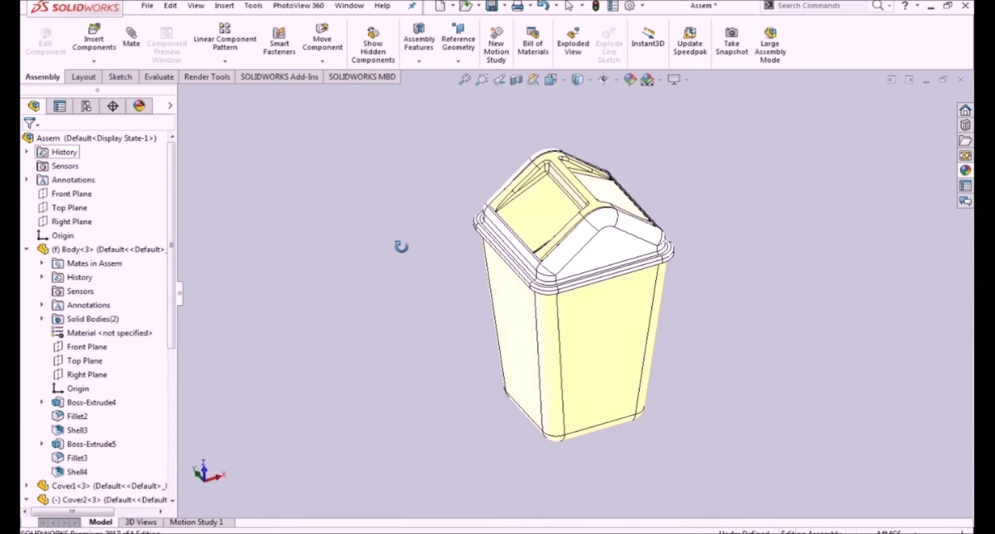
click(492, 6)
click(424, 236)
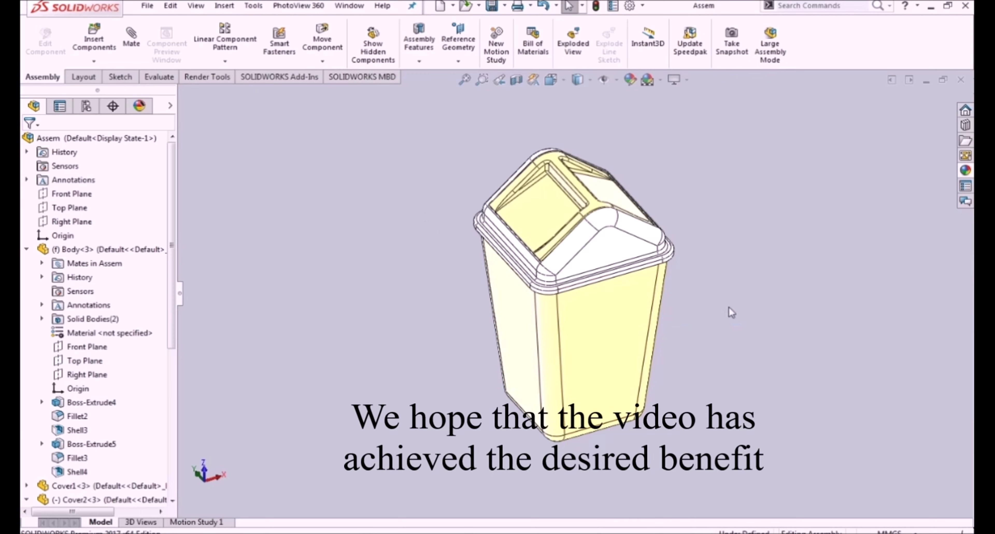
middle_drag(762, 307, 767, 294)
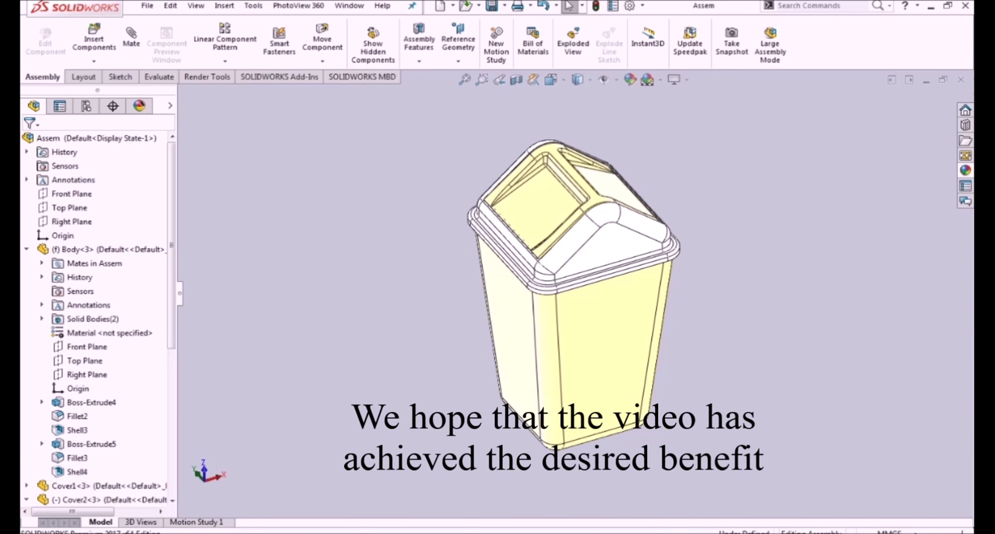